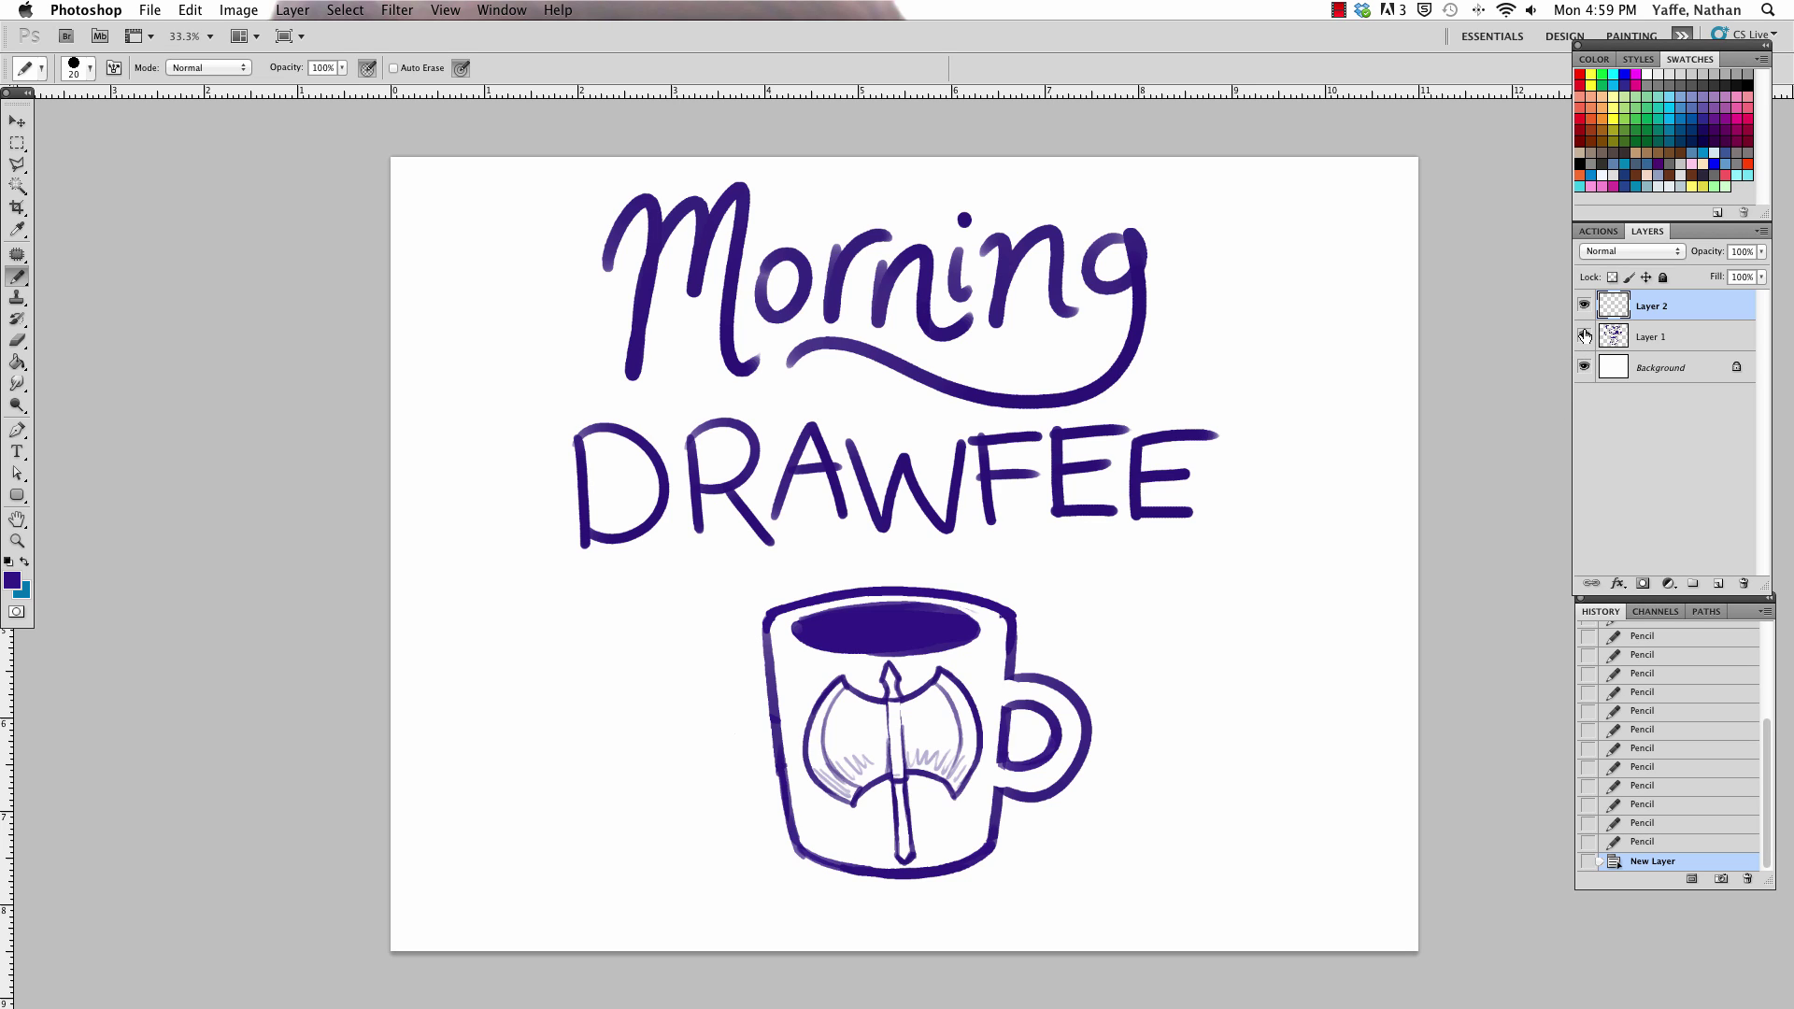
Hide the mug sketch layer, zoom into the blank page and set a purple pencil colour
{"action": "left_click", "coordinate": [1583, 336]}
{"action": "key", "text": "z"}
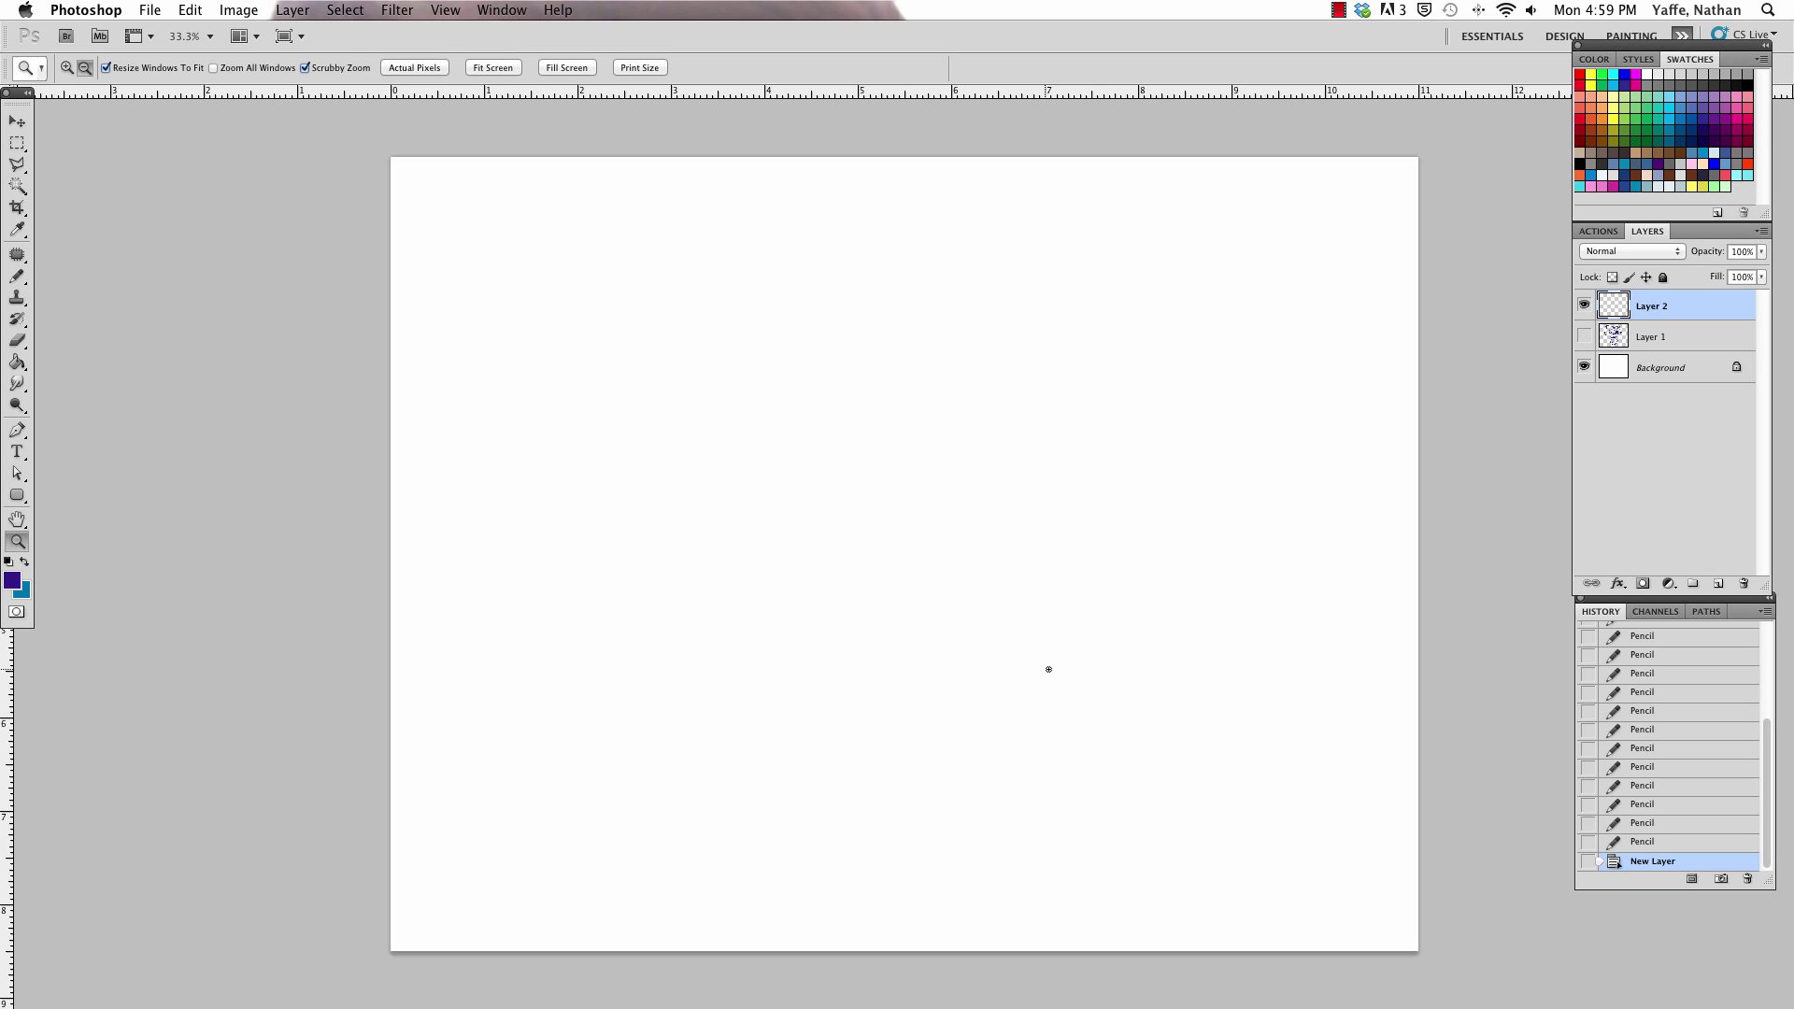
{"action": "left_click_drag", "start_coordinate": [1028, 645], "coordinate": [1041, 628]}
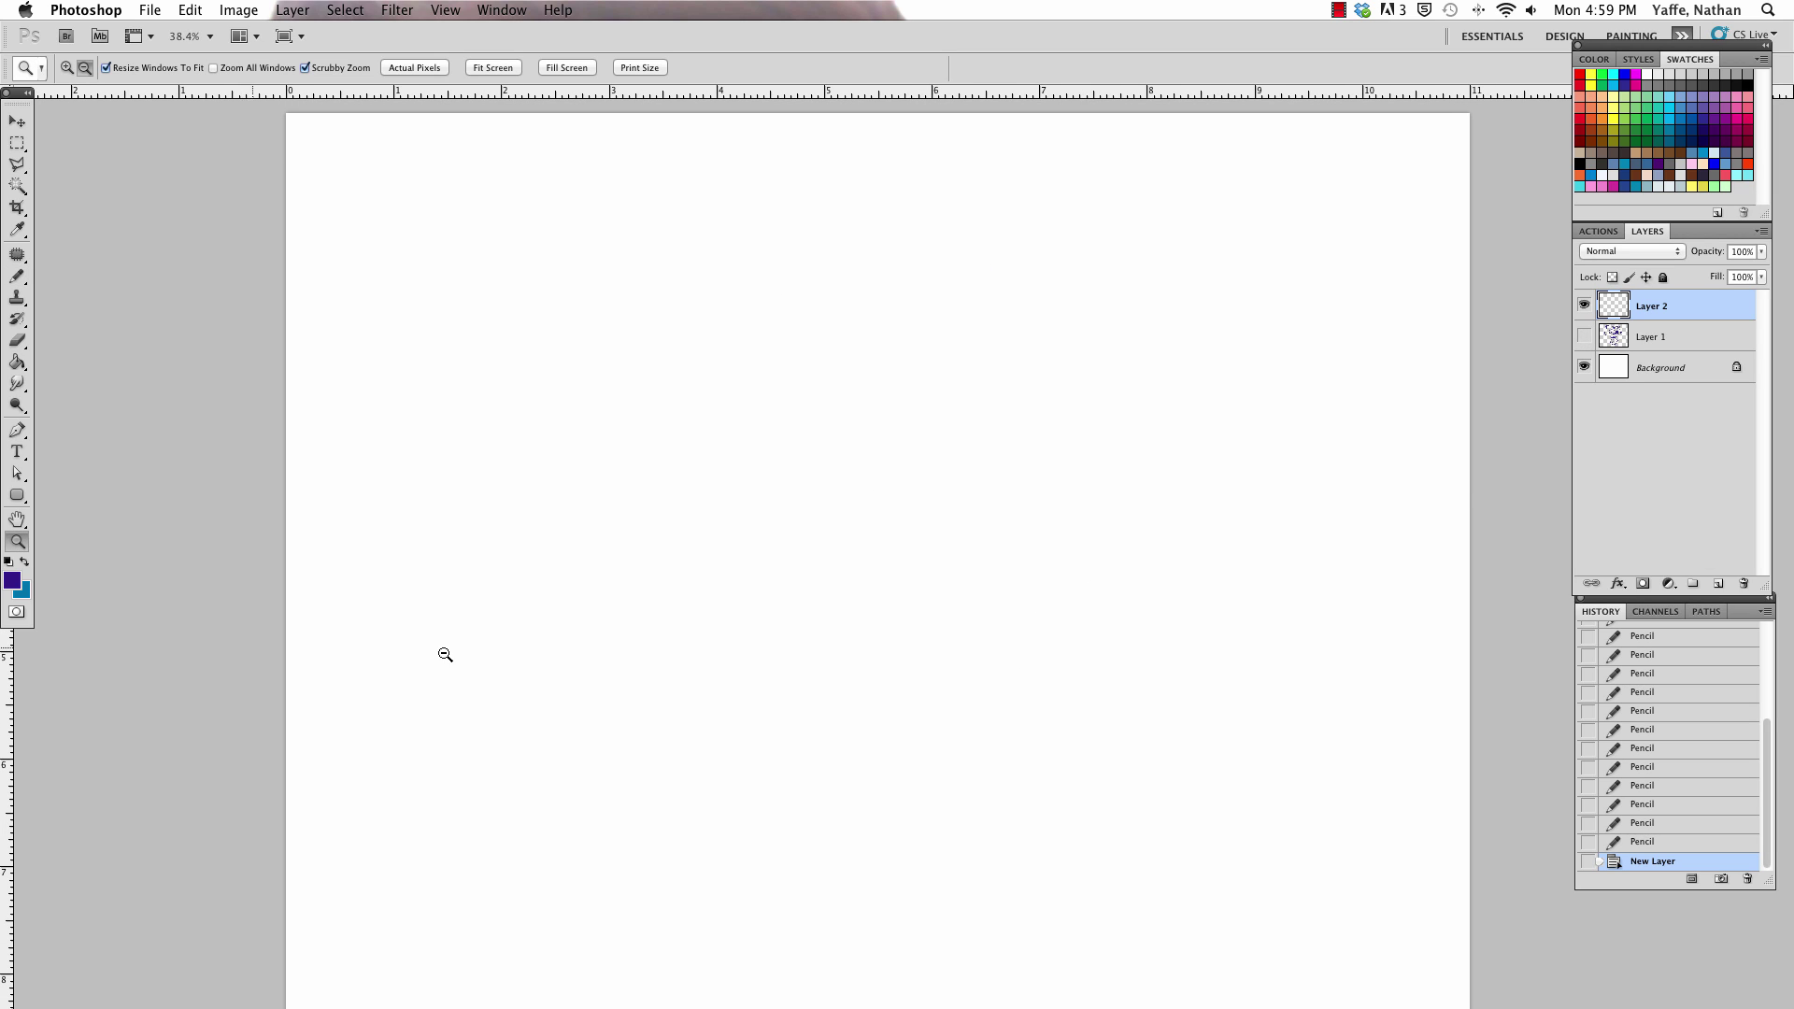
{"action": "left_click", "coordinate": [13, 581]}
{"action": "left_click", "coordinate": [1444, 289]}
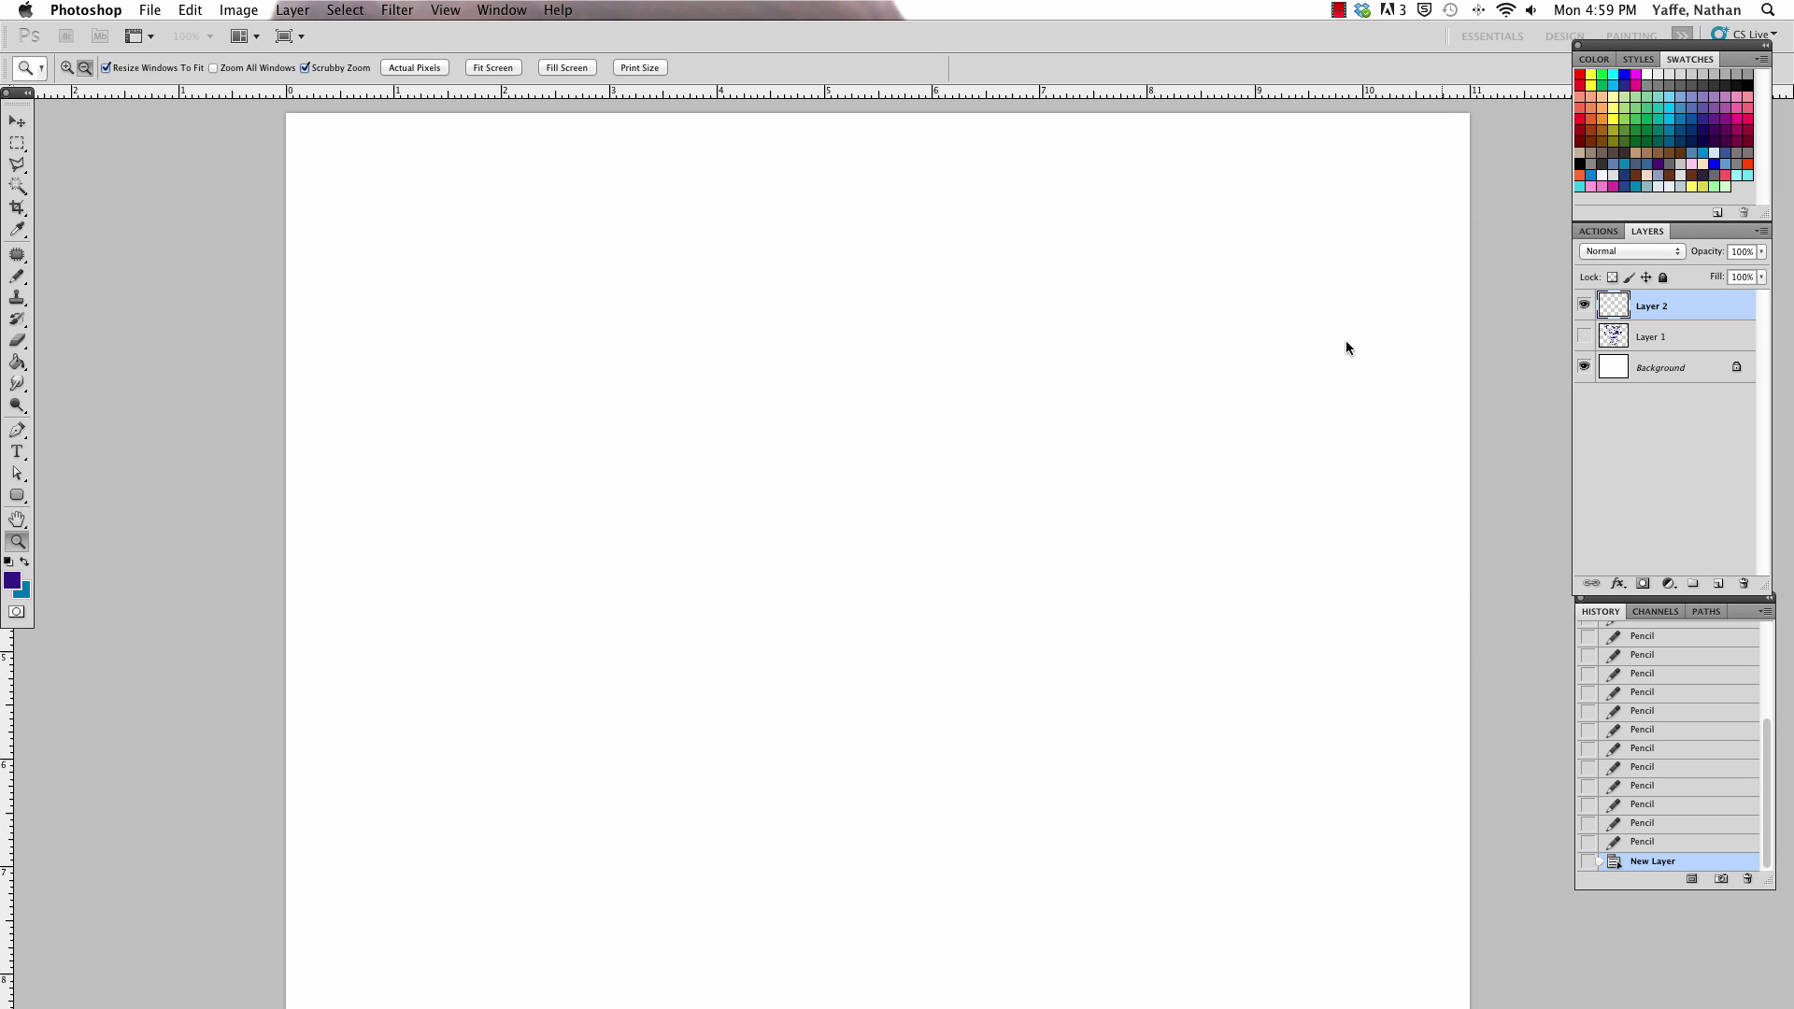
{"action": "key", "text": "b"}
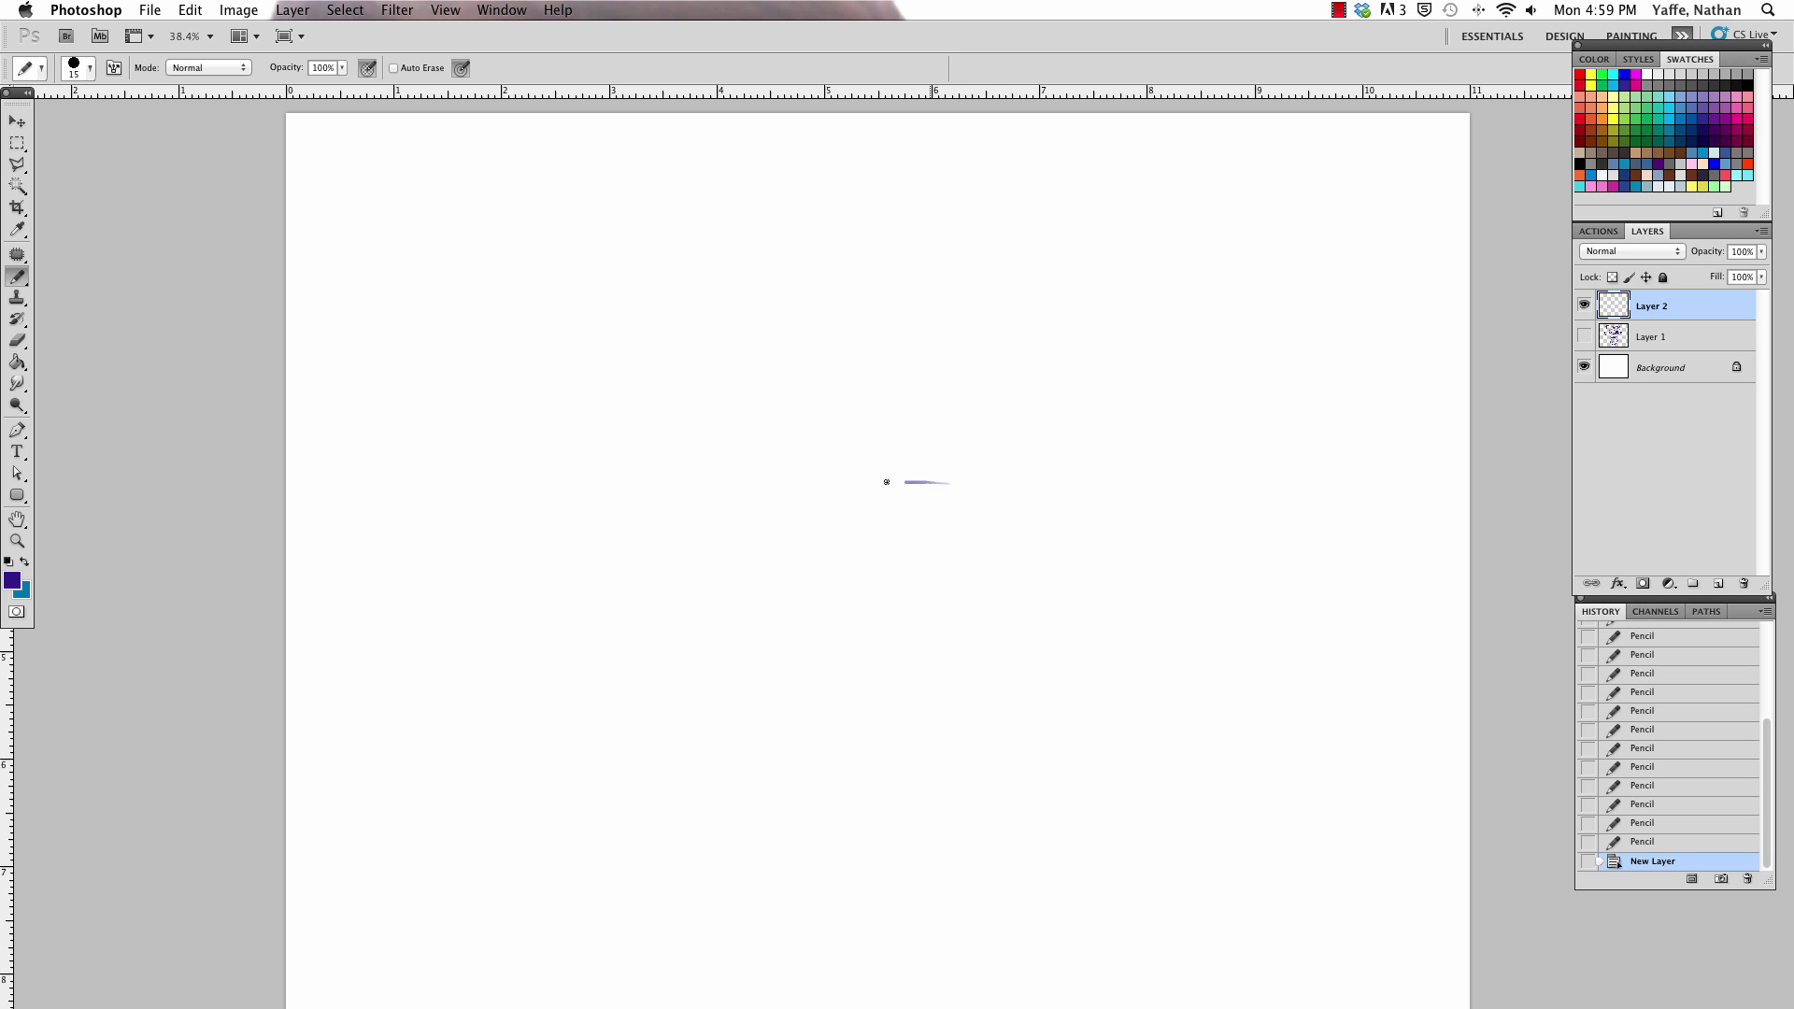
Block in the fist as a box shape with a raised thumb above it
{"action": "mouse_move", "coordinate": [950, 483]}
{"action": "left_mouse_down"}
{"action": "mouse_move", "coordinate": [826, 509]}
{"action": "mouse_move", "coordinate": [840, 553]}
{"action": "left_mouse_up"}
{"action": "left_click_drag", "start_coordinate": [846, 645], "coordinate": [849, 666]}
{"action": "left_click_drag", "start_coordinate": [844, 561], "coordinate": [842, 606]}
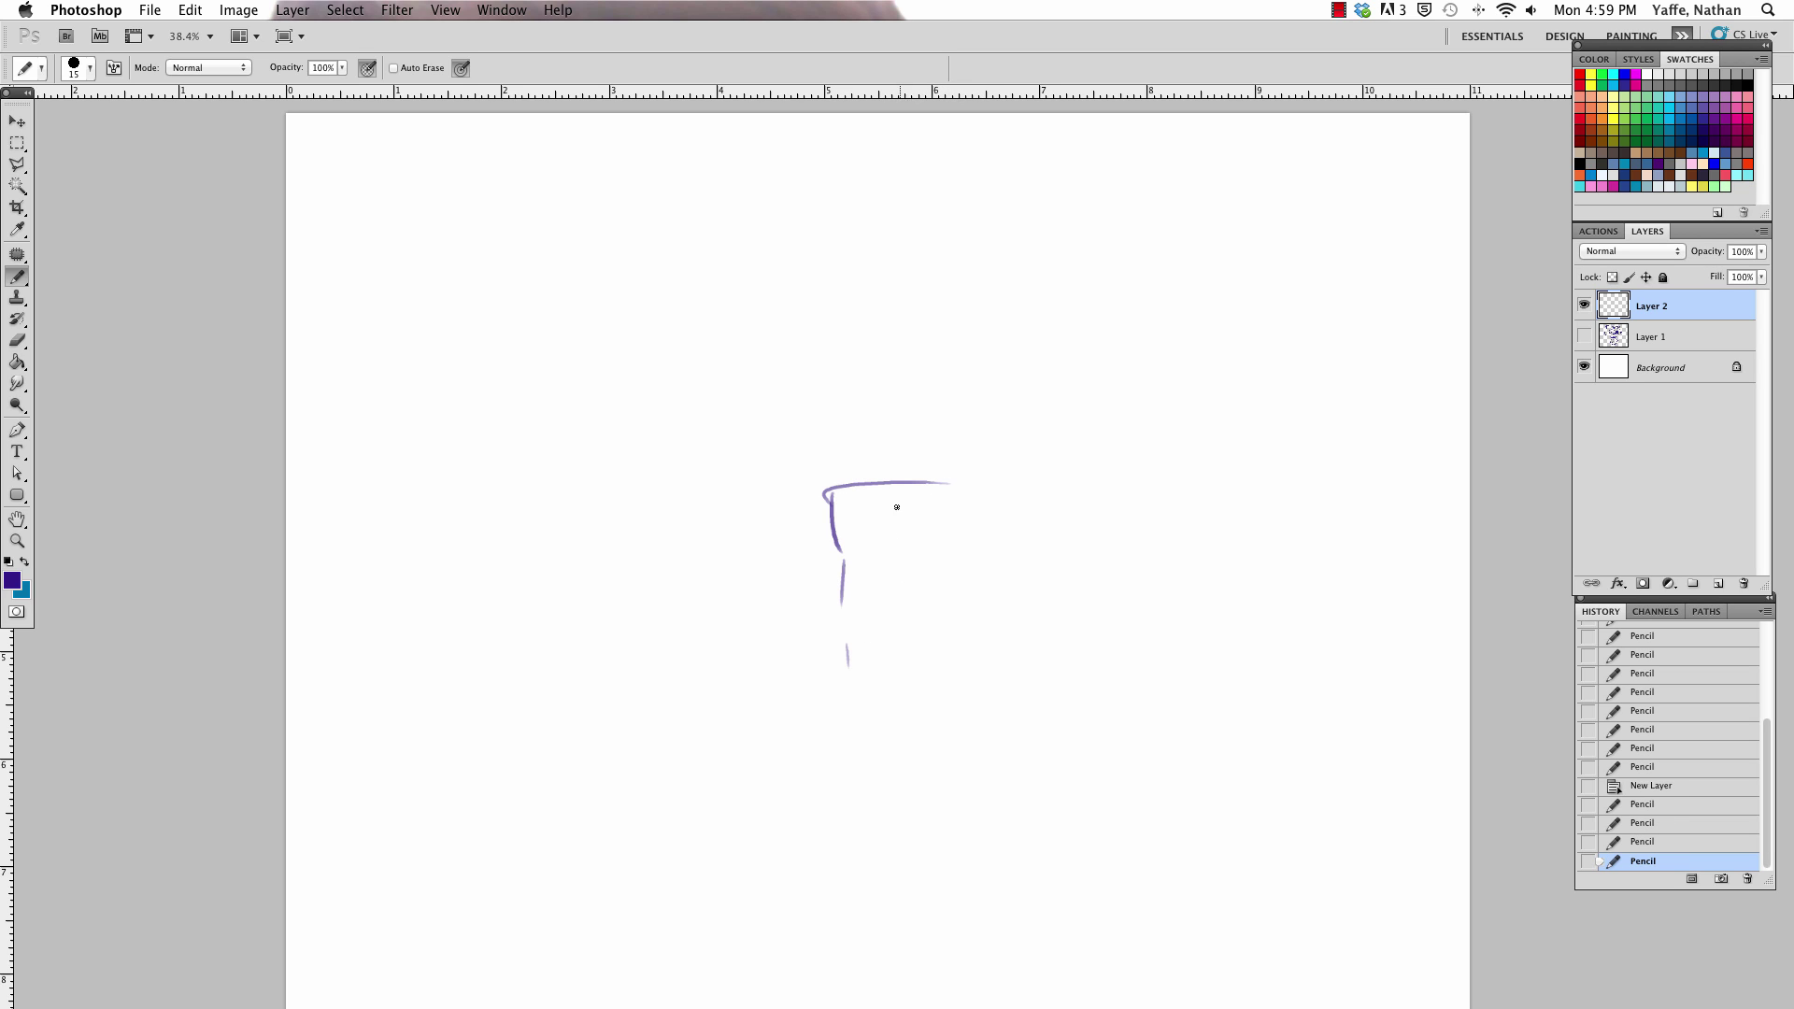
{"action": "left_click_drag", "start_coordinate": [902, 493], "coordinate": [918, 521]}
{"action": "left_click_drag", "start_coordinate": [928, 654], "coordinate": [919, 556]}
{"action": "left_click_drag", "start_coordinate": [892, 668], "coordinate": [853, 665]}
{"action": "mouse_move", "coordinate": [899, 481]}
{"action": "left_mouse_down"}
{"action": "mouse_move", "coordinate": [890, 363]}
{"action": "mouse_move", "coordinate": [1060, 469]}
{"action": "left_mouse_up"}
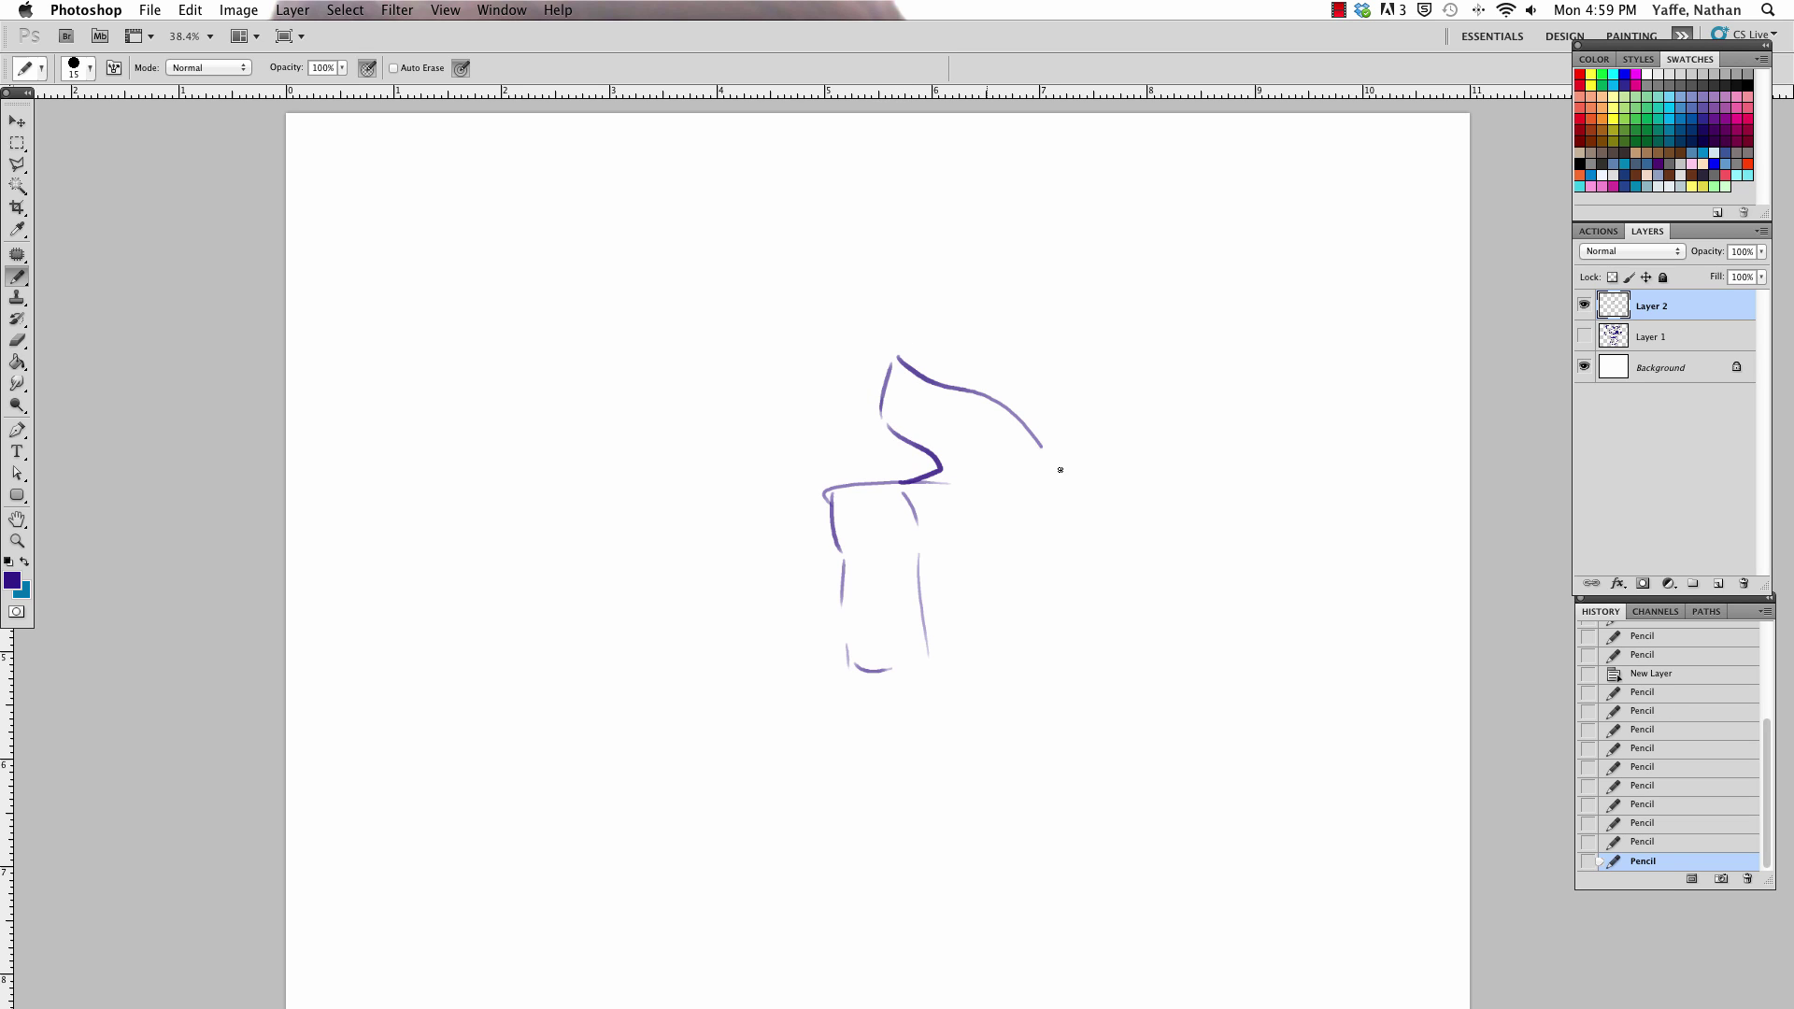
{"action": "left_click_drag", "start_coordinate": [889, 369], "coordinate": [897, 431]}
Outline three fingers left of the fist and erase stray lines inside the palm
{"action": "mouse_move", "coordinate": [826, 490]}
{"action": "left_mouse_down"}
{"action": "mouse_move", "coordinate": [692, 496]}
{"action": "mouse_move", "coordinate": [813, 541]}
{"action": "left_mouse_up"}
{"action": "left_click_drag", "start_coordinate": [685, 539], "coordinate": [796, 604]}
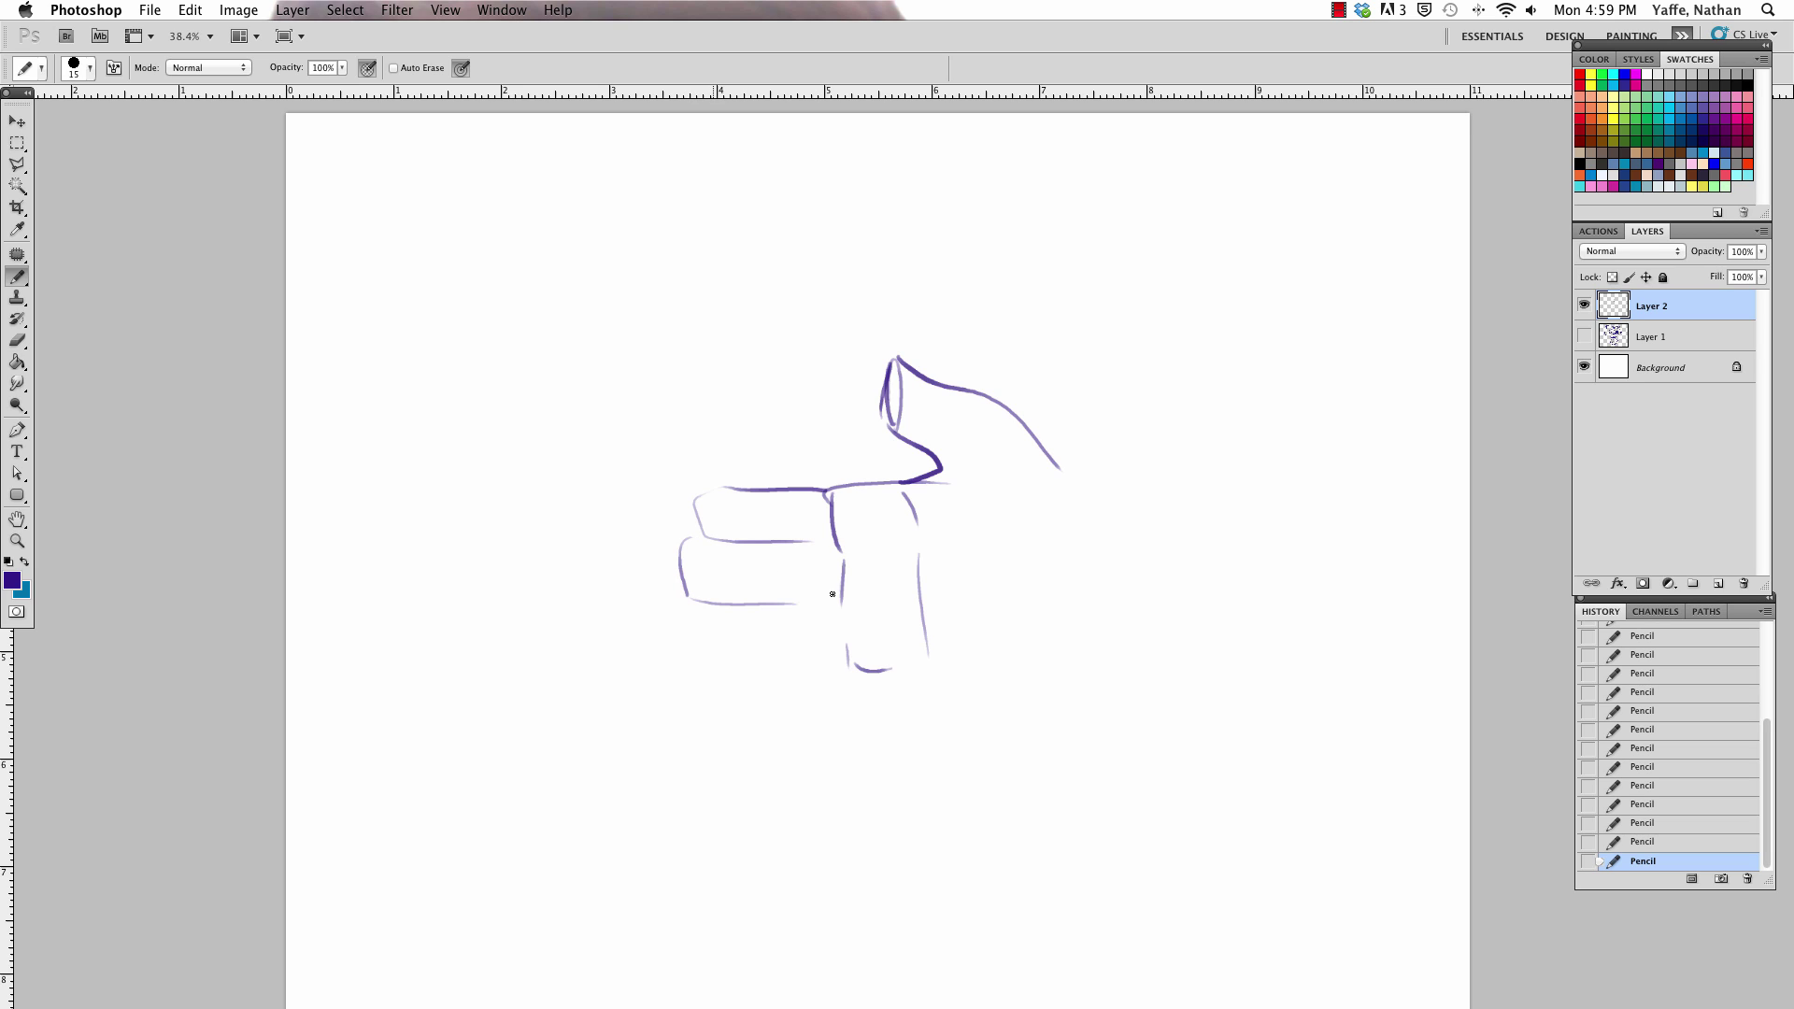
{"action": "mouse_move", "coordinate": [686, 606]}
{"action": "left_mouse_down"}
{"action": "mouse_move", "coordinate": [799, 659]}
{"action": "mouse_move", "coordinate": [830, 710]}
{"action": "mouse_move", "coordinate": [998, 719]}
{"action": "left_mouse_up"}
{"action": "key", "text": "e"}
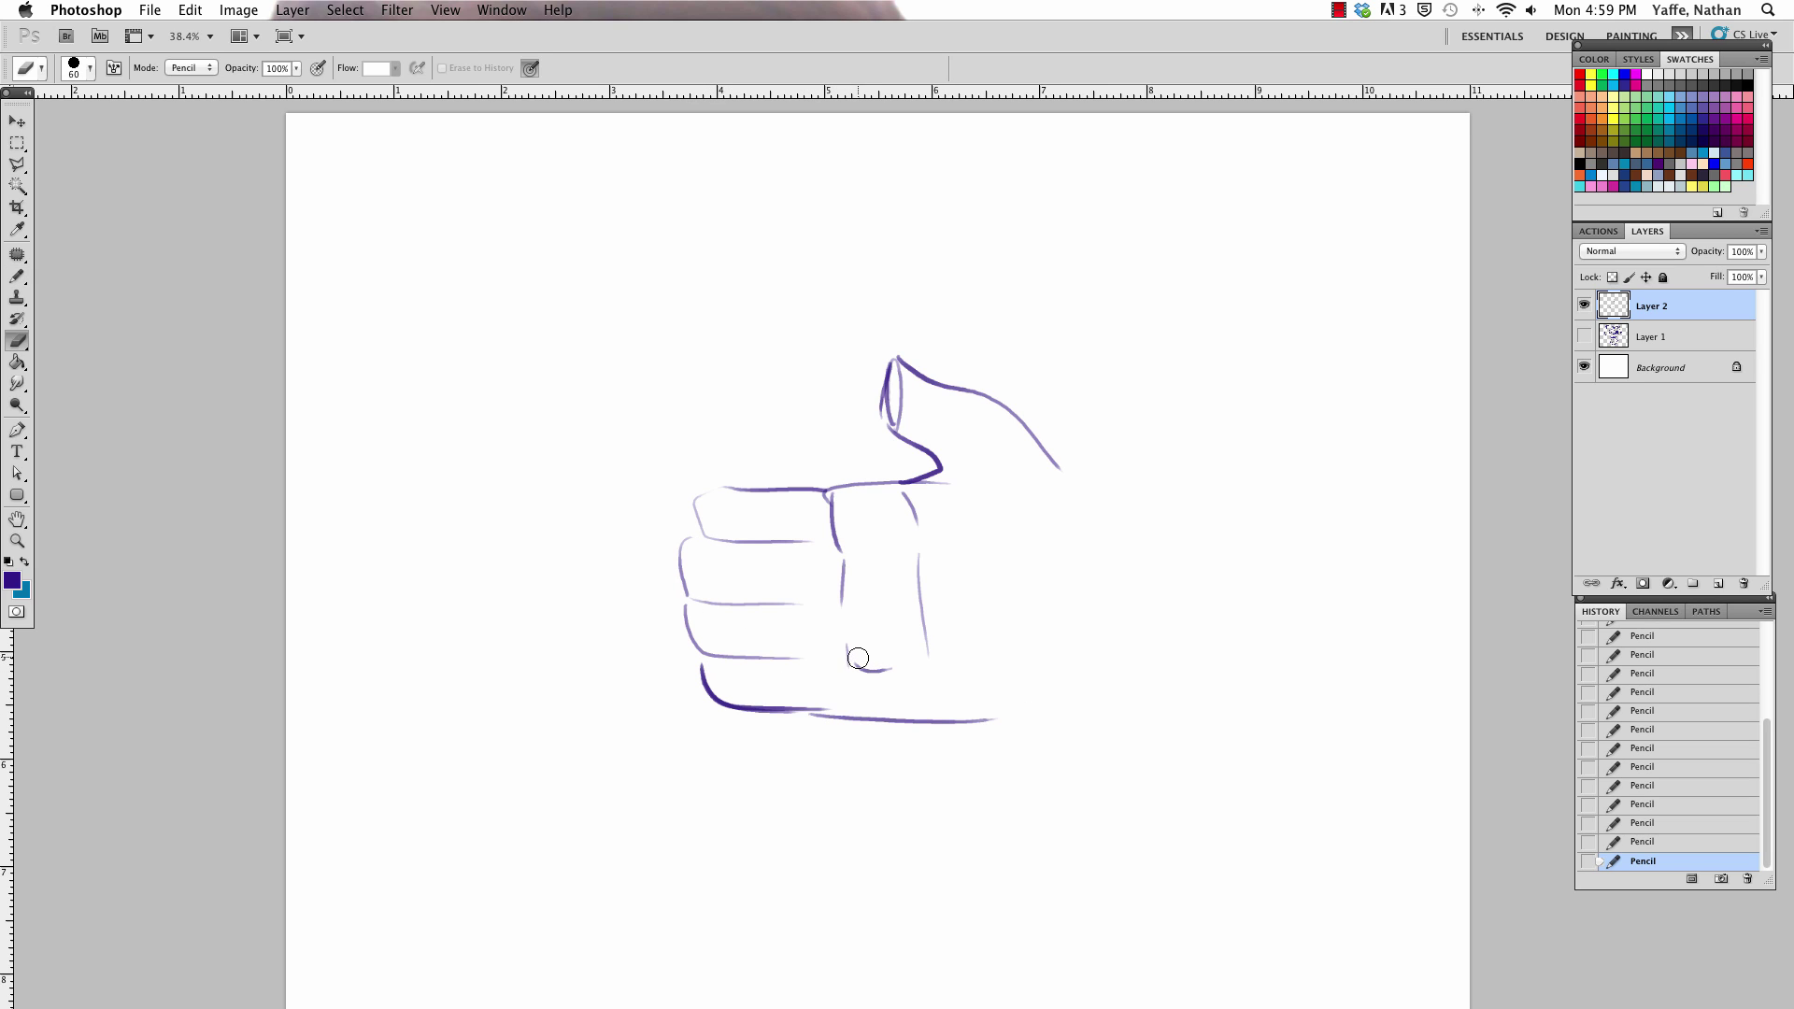
{"action": "left_click_drag", "start_coordinate": [855, 657], "coordinate": [902, 667]}
{"action": "key", "text": "bracketright"}
{"action": "key", "text": "bracketright"}
{"action": "key", "text": "bracketright"}
{"action": "left_click_drag", "start_coordinate": [844, 546], "coordinate": [841, 607]}
{"action": "key", "text": "b"}
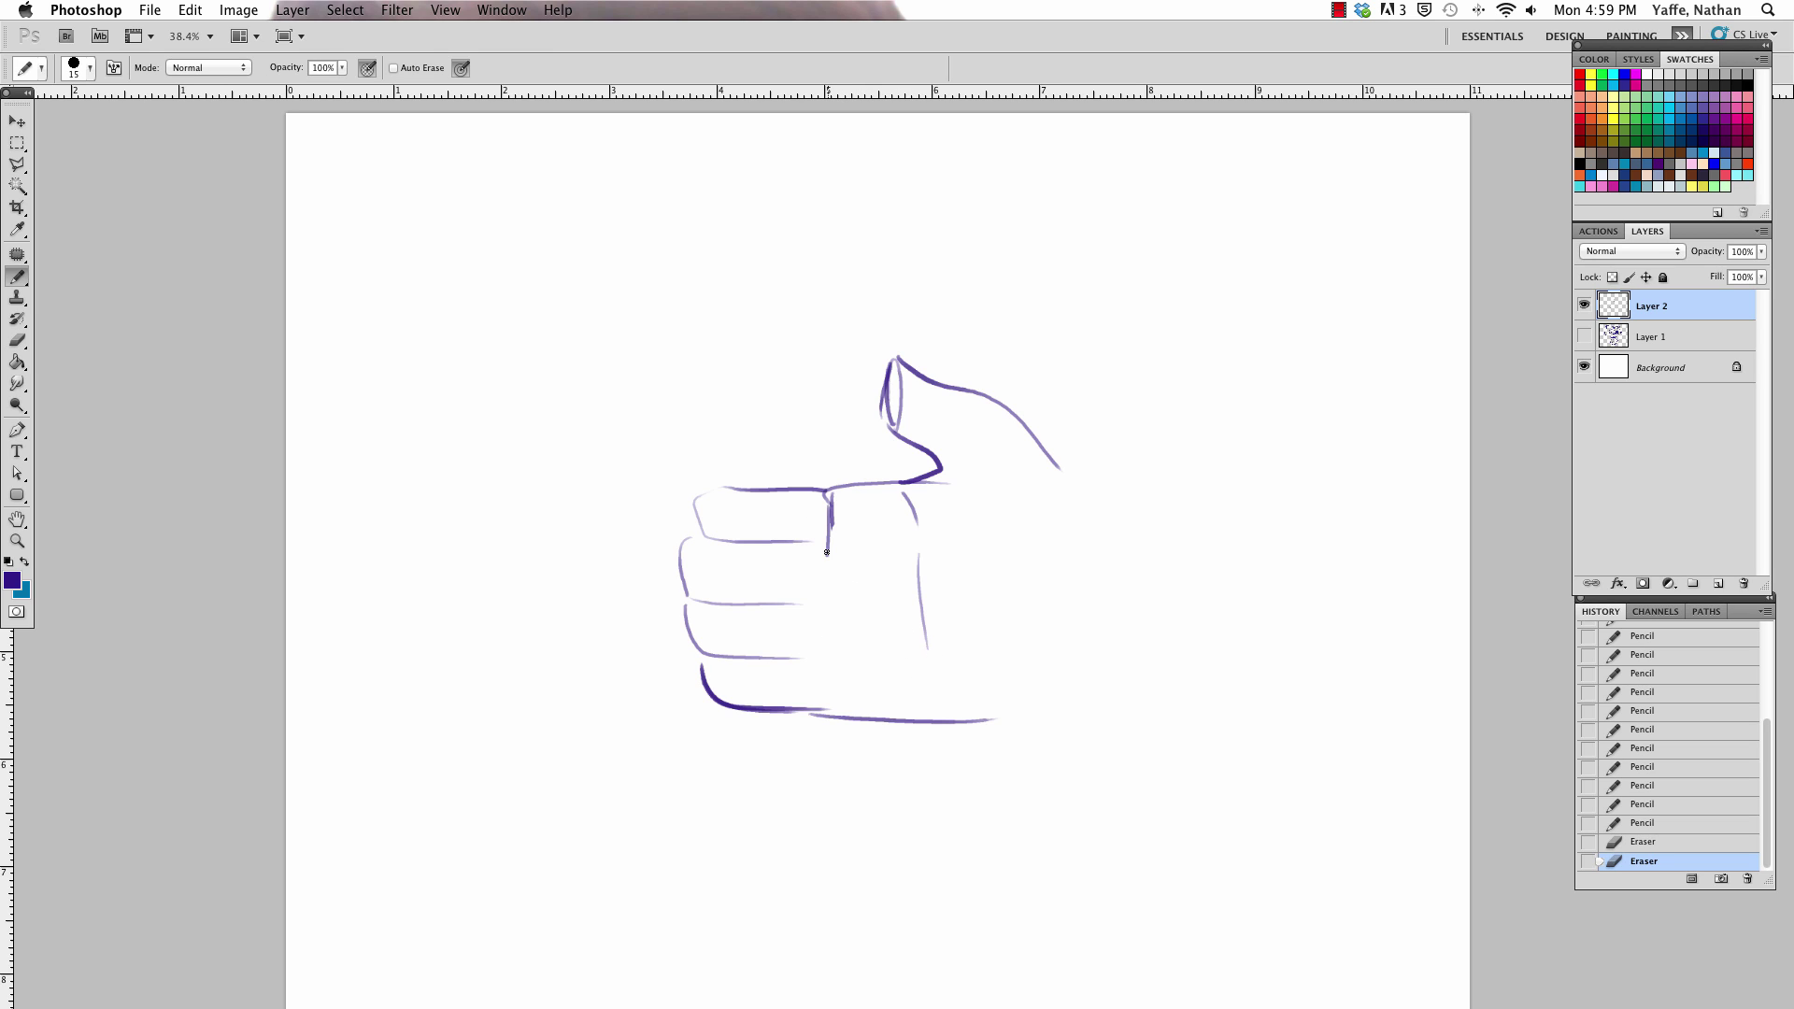
Draw the finger-palm dividing line and fist's left edge, extending the second finger line
{"action": "left_click_drag", "start_coordinate": [828, 493], "coordinate": [838, 696]}
{"action": "mouse_move", "coordinate": [694, 537]}
{"action": "left_mouse_down"}
{"action": "mouse_move", "coordinate": [706, 484]}
{"action": "mouse_move", "coordinate": [703, 528]}
{"action": "mouse_move", "coordinate": [726, 483]}
{"action": "mouse_move", "coordinate": [690, 534]}
{"action": "mouse_move", "coordinate": [721, 696]}
{"action": "mouse_move", "coordinate": [797, 543]}
{"action": "left_mouse_up"}
{"action": "key", "text": "e"}
{"action": "key", "text": "b"}
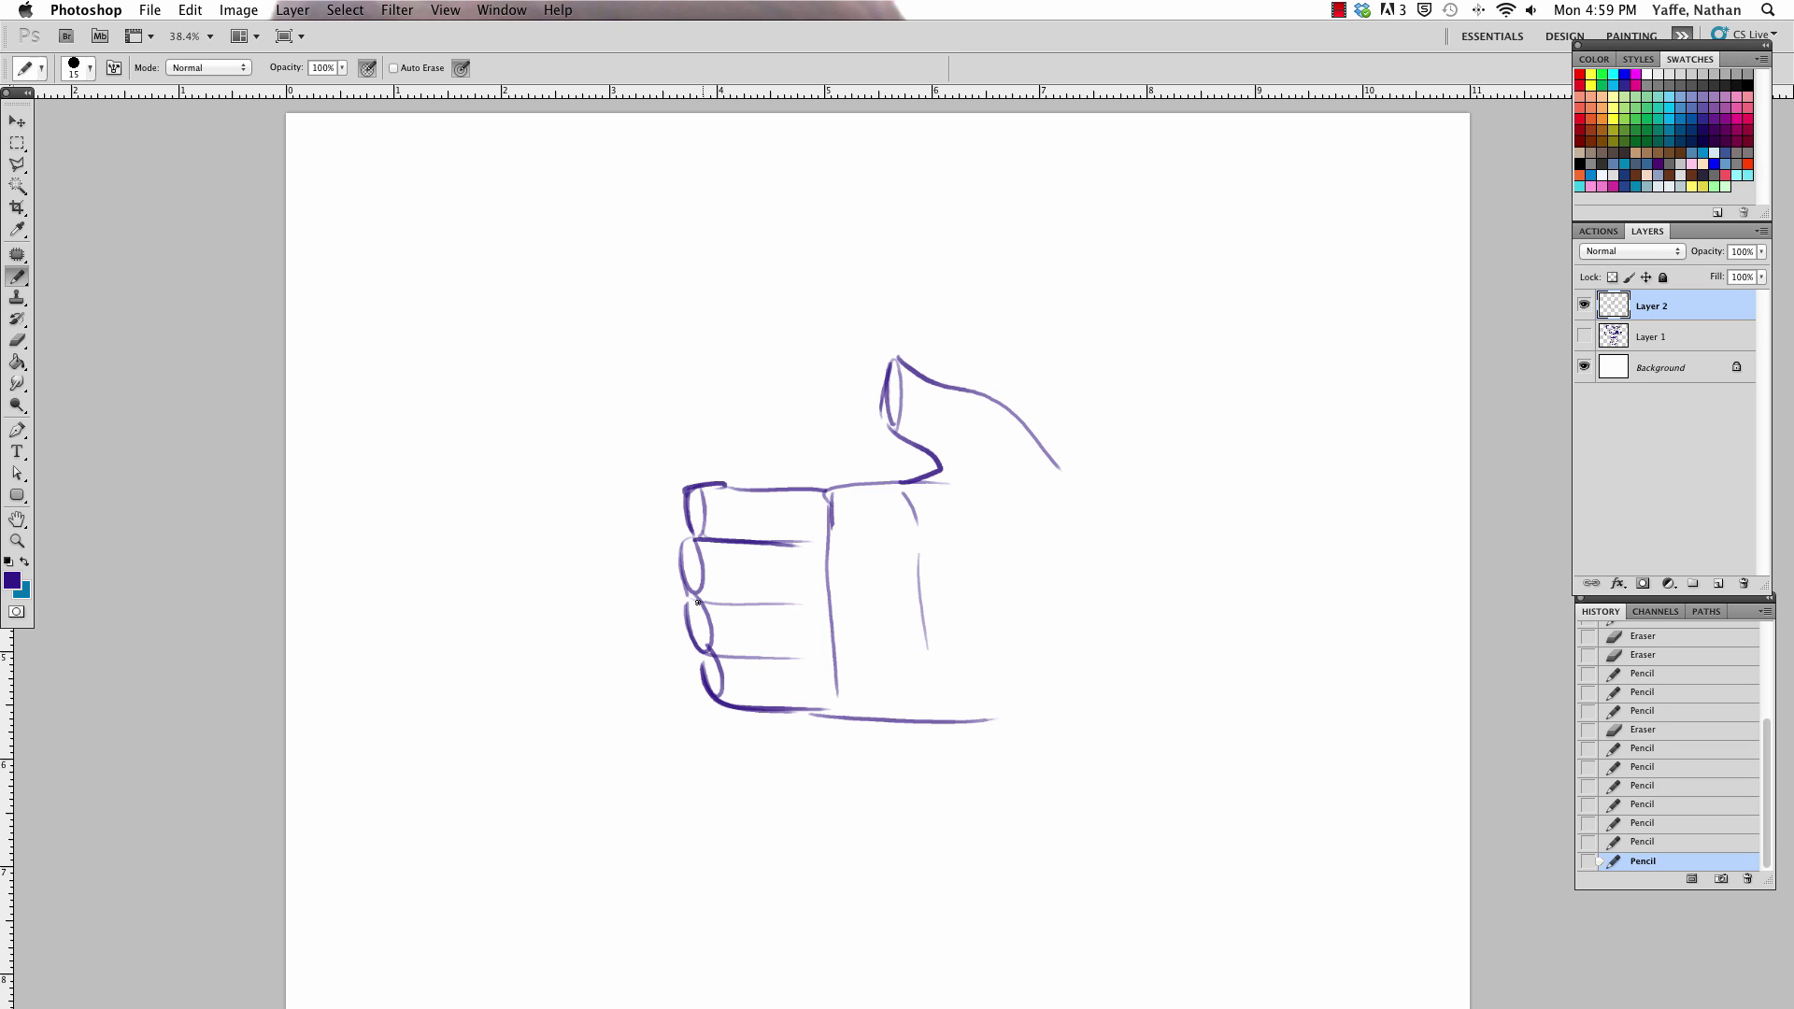
{"action": "left_click_drag", "start_coordinate": [698, 602], "coordinate": [808, 598]}
{"action": "key", "text": "ctrl+z"}
{"action": "left_click_drag", "start_coordinate": [698, 601], "coordinate": [832, 597]}
Add knuckle strokes across the four fingers and extend the finger lines to the palm
{"action": "left_click_drag", "start_coordinate": [738, 545], "coordinate": [747, 602]}
{"action": "left_click_drag", "start_coordinate": [734, 484], "coordinate": [751, 540]}
{"action": "left_click_drag", "start_coordinate": [744, 610], "coordinate": [748, 663]}
{"action": "left_click_drag", "start_coordinate": [757, 598], "coordinate": [764, 708]}
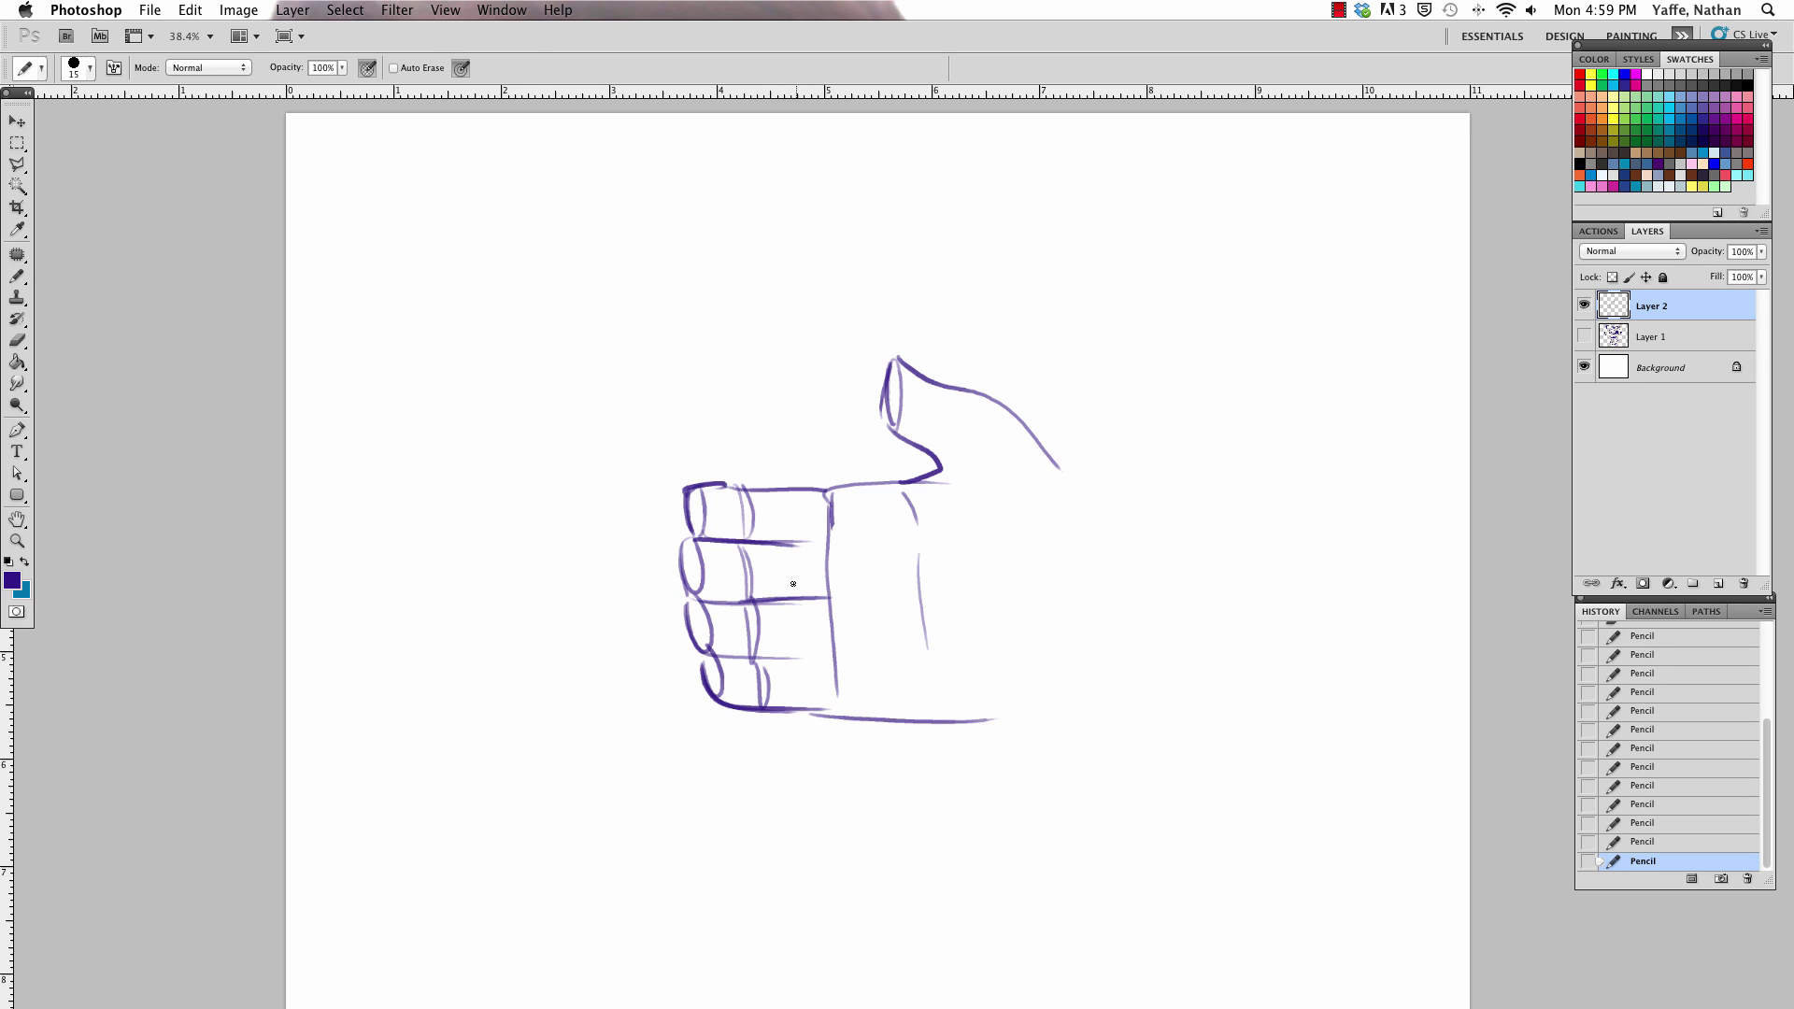
{"action": "left_click_drag", "start_coordinate": [796, 542], "coordinate": [826, 600]}
{"action": "mouse_move", "coordinate": [764, 652]}
{"action": "left_mouse_down"}
{"action": "mouse_move", "coordinate": [829, 654]}
{"action": "mouse_move", "coordinate": [829, 712]}
{"action": "mouse_move", "coordinate": [883, 716]}
{"action": "left_mouse_up"}
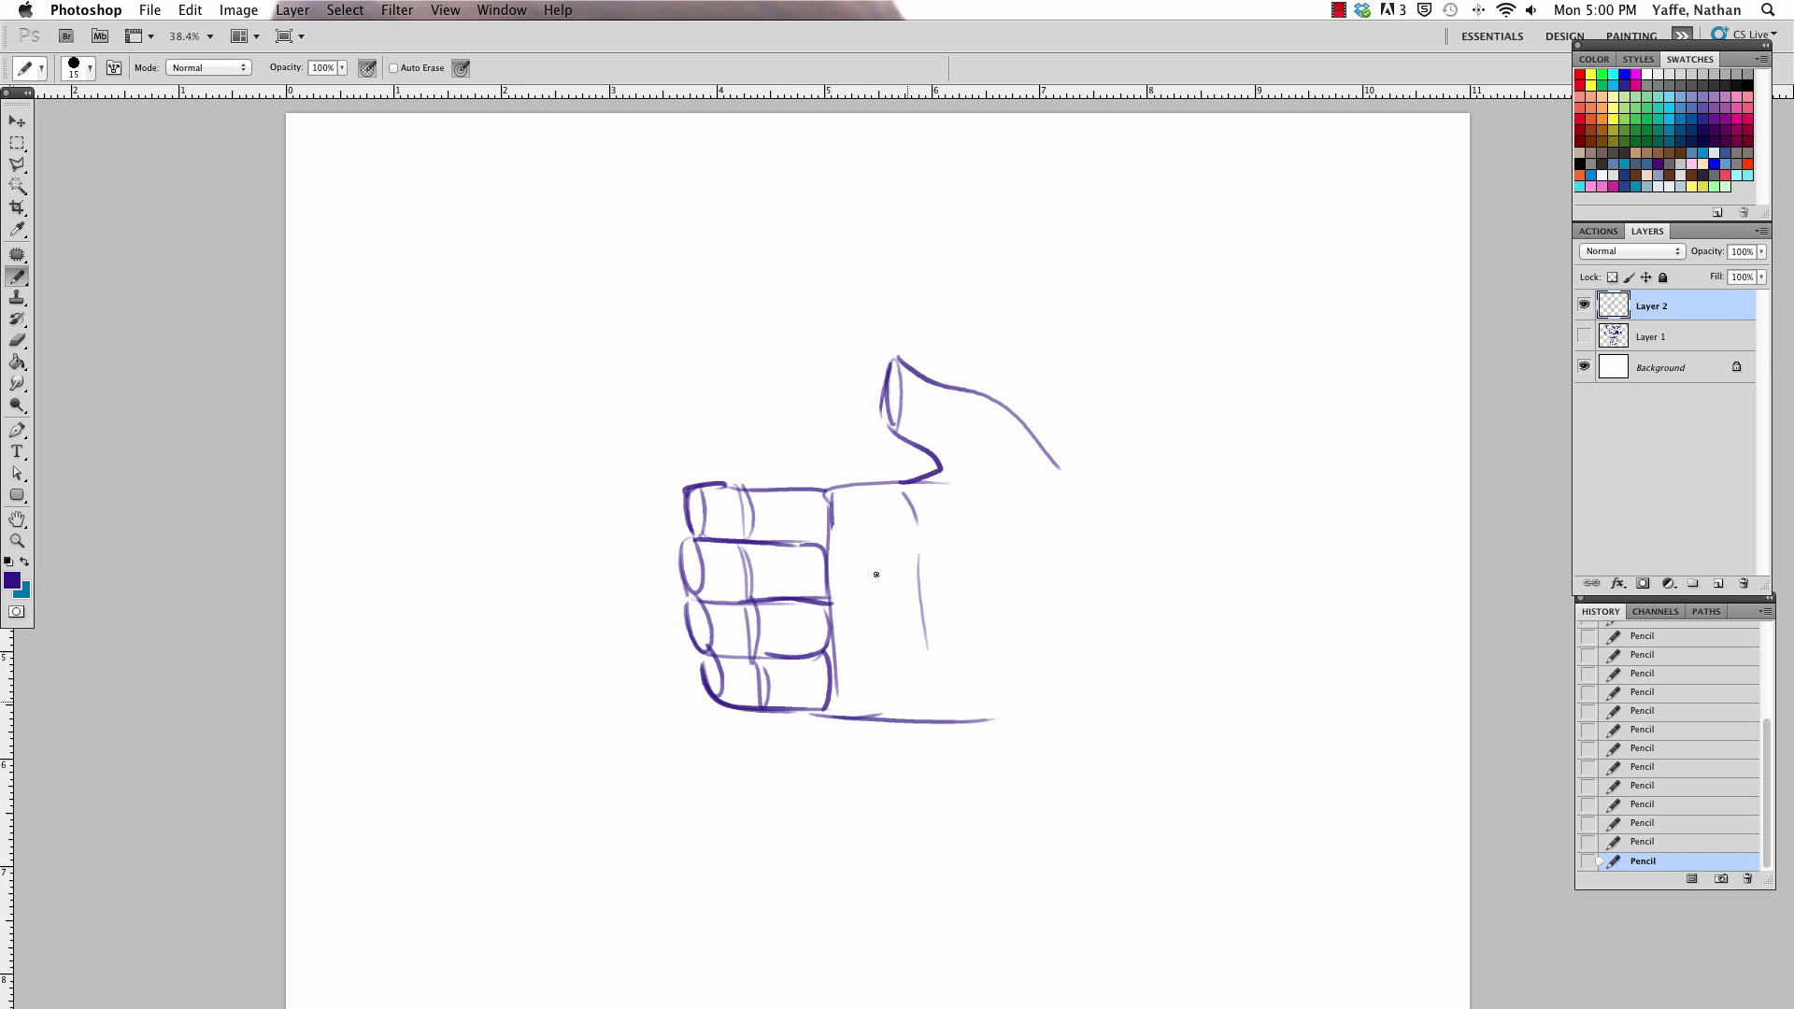
{"action": "mouse_move", "coordinate": [833, 496]}
{"action": "left_mouse_down"}
{"action": "mouse_move", "coordinate": [828, 542]}
{"action": "mouse_move", "coordinate": [892, 493]}
{"action": "left_mouse_up"}
{"action": "left_click_drag", "start_coordinate": [815, 714], "coordinate": [991, 701]}
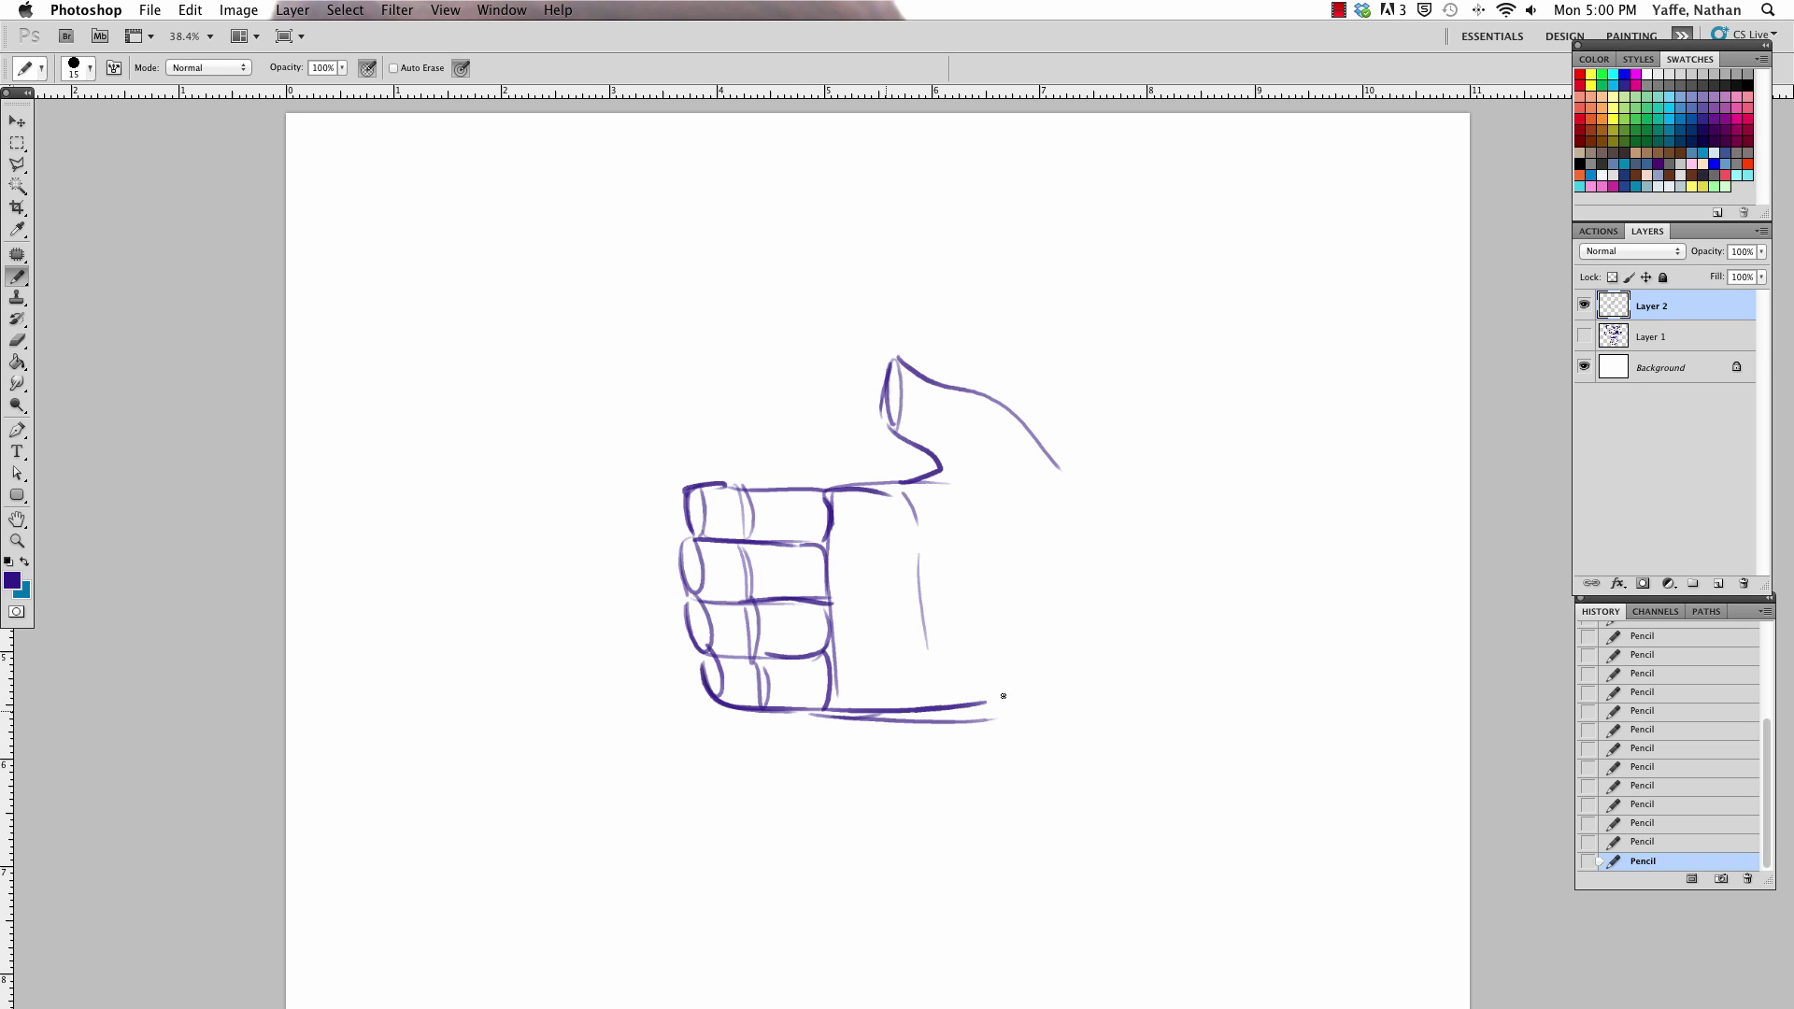
Replace the palm's bottom line with a lower one and draw the curved palm outline
{"action": "key", "text": "e"}
{"action": "mouse_move", "coordinate": [829, 720]}
{"action": "left_mouse_down"}
{"action": "mouse_move", "coordinate": [1088, 715]}
{"action": "mouse_move", "coordinate": [1041, 697]}
{"action": "left_mouse_up"}
{"action": "key", "text": "b"}
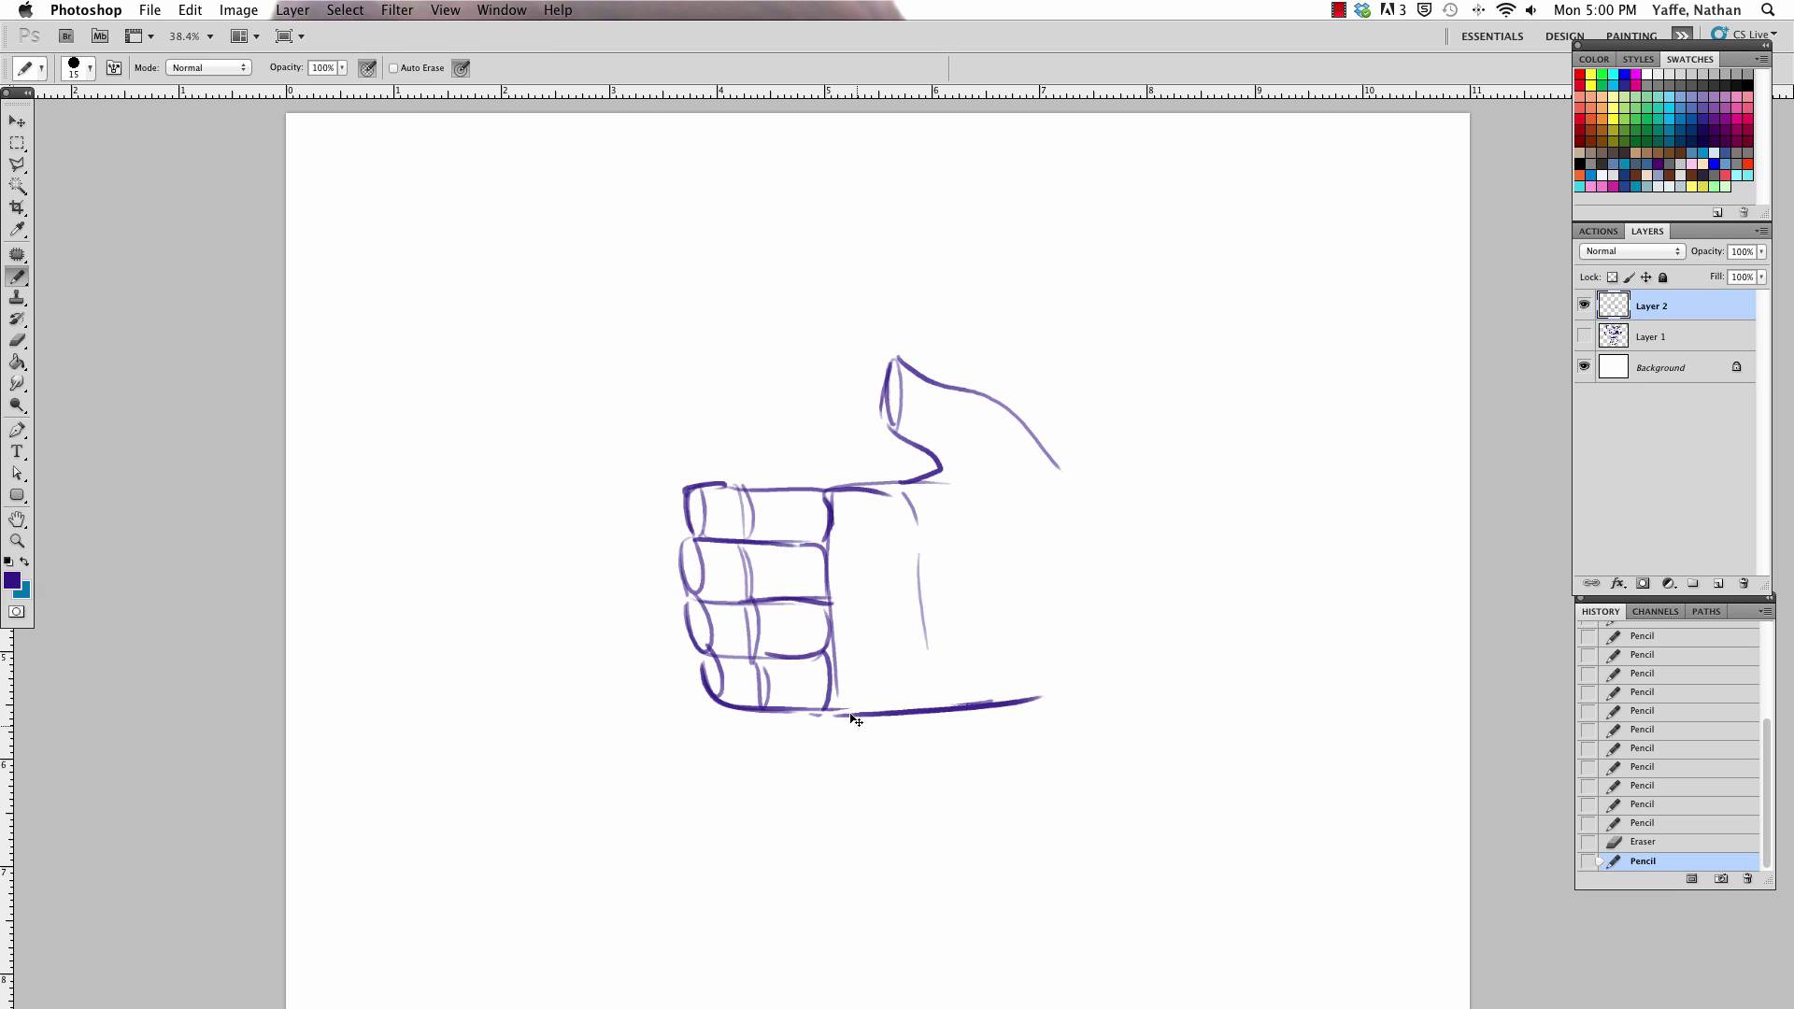
{"action": "key", "text": "ctrl+z"}
{"action": "left_click_drag", "start_coordinate": [822, 713], "coordinate": [1039, 707]}
{"action": "key", "text": "e"}
{"action": "left_click_drag", "start_coordinate": [917, 551], "coordinate": [921, 652]}
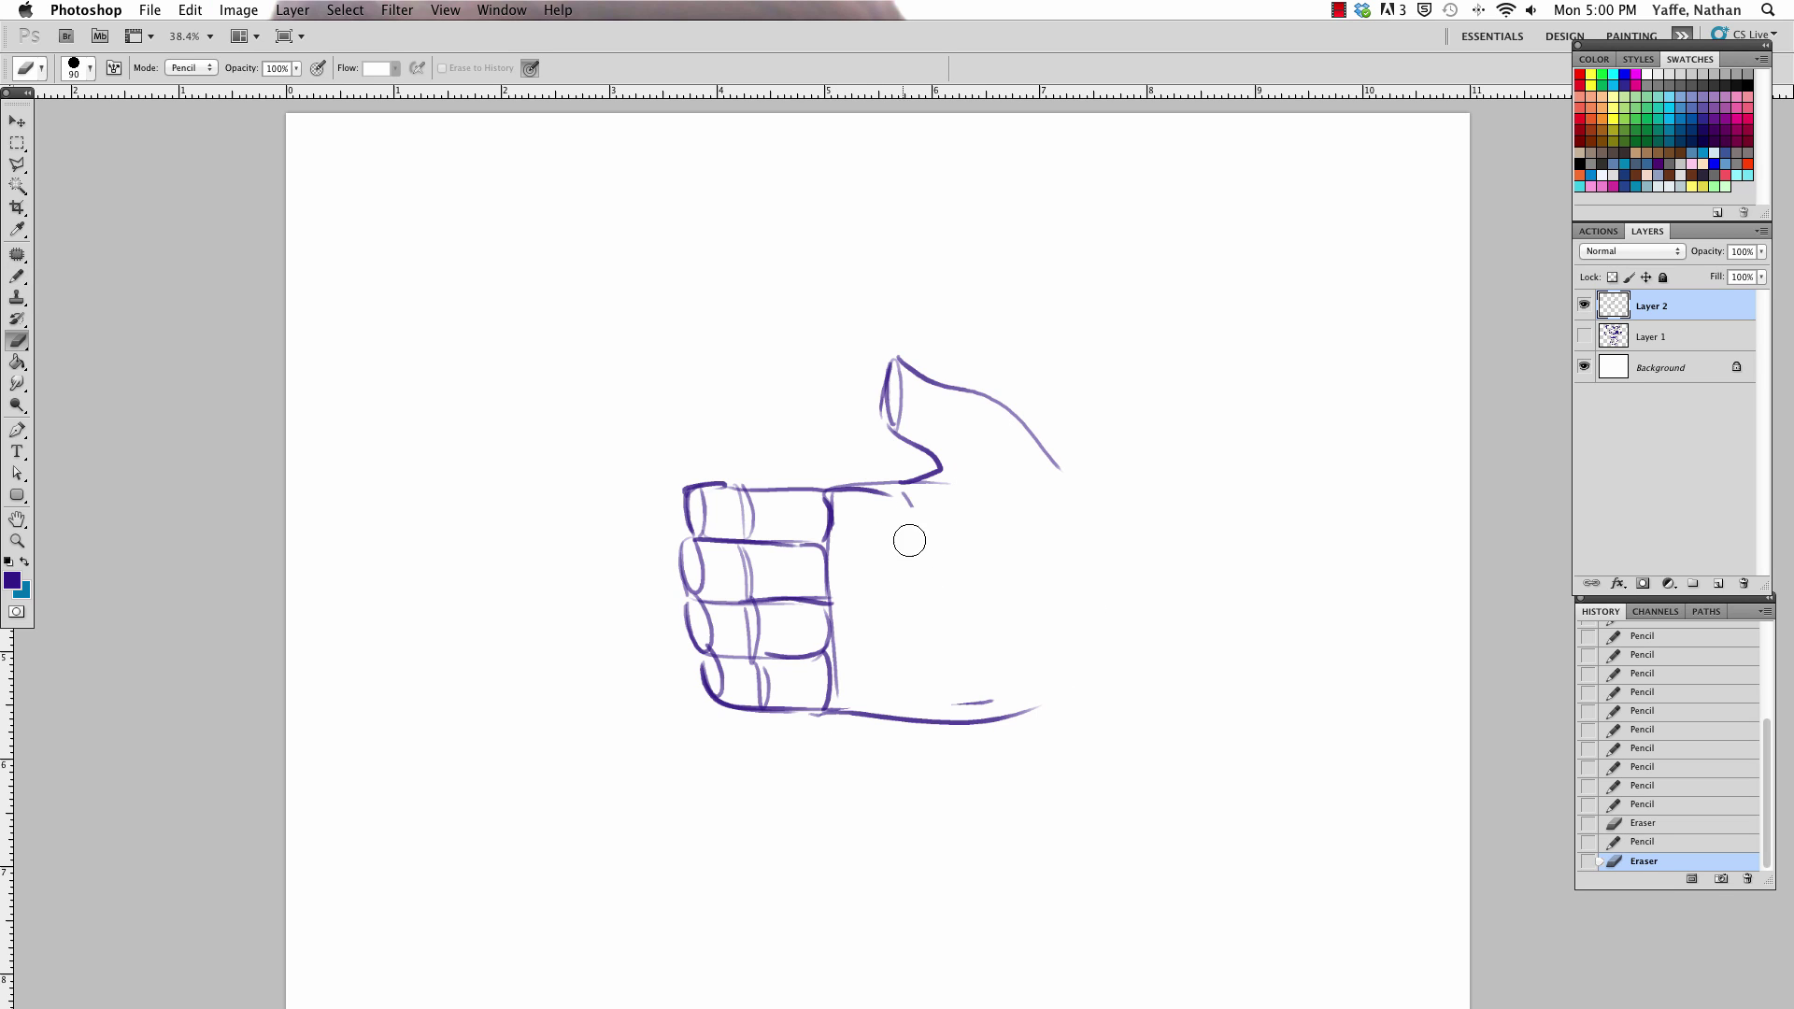
{"action": "key", "text": "b"}
{"action": "mouse_move", "coordinate": [903, 492]}
{"action": "left_mouse_down"}
{"action": "mouse_move", "coordinate": [993, 605]}
{"action": "mouse_move", "coordinate": [1065, 581]}
{"action": "mouse_move", "coordinate": [1051, 463]}
{"action": "left_mouse_up"}
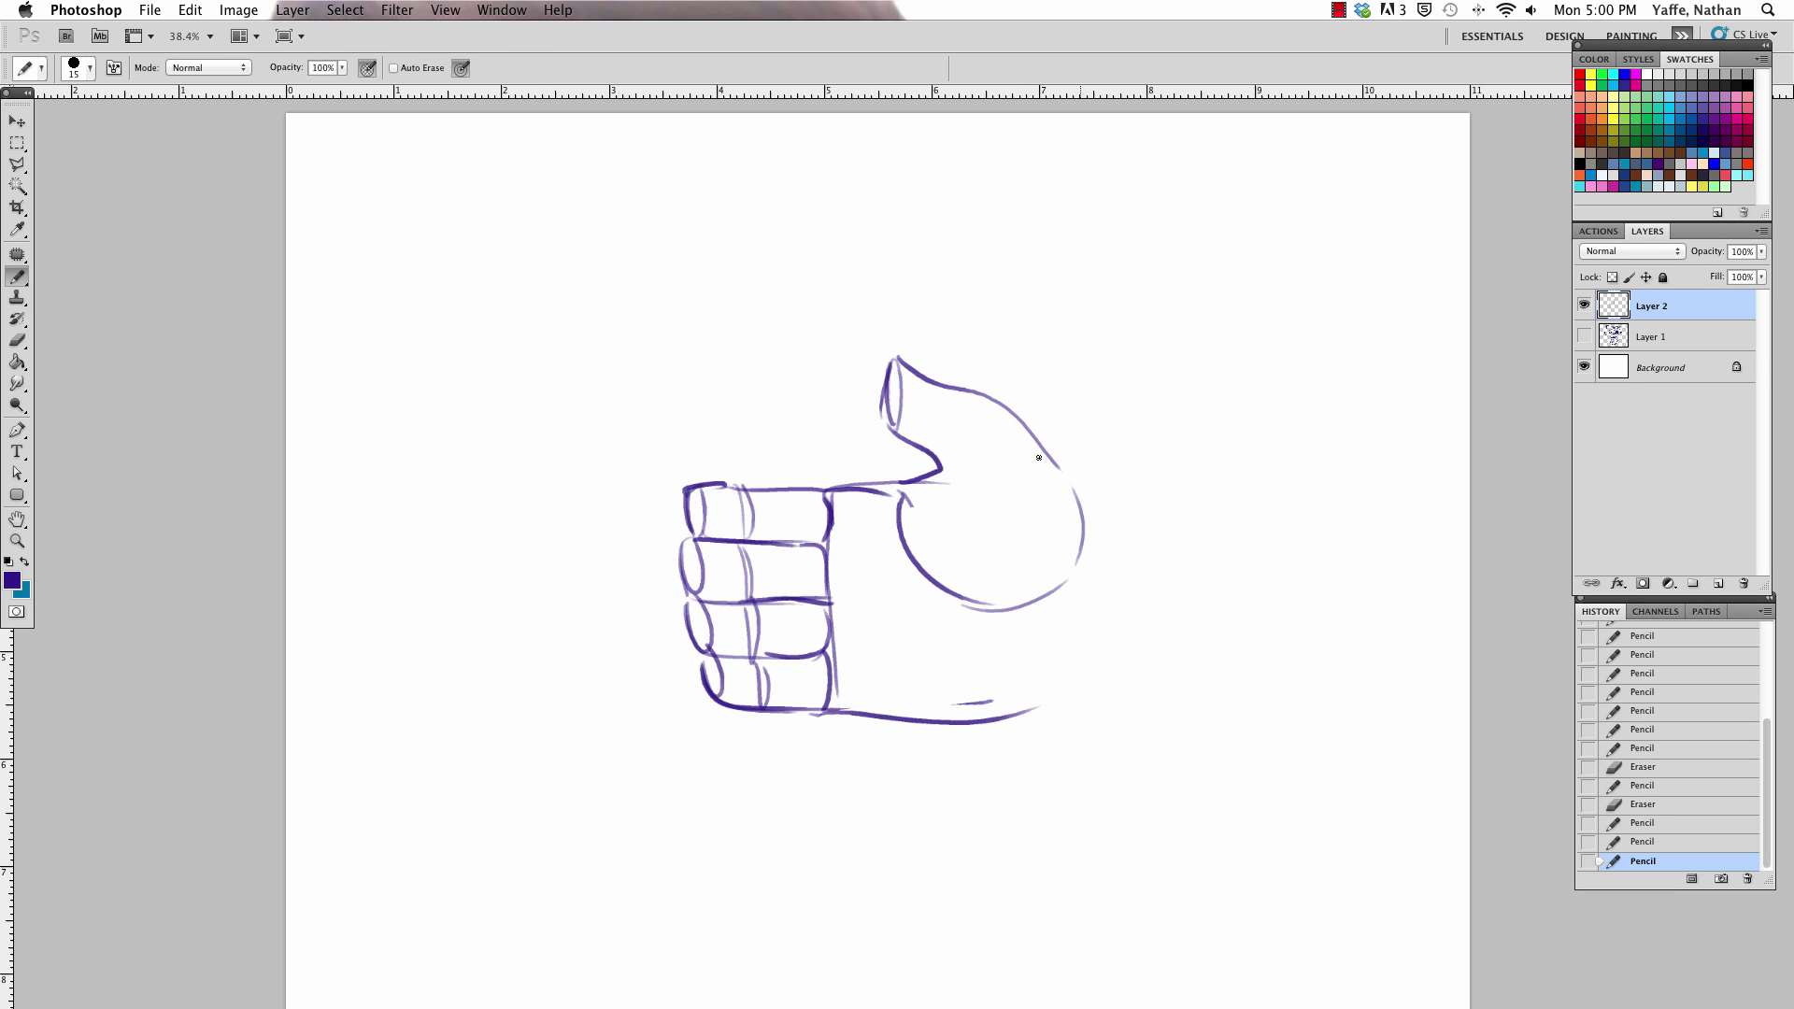
Darken the finger edges and knuckle curves, and draw an outer curve around the palm
{"action": "mouse_move", "coordinate": [706, 485]}
{"action": "left_mouse_down"}
{"action": "mouse_move", "coordinate": [810, 487]}
{"action": "mouse_move", "coordinate": [696, 539]}
{"action": "mouse_move", "coordinate": [705, 657]}
{"action": "left_mouse_up"}
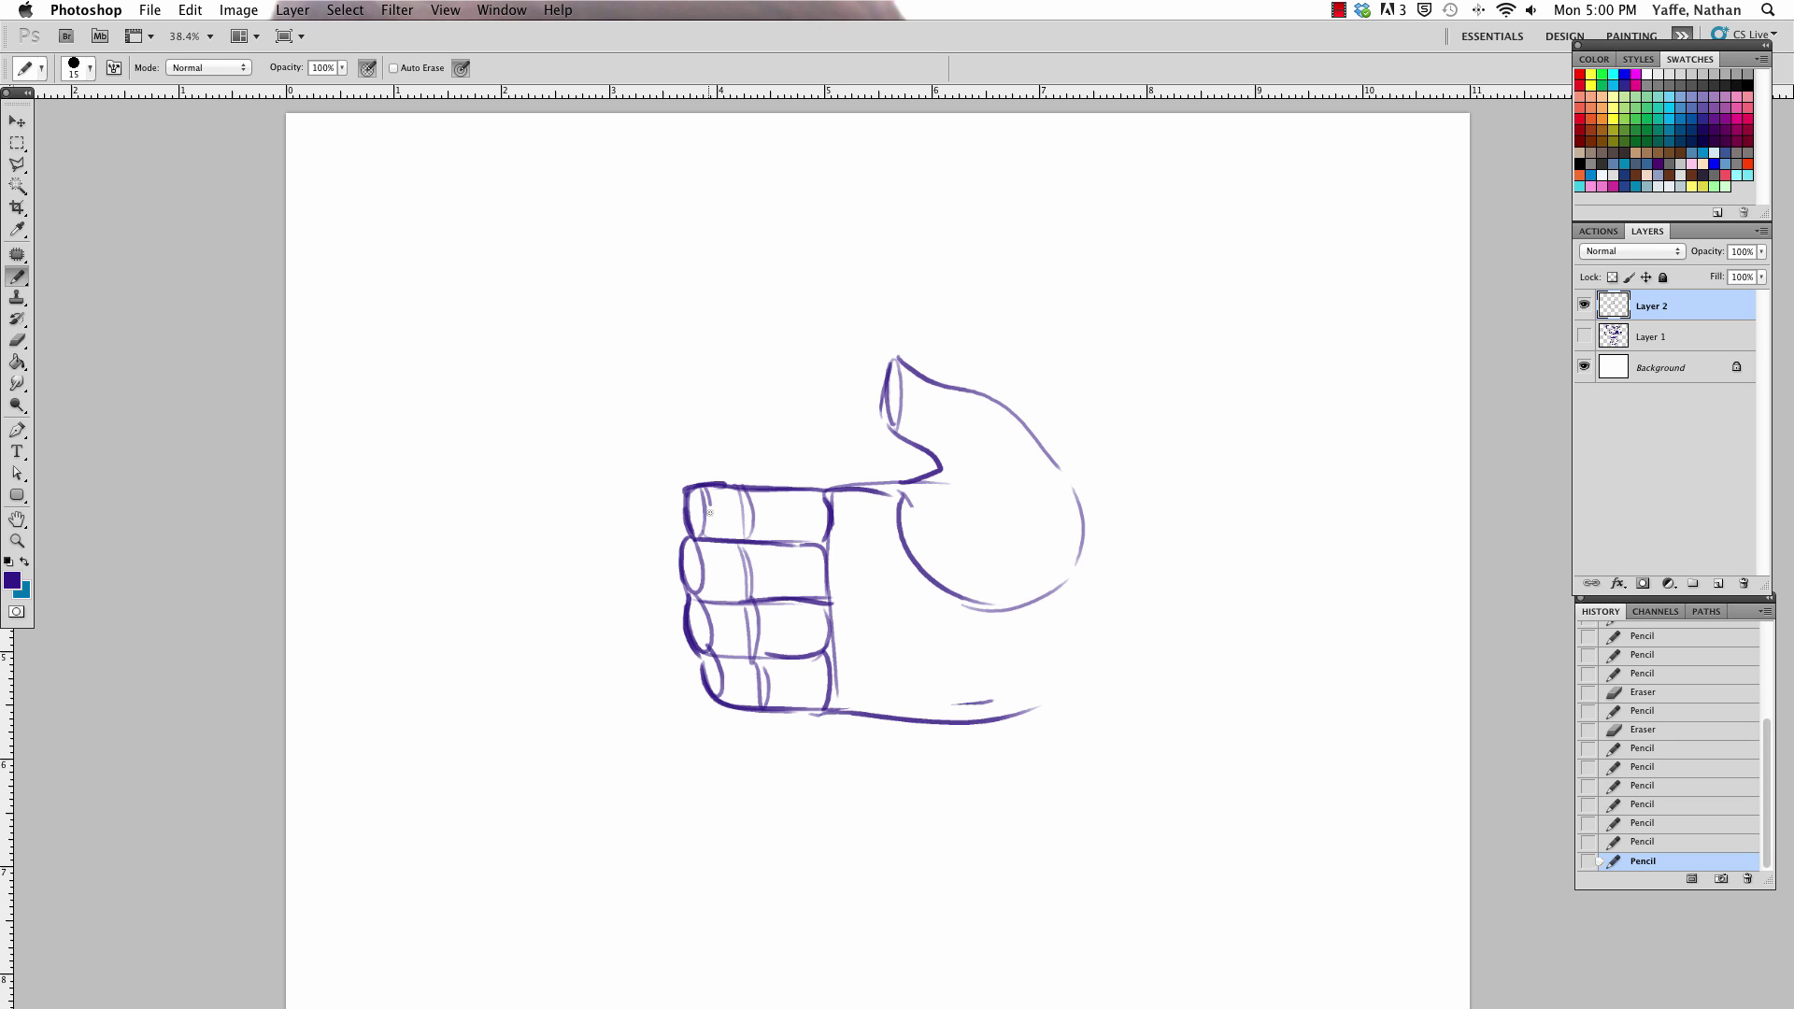
{"action": "mouse_move", "coordinate": [707, 506]}
{"action": "left_mouse_down"}
{"action": "mouse_move", "coordinate": [725, 702]}
{"action": "mouse_move", "coordinate": [858, 712]}
{"action": "left_mouse_up"}
{"action": "left_click_drag", "start_coordinate": [814, 489], "coordinate": [825, 718]}
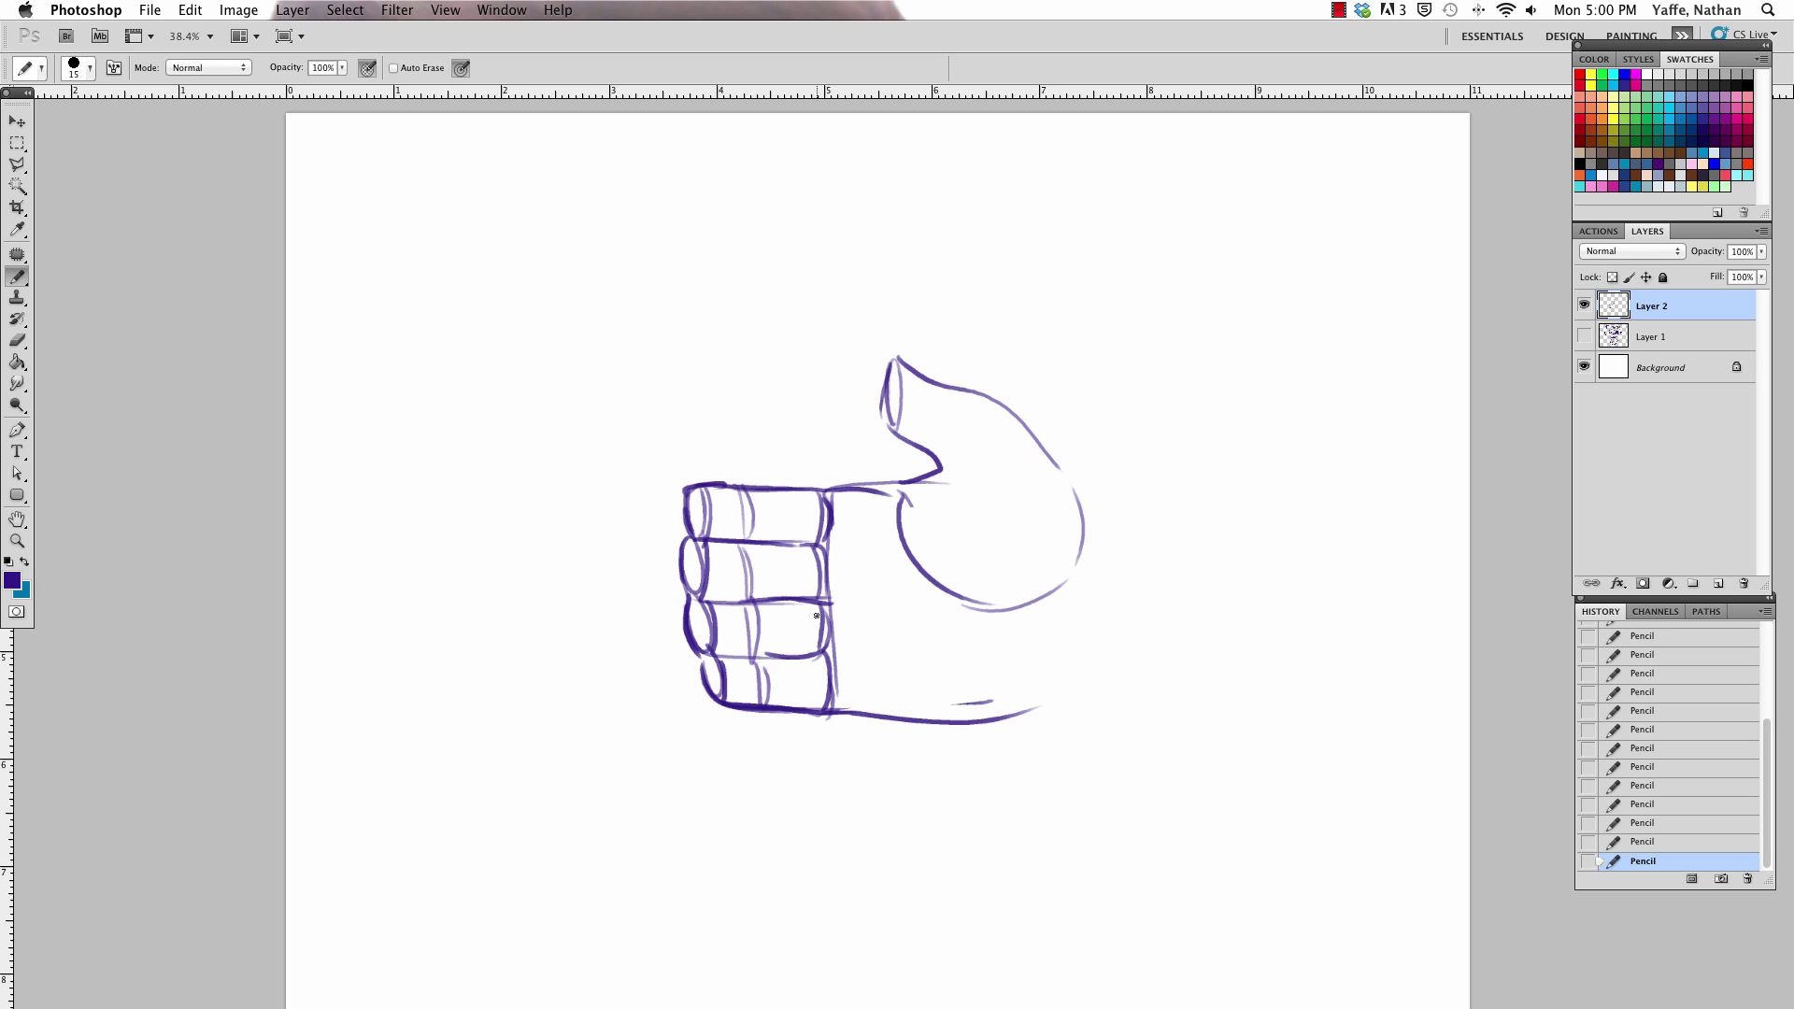
{"action": "left_click_drag", "start_coordinate": [847, 488], "coordinate": [851, 712]}
{"action": "left_click_drag", "start_coordinate": [925, 591], "coordinate": [1059, 615]}
{"action": "left_click_drag", "start_coordinate": [885, 491], "coordinate": [935, 605]}
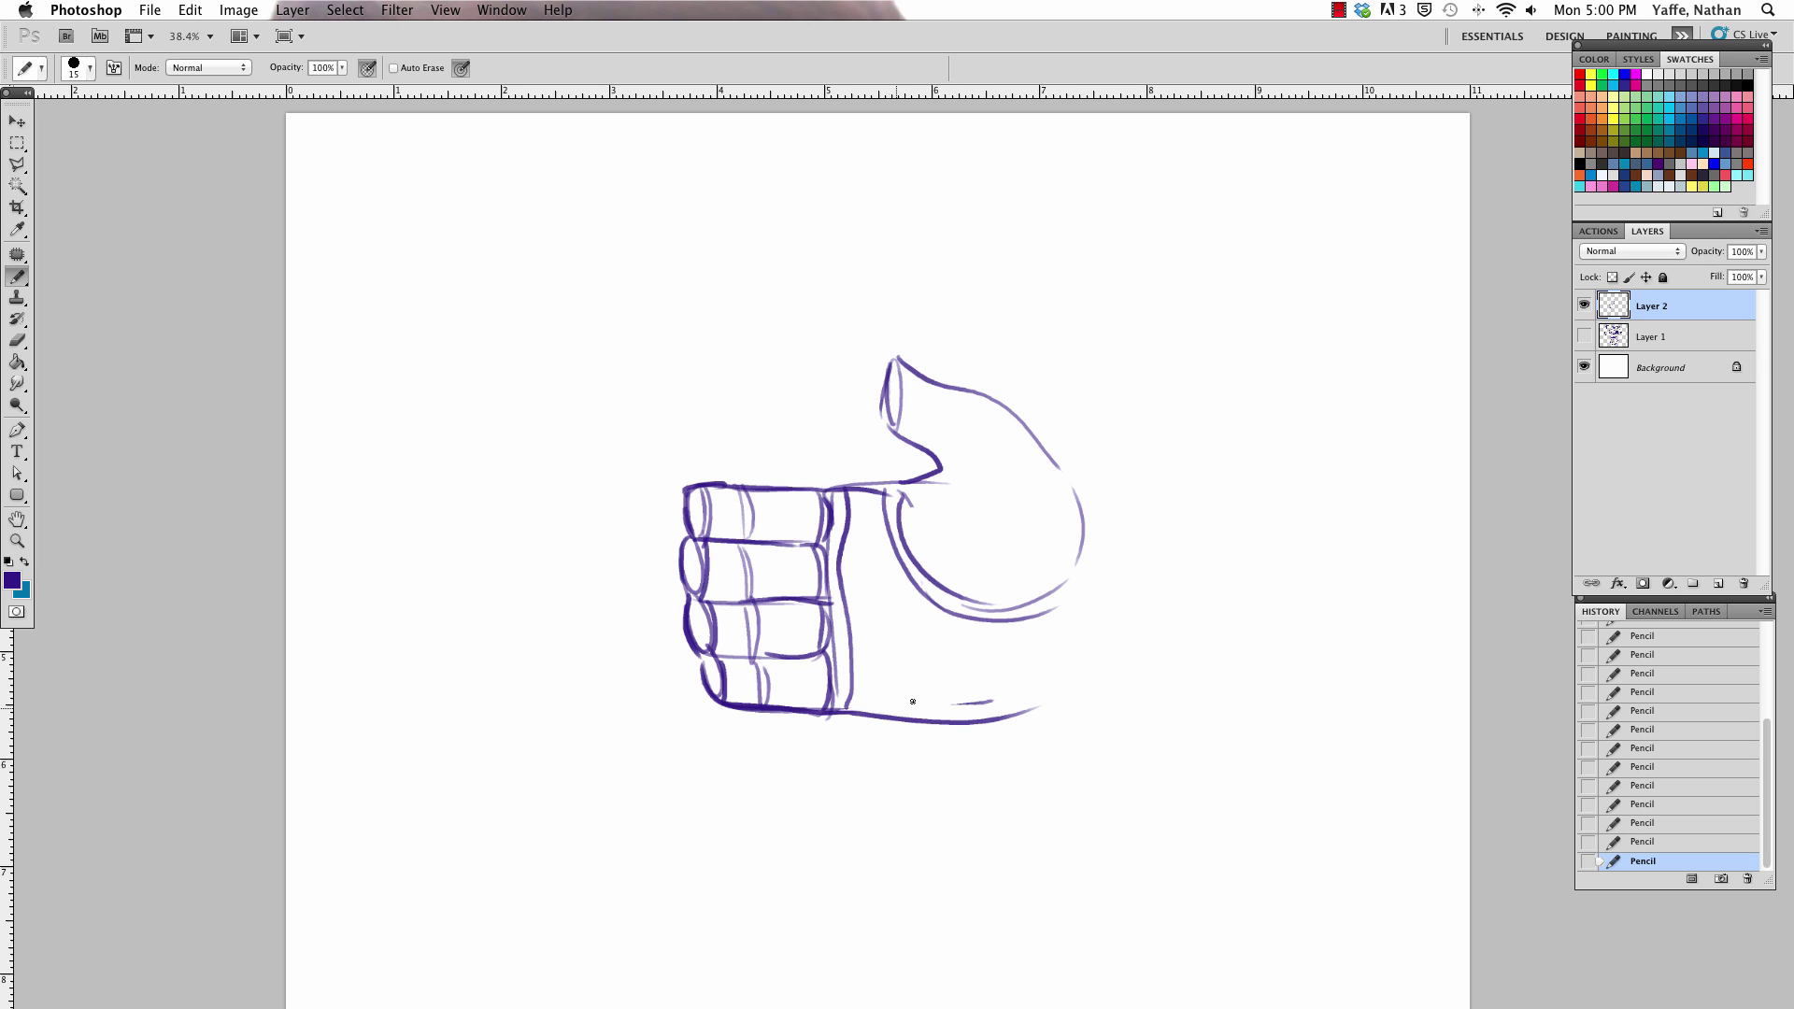
Erase stray palm strokes, thicken the thumb's inner edge and extend a line right from the thumb
{"action": "key", "text": "ctrl+z"}
{"action": "key", "text": "e"}
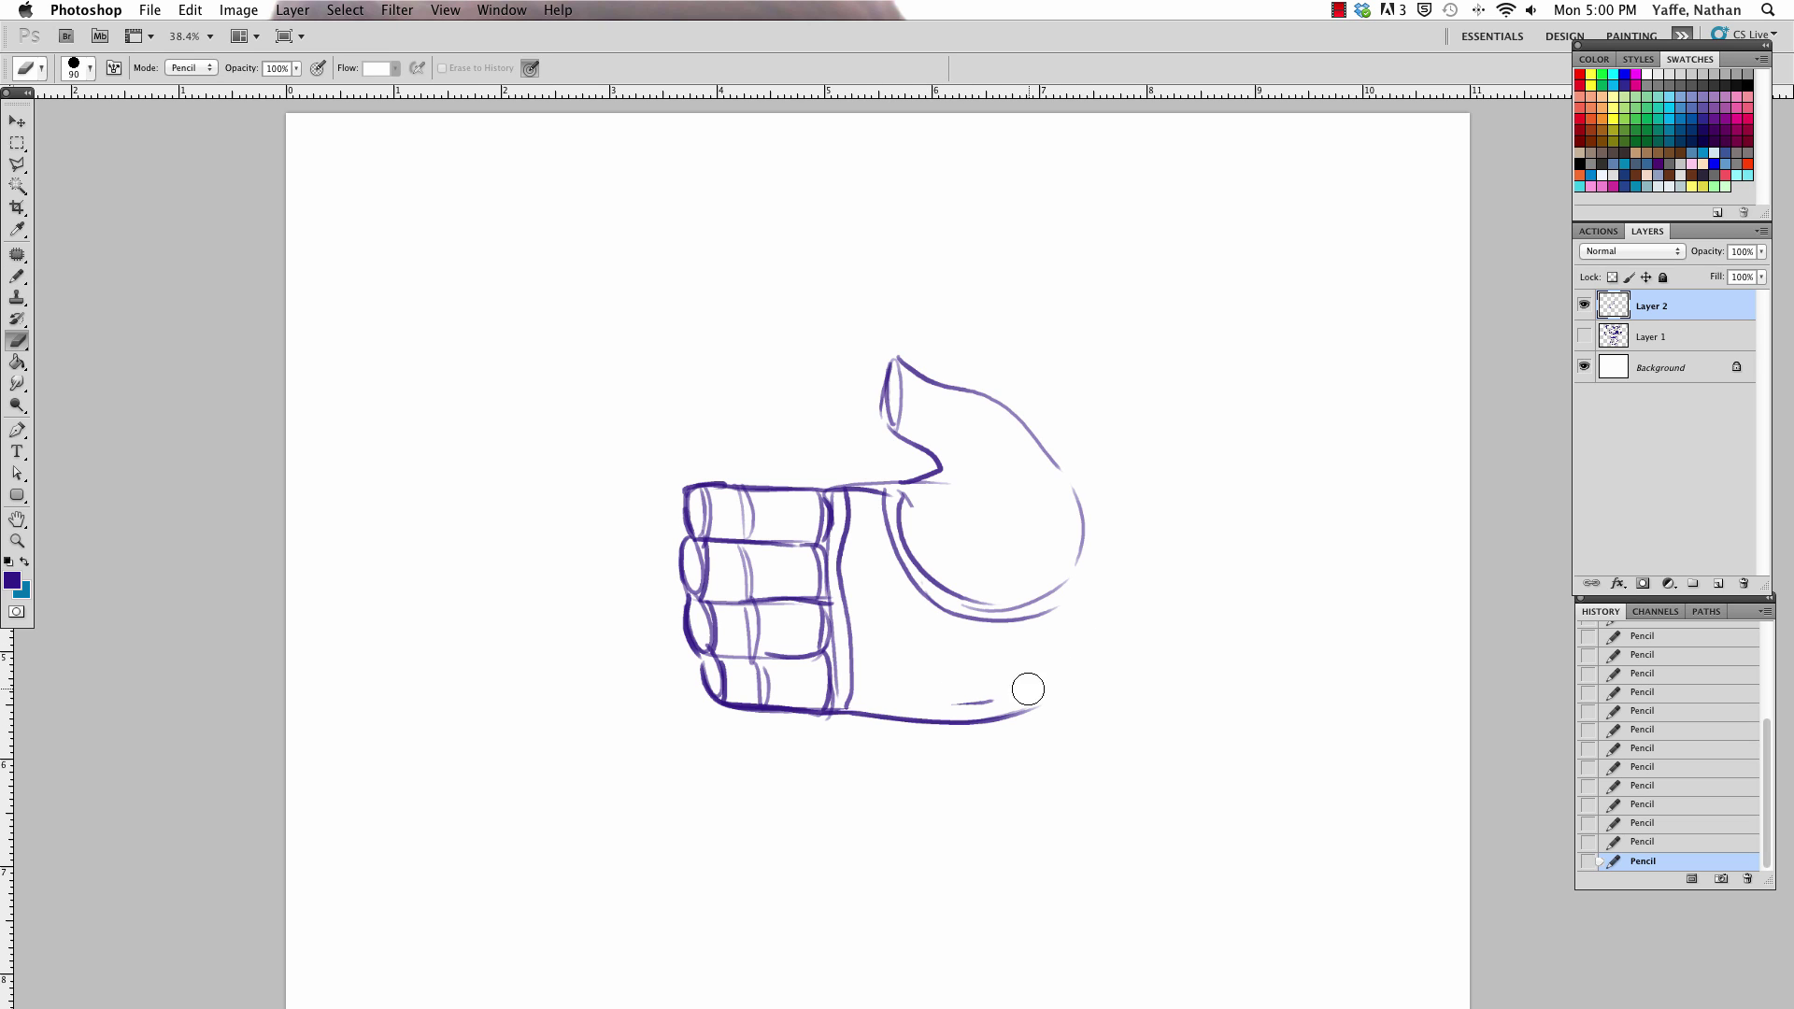
{"action": "mouse_move", "coordinate": [971, 700]}
{"action": "left_mouse_down"}
{"action": "mouse_move", "coordinate": [1047, 677]}
{"action": "mouse_move", "coordinate": [1035, 706]}
{"action": "left_mouse_up"}
{"action": "key", "text": "b"}
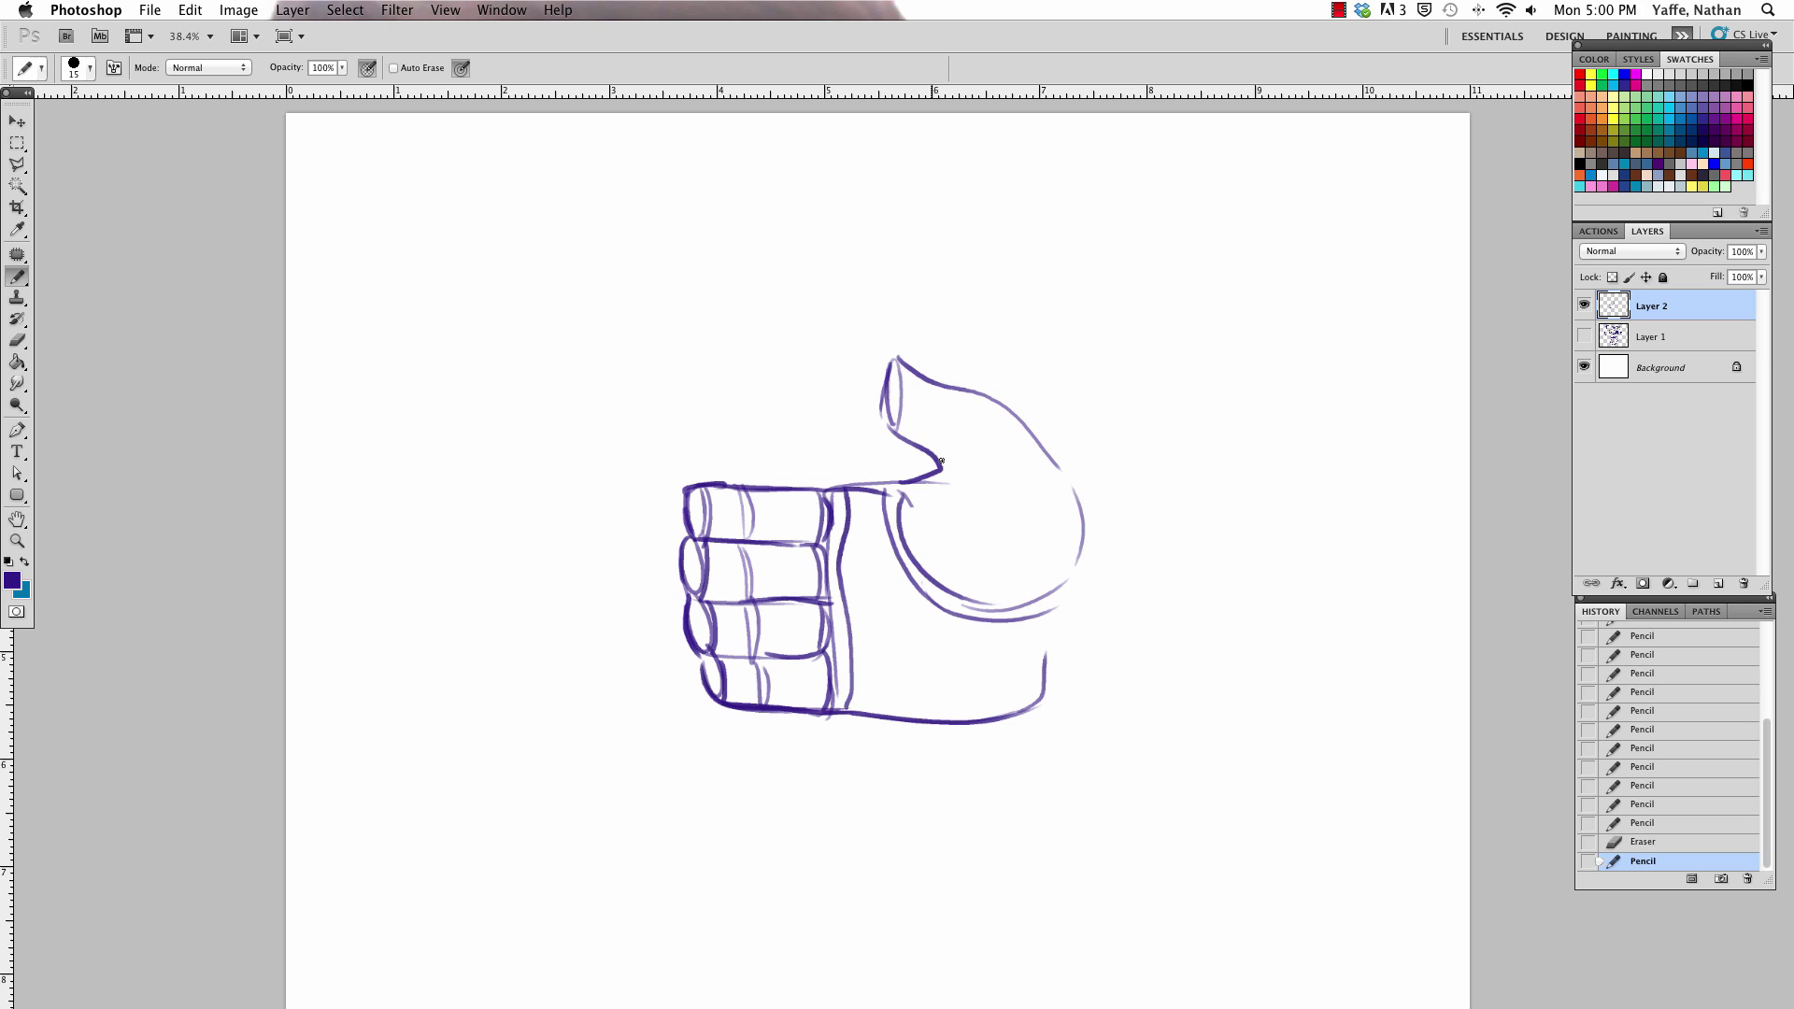
{"action": "left_click_drag", "start_coordinate": [941, 460], "coordinate": [988, 397]}
{"action": "key", "text": "e"}
{"action": "left_click_drag", "start_coordinate": [1049, 652], "coordinate": [1045, 693]}
{"action": "key", "text": "b"}
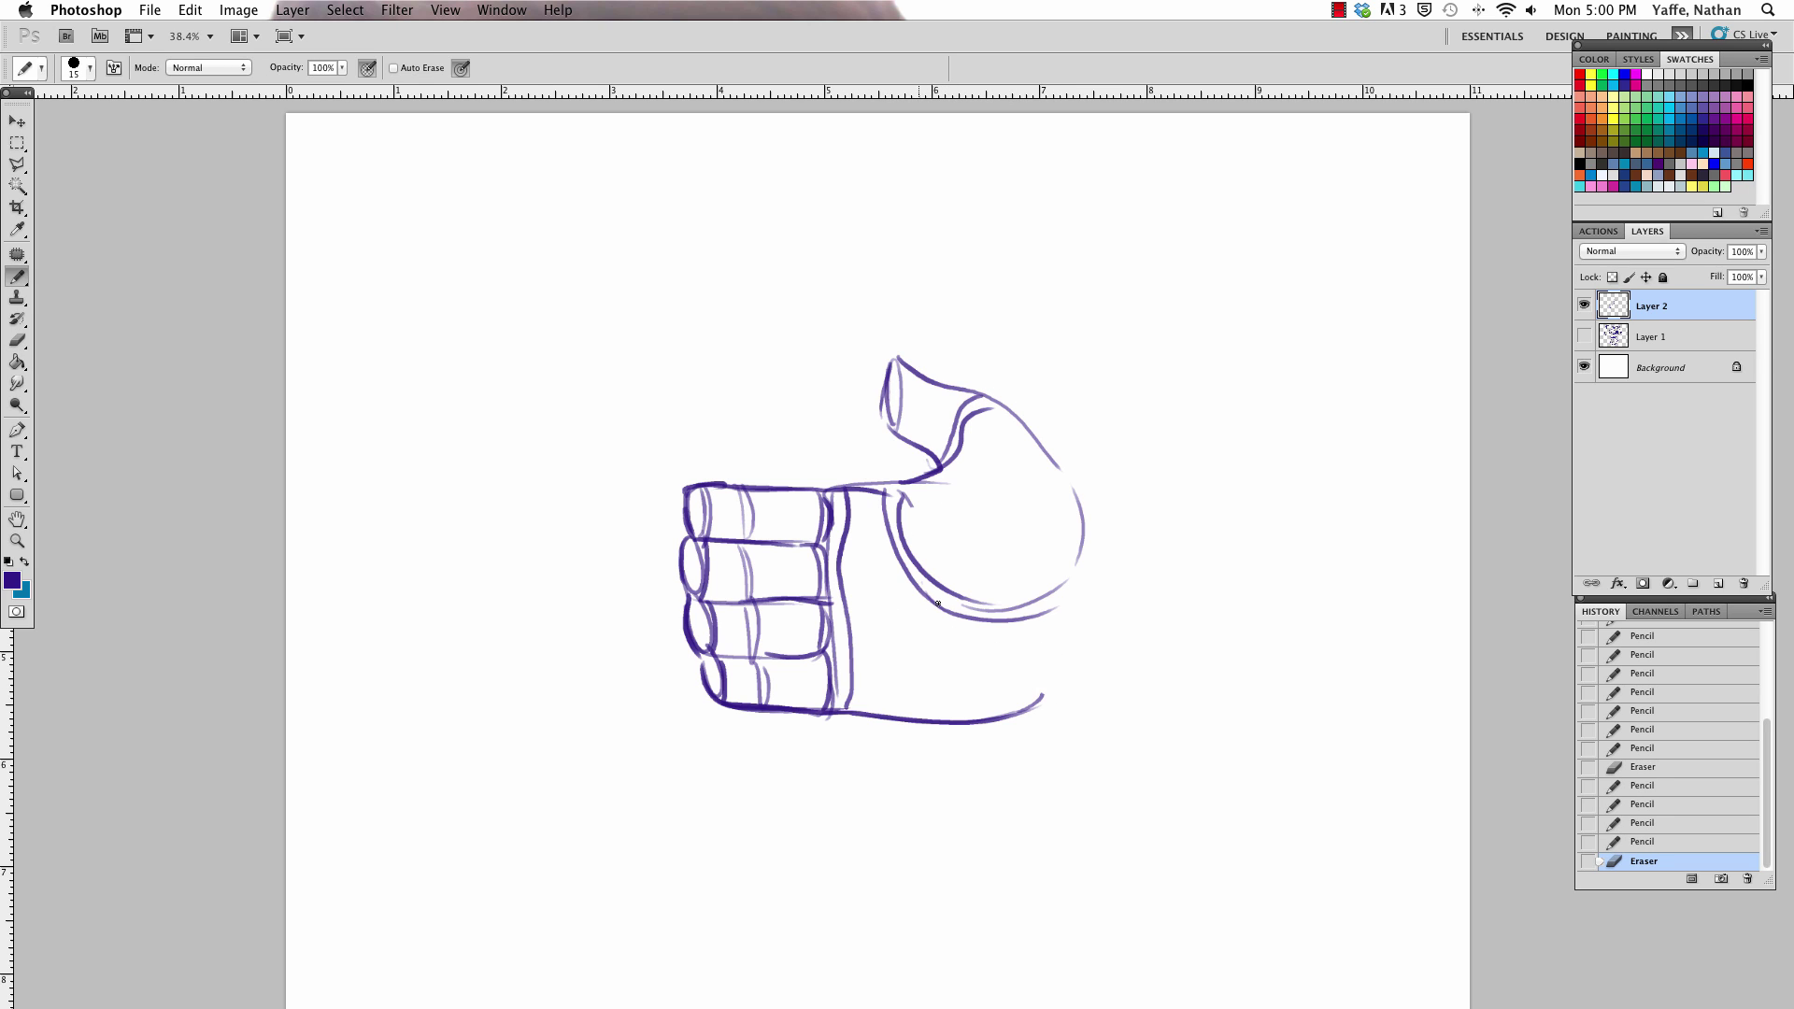
{"action": "left_click_drag", "start_coordinate": [1048, 457], "coordinate": [1154, 455]}
Move the hand sketch left and up, then erase part of the top finger outline
{"action": "key", "text": "a"}
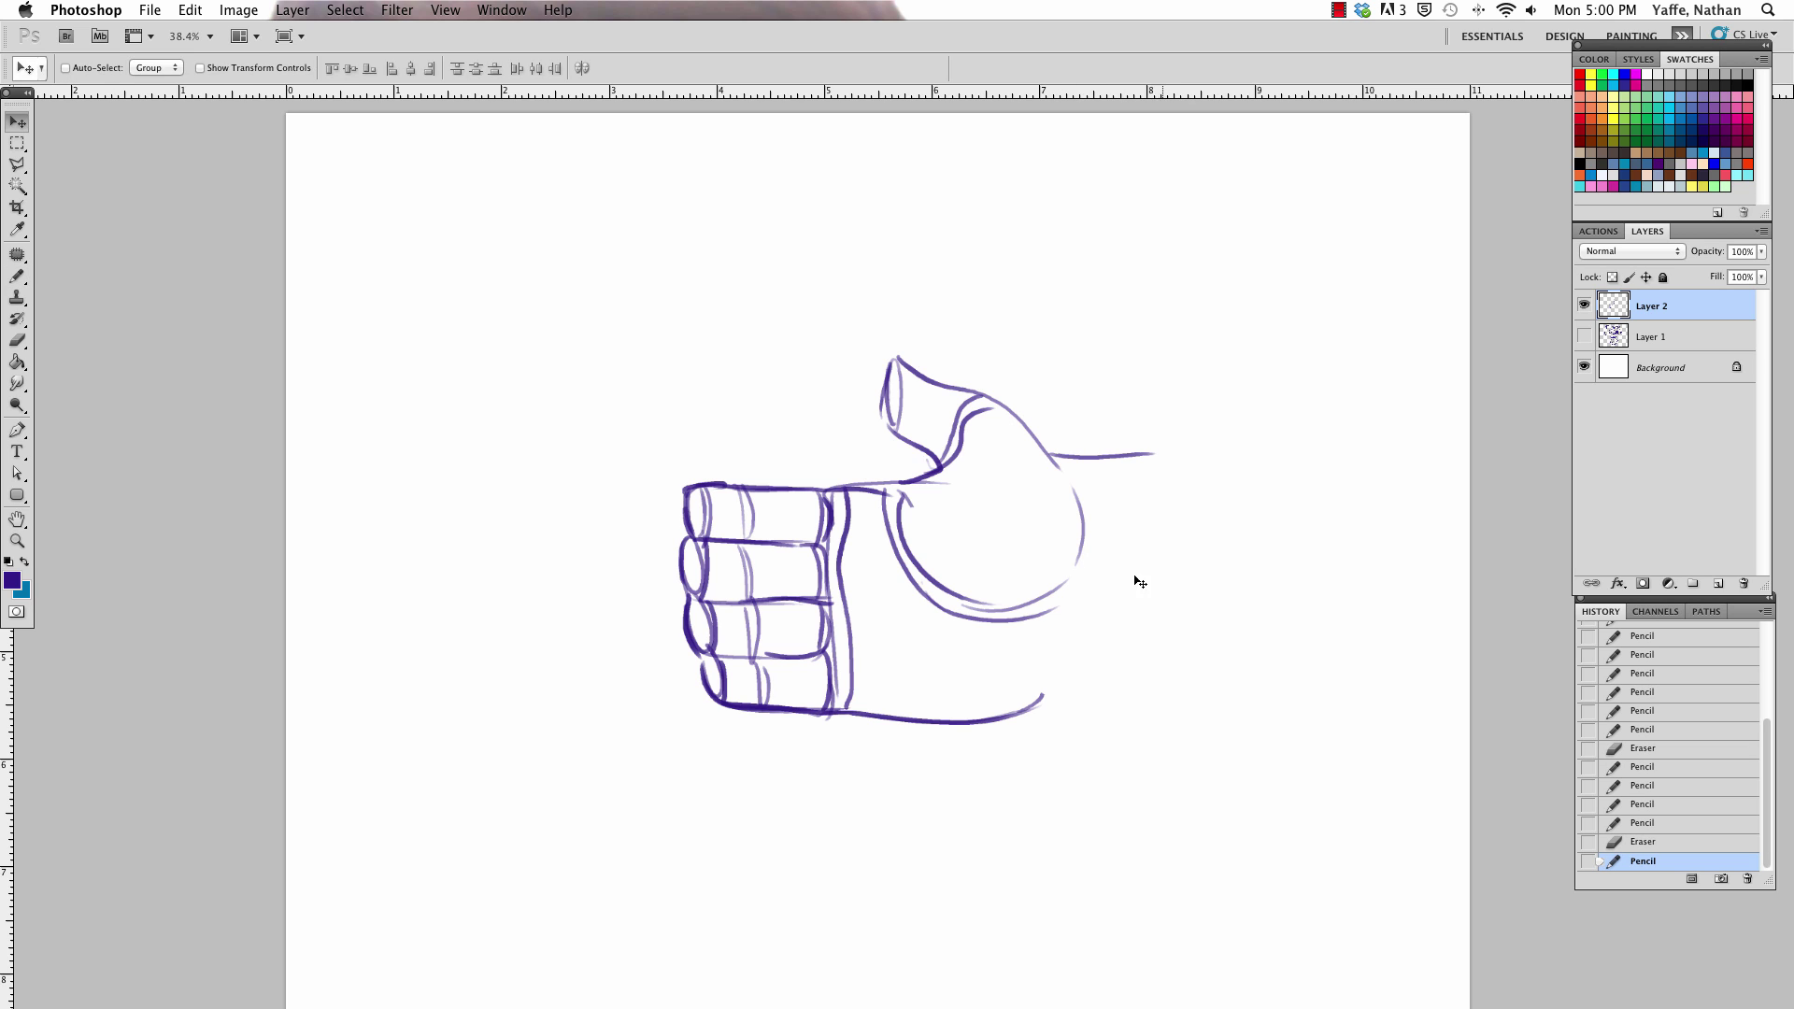
{"action": "key", "text": "v"}
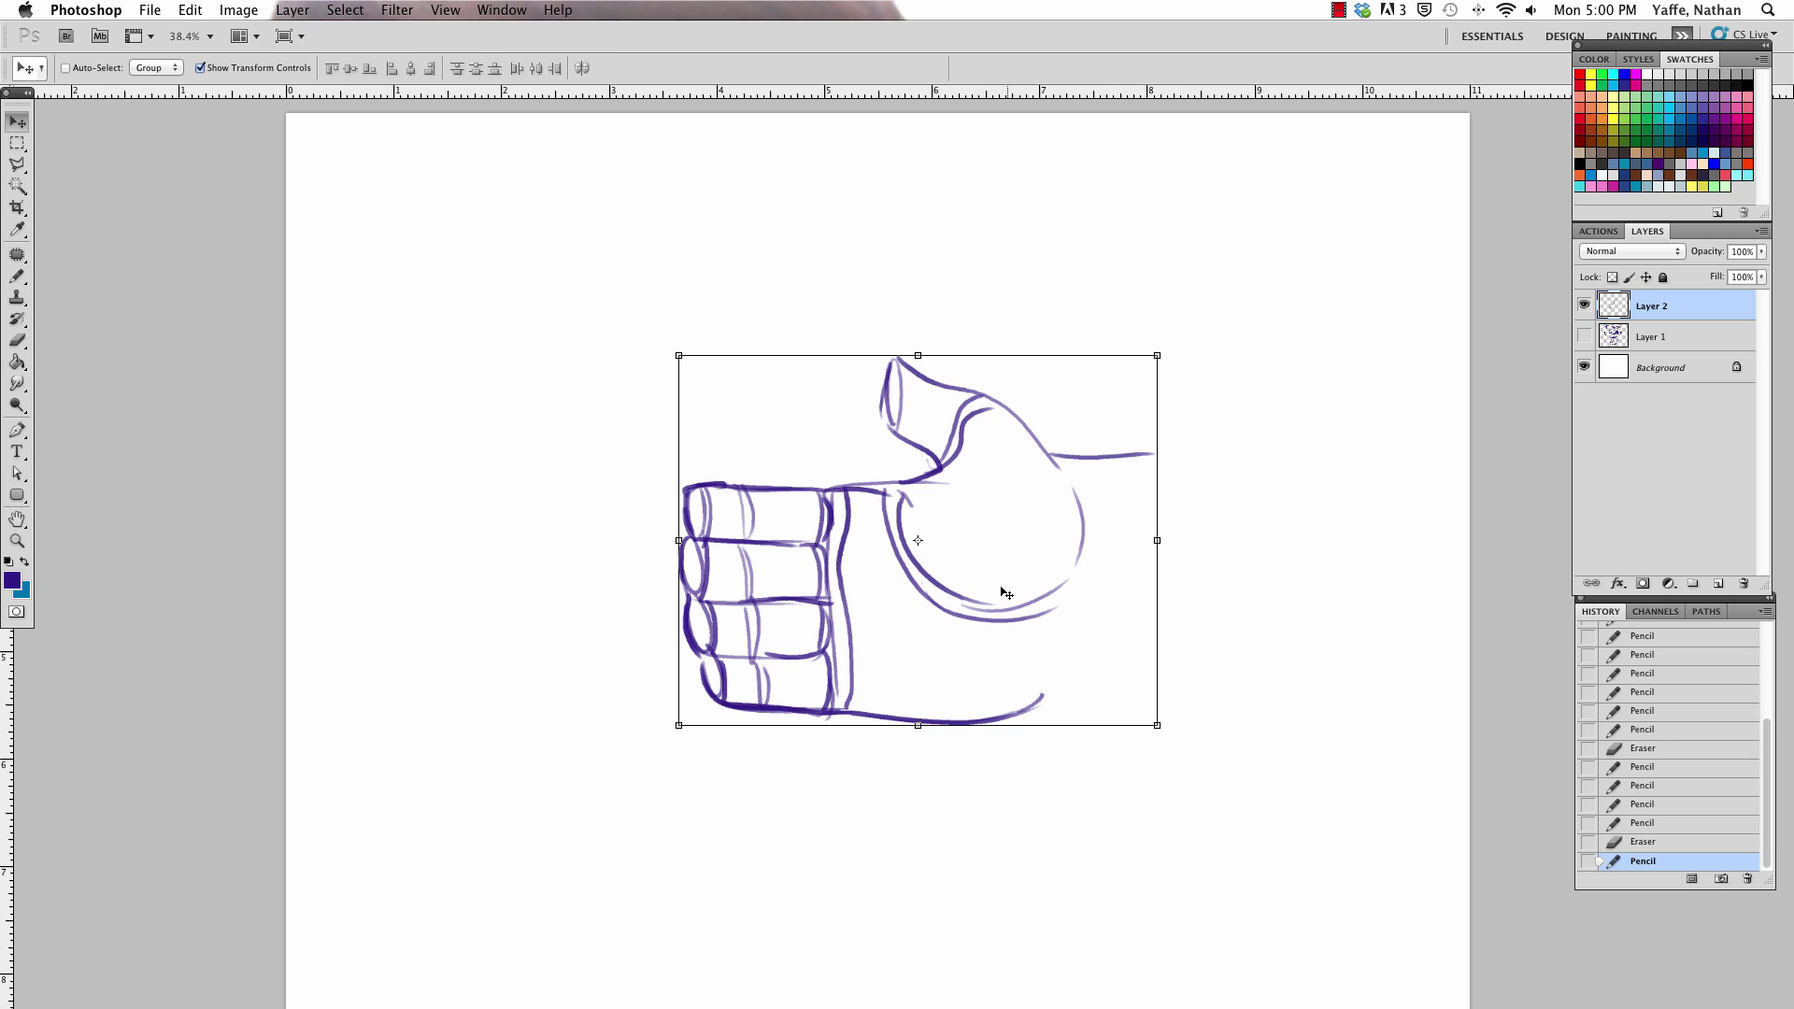
{"action": "left_click_drag", "start_coordinate": [958, 626], "coordinate": [875, 607]}
{"action": "key", "text": "e"}
{"action": "mouse_move", "coordinate": [612, 523]}
{"action": "left_mouse_down"}
{"action": "mouse_move", "coordinate": [606, 485]}
{"action": "mouse_move", "coordinate": [619, 595]}
{"action": "left_mouse_up"}
{"action": "key", "text": "b"}
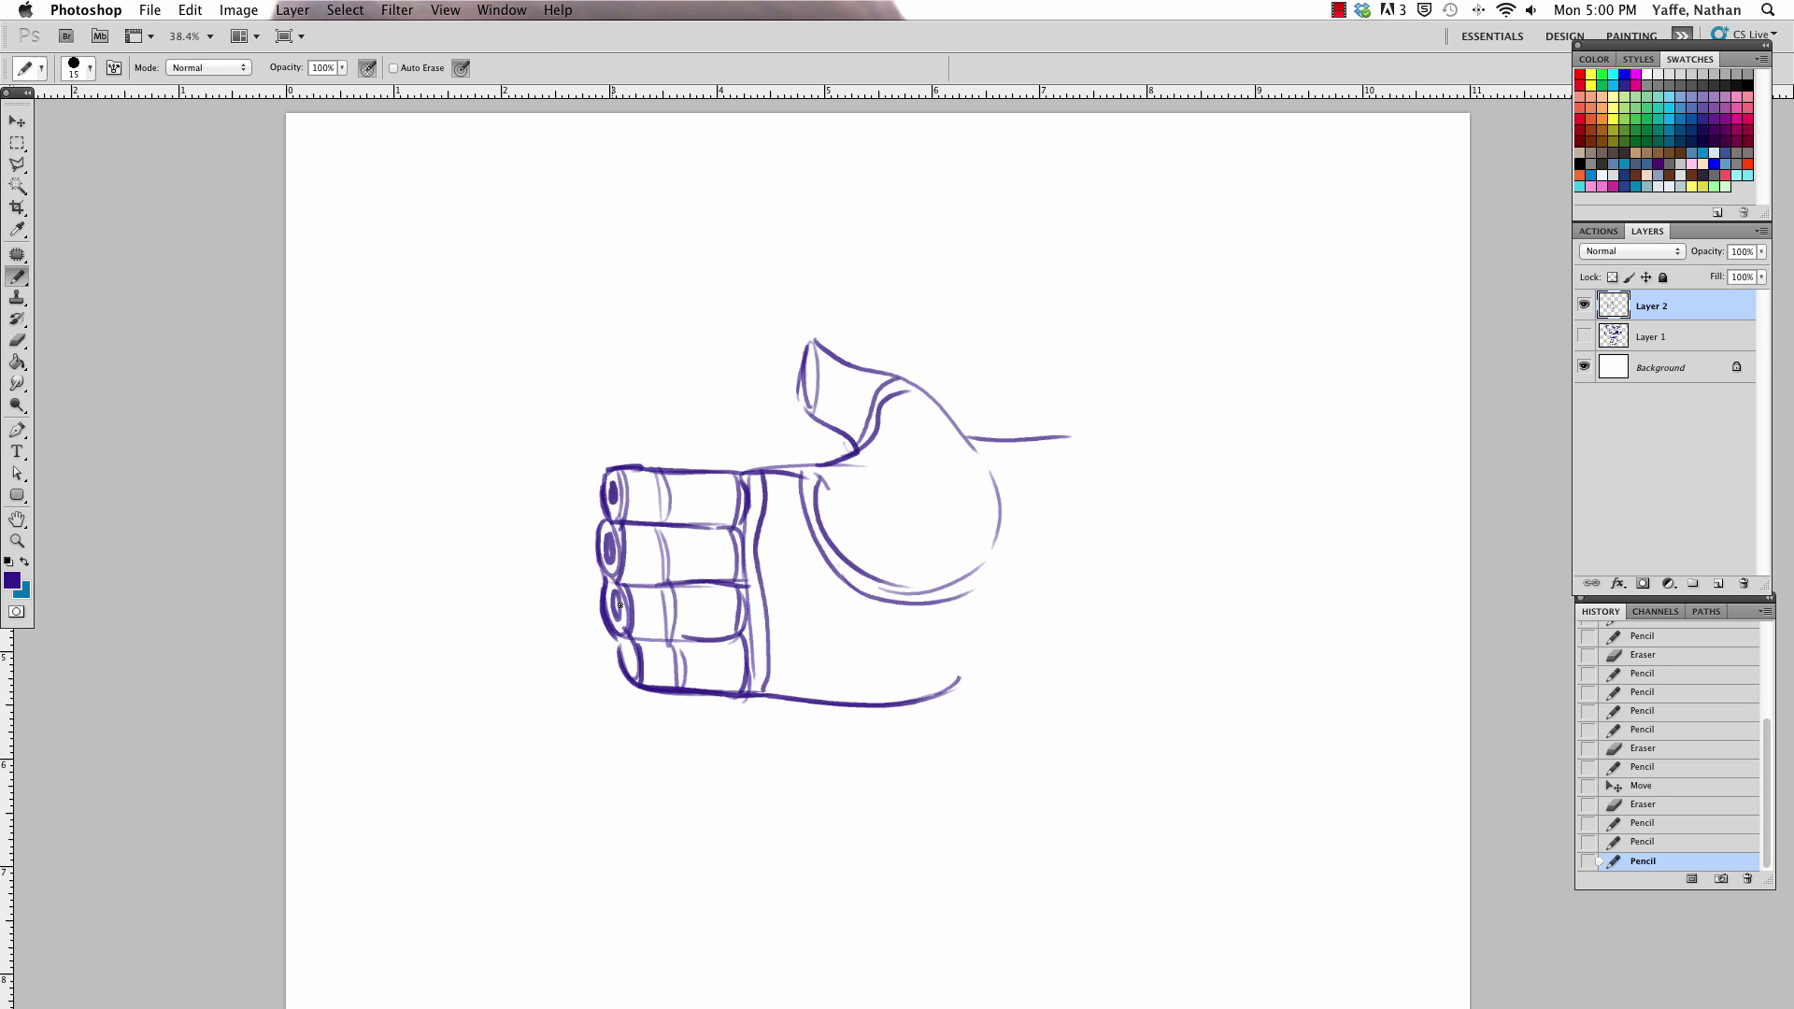
Zoom in and redraw the top finger longer with a rounded tip
{"action": "key", "text": "e"}
{"action": "mouse_move", "coordinate": [607, 474]}
{"action": "left_mouse_down"}
{"action": "mouse_move", "coordinate": [617, 509]}
{"action": "mouse_move", "coordinate": [691, 528]}
{"action": "left_mouse_up"}
{"action": "key", "text": "z"}
{"action": "key", "text": "b"}
{"action": "left_click_drag", "start_coordinate": [614, 453], "coordinate": [509, 443]}
{"action": "key", "text": "e"}
{"action": "key", "text": "b"}
{"action": "mouse_move", "coordinate": [510, 445]}
{"action": "left_mouse_down"}
{"action": "mouse_move", "coordinate": [524, 512]}
{"action": "mouse_move", "coordinate": [610, 537]}
{"action": "mouse_move", "coordinate": [607, 512]}
{"action": "mouse_move", "coordinate": [512, 512]}
{"action": "mouse_move", "coordinate": [521, 579]}
{"action": "mouse_move", "coordinate": [617, 645]}
{"action": "mouse_move", "coordinate": [630, 616]}
{"action": "mouse_move", "coordinate": [519, 580]}
{"action": "mouse_move", "coordinate": [554, 651]}
{"action": "mouse_move", "coordinate": [636, 705]}
{"action": "left_mouse_up"}
Redraw the second and fourth fingers with rounded tips and new lower edges
{"action": "key", "text": "e"}
{"action": "key", "text": "b"}
{"action": "key", "text": "e"}
{"action": "key", "text": "b"}
{"action": "key", "text": "e"}
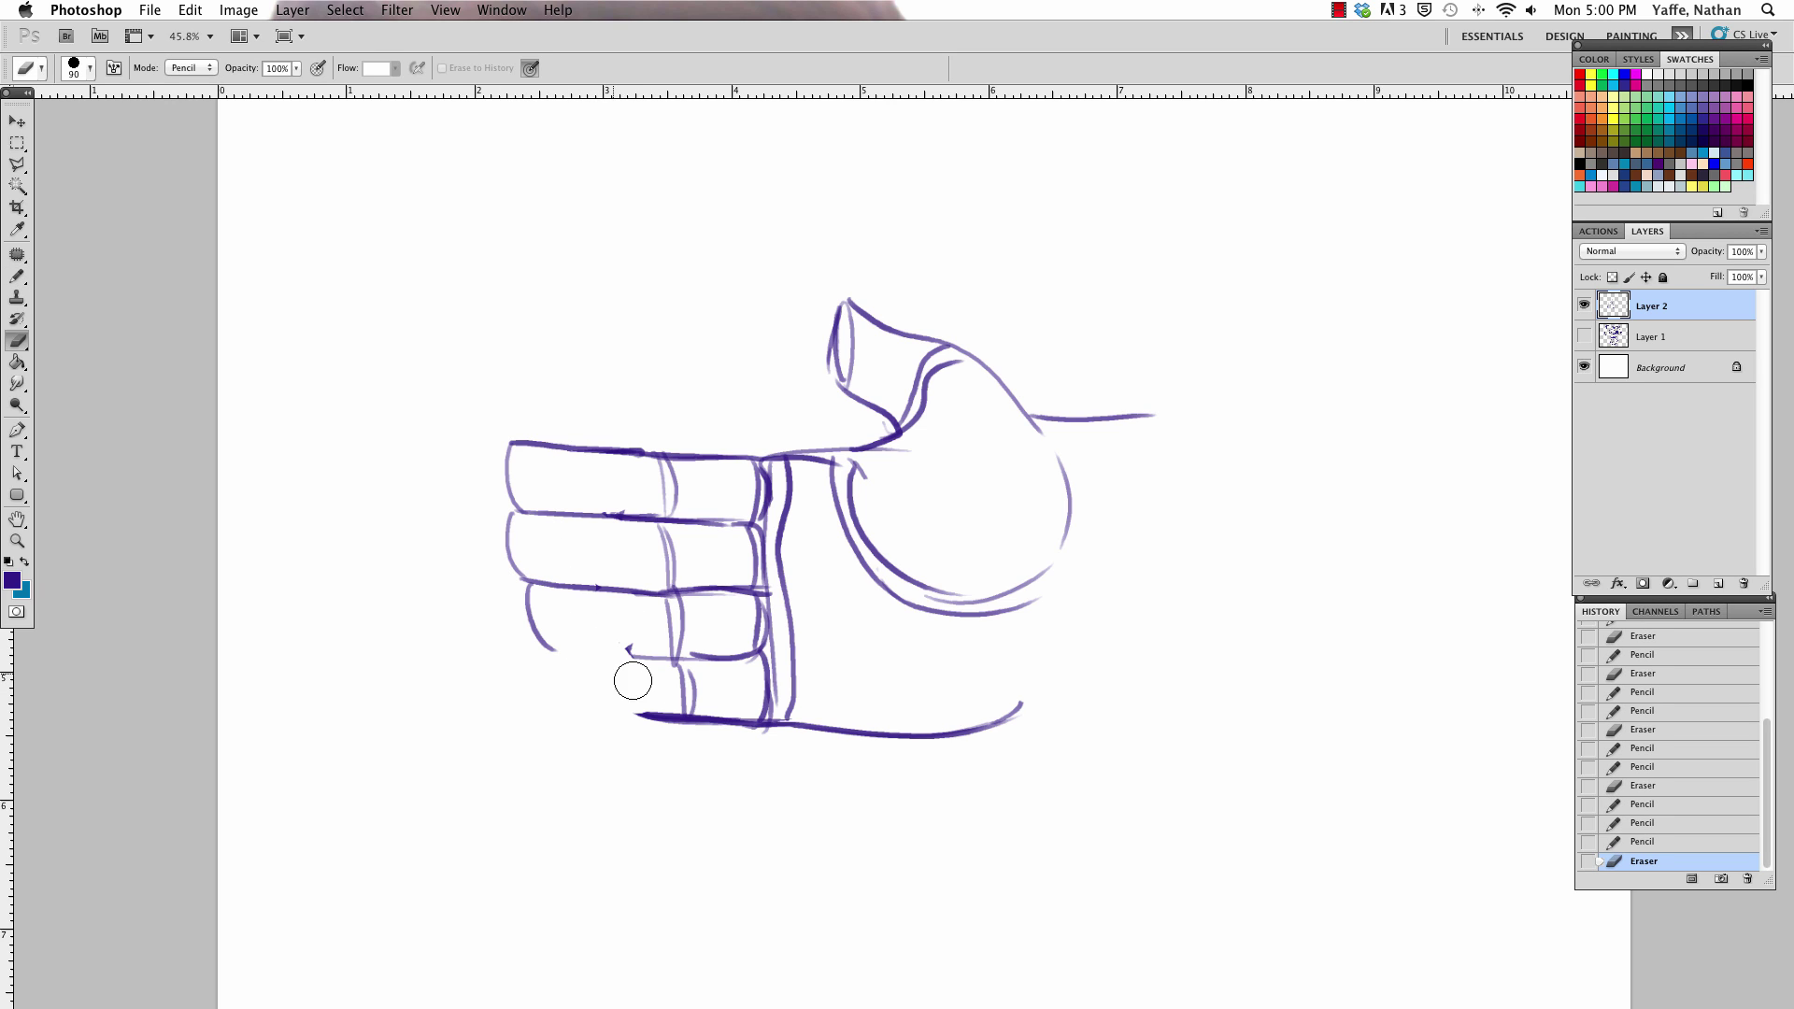
{"action": "key", "text": "b"}
{"action": "left_click_drag", "start_coordinate": [563, 651], "coordinate": [673, 656]}
{"action": "left_click_drag", "start_coordinate": [553, 659], "coordinate": [575, 712]}
{"action": "left_click_drag", "start_coordinate": [577, 715], "coordinate": [654, 717]}
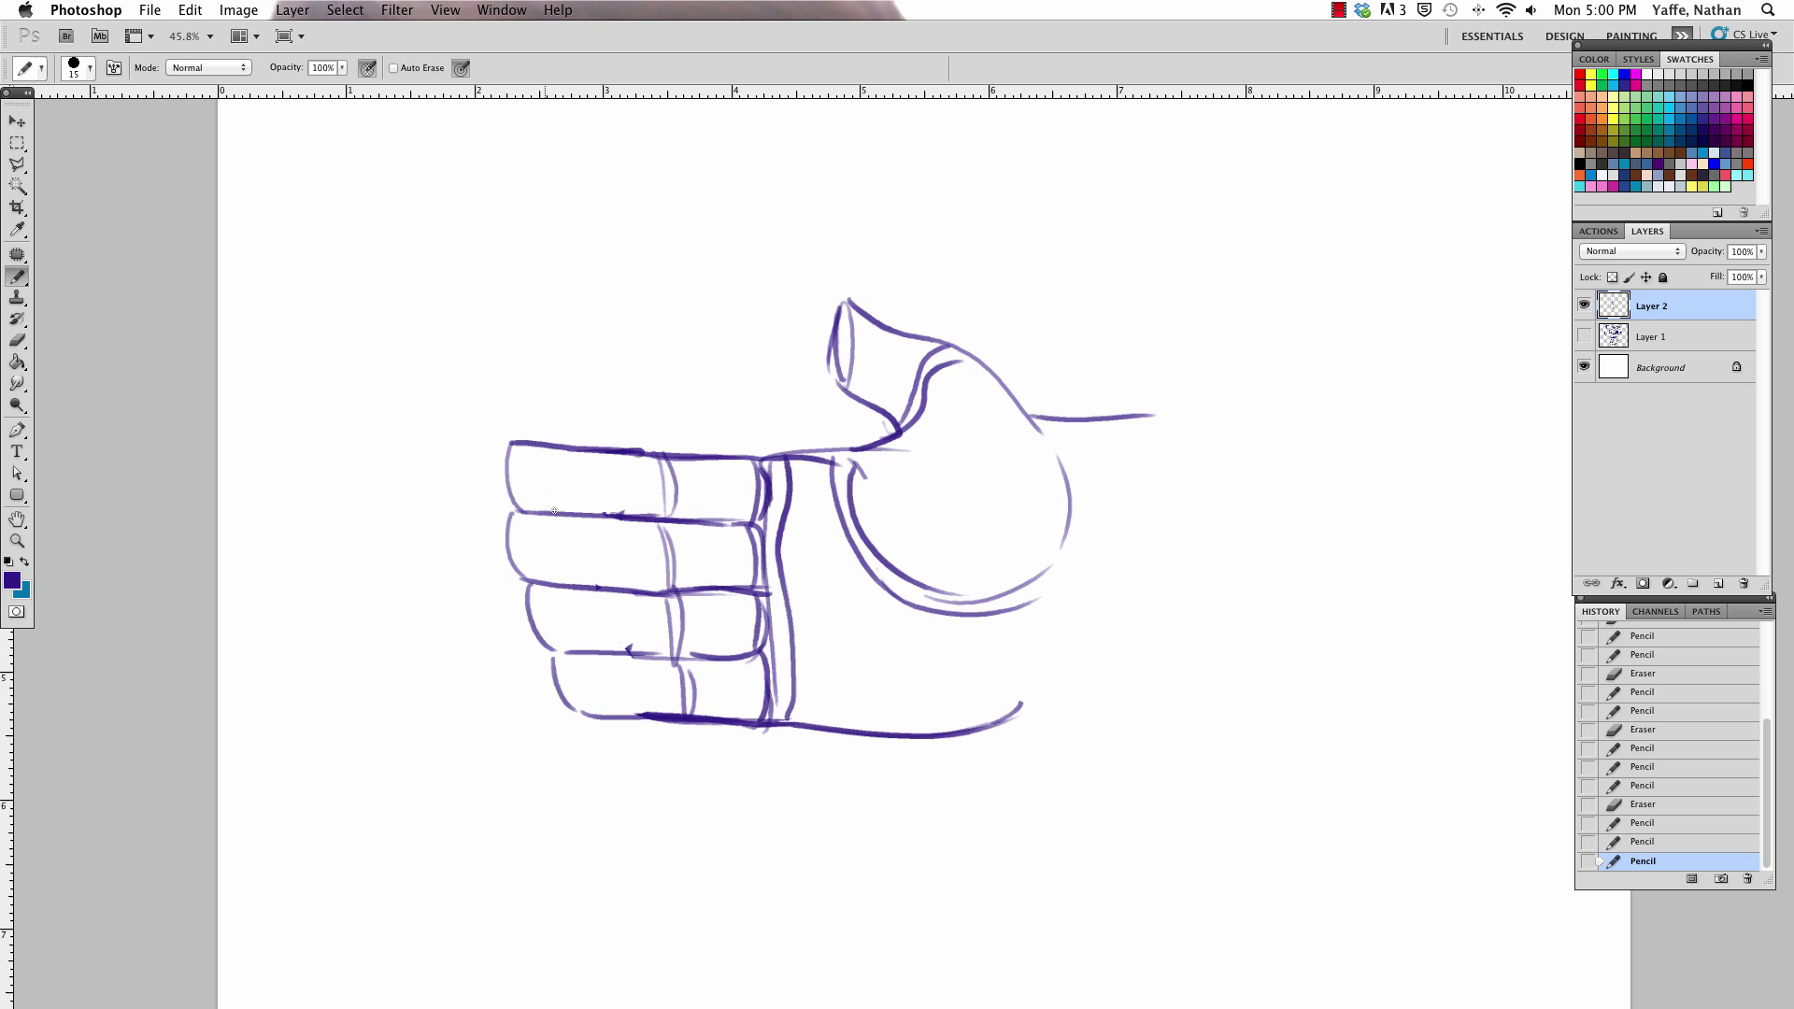
Redraw the second finger's left edge and add a nail mark in the index fingertip
{"action": "key", "text": "e"}
{"action": "key", "text": "b"}
{"action": "left_click_drag", "start_coordinate": [513, 510], "coordinate": [530, 579]}
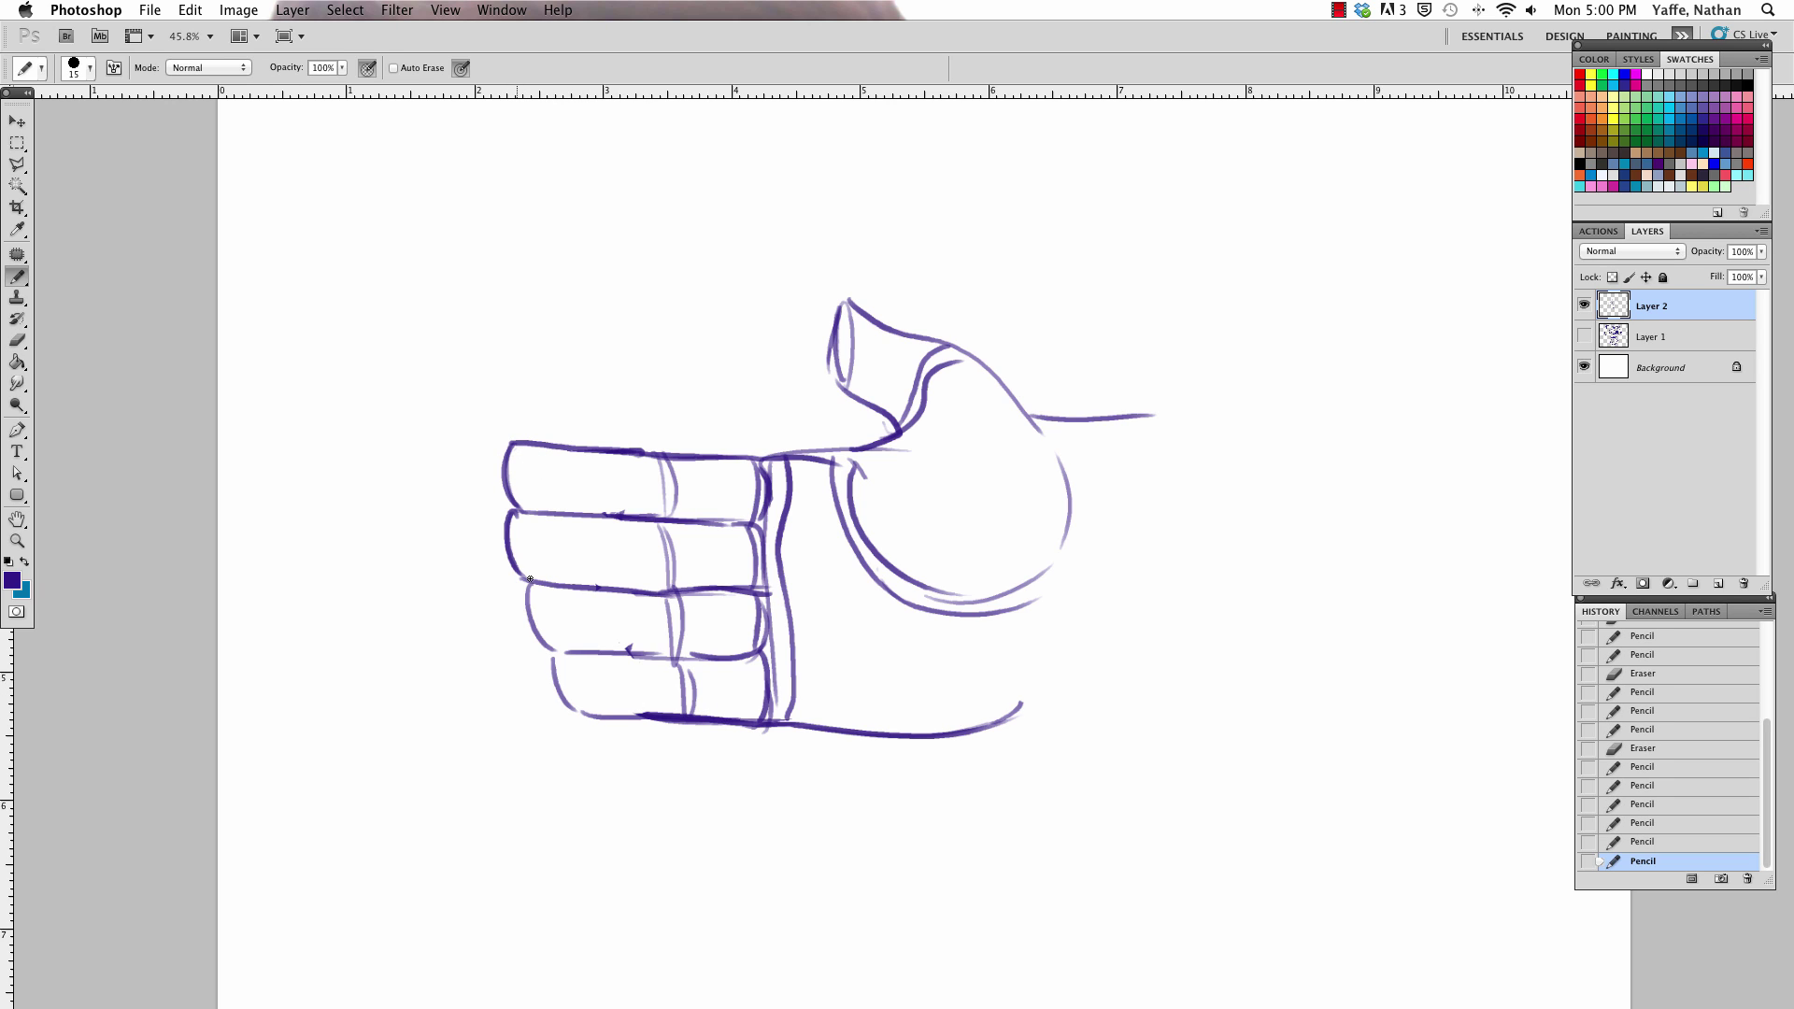
{"action": "left_click_drag", "start_coordinate": [515, 459], "coordinate": [573, 681]}
Add nail marks to the remaining fingertips and knuckle lines across all four fingers
{"action": "left_click", "coordinate": [520, 473]}
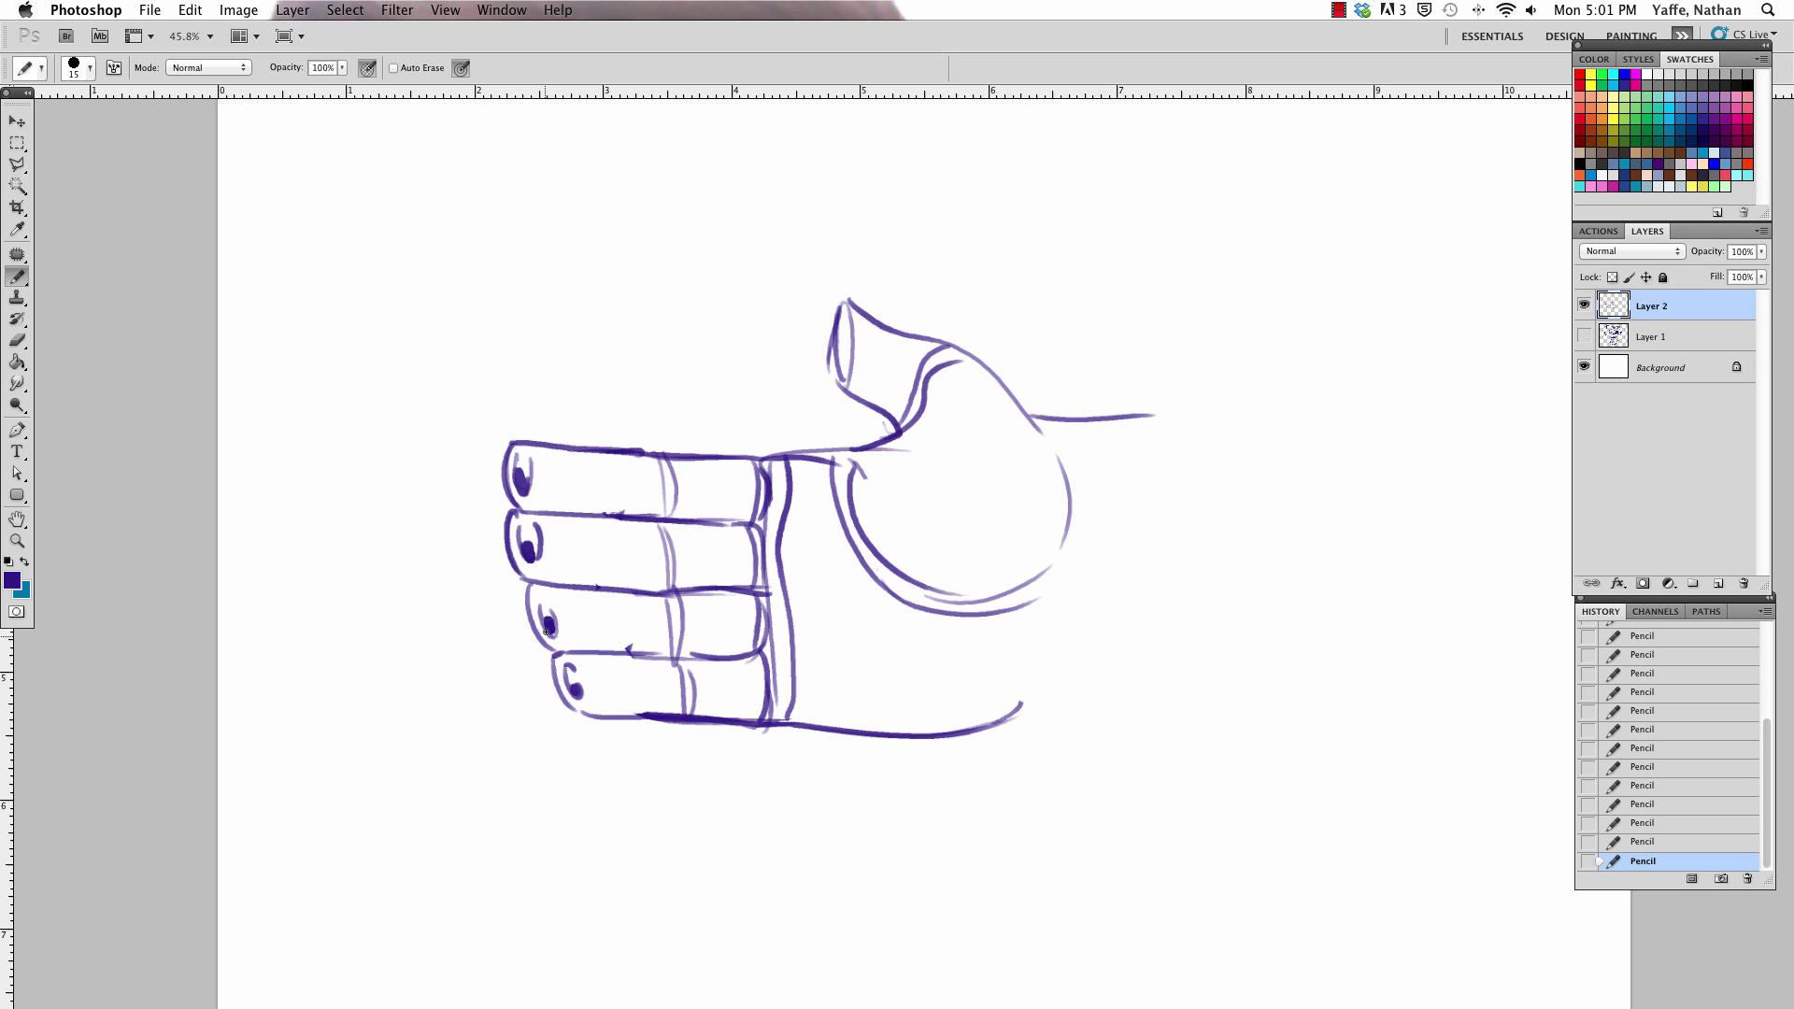
{"action": "left_click_drag", "start_coordinate": [537, 591], "coordinate": [547, 625]}
{"action": "left_click_drag", "start_coordinate": [570, 681], "coordinate": [575, 693]}
{"action": "left_click_drag", "start_coordinate": [580, 448], "coordinate": [583, 589]}
{"action": "left_click_drag", "start_coordinate": [584, 513], "coordinate": [594, 654]}
{"action": "left_click_drag", "start_coordinate": [598, 585], "coordinate": [613, 715]}
{"action": "left_click_drag", "start_coordinate": [613, 650], "coordinate": [618, 712]}
{"action": "left_click_drag", "start_coordinate": [523, 448], "coordinate": [721, 460]}
{"action": "key", "text": "ctrl+z"}
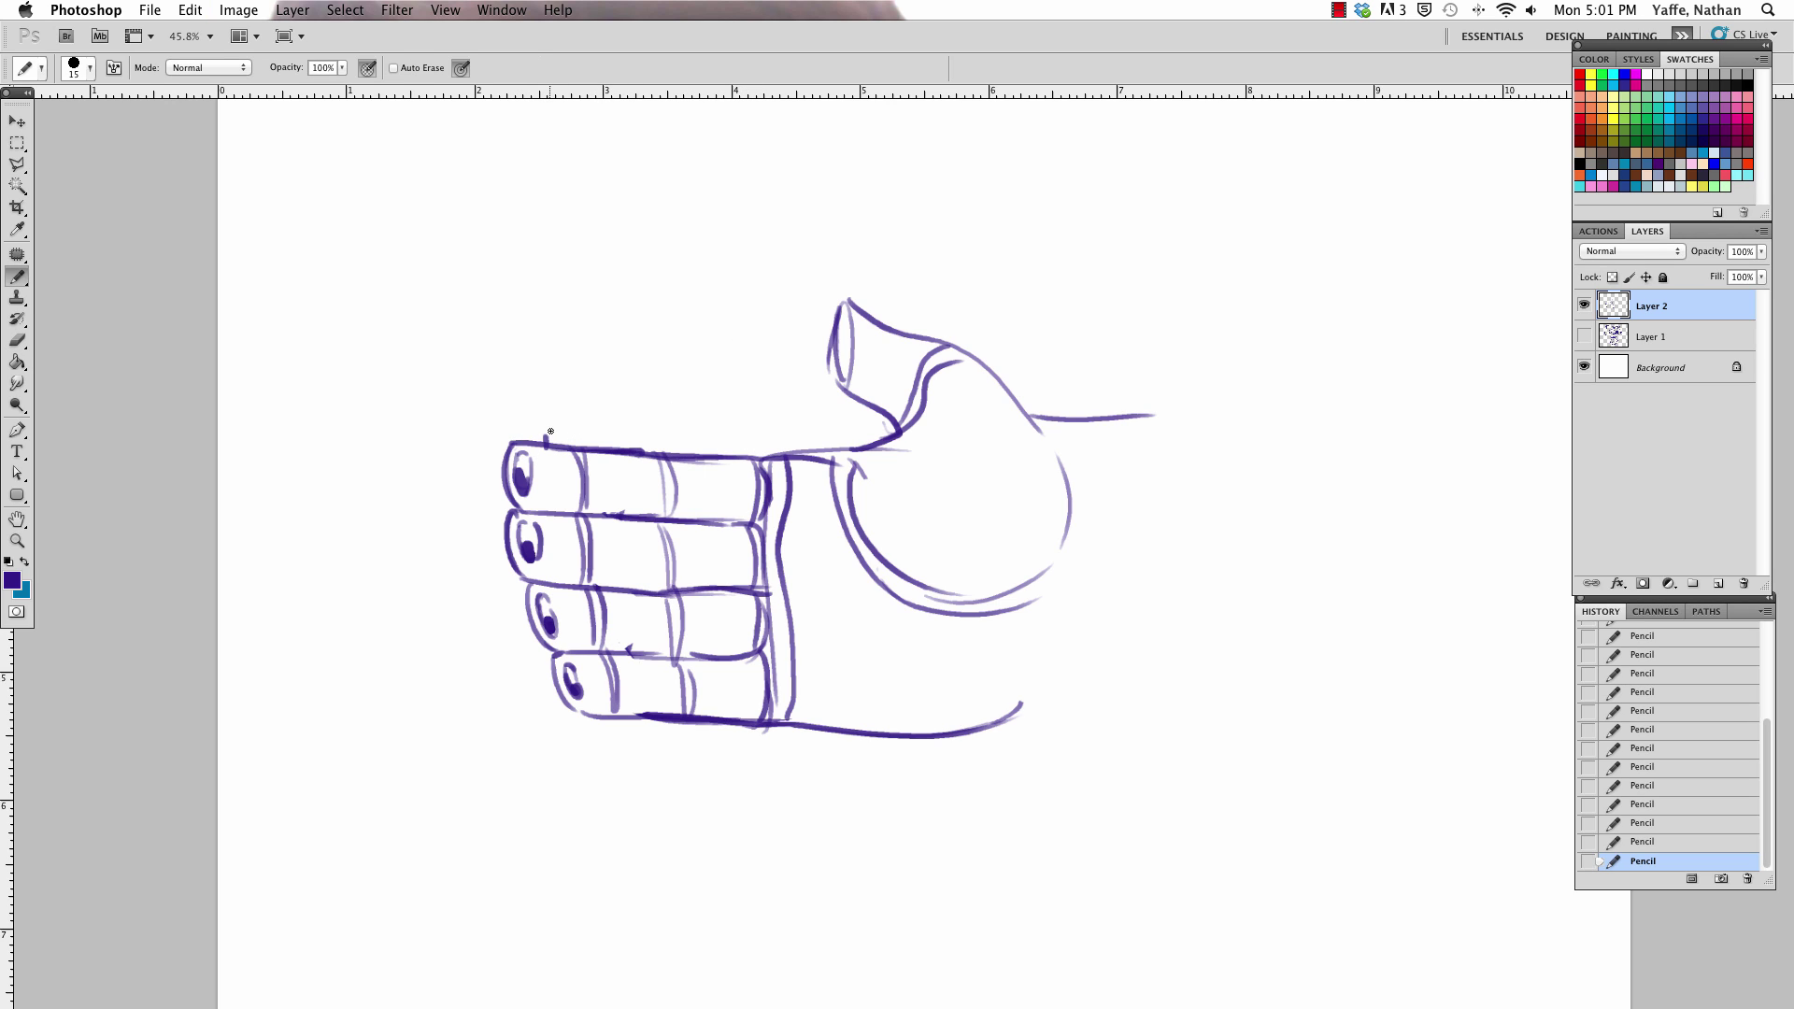
Redraw the thumb with an oval tip and inner spiral, plus a new thumb-base line
{"action": "key", "text": "e"}
{"action": "mouse_move", "coordinate": [834, 341]}
{"action": "left_mouse_down"}
{"action": "mouse_move", "coordinate": [841, 292]}
{"action": "mouse_move", "coordinate": [785, 347]}
{"action": "mouse_move", "coordinate": [881, 408]}
{"action": "left_mouse_up"}
{"action": "key", "text": "b"}
{"action": "mouse_move", "coordinate": [785, 301]}
{"action": "left_mouse_down"}
{"action": "mouse_move", "coordinate": [805, 322]}
{"action": "mouse_move", "coordinate": [799, 369]}
{"action": "left_mouse_up"}
{"action": "mouse_move", "coordinate": [789, 301]}
{"action": "left_mouse_down"}
{"action": "mouse_move", "coordinate": [790, 324]}
{"action": "mouse_move", "coordinate": [852, 343]}
{"action": "mouse_move", "coordinate": [829, 372]}
{"action": "left_mouse_up"}
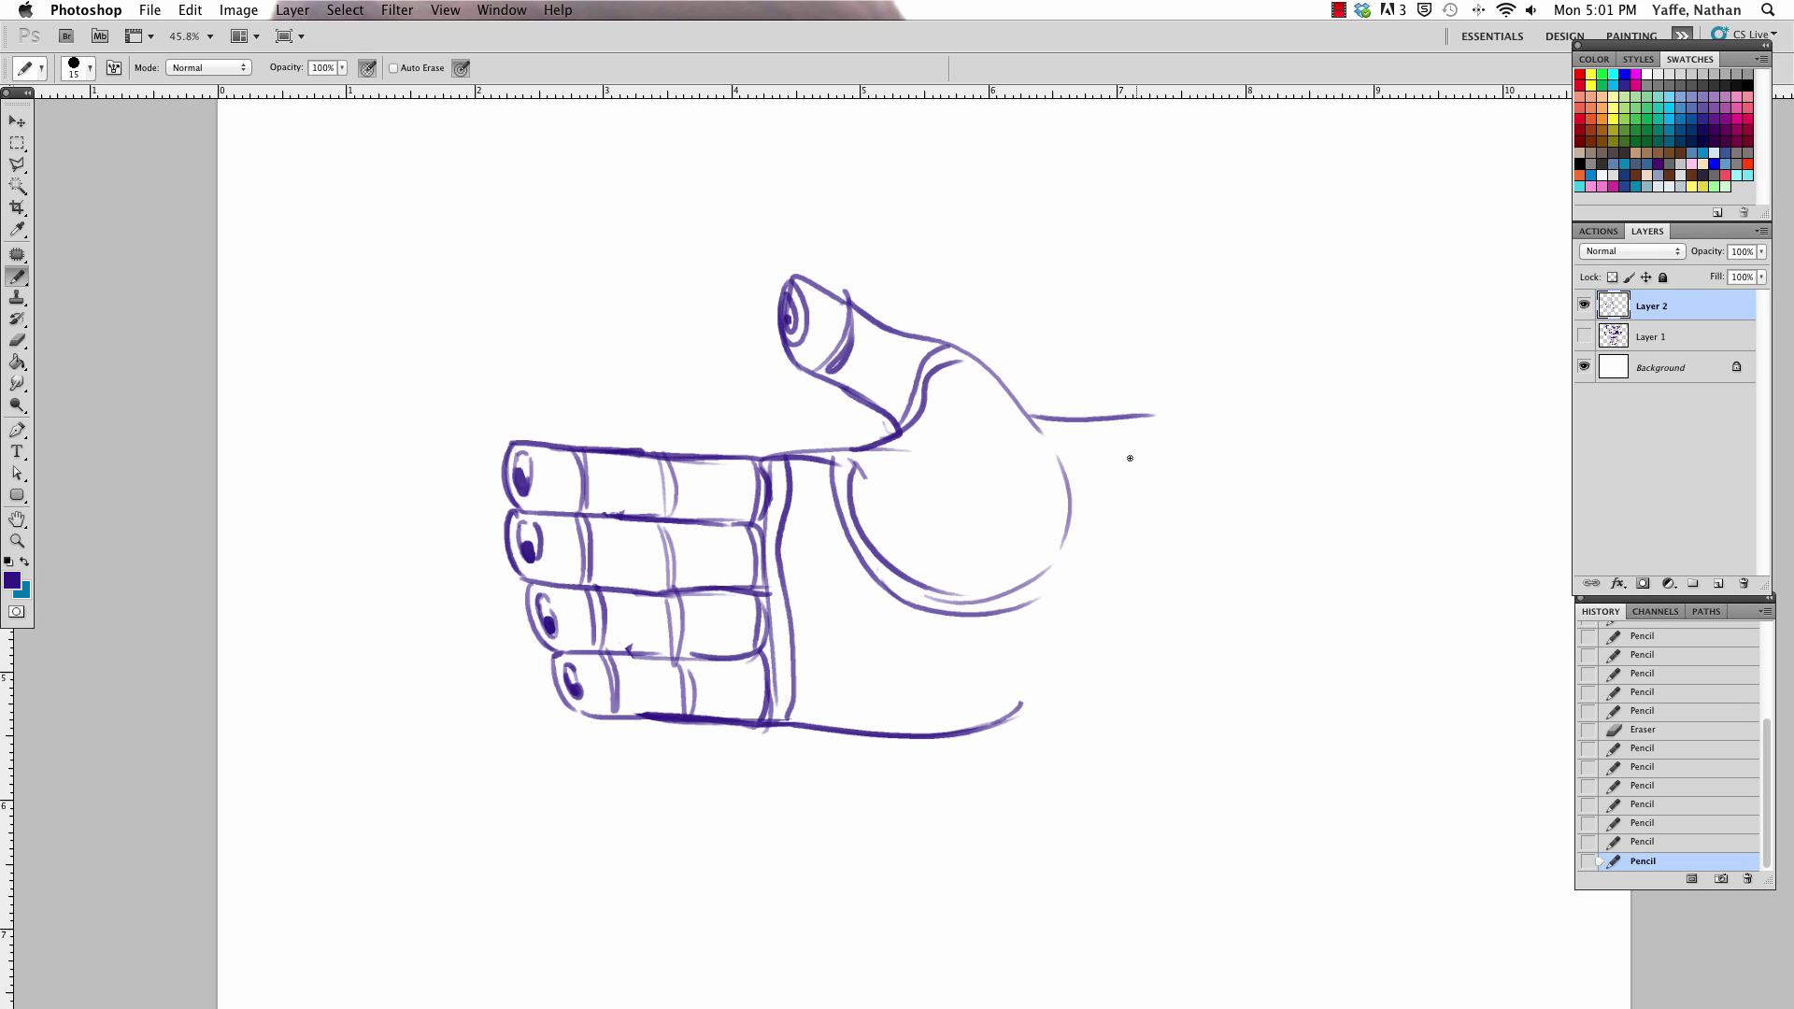
{"action": "left_click_drag", "start_coordinate": [738, 456], "coordinate": [886, 429]}
{"action": "left_click_drag", "start_coordinate": [783, 735], "coordinate": [819, 734]}
Break the thumb-base line and extend the wrist line right, testing curves on the palm's side
{"action": "key", "text": "e"}
{"action": "left_click_drag", "start_coordinate": [827, 456], "coordinate": [846, 462]}
{"action": "key", "text": "b"}
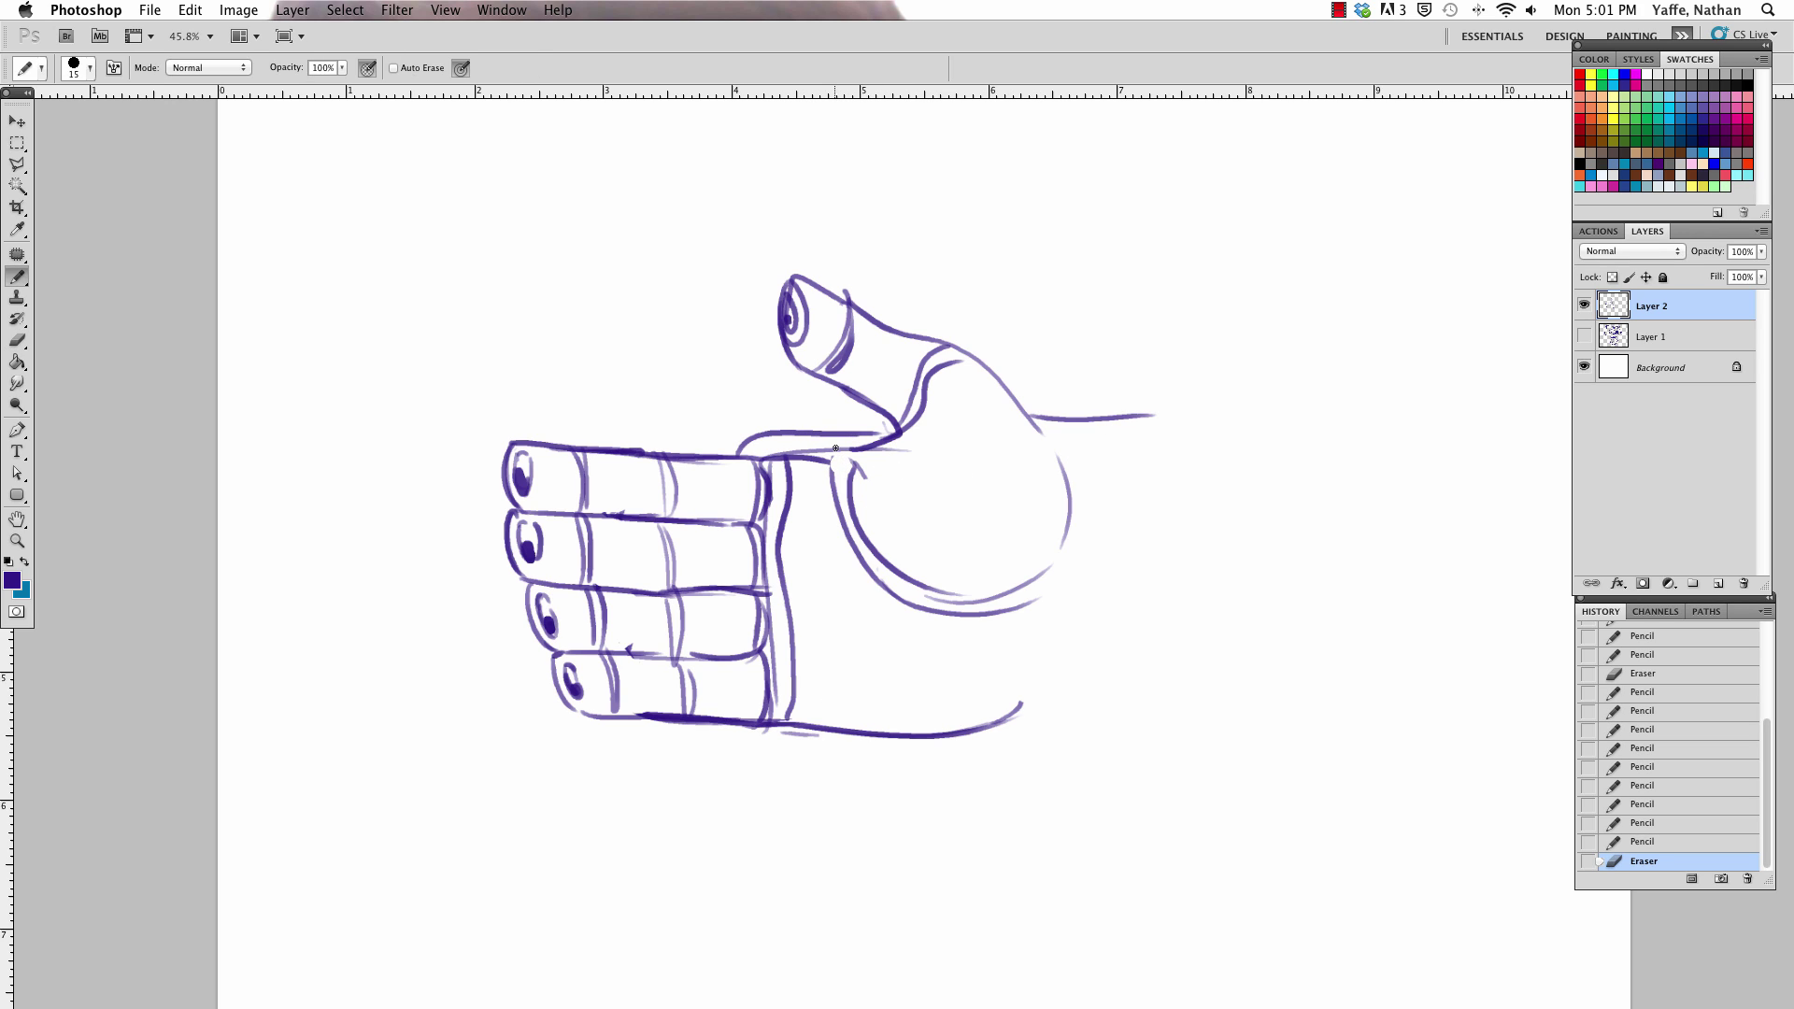
{"action": "mouse_move", "coordinate": [1144, 414]}
{"action": "left_mouse_down"}
{"action": "mouse_move", "coordinate": [1243, 427]}
{"action": "mouse_move", "coordinate": [1169, 671]}
{"action": "left_mouse_up"}
{"action": "left_click_drag", "start_coordinate": [1002, 740], "coordinate": [1049, 728]}
{"action": "key", "text": "ctrl+z"}
{"action": "mouse_move", "coordinate": [1055, 560]}
{"action": "left_mouse_down"}
{"action": "mouse_move", "coordinate": [1020, 721]}
{"action": "mouse_move", "coordinate": [1175, 708]}
{"action": "left_mouse_up"}
{"action": "key", "text": "ctrl+z"}
Draw firm wrist bottom and right edges and a line along the palm's bottom
{"action": "mouse_move", "coordinate": [1027, 722]}
{"action": "left_mouse_down"}
{"action": "mouse_move", "coordinate": [1177, 546]}
{"action": "mouse_move", "coordinate": [1066, 424]}
{"action": "left_mouse_up"}
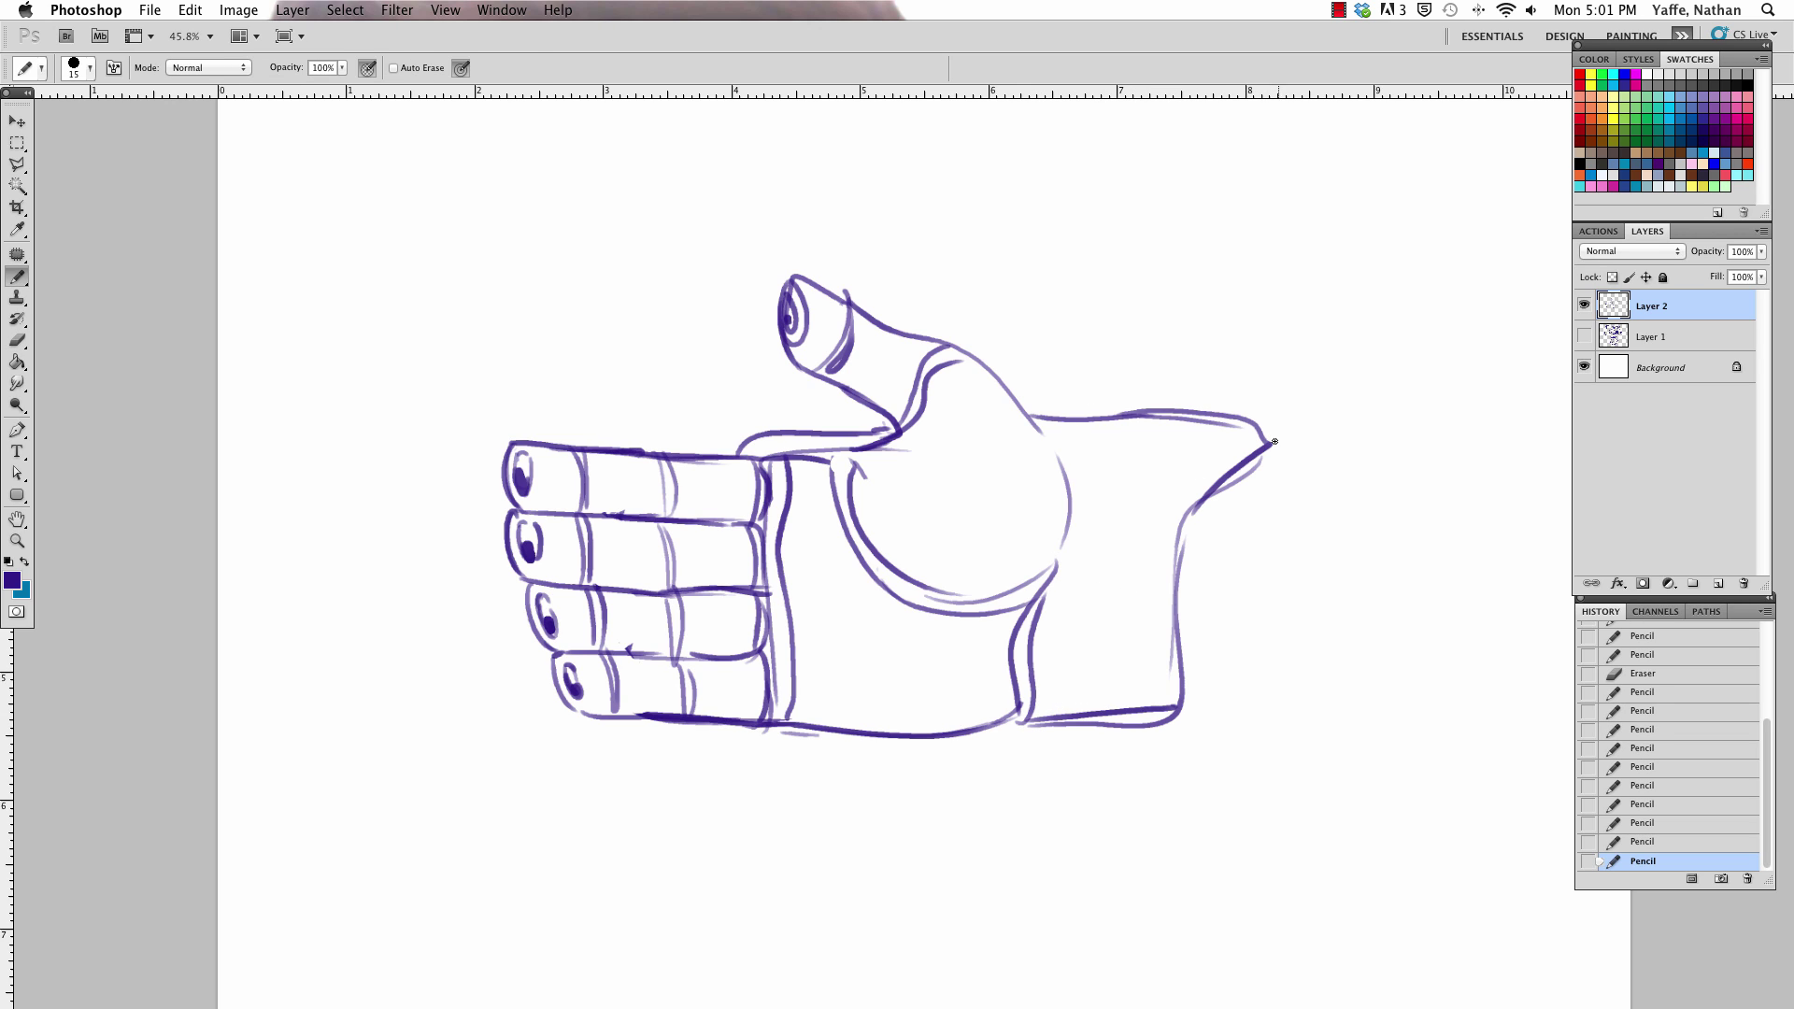
{"action": "key", "text": "e"}
{"action": "left_click_drag", "start_coordinate": [1241, 496], "coordinate": [1220, 465]}
{"action": "key", "text": "b"}
{"action": "left_click_drag", "start_coordinate": [1133, 413], "coordinate": [1182, 719]}
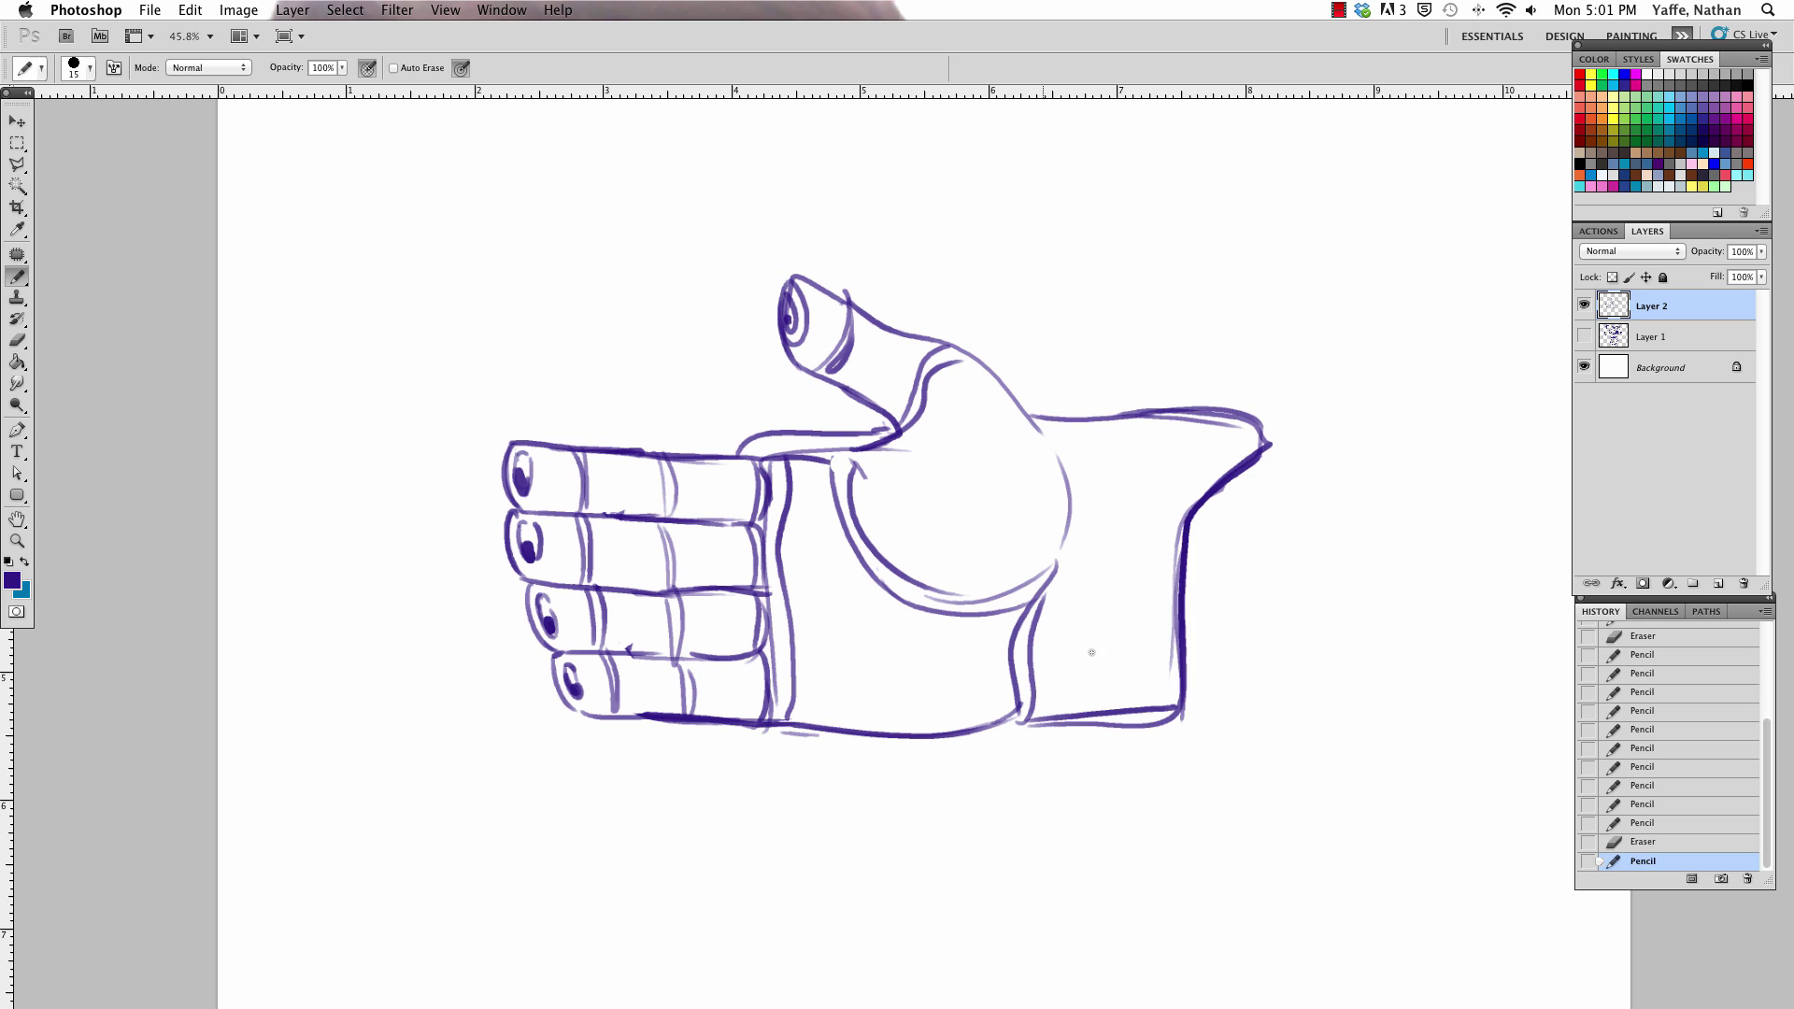
{"action": "left_click_drag", "start_coordinate": [785, 728], "coordinate": [1009, 707]}
Shift the whole hand drawing left and extend a hooked line right from the hand
{"action": "key", "text": "a"}
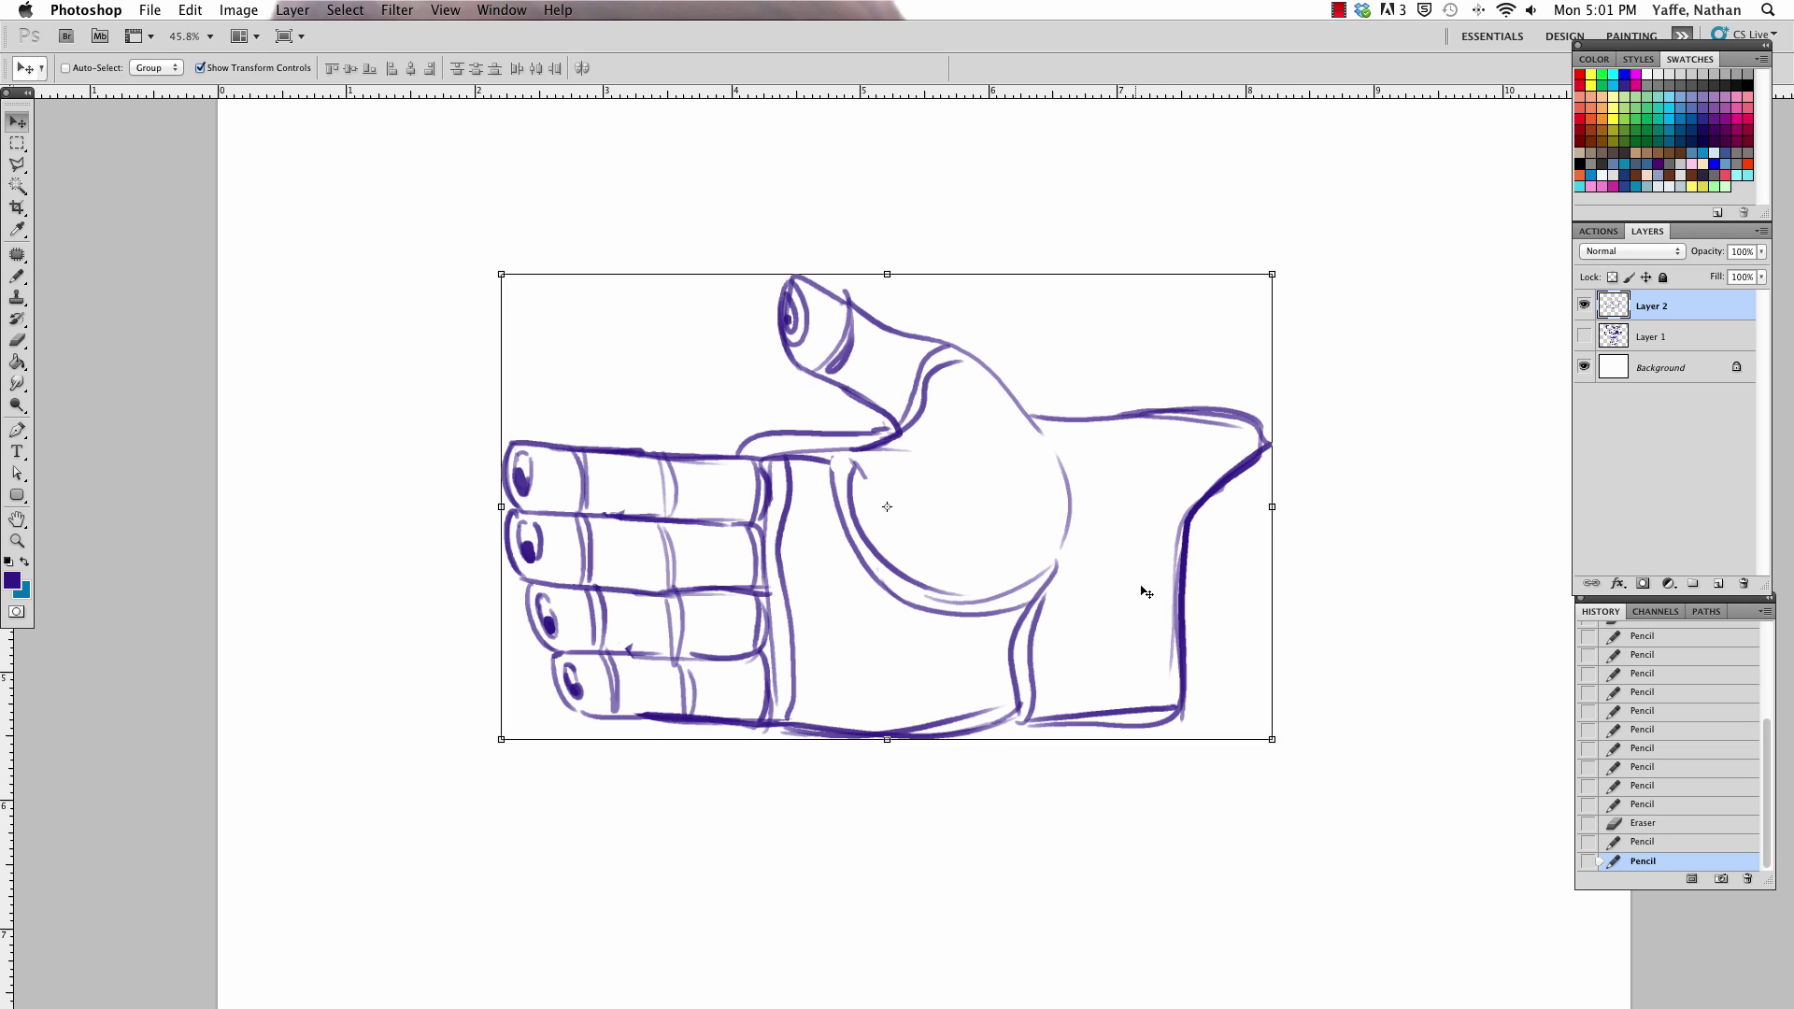
{"action": "left_click_drag", "start_coordinate": [1109, 572], "coordinate": [1033, 569]}
{"action": "key", "text": "b"}
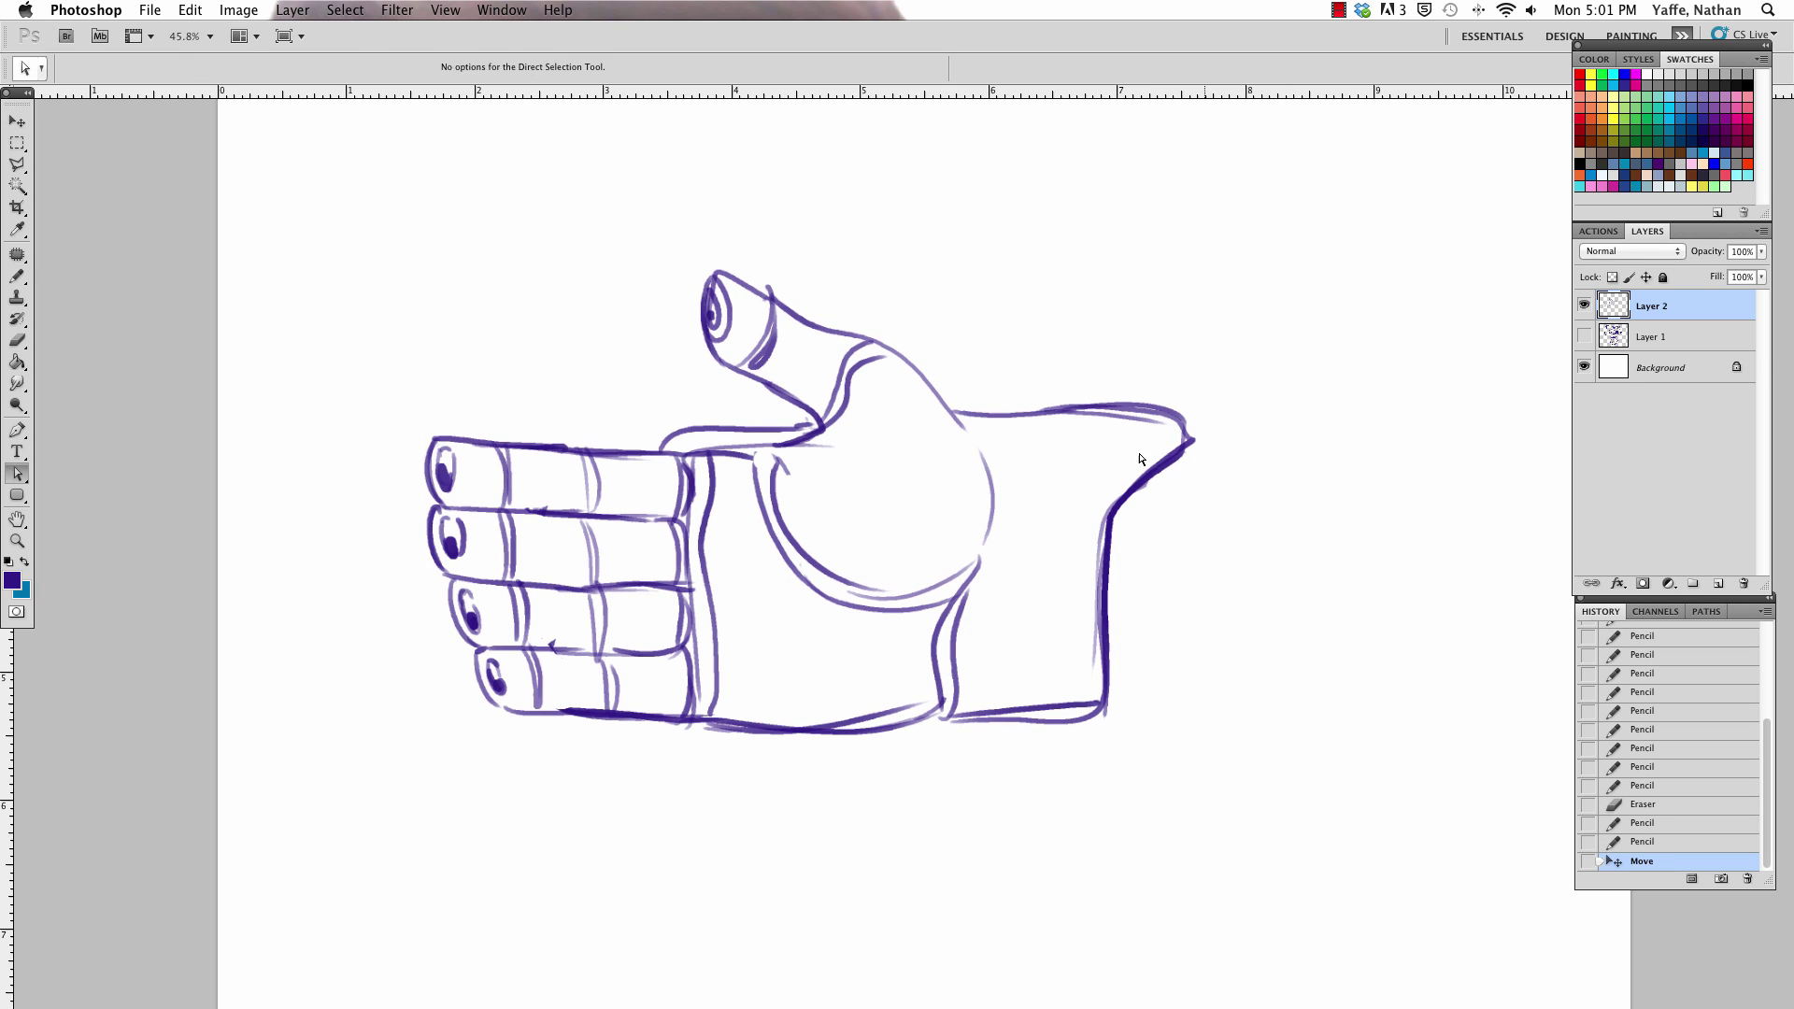
{"action": "mouse_move", "coordinate": [1182, 426]}
{"action": "left_mouse_down"}
{"action": "mouse_move", "coordinate": [1338, 422]}
{"action": "mouse_move", "coordinate": [1203, 689]}
{"action": "mouse_move", "coordinate": [1138, 714]}
{"action": "mouse_move", "coordinate": [1202, 723]}
{"action": "left_mouse_up"}
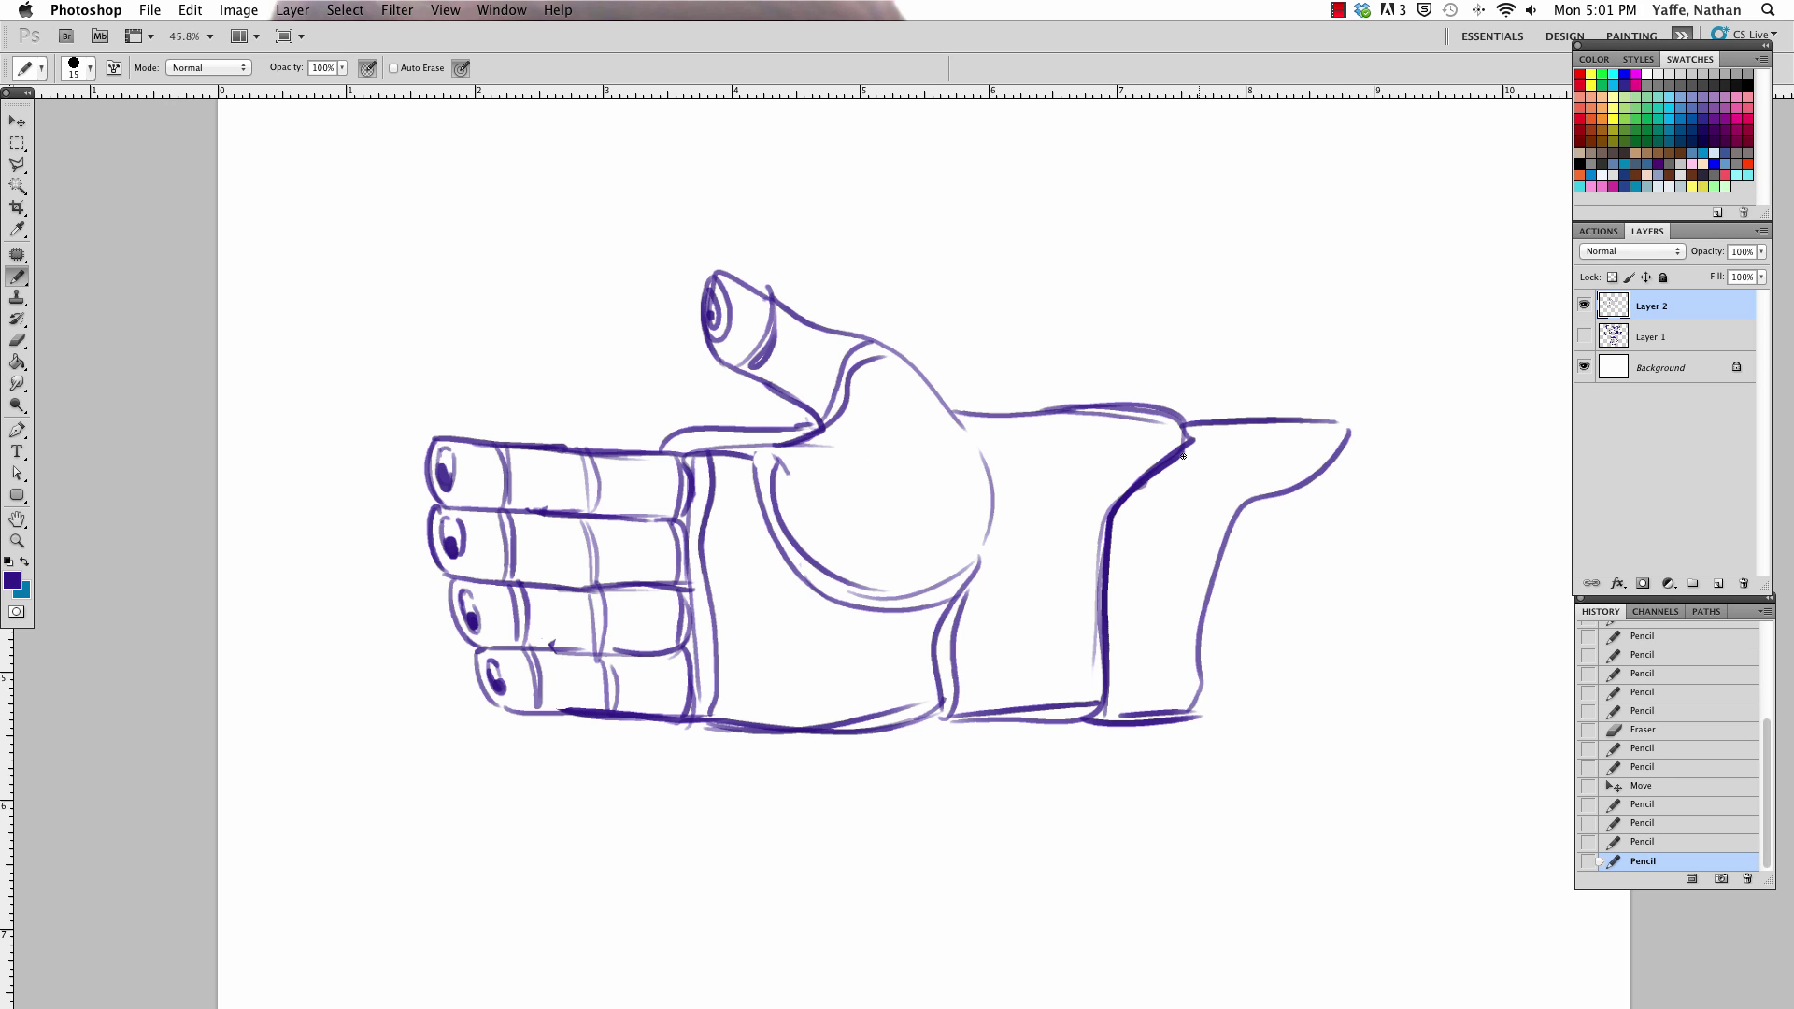
Darken the outlines of the hand's top edge, thumb, index finger and forearm, erasing stray lines
{"action": "left_click_drag", "start_coordinate": [961, 411], "coordinate": [1132, 408]}
{"action": "left_click_drag", "start_coordinate": [983, 457], "coordinate": [975, 546]}
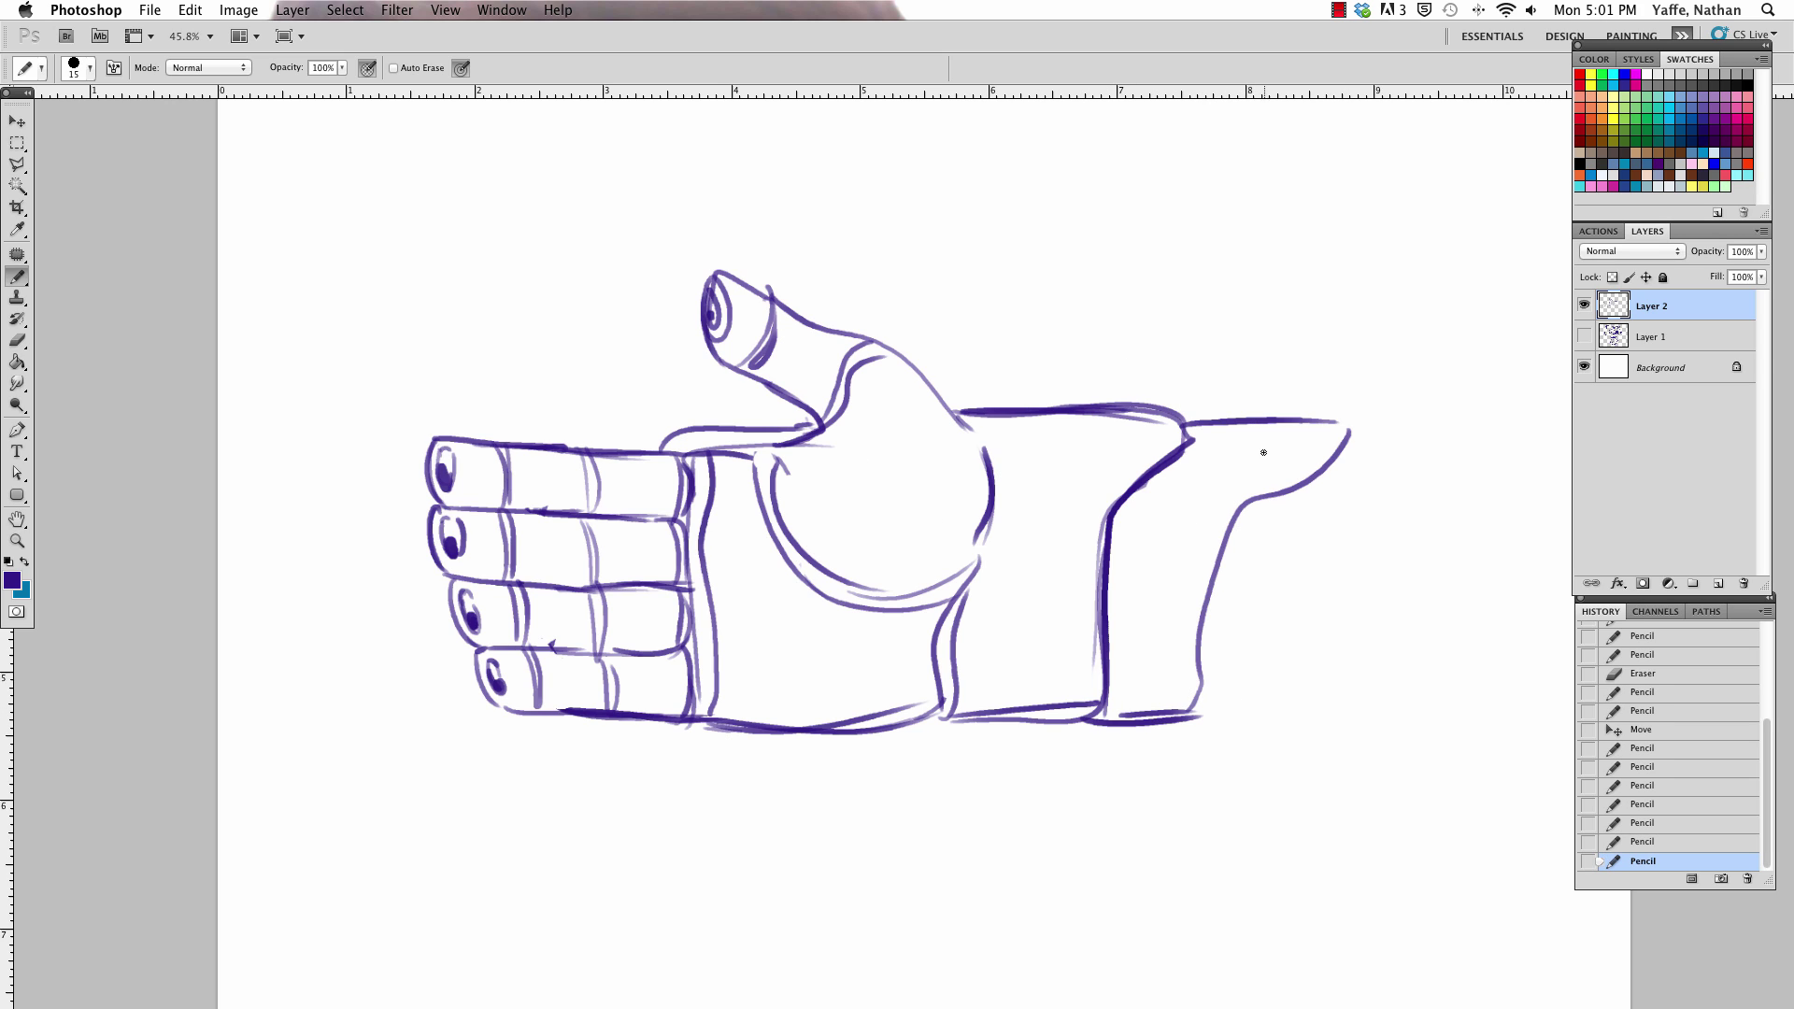
{"action": "mouse_move", "coordinate": [1306, 422]}
{"action": "left_mouse_down"}
{"action": "mouse_move", "coordinate": [1340, 420]}
{"action": "mouse_move", "coordinate": [1201, 715]}
{"action": "left_mouse_up"}
{"action": "key", "text": "e"}
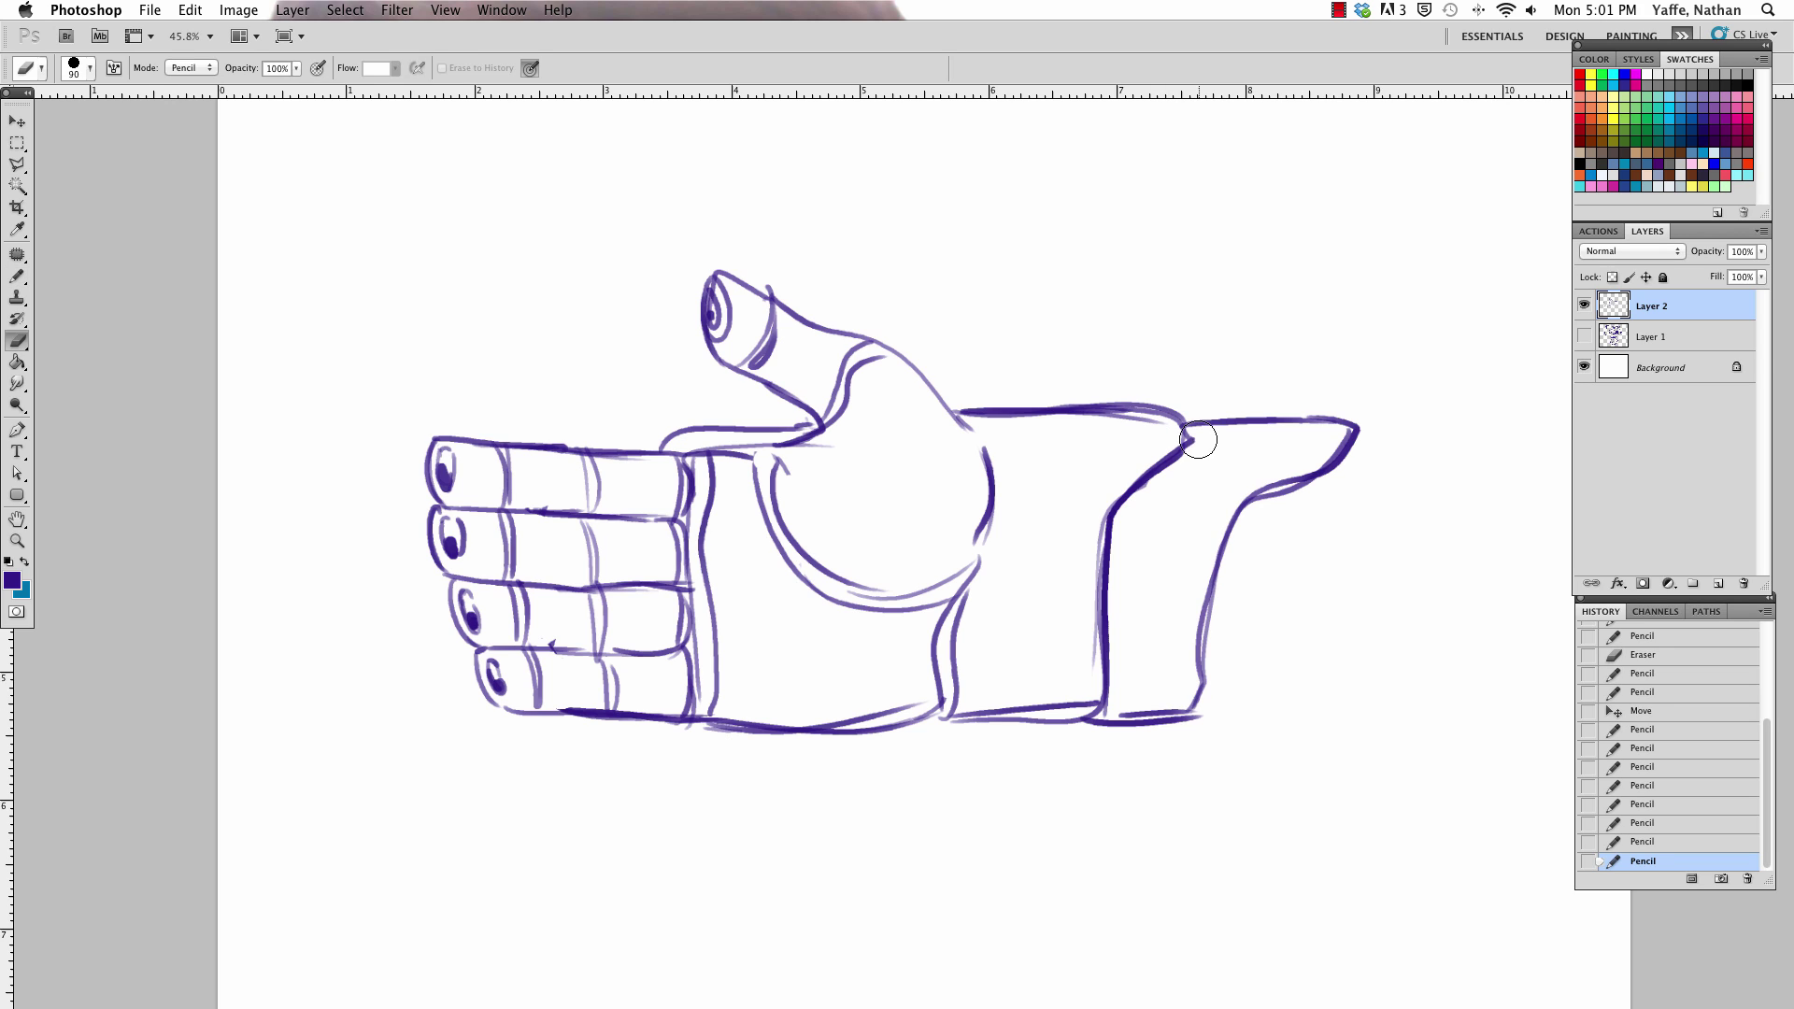
{"action": "key", "text": "b"}
{"action": "left_click_drag", "start_coordinate": [1196, 435], "coordinate": [1169, 467]}
{"action": "left_click_drag", "start_coordinate": [536, 443], "coordinate": [673, 437]}
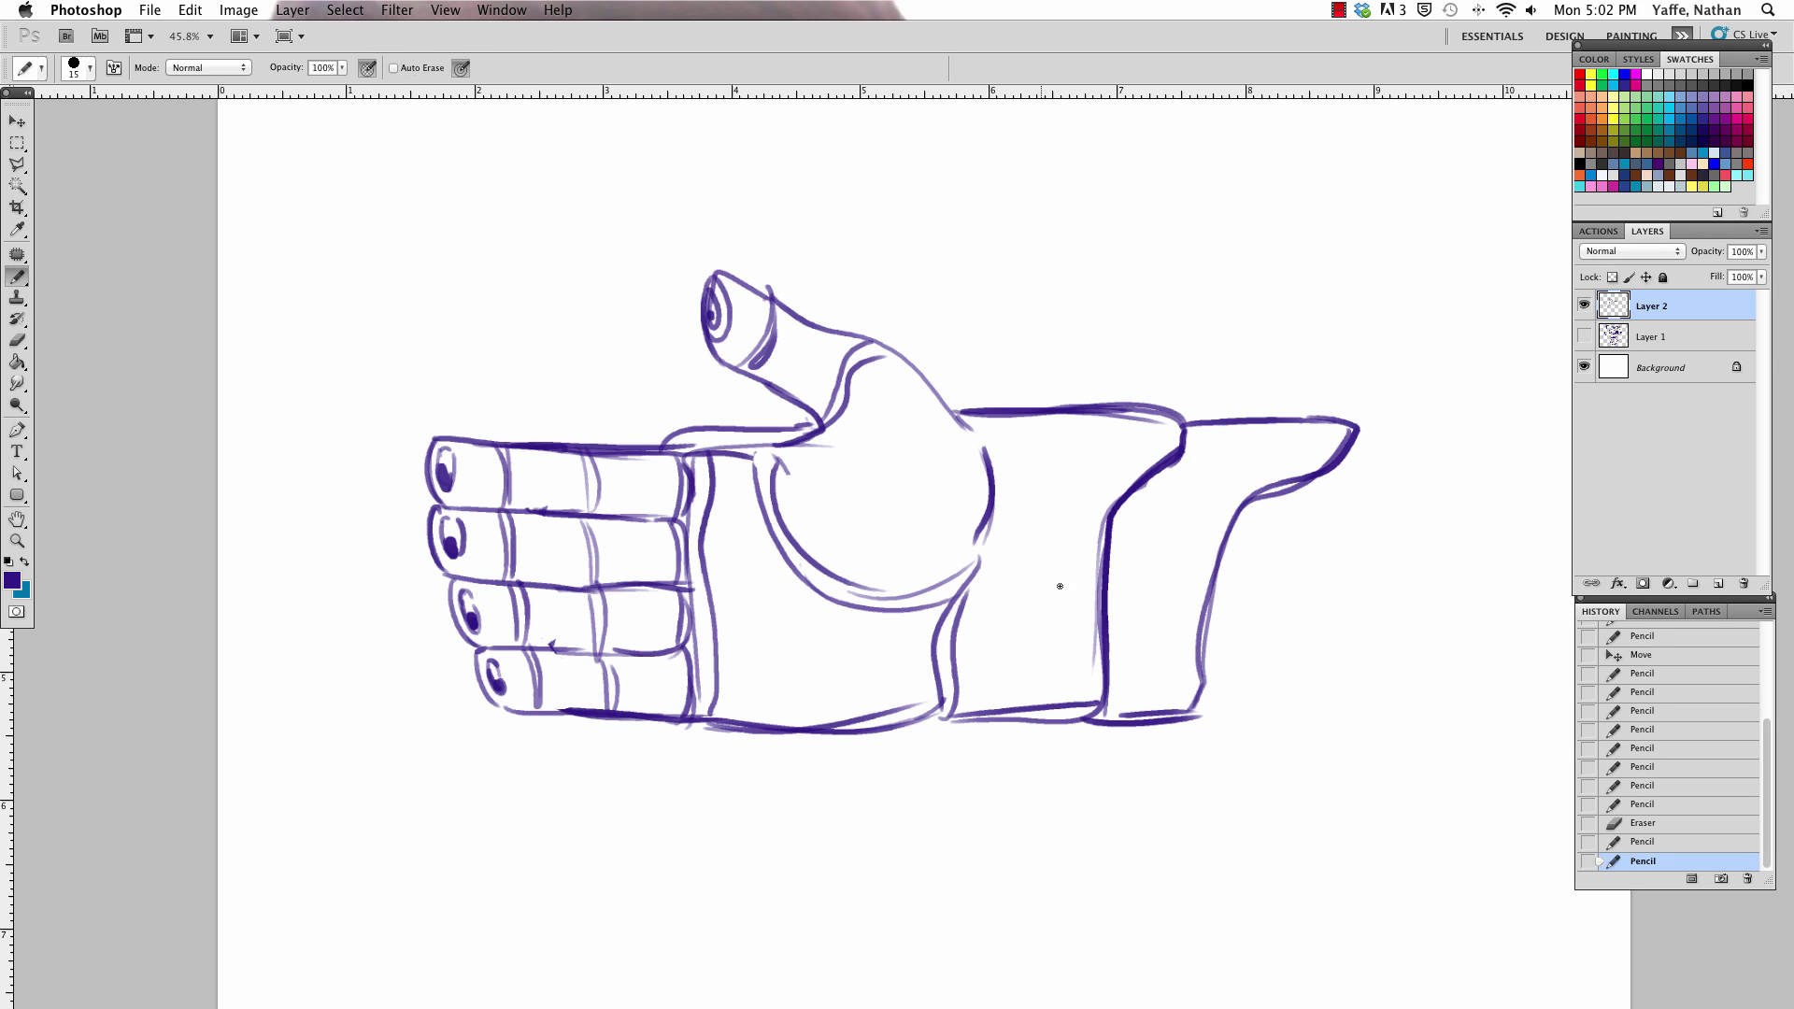
{"action": "left_click_drag", "start_coordinate": [840, 396], "coordinate": [895, 358]}
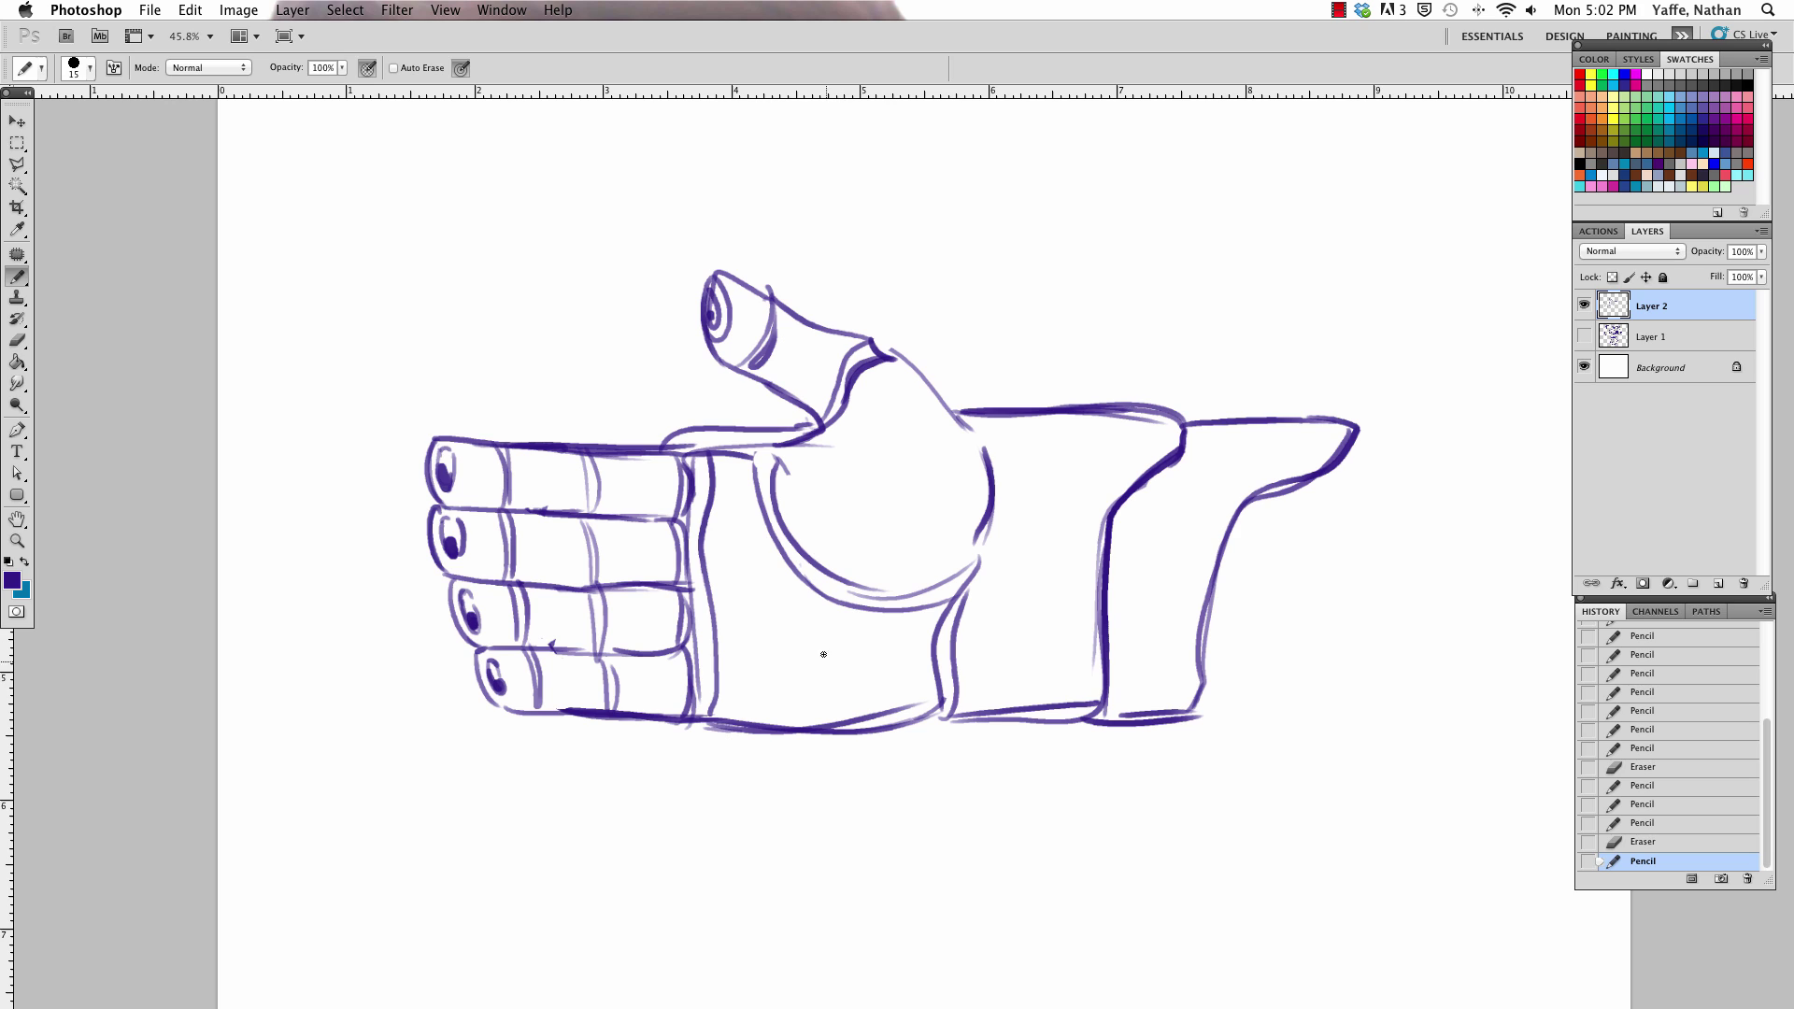
Redraw the palm's bottom curve lower and add contours along the palm's right side and circle
{"action": "left_click_drag", "start_coordinate": [717, 723], "coordinate": [878, 611]}
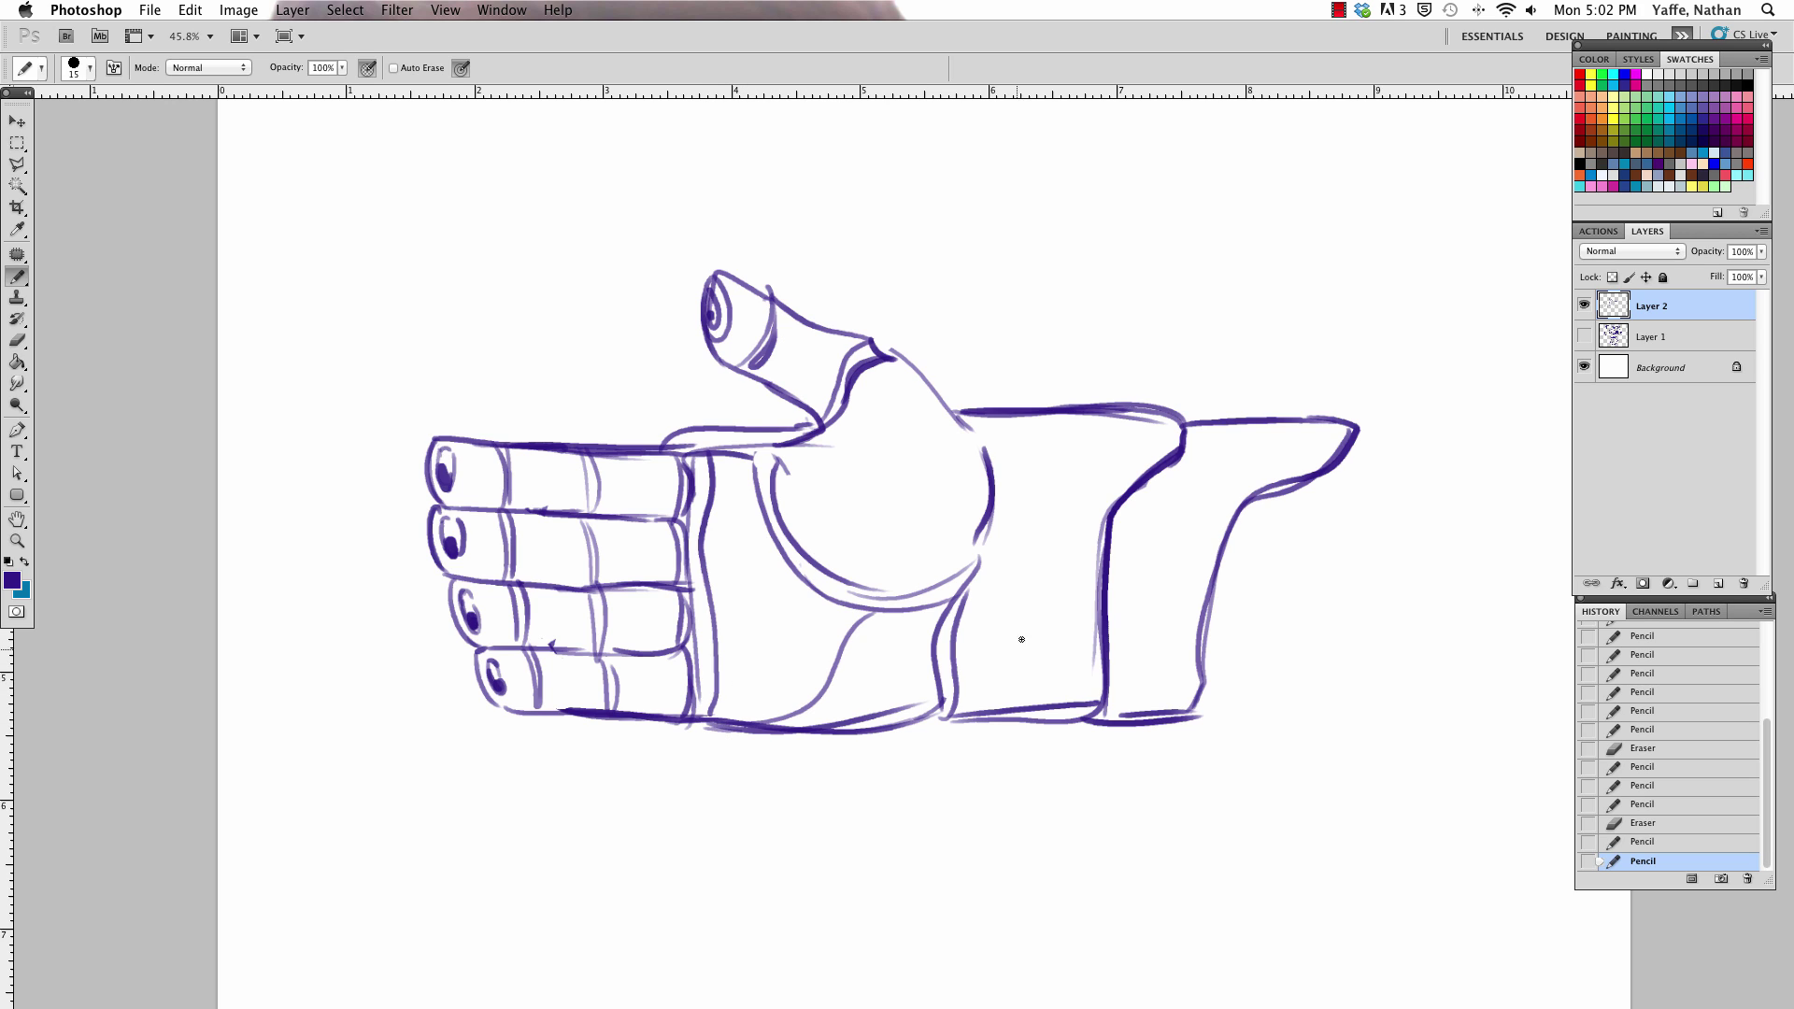
{"action": "key", "text": "ctrl+z"}
{"action": "left_click_drag", "start_coordinate": [836, 724], "coordinate": [879, 615]}
{"action": "key", "text": "e"}
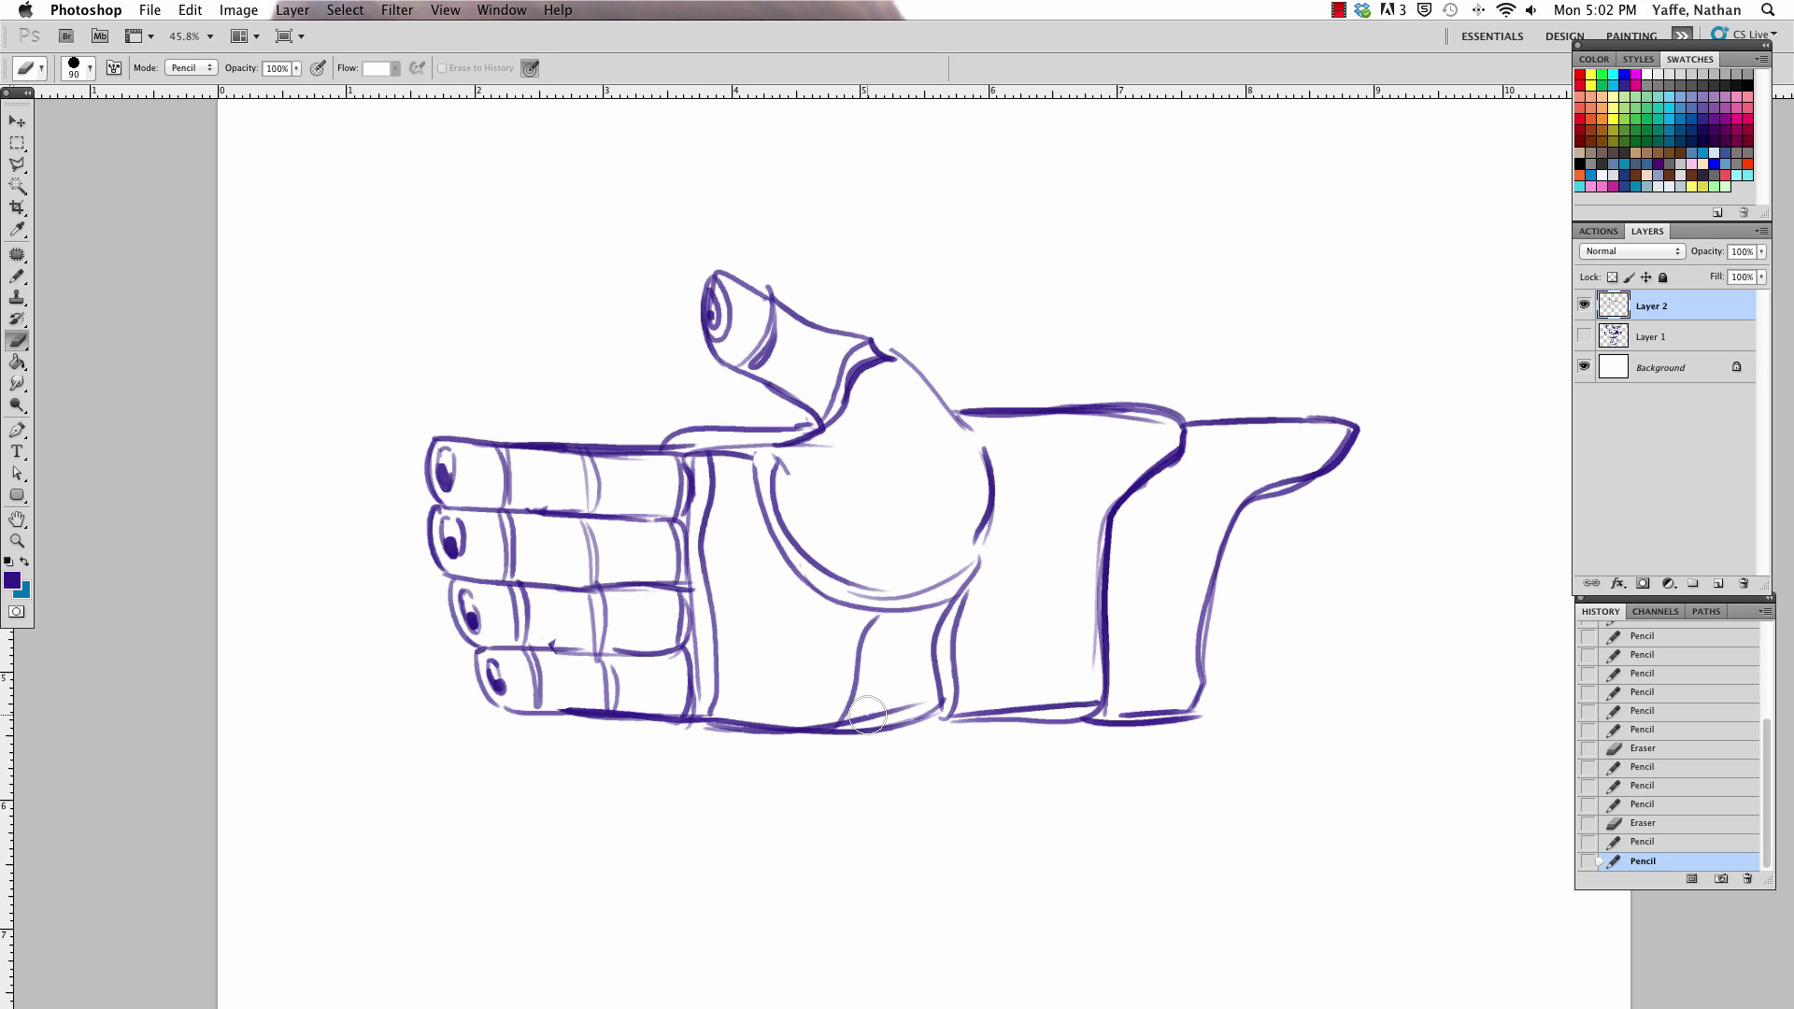
{"action": "mouse_move", "coordinate": [920, 693]}
{"action": "left_mouse_down"}
{"action": "mouse_move", "coordinate": [849, 721]}
{"action": "mouse_move", "coordinate": [878, 617]}
{"action": "mouse_move", "coordinate": [940, 606]}
{"action": "mouse_move", "coordinate": [937, 684]}
{"action": "left_mouse_up"}
{"action": "key", "text": "b"}
{"action": "left_click_drag", "start_coordinate": [848, 738], "coordinate": [951, 703]}
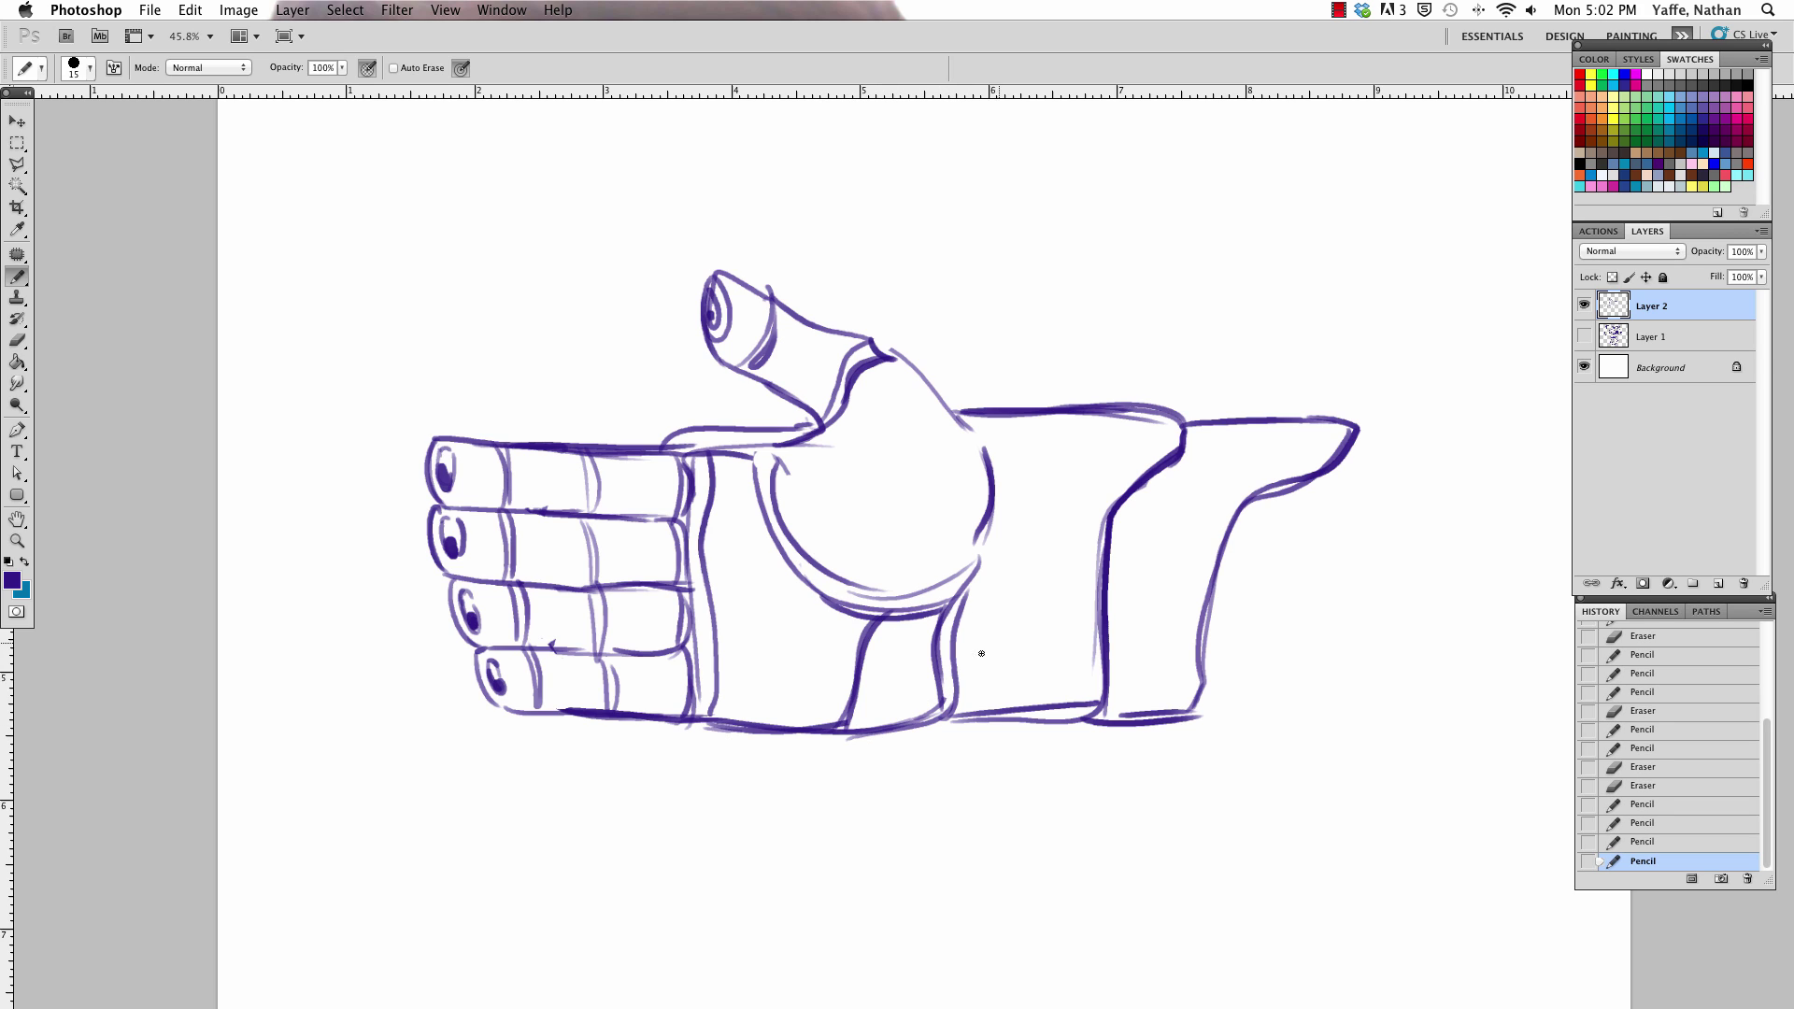
{"action": "mouse_move", "coordinate": [1003, 549]}
{"action": "left_mouse_down"}
{"action": "mouse_move", "coordinate": [975, 417]}
{"action": "mouse_move", "coordinate": [1019, 482]}
{"action": "mouse_move", "coordinate": [968, 564]}
{"action": "left_mouse_up"}
Draw a thick line down the wrist edge
{"action": "key", "text": "e"}
{"action": "key", "text": "b"}
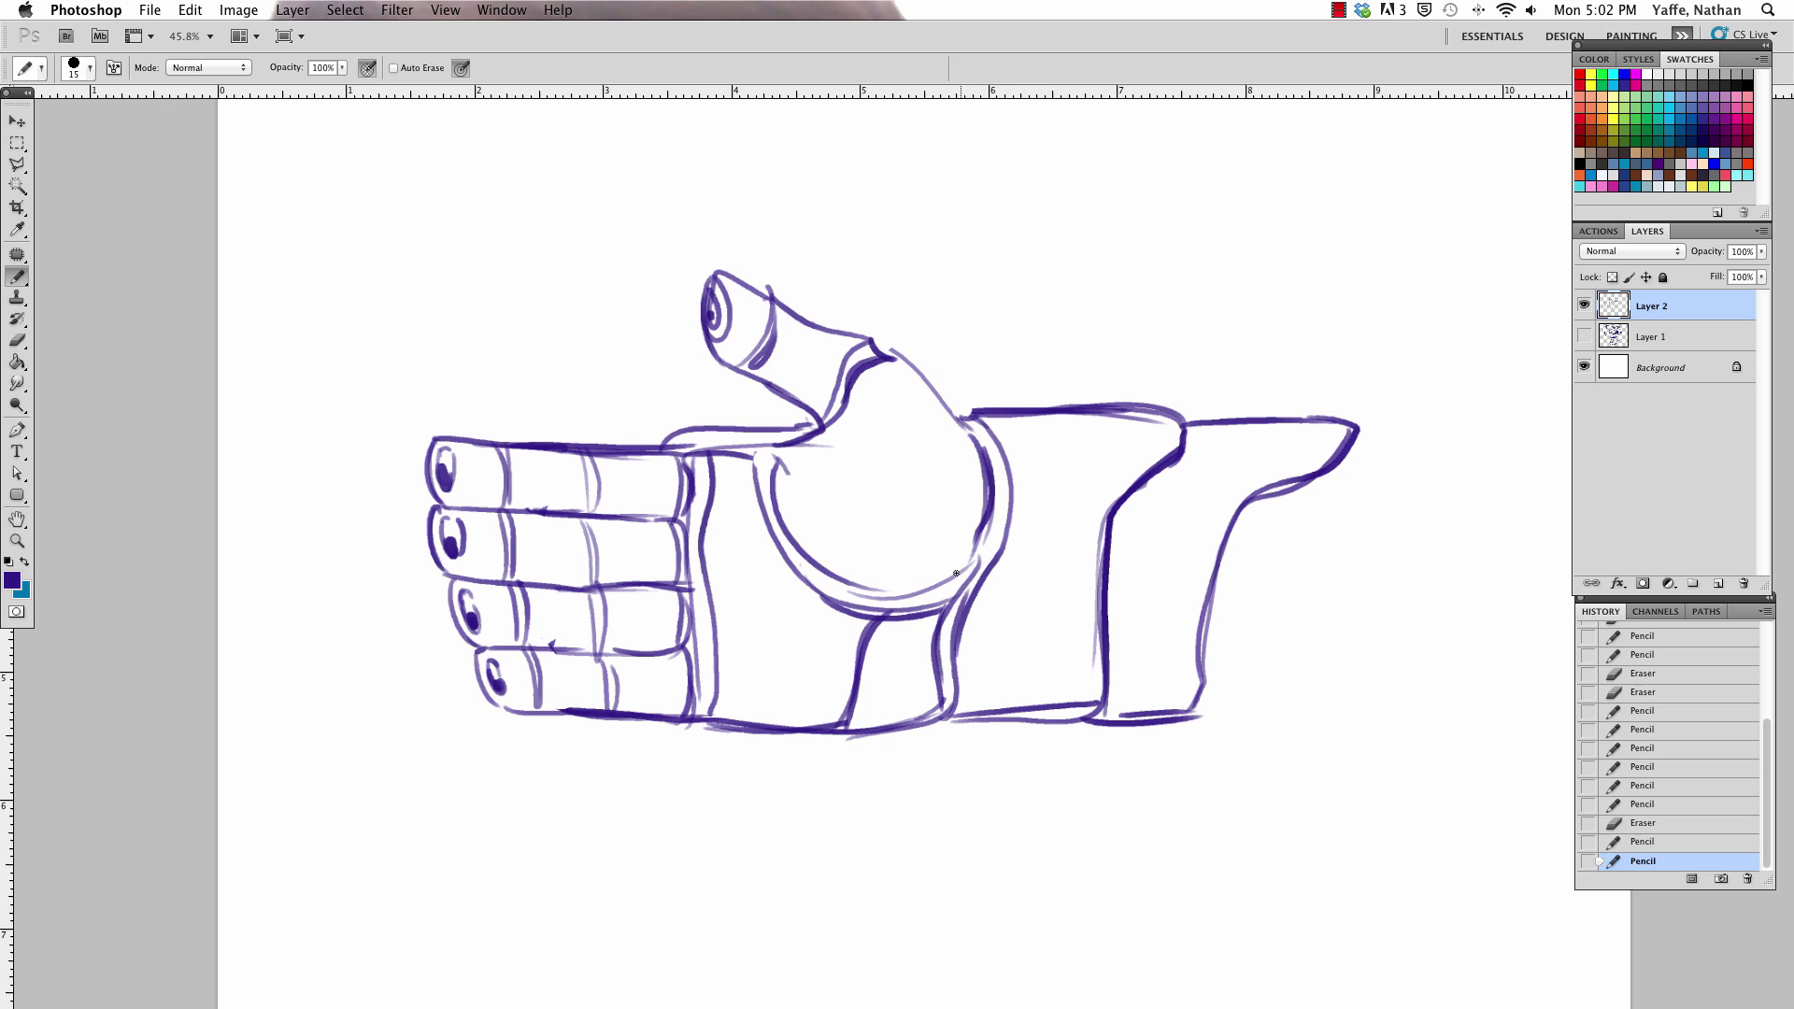
{"action": "left_click_drag", "start_coordinate": [1119, 508], "coordinate": [1107, 718]}
{"action": "key", "text": "ctrl+z"}
{"action": "left_click_drag", "start_coordinate": [1116, 505], "coordinate": [1104, 717]}
Replace the lower wrist line with a thinner one, extend the wrist edge, and retrace the thumb diagonal
{"action": "key", "text": "e"}
{"action": "left_click_drag", "start_coordinate": [963, 715], "coordinate": [1084, 708]}
{"action": "key", "text": "b"}
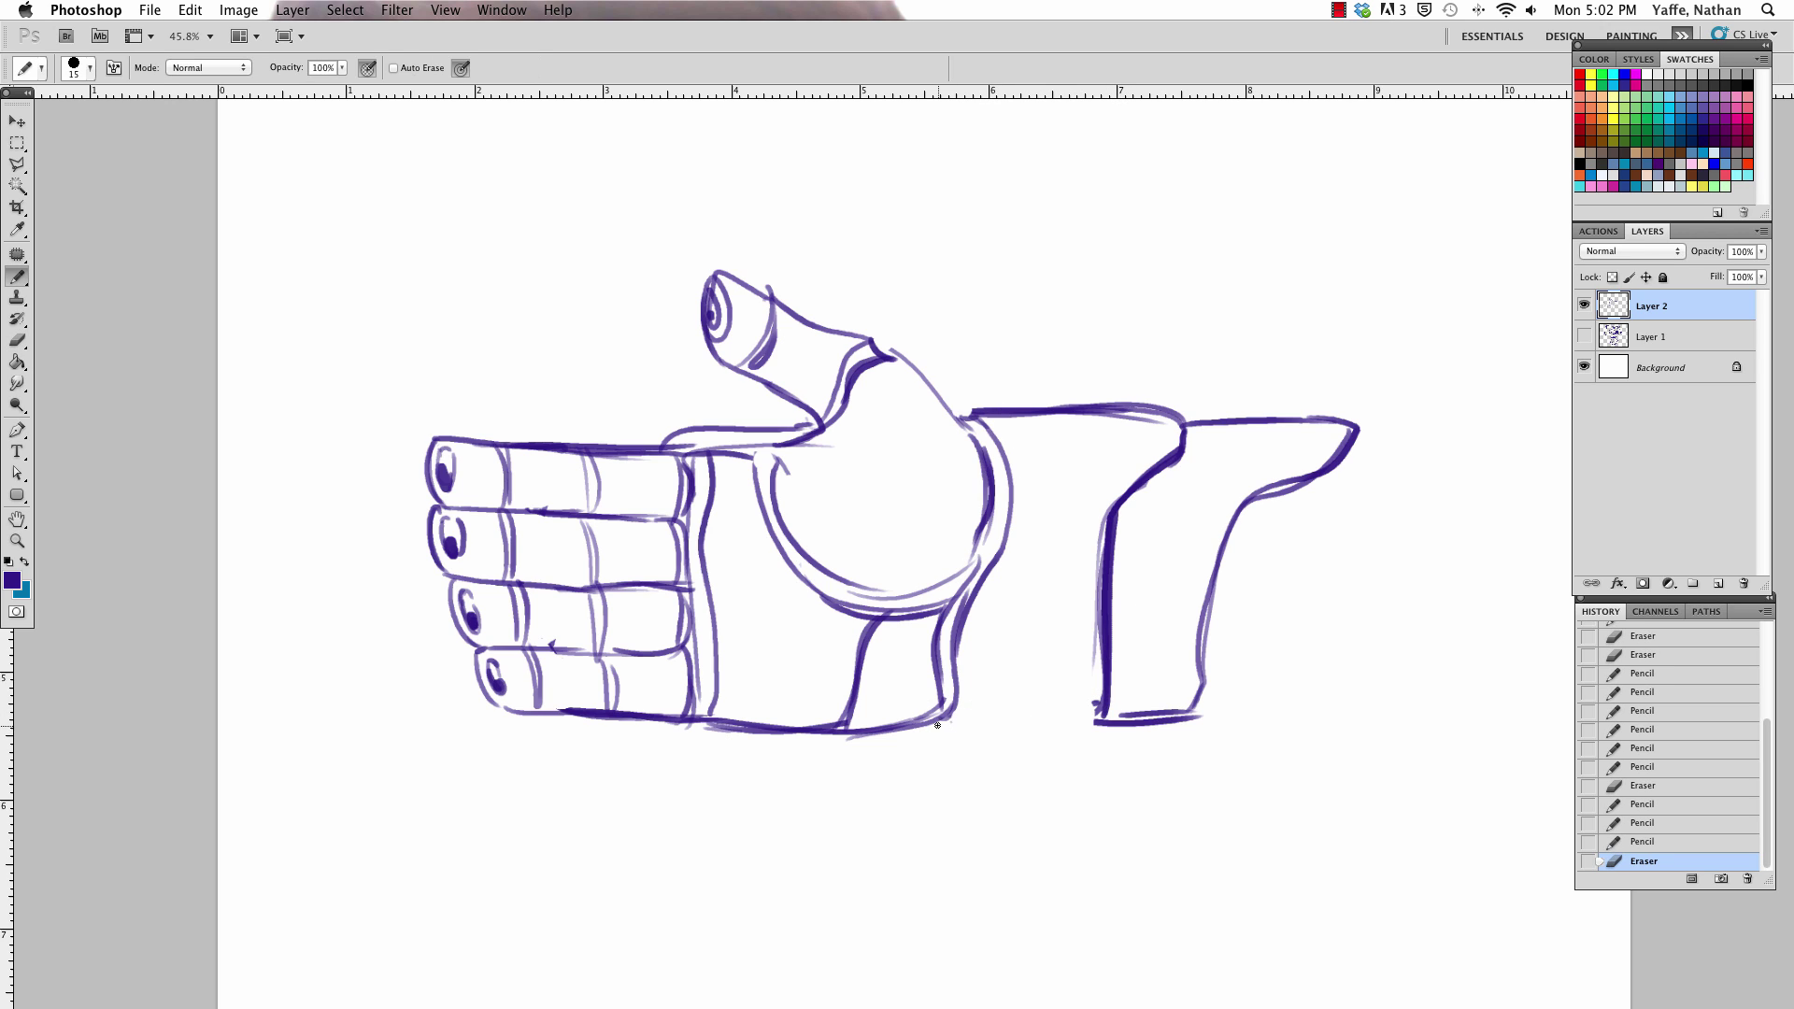
{"action": "left_click_drag", "start_coordinate": [937, 725], "coordinate": [1093, 720]}
{"action": "mouse_move", "coordinate": [1101, 639]}
{"action": "left_mouse_down"}
{"action": "mouse_move", "coordinate": [1095, 718]}
{"action": "mouse_move", "coordinate": [1138, 716]}
{"action": "left_mouse_up"}
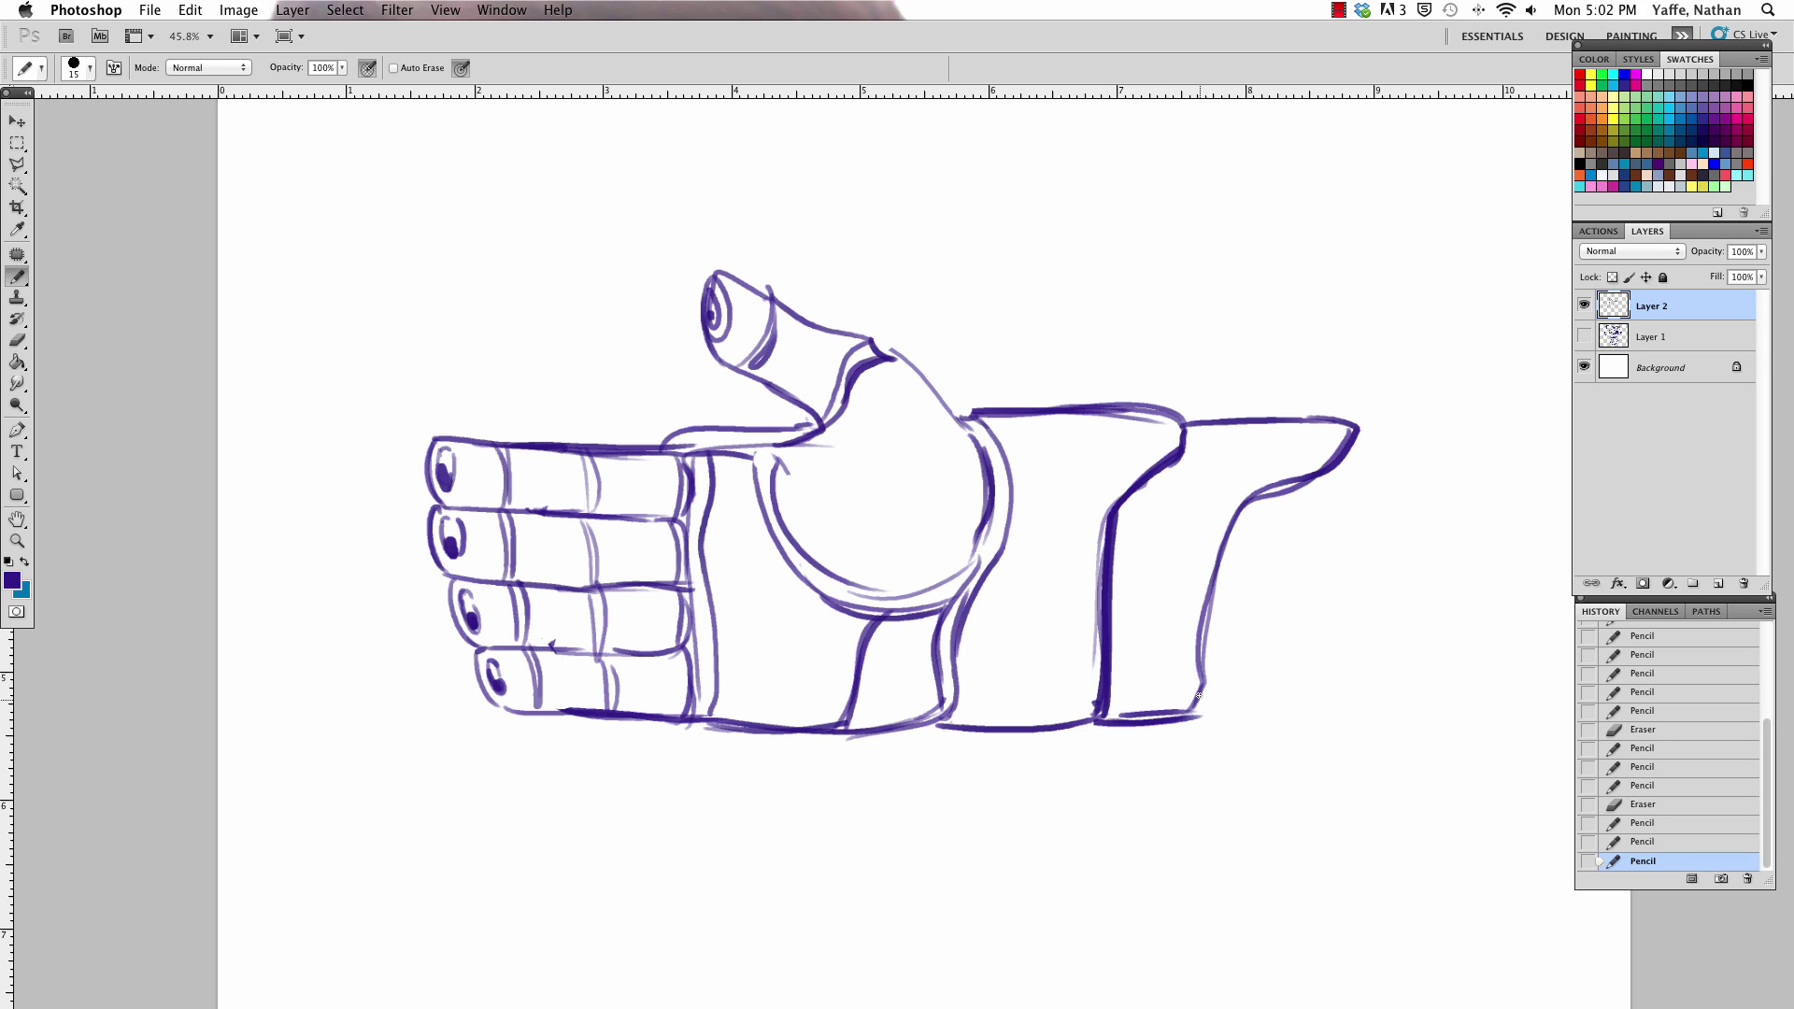
{"action": "left_click_drag", "start_coordinate": [977, 415], "coordinate": [929, 378]}
At 35% pencil opacity, lightly shade across the four fingers and their joints
{"action": "left_click", "coordinate": [320, 68]}
{"action": "type", "text": "35"}
{"action": "left_click_drag", "start_coordinate": [454, 493], "coordinate": [667, 493]}
{"action": "left_click_drag", "start_coordinate": [459, 566], "coordinate": [663, 566]}
{"action": "left_click_drag", "start_coordinate": [501, 630], "coordinate": [659, 630]}
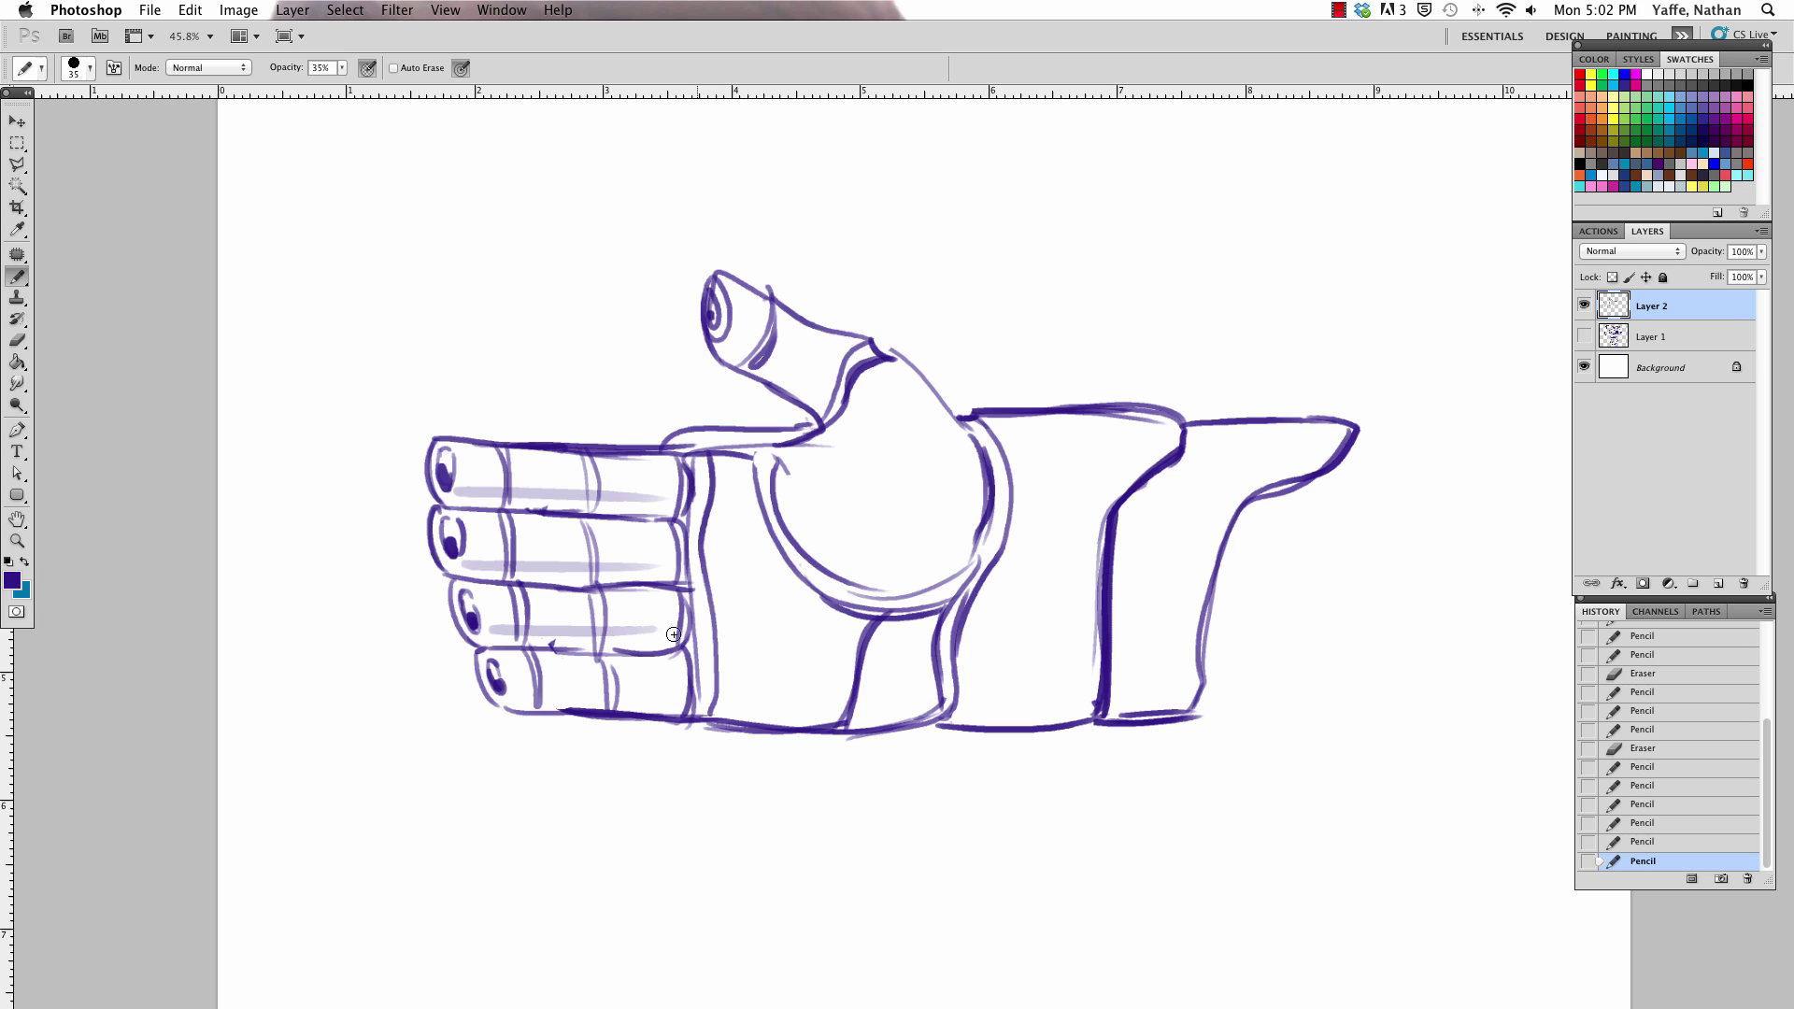
{"action": "left_click_drag", "start_coordinate": [523, 699], "coordinate": [671, 700]}
{"action": "left_click_drag", "start_coordinate": [517, 581], "coordinate": [521, 650]}
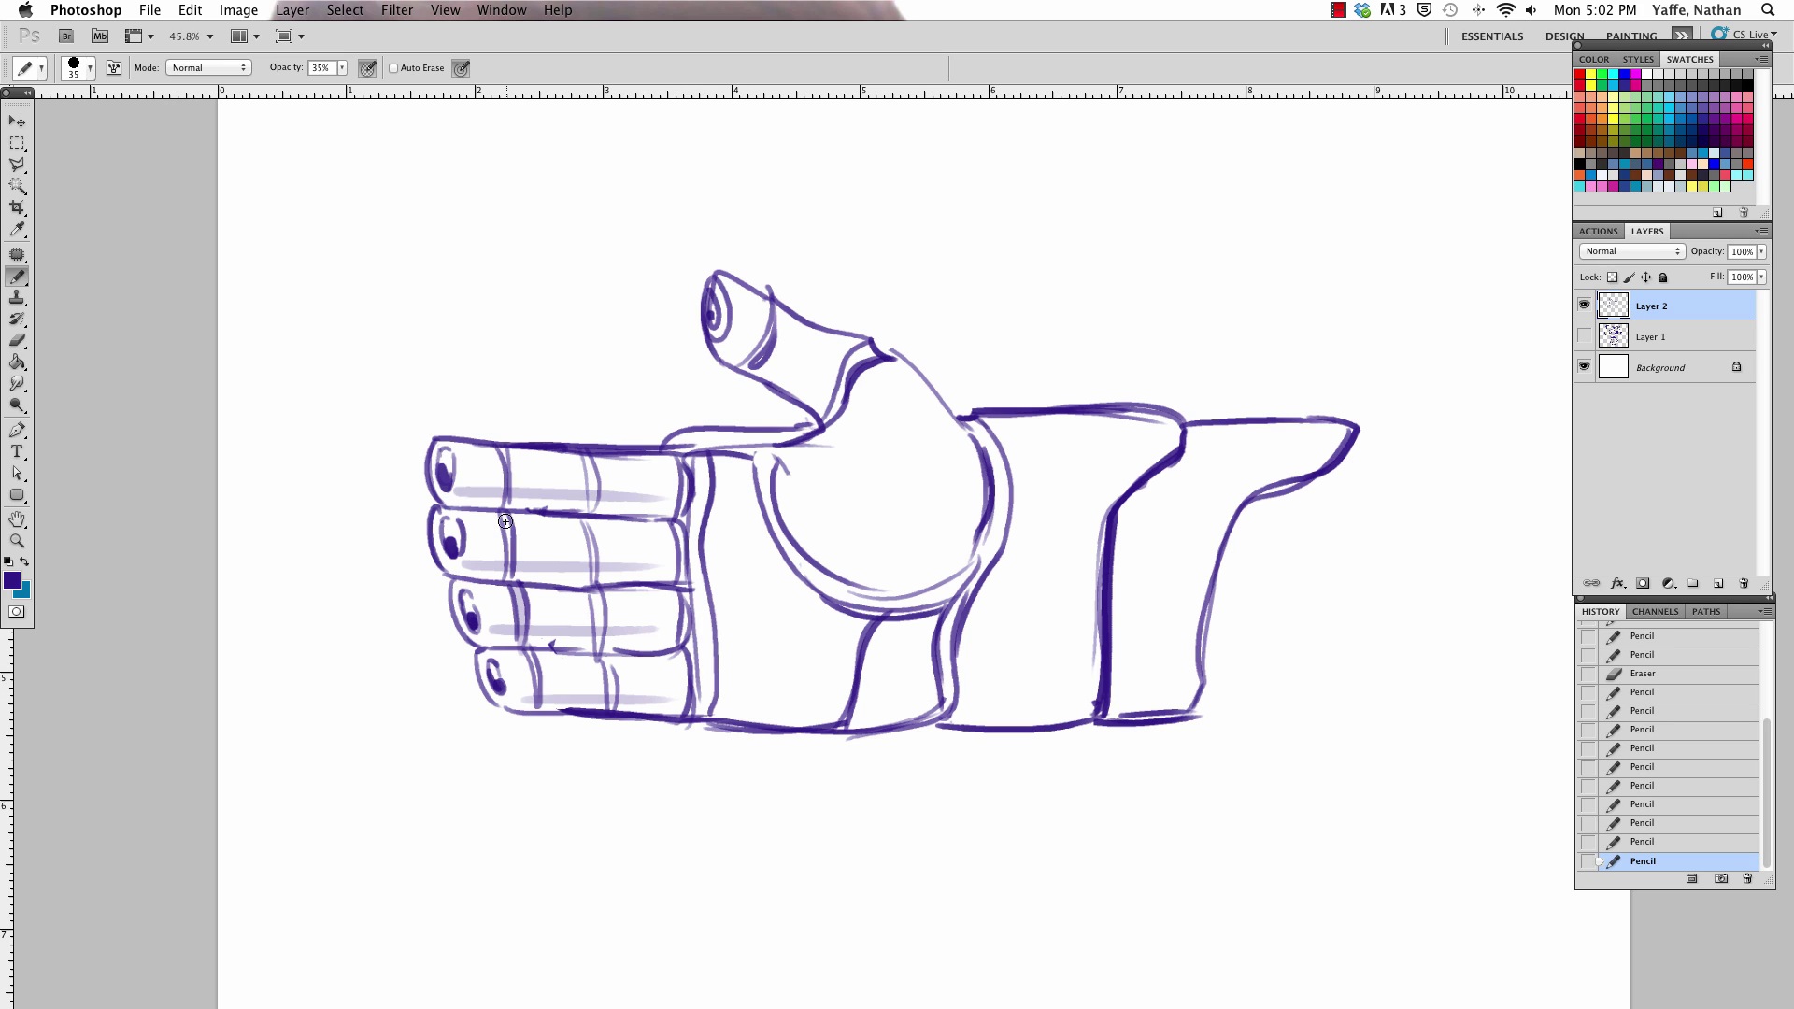
{"action": "left_click_drag", "start_coordinate": [506, 522], "coordinate": [507, 589]}
{"action": "mouse_move", "coordinate": [505, 447]}
{"action": "left_mouse_down"}
{"action": "mouse_move", "coordinate": [507, 519]}
{"action": "mouse_move", "coordinate": [591, 589]}
{"action": "left_mouse_up"}
{"action": "left_click_drag", "start_coordinate": [588, 446], "coordinate": [591, 514]}
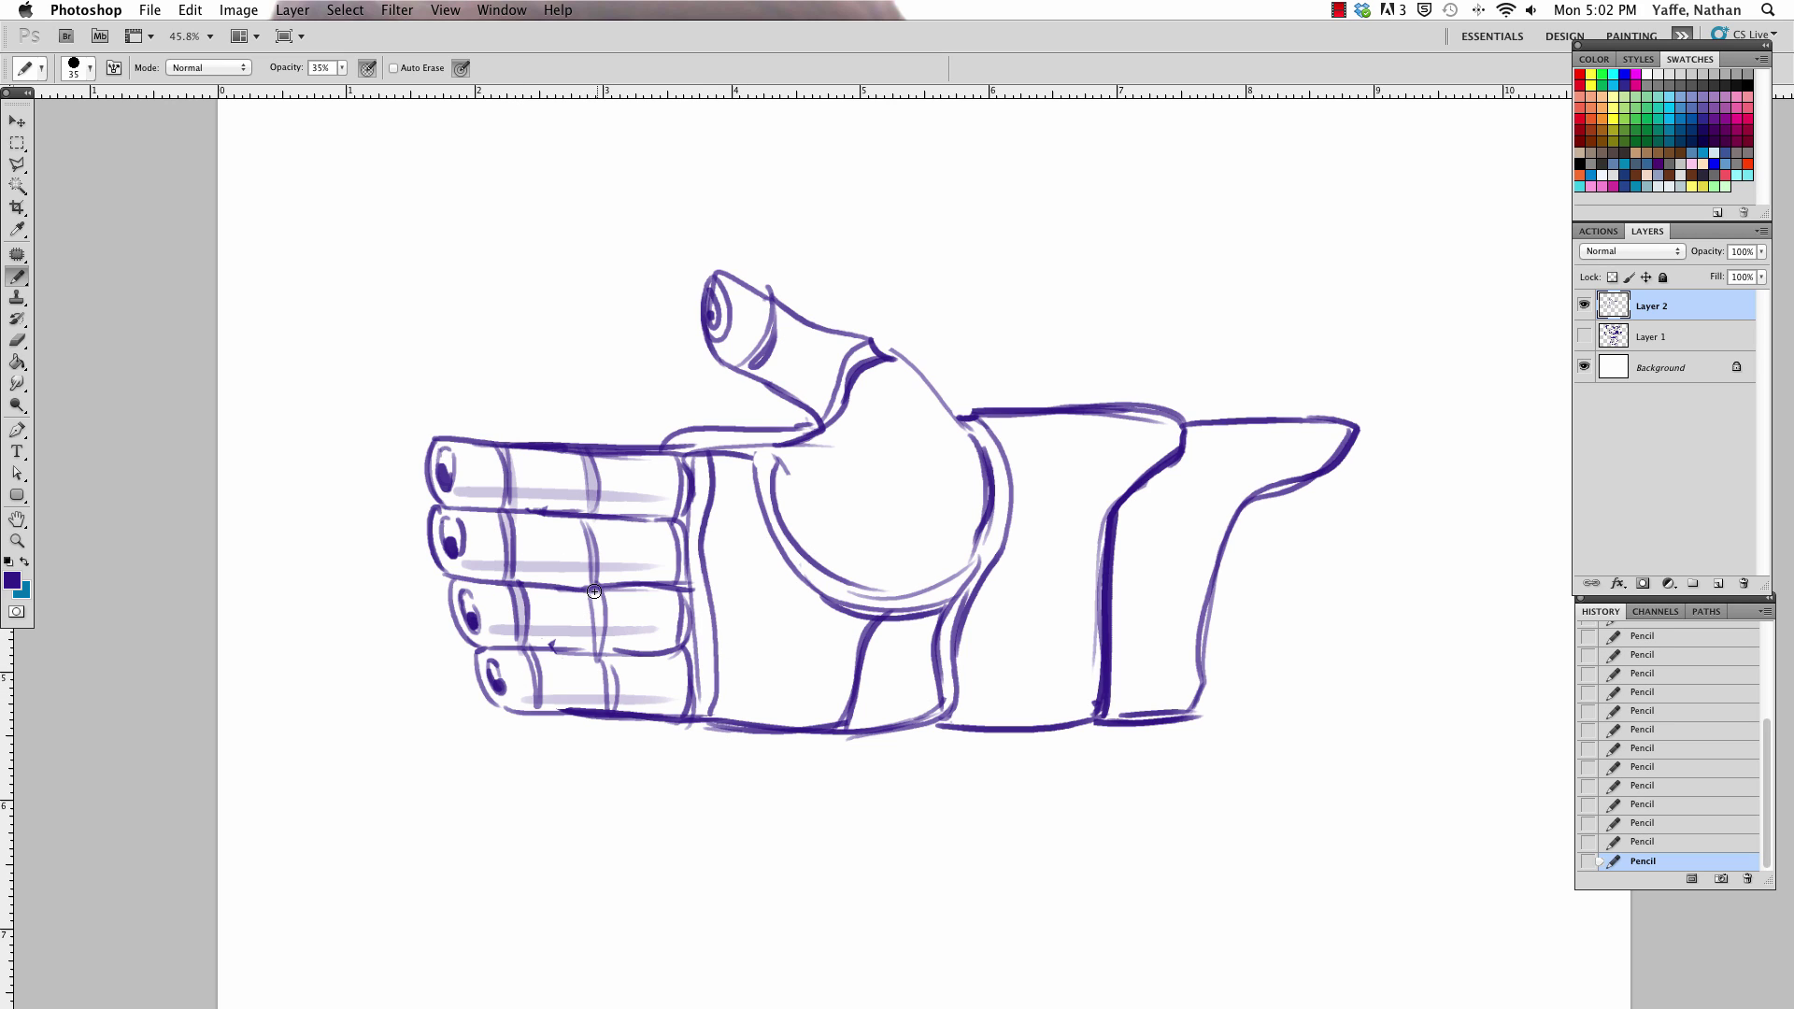
{"action": "left_click_drag", "start_coordinate": [595, 591], "coordinate": [611, 710]}
With a larger brush, shade the knuckle edge, finger-palm junction, palm circle and palm's right edge
{"action": "key", "text": "]"}
{"action": "left_click_drag", "start_coordinate": [684, 467], "coordinate": [704, 707]}
{"action": "key", "text": "]"}
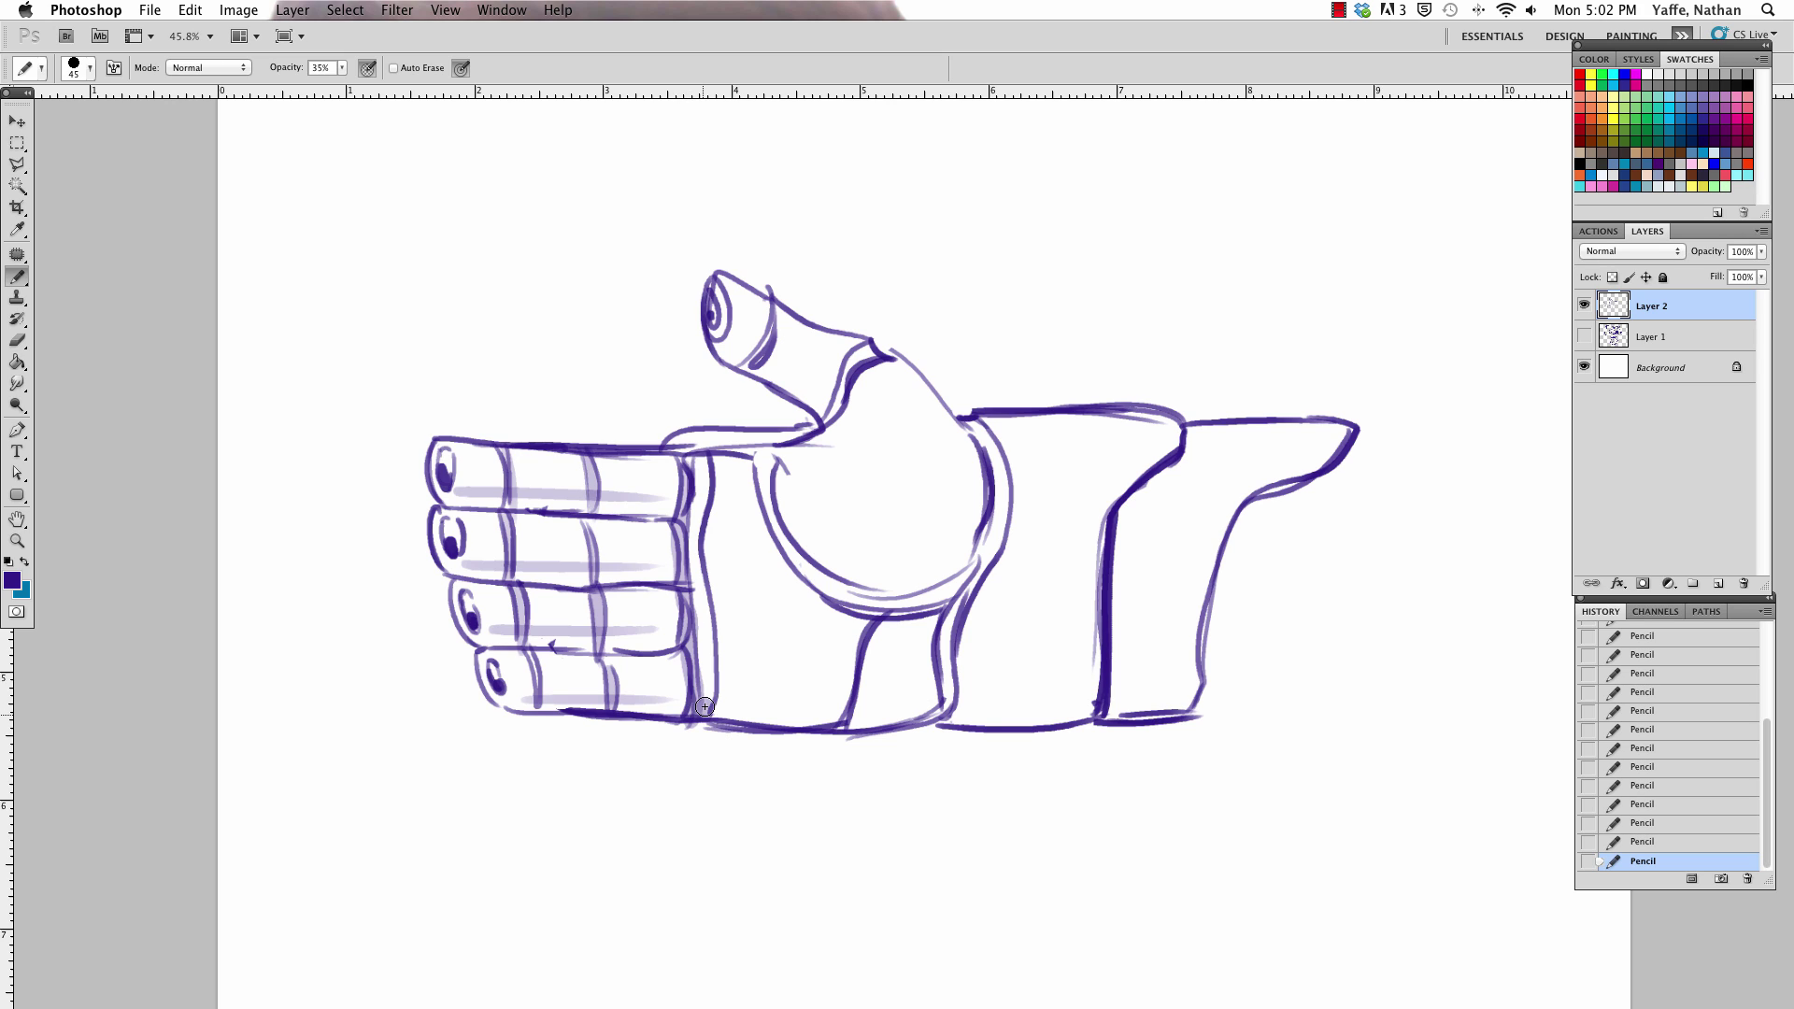
{"action": "left_click", "coordinate": [762, 456]}
{"action": "key", "text": "]"}
{"action": "left_click_drag", "start_coordinate": [768, 477], "coordinate": [972, 607]}
{"action": "key", "text": "e"}
{"action": "key", "text": "b"}
{"action": "mouse_move", "coordinate": [945, 701]}
{"action": "left_mouse_down"}
{"action": "mouse_move", "coordinate": [994, 458]}
{"action": "mouse_move", "coordinate": [944, 621]}
{"action": "mouse_move", "coordinate": [971, 610]}
{"action": "mouse_move", "coordinate": [939, 721]}
{"action": "left_mouse_up"}
Shade along the wrist edge, lower palm, palm circle edge and thumb underside
{"action": "key", "text": "e"}
{"action": "key", "text": "b"}
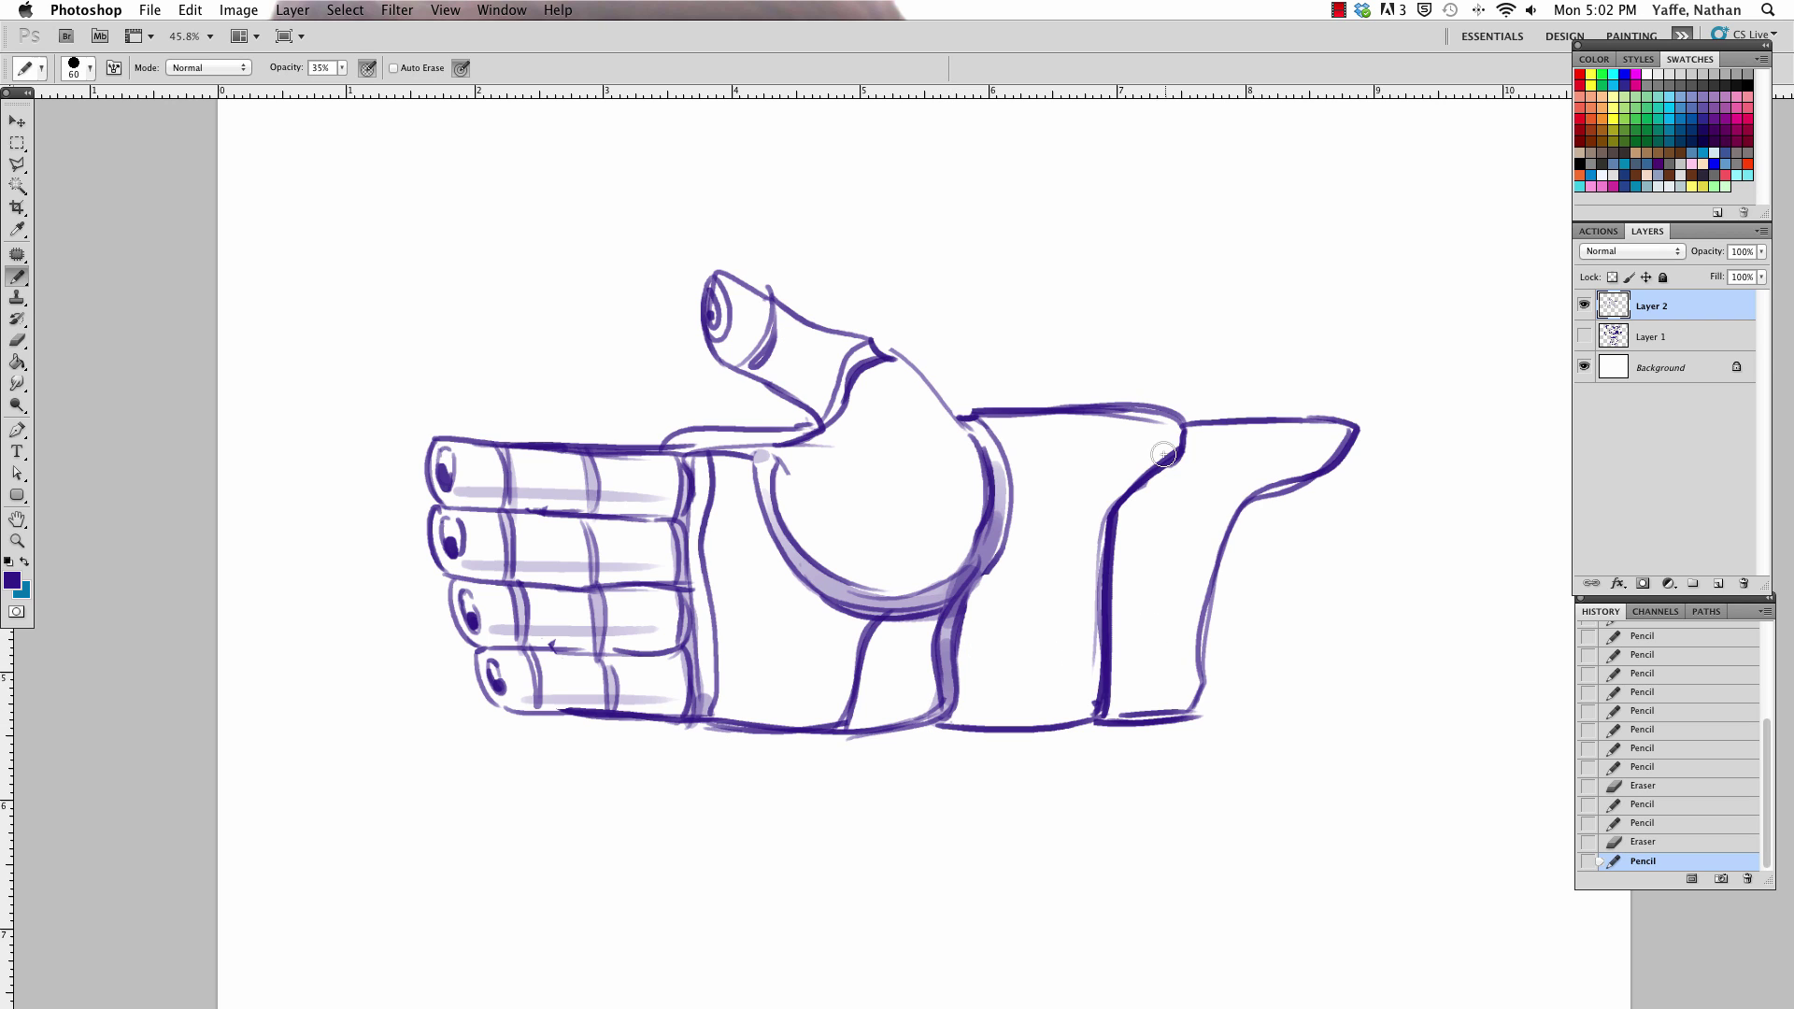
{"action": "mouse_move", "coordinate": [1163, 454]}
{"action": "left_mouse_down"}
{"action": "mouse_move", "coordinate": [1114, 534]}
{"action": "mouse_move", "coordinate": [1103, 718]}
{"action": "left_mouse_up"}
{"action": "left_click_drag", "start_coordinate": [715, 680], "coordinate": [1095, 694]}
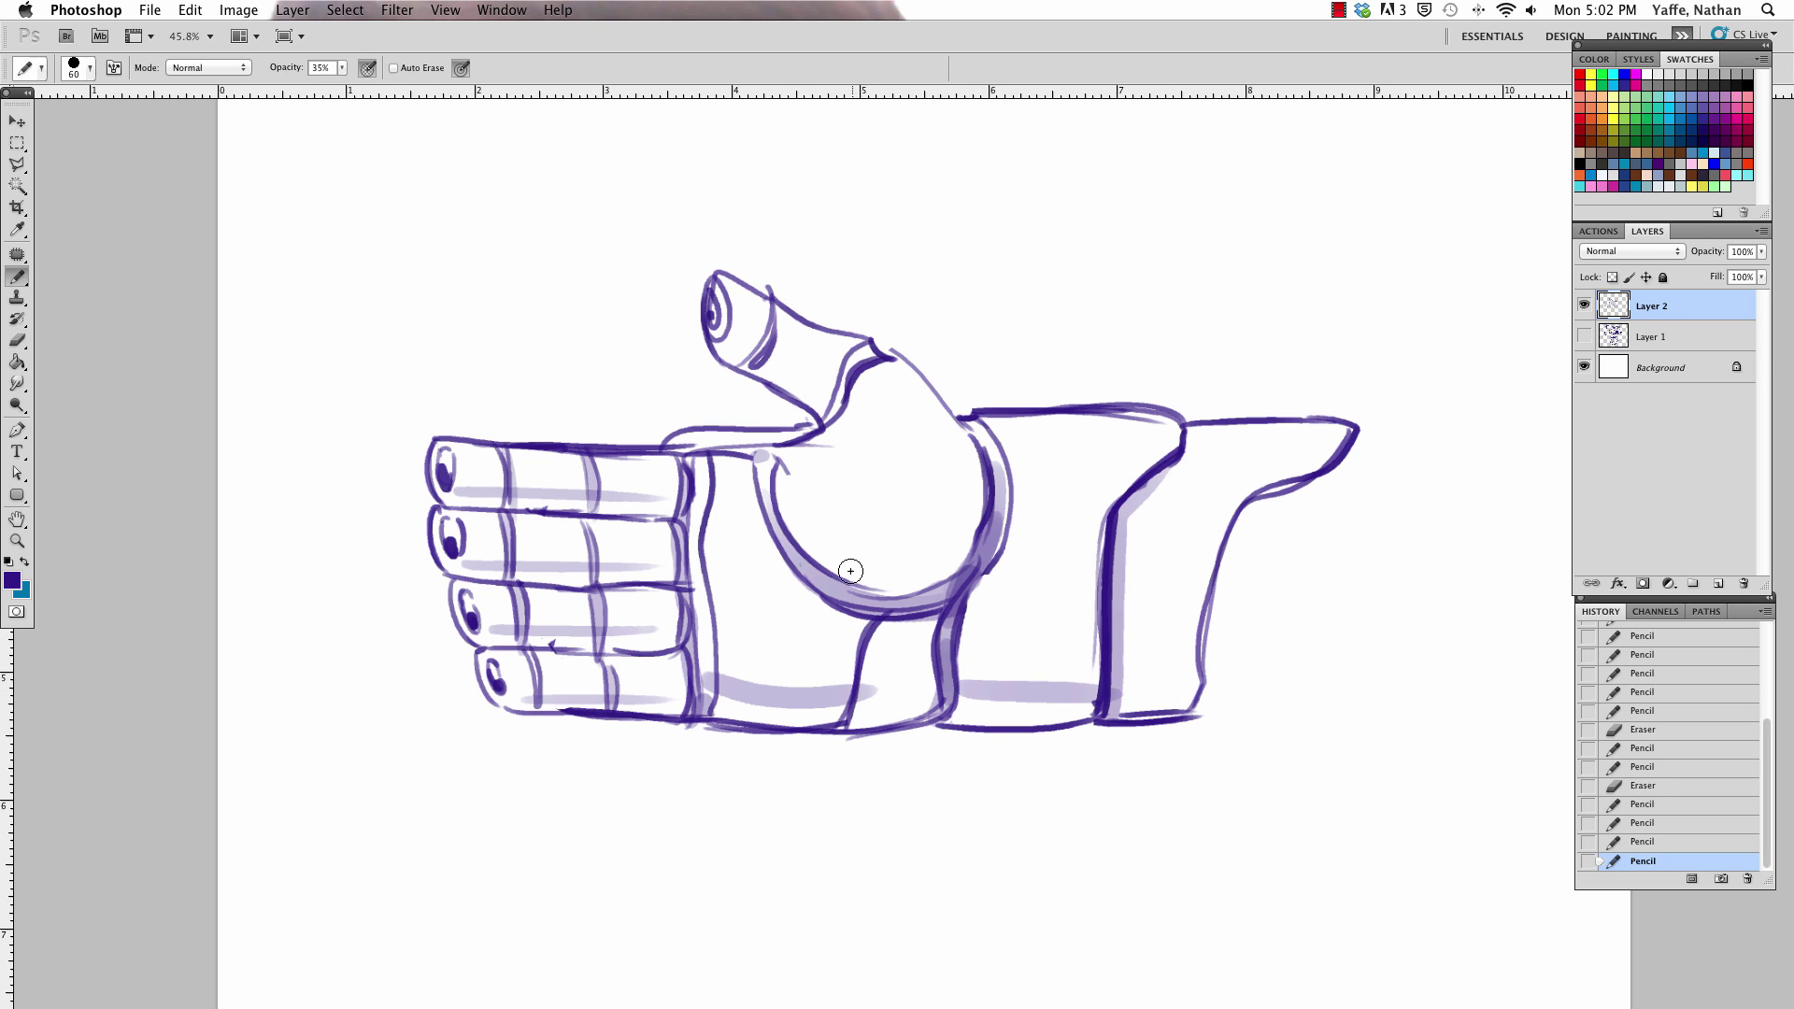
{"action": "left_click_drag", "start_coordinate": [853, 569], "coordinate": [959, 478]}
{"action": "left_click_drag", "start_coordinate": [725, 341], "coordinate": [831, 411]}
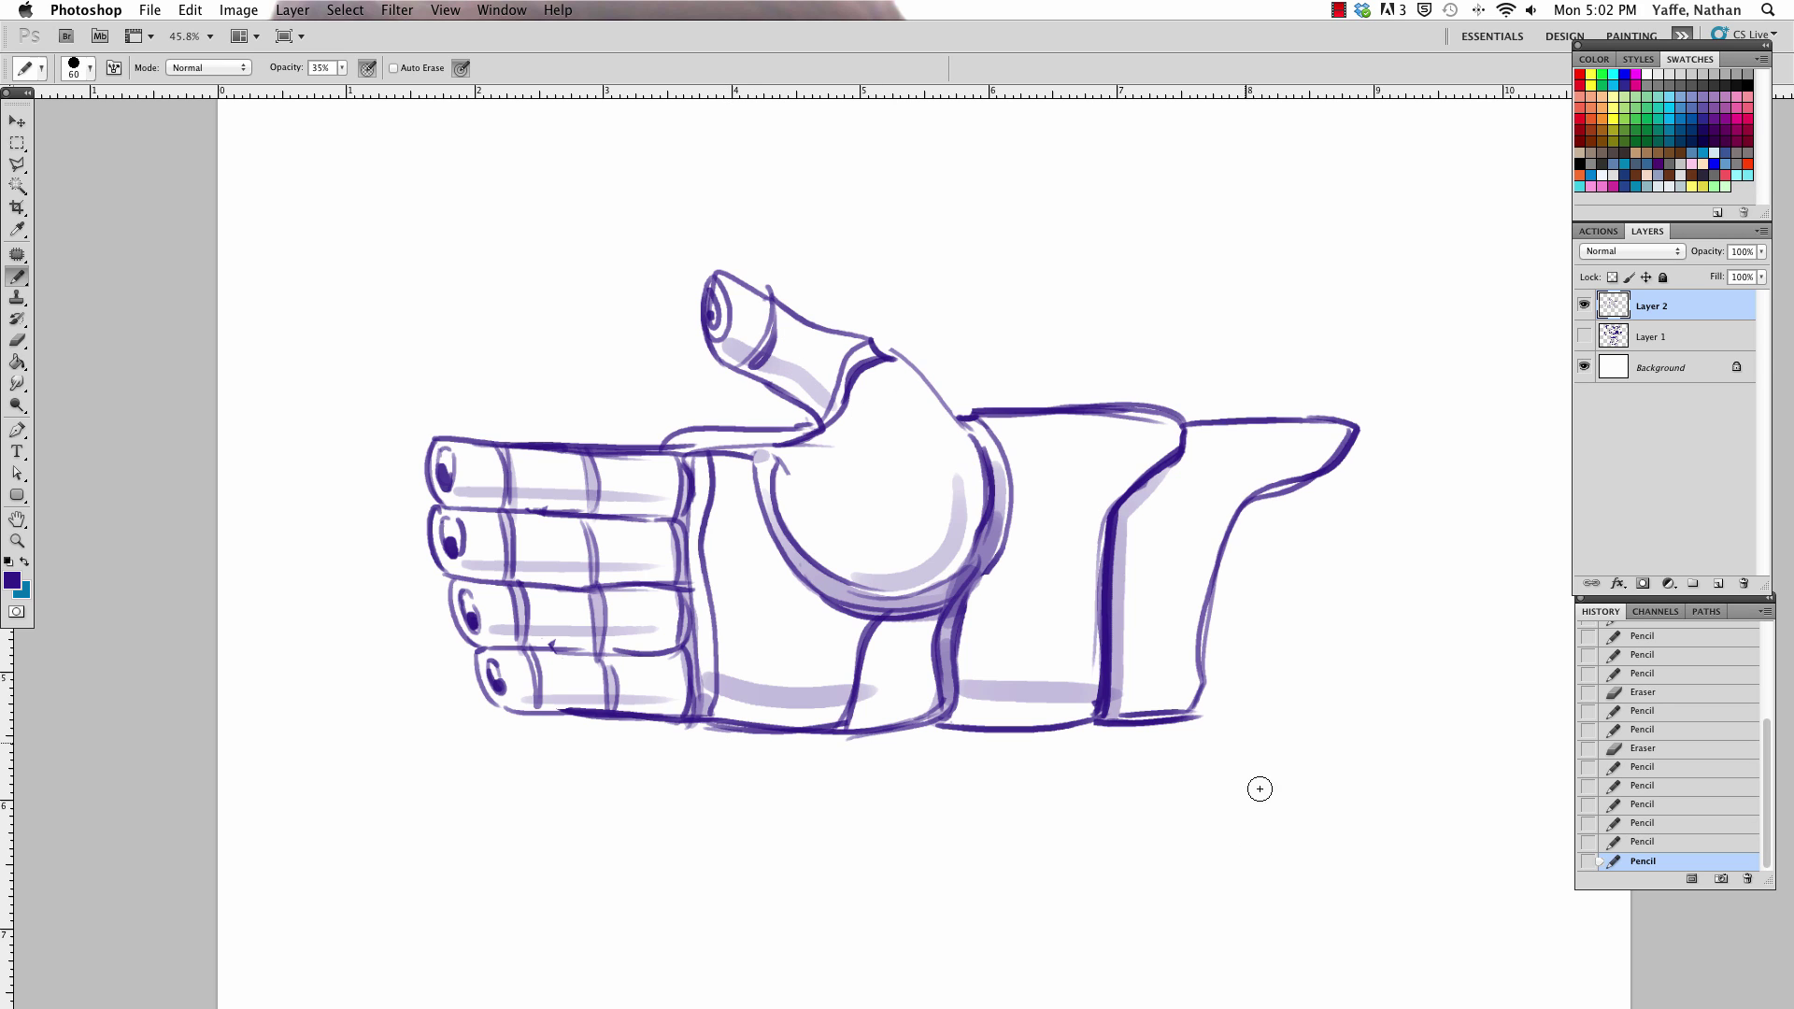
Restore pencil opacity to 100% and shrink the brush for fine line work
{"action": "left_click", "coordinate": [342, 69]}
{"action": "left_click_drag", "start_coordinate": [344, 77], "coordinate": [513, 144]}
{"action": "key", "text": "bracketleft"}
{"action": "key", "text": "bracketleft"}
{"action": "key", "text": "bracketleft"}
{"action": "left_click_drag", "start_coordinate": [771, 459], "coordinate": [813, 426]}
Darken the thumb's upper line and try a small angled mark on the forearm, undoing it
{"action": "left_click_drag", "start_coordinate": [757, 287], "coordinate": [911, 364]}
{"action": "key", "text": "e"}
{"action": "key", "text": "b"}
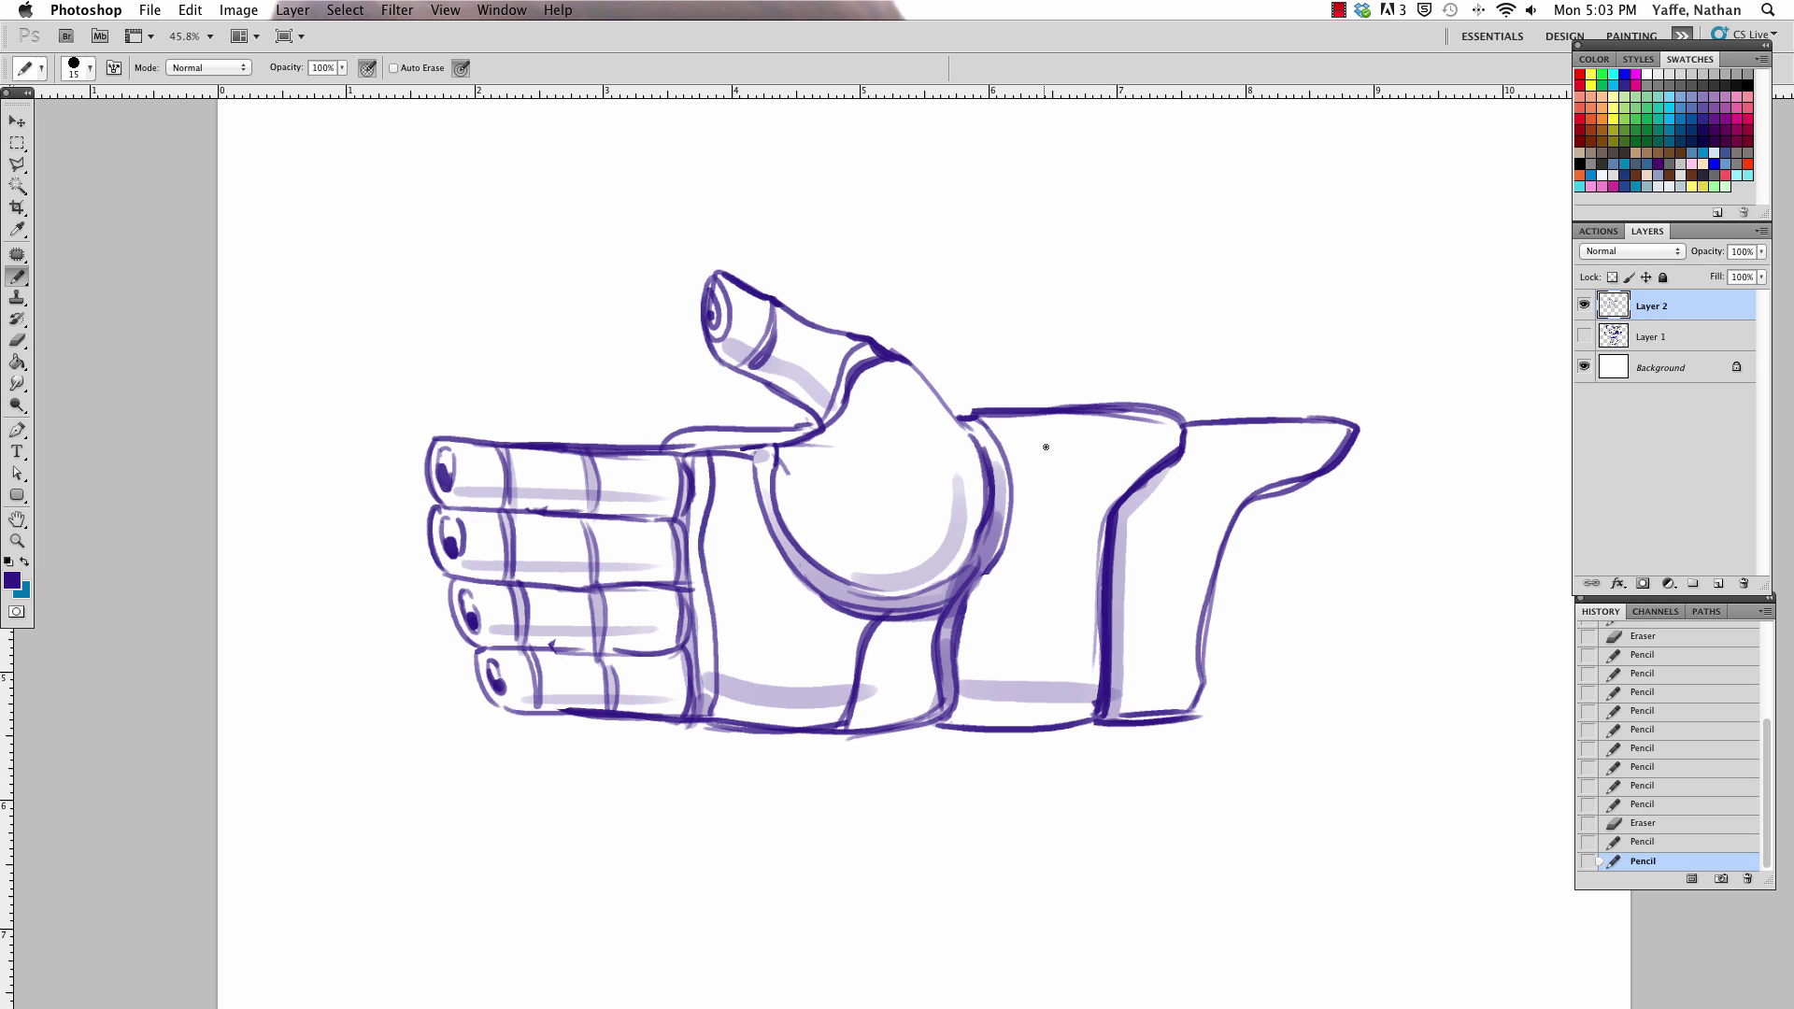
{"action": "mouse_move", "coordinate": [1046, 447]}
{"action": "left_mouse_down"}
{"action": "mouse_move", "coordinate": [1093, 458]}
{"action": "mouse_move", "coordinate": [1101, 476]}
{"action": "mouse_move", "coordinate": [1040, 456]}
{"action": "mouse_move", "coordinate": [1068, 490]}
{"action": "mouse_move", "coordinate": [1098, 459]}
{"action": "mouse_move", "coordinate": [1070, 507]}
{"action": "left_mouse_up"}
{"action": "key", "text": "ctrl+z"}
Outline a diamond gem on the forearm, erasing and redrawing its edges and inner facets
{"action": "mouse_move", "coordinate": [1062, 421]}
{"action": "left_mouse_down"}
{"action": "mouse_move", "coordinate": [1027, 472]}
{"action": "mouse_move", "coordinate": [1082, 498]}
{"action": "left_mouse_up"}
{"action": "key", "text": "e"}
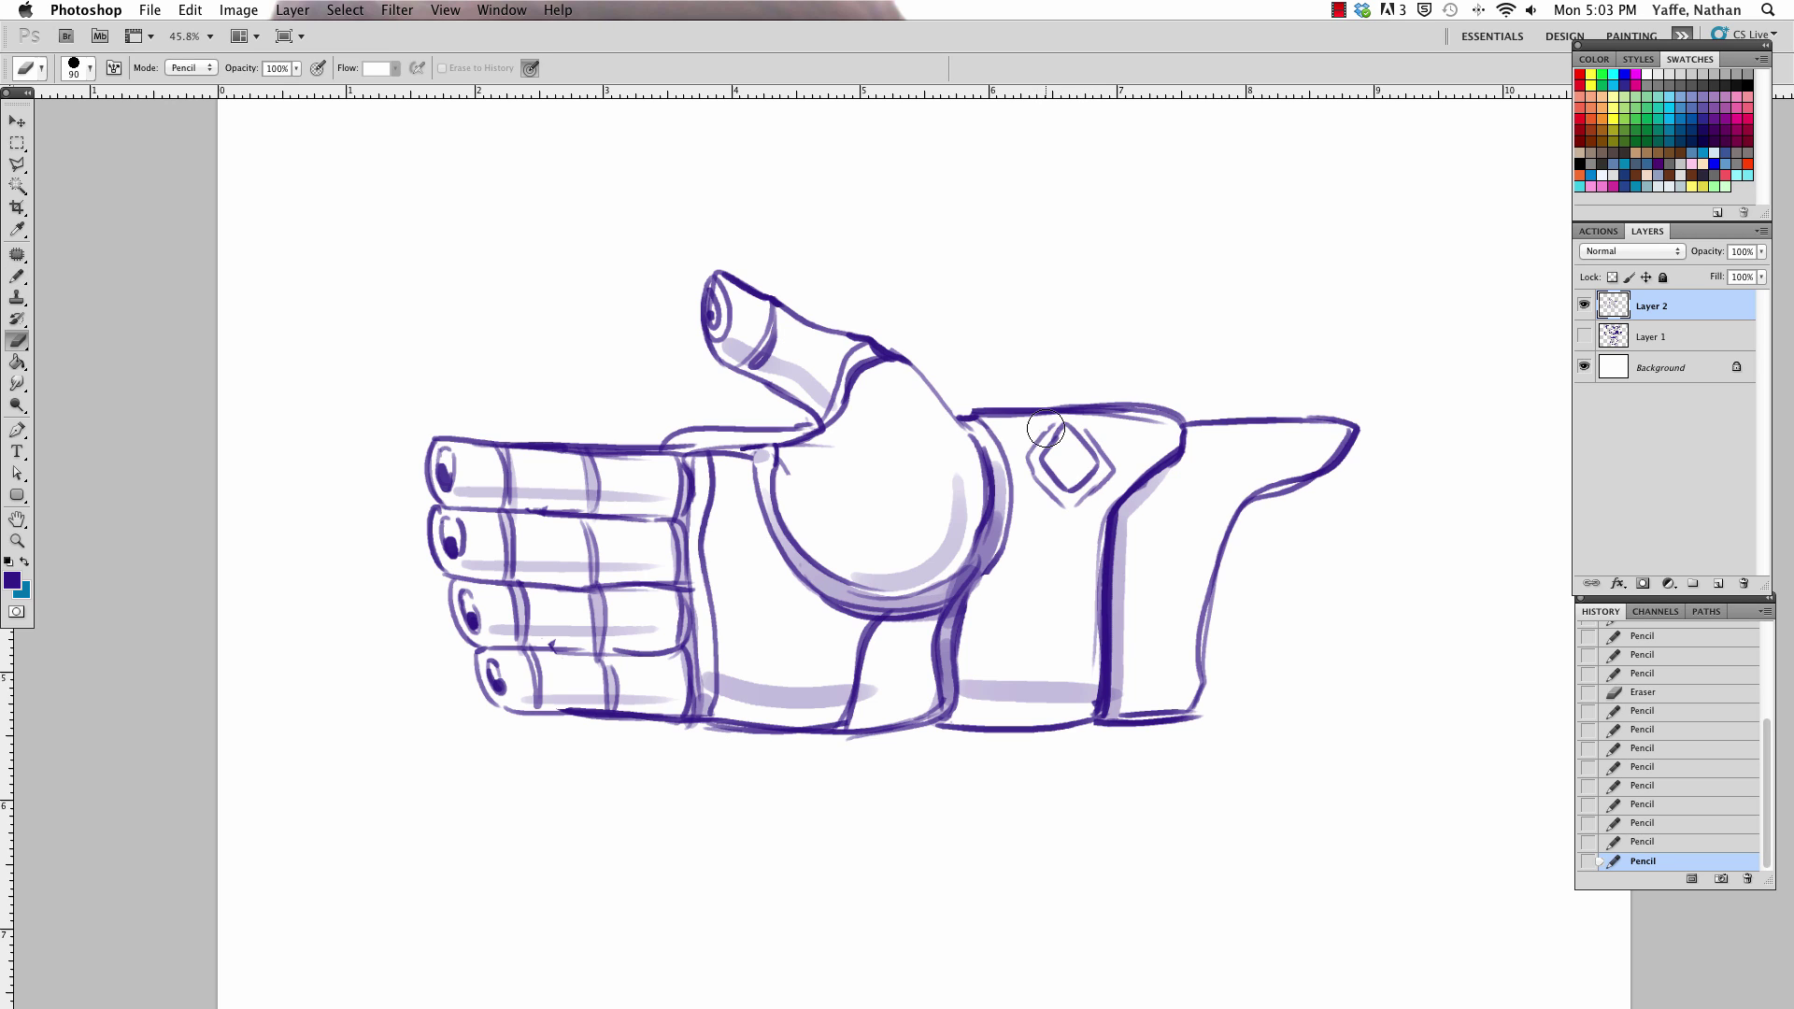
{"action": "left_click_drag", "start_coordinate": [1056, 415], "coordinate": [1014, 467]}
{"action": "key", "text": "b"}
{"action": "mouse_move", "coordinate": [1063, 418]}
{"action": "left_mouse_down"}
{"action": "mouse_move", "coordinate": [1024, 461]}
{"action": "mouse_move", "coordinate": [1100, 451]}
{"action": "mouse_move", "coordinate": [1050, 425]}
{"action": "mouse_move", "coordinate": [1114, 470]}
{"action": "mouse_move", "coordinate": [1038, 461]}
{"action": "mouse_move", "coordinate": [1043, 482]}
{"action": "mouse_move", "coordinate": [1068, 426]}
{"action": "mouse_move", "coordinate": [1084, 457]}
{"action": "left_mouse_up"}
{"action": "key", "text": "e"}
{"action": "key", "text": "b"}
{"action": "key", "text": "e"}
{"action": "key", "text": "b"}
{"action": "key", "text": "e"}
{"action": "key", "text": "b"}
{"action": "key", "text": "e"}
{"action": "key", "text": "b"}
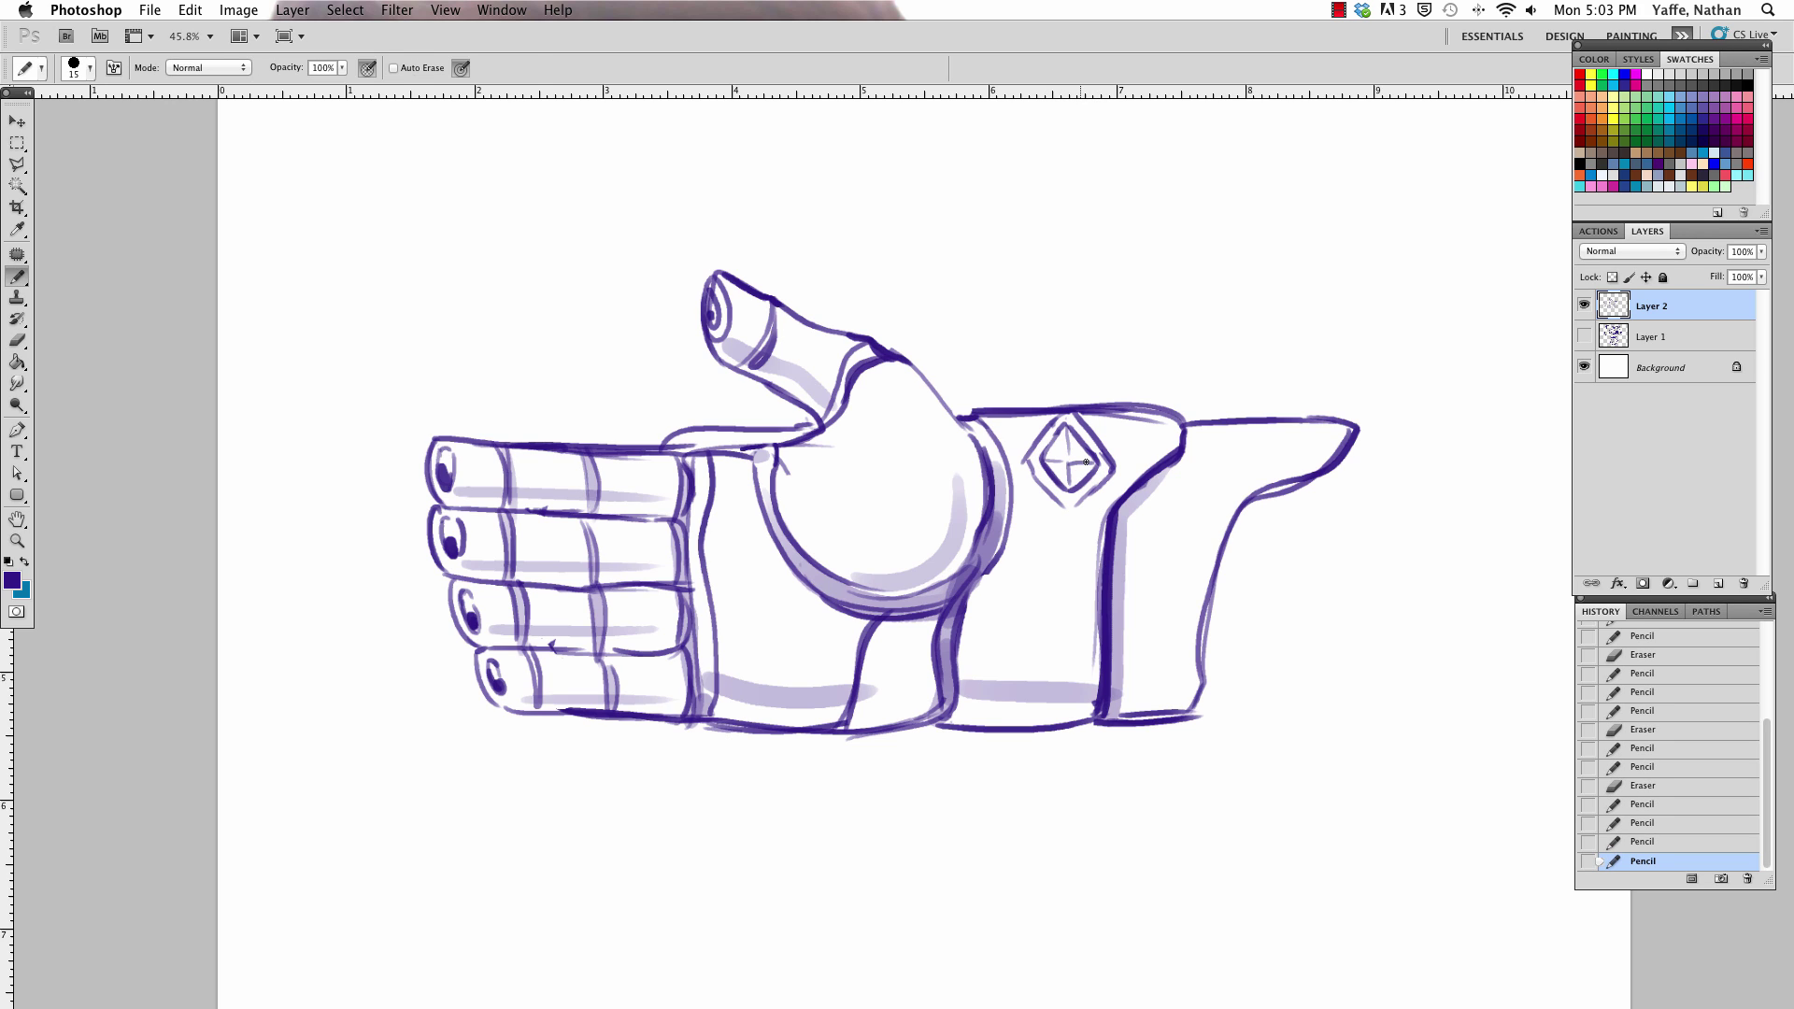
{"action": "left_click_drag", "start_coordinate": [1252, 495], "coordinate": [1292, 475]}
Draw a small peaked bump on the forearm top with a curved line beneath it
{"action": "mouse_move", "coordinate": [1219, 422]}
{"action": "left_mouse_down"}
{"action": "mouse_move", "coordinate": [1245, 400]}
{"action": "mouse_move", "coordinate": [1278, 426]}
{"action": "left_mouse_up"}
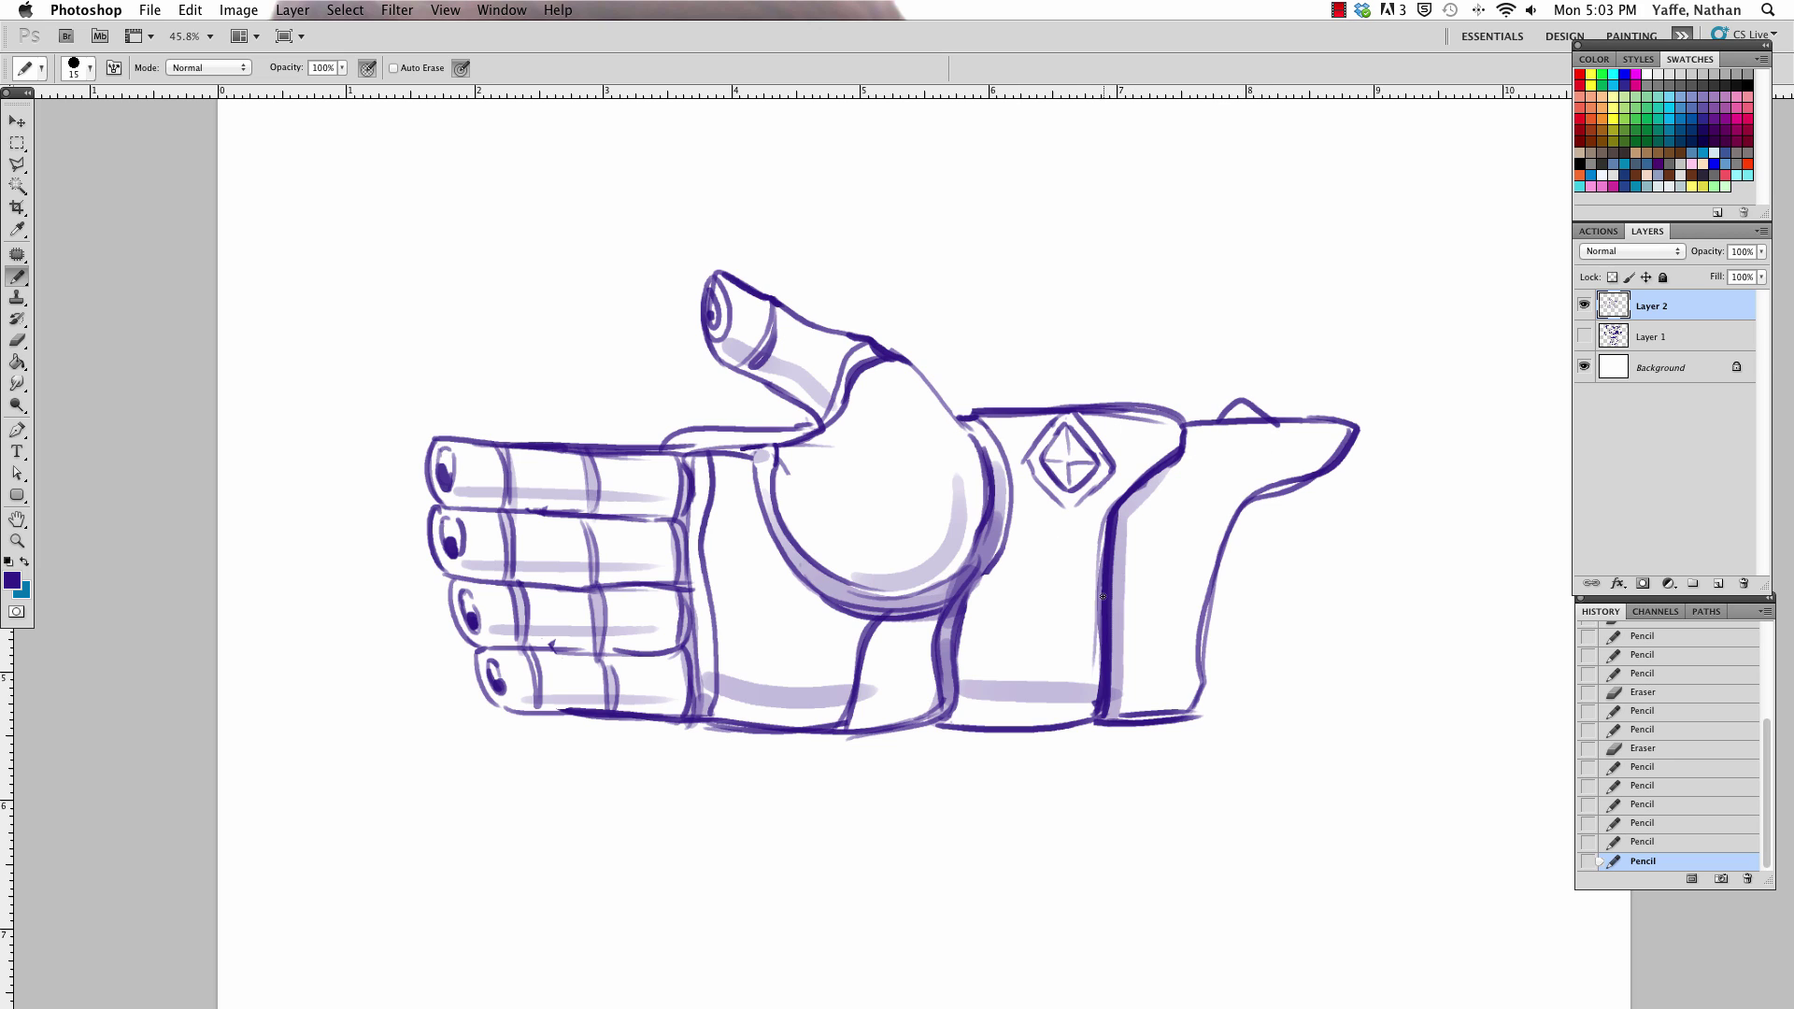
{"action": "left_click_drag", "start_coordinate": [1203, 430], "coordinate": [1265, 424]}
{"action": "key", "text": "e"}
{"action": "key", "text": "b"}
{"action": "key", "text": "e"}
{"action": "key", "text": "b"}
Add a round rivet and a raised bump on the forearm's top edge, then choose red-orange
{"action": "left_click_drag", "start_coordinate": [1211, 459], "coordinate": [1183, 513]}
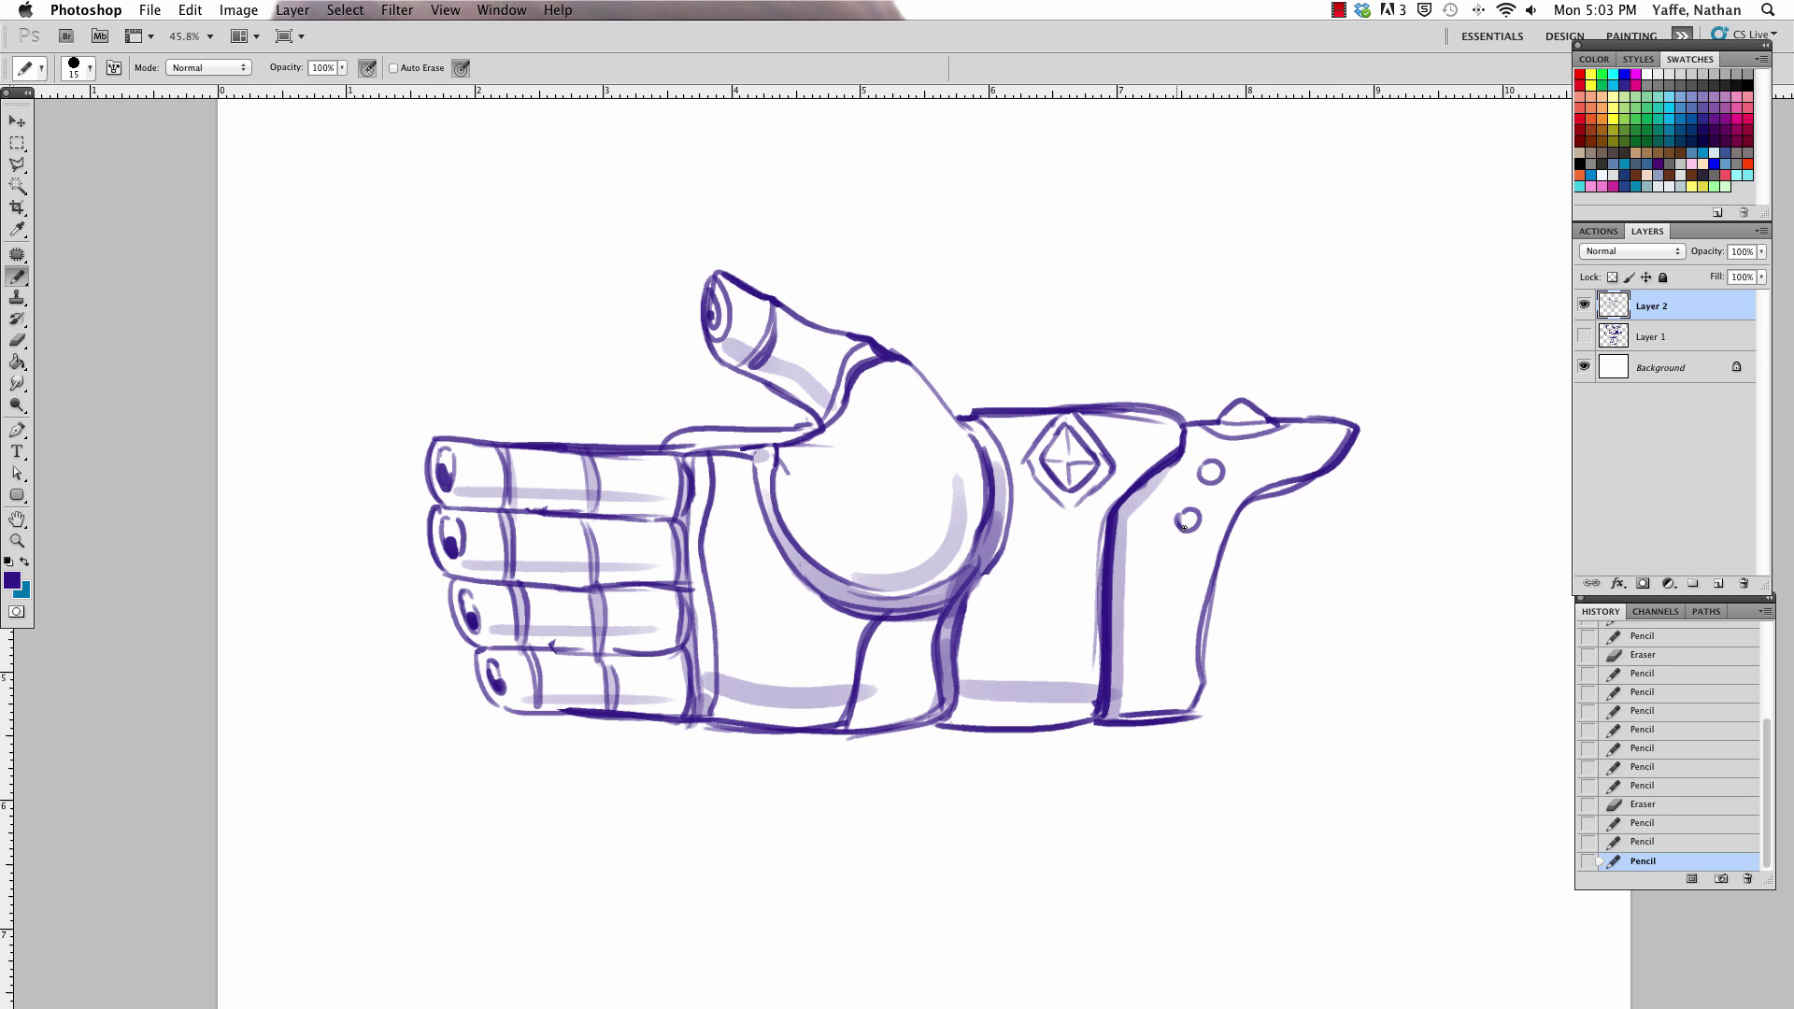
{"action": "key", "text": "e"}
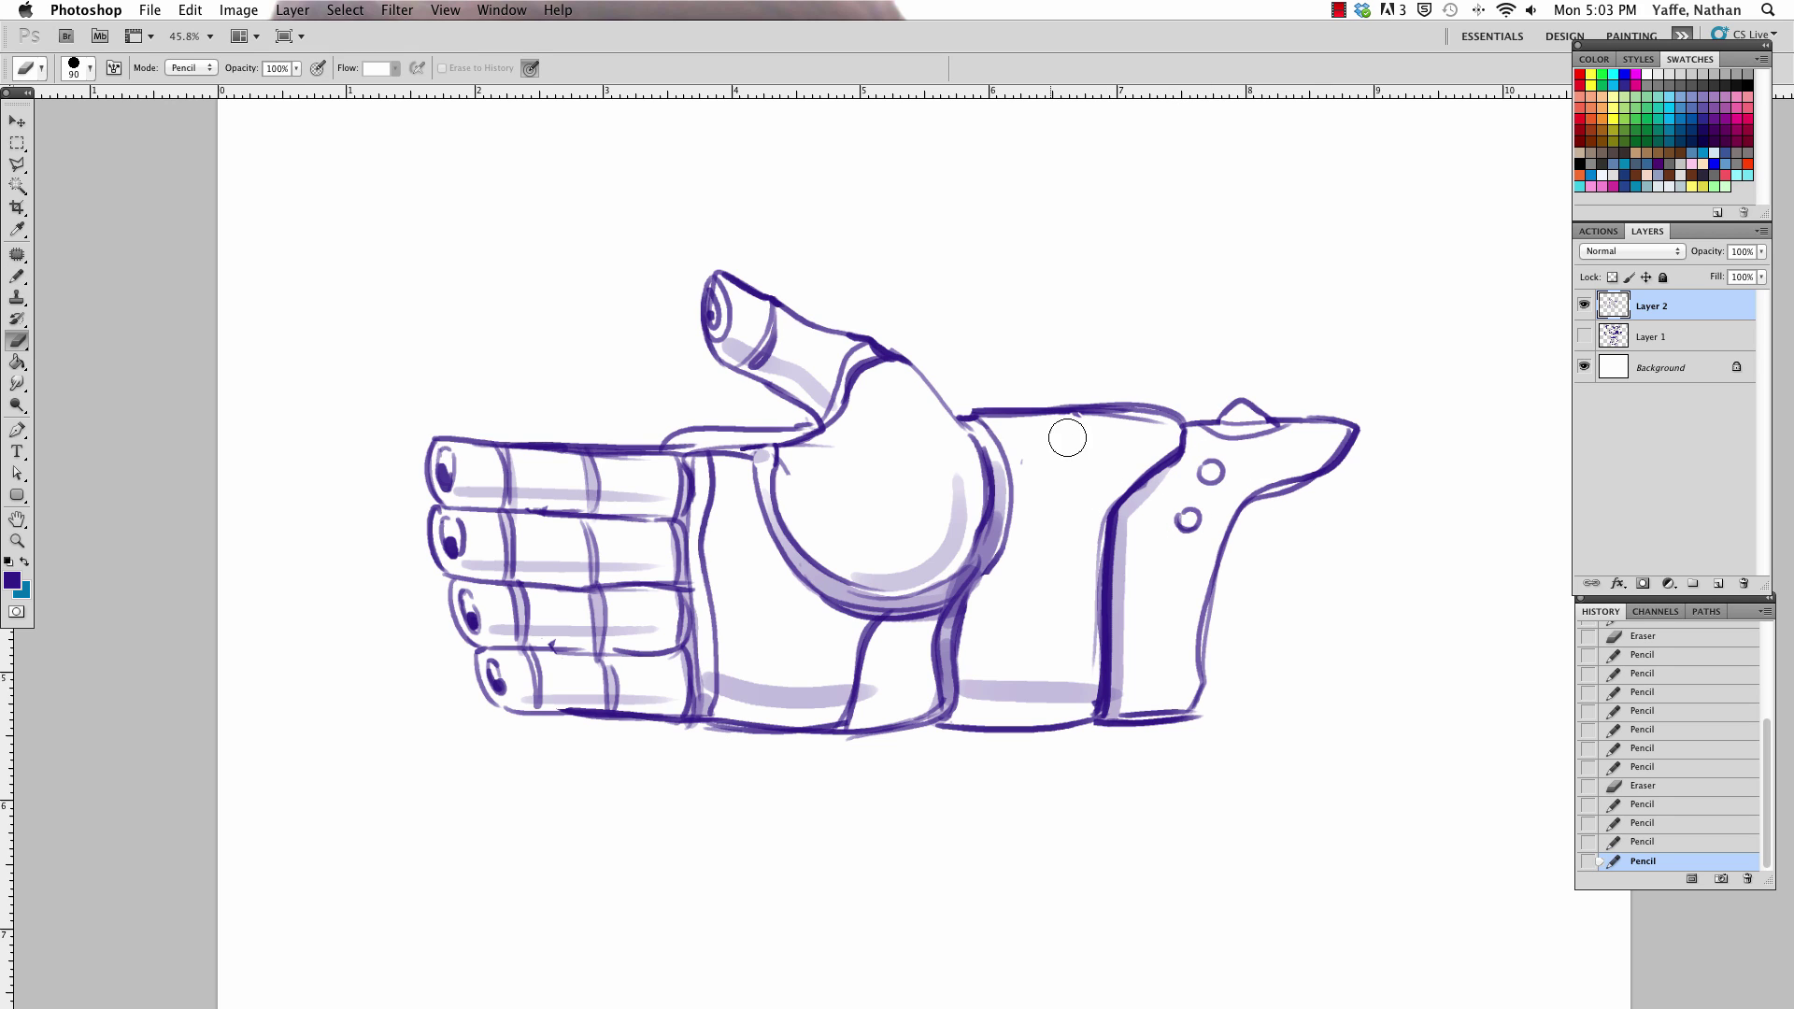
{"action": "key", "text": "b"}
{"action": "mouse_move", "coordinate": [1025, 408]}
{"action": "left_mouse_down"}
{"action": "mouse_move", "coordinate": [1102, 415]}
{"action": "mouse_move", "coordinate": [1058, 453]}
{"action": "left_mouse_up"}
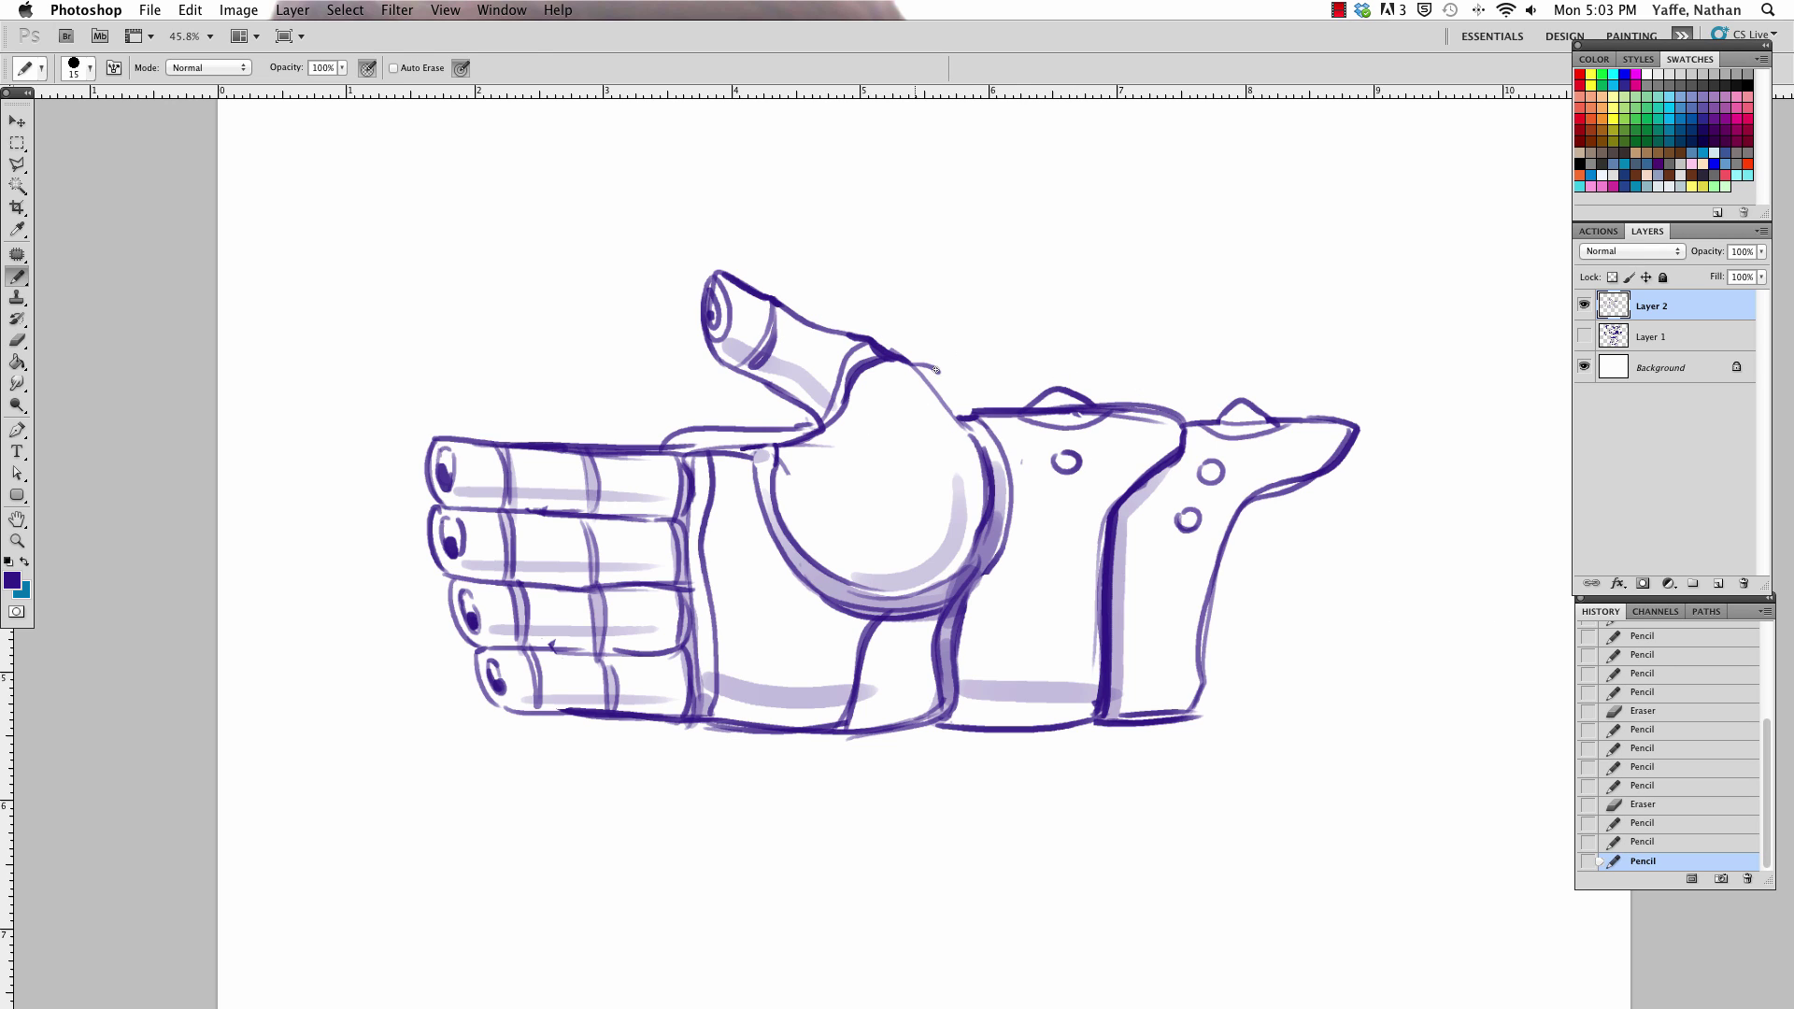
{"action": "left_click_drag", "start_coordinate": [935, 370], "coordinate": [942, 404]}
{"action": "left_click", "coordinate": [1746, 164]}
With a larger pencil, paint red-orange onto both forearm bumps and the three rivet circles
{"action": "key", "text": "bracketright"}
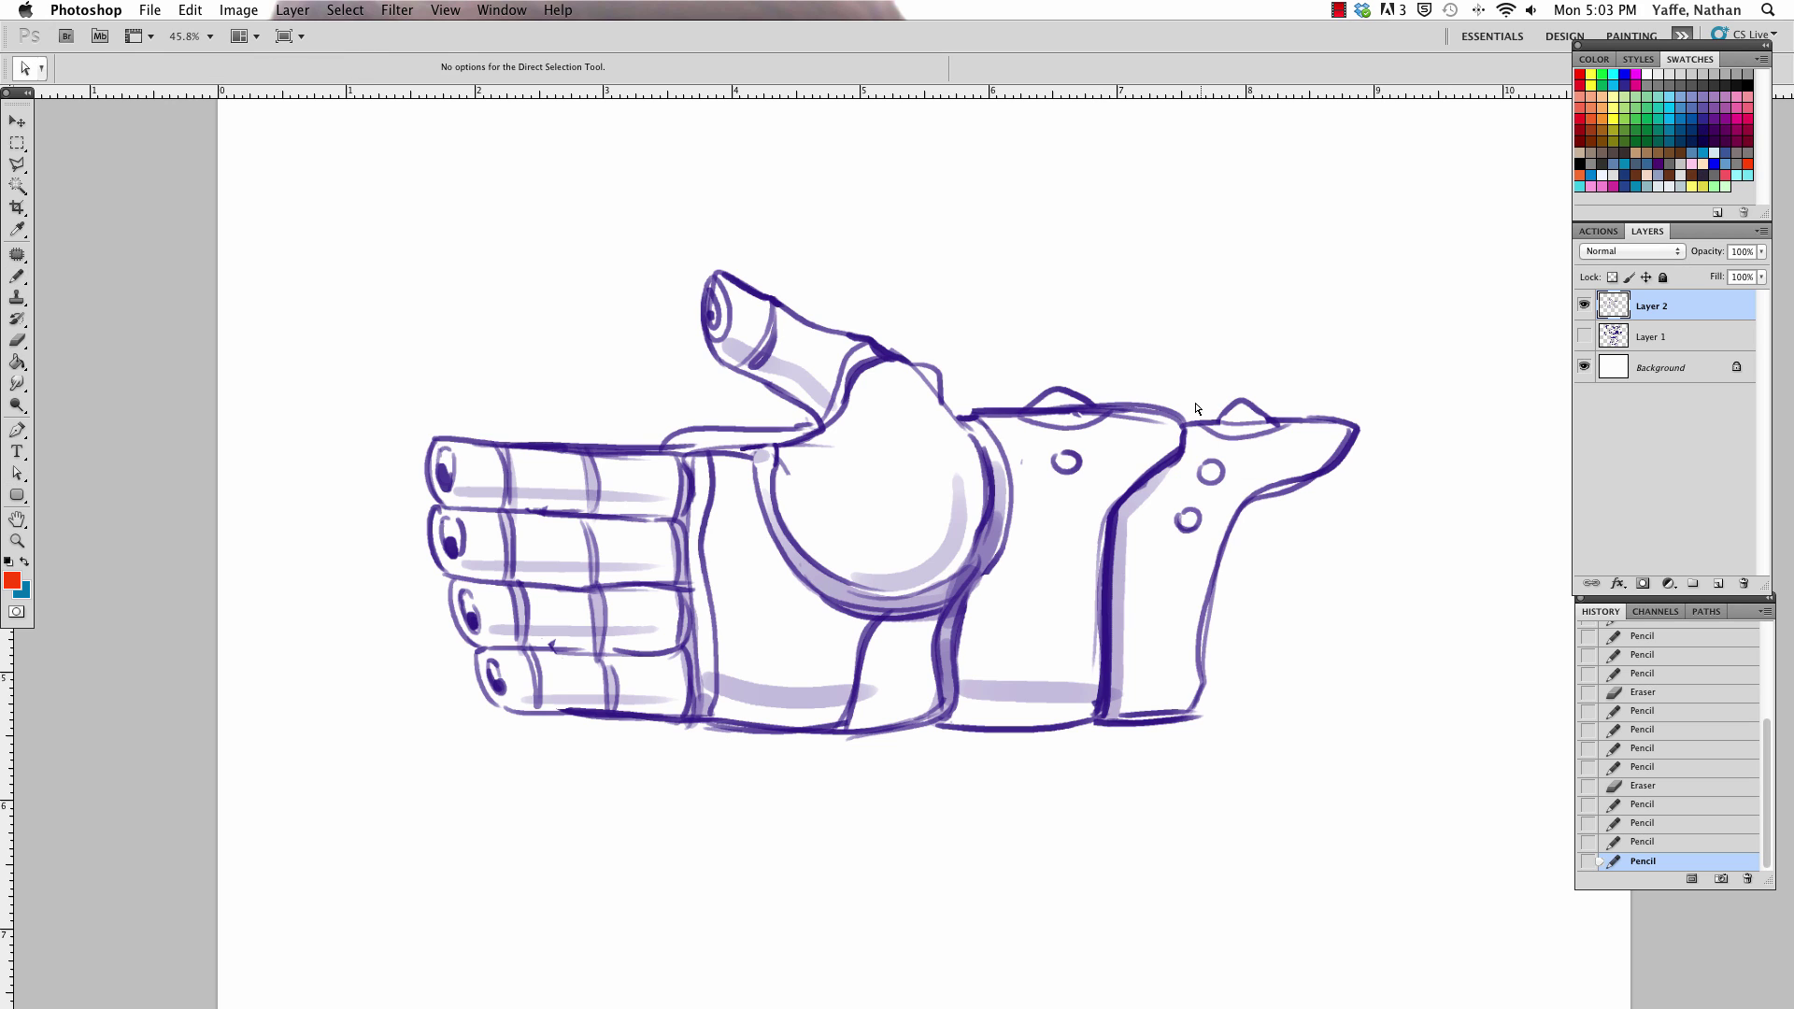
{"action": "key", "text": "bracketright"}
{"action": "left_click_drag", "start_coordinate": [1051, 399], "coordinate": [1076, 405]}
{"action": "key", "text": "super+z"}
{"action": "left_click_drag", "start_coordinate": [1239, 403], "coordinate": [1258, 418]}
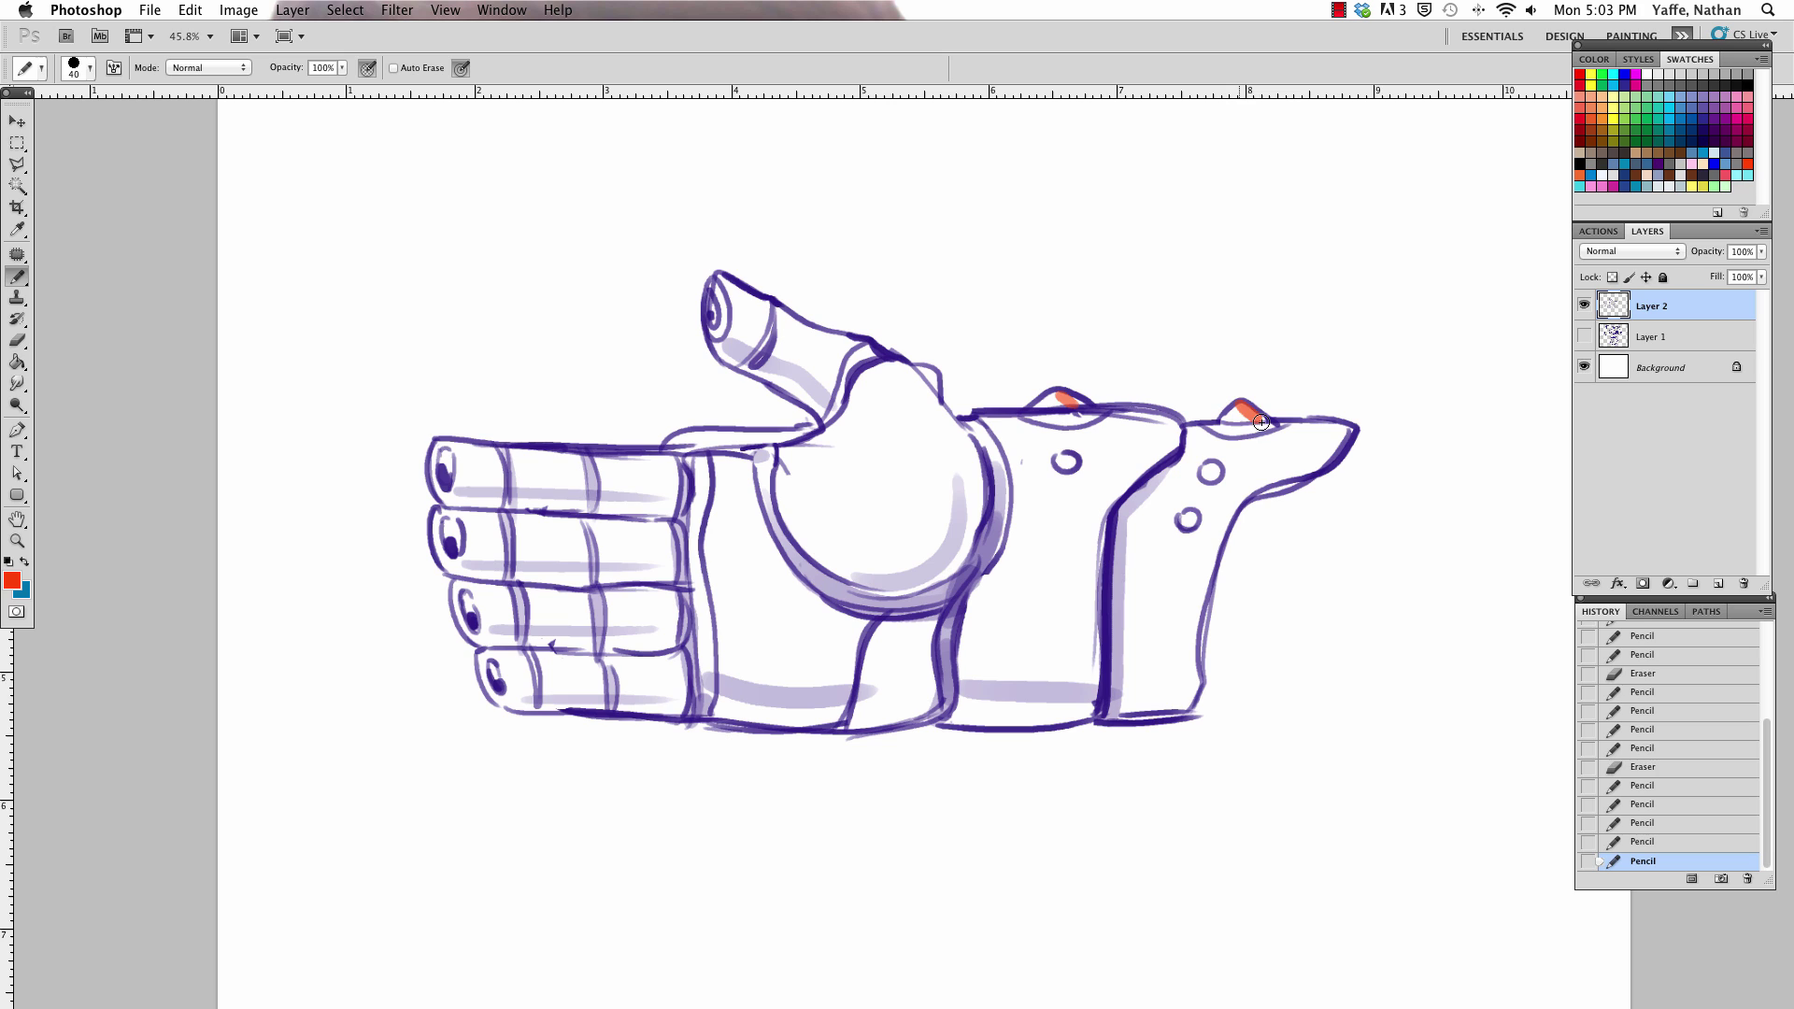
{"action": "left_click", "coordinate": [1066, 462]}
{"action": "left_click", "coordinate": [1210, 472]}
{"action": "left_click", "coordinate": [1188, 520]}
{"action": "left_click_drag", "start_coordinate": [1033, 406], "coordinate": [1082, 408]}
{"action": "left_click_drag", "start_coordinate": [1219, 418], "coordinate": [1256, 421]}
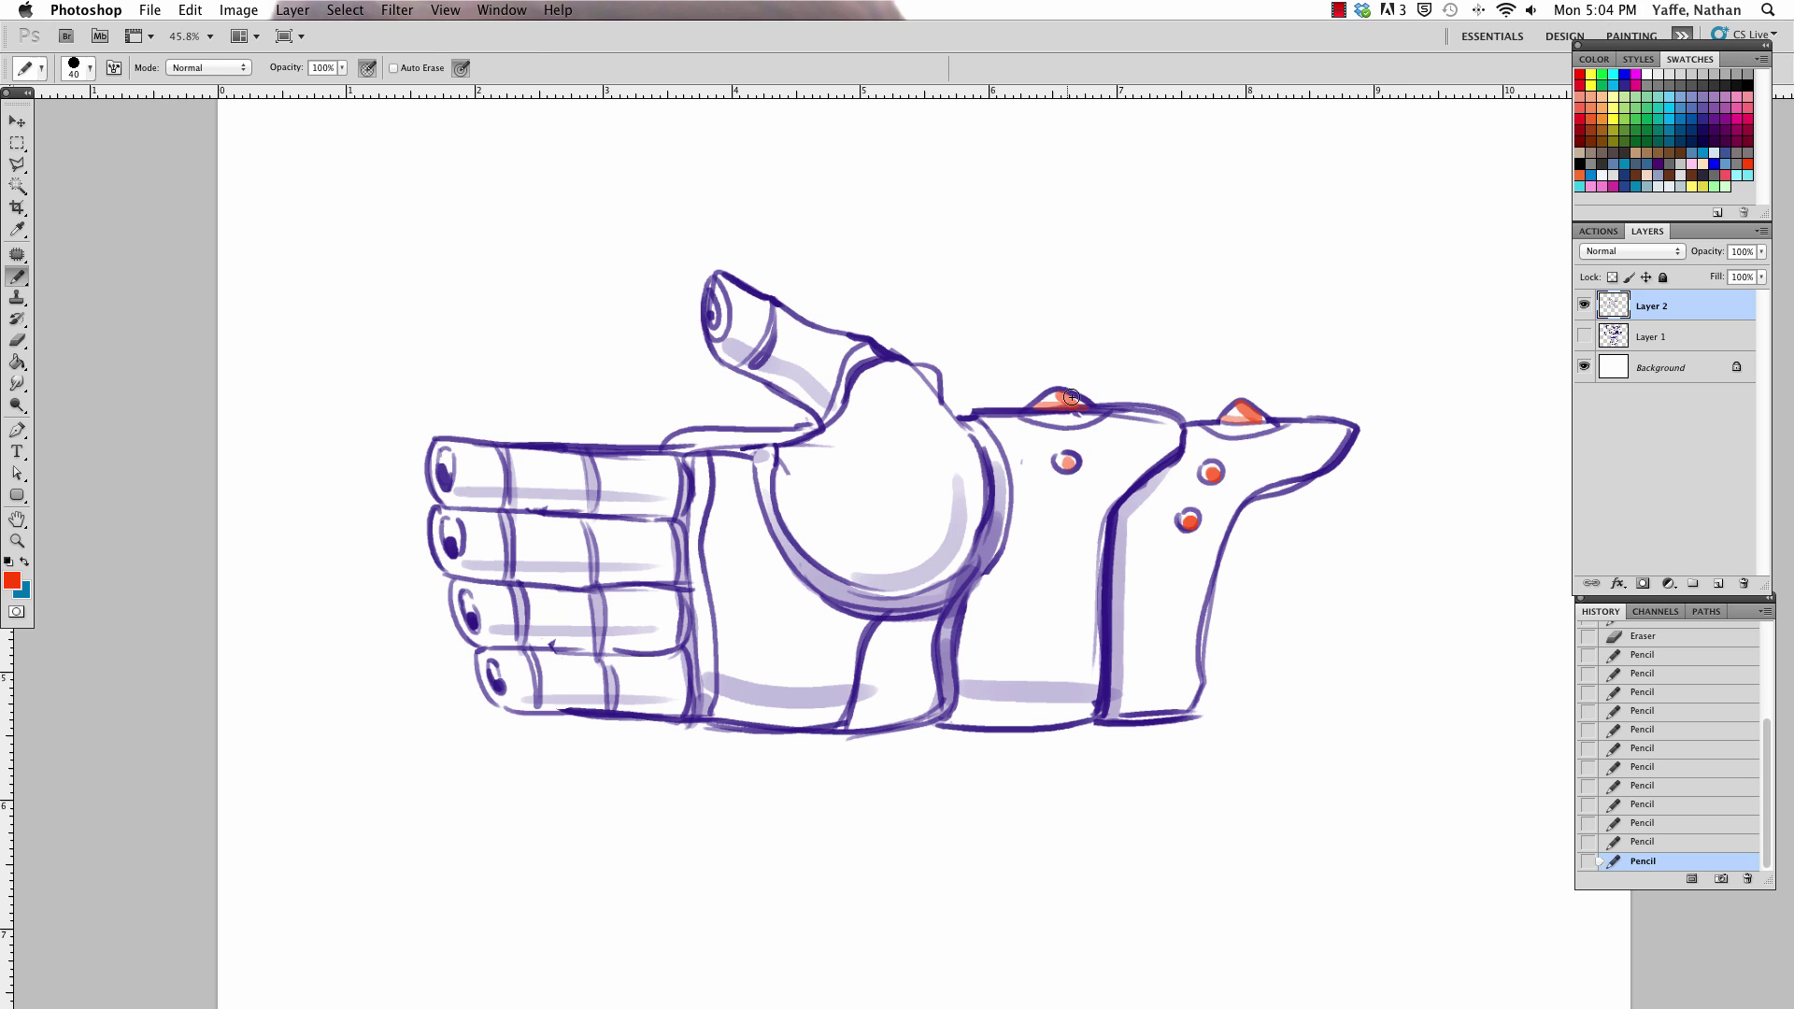
Erase excess and stray red from the two bumps
{"action": "key", "text": "e"}
{"action": "left_click_drag", "start_coordinate": [1046, 400], "coordinate": [1079, 396]}
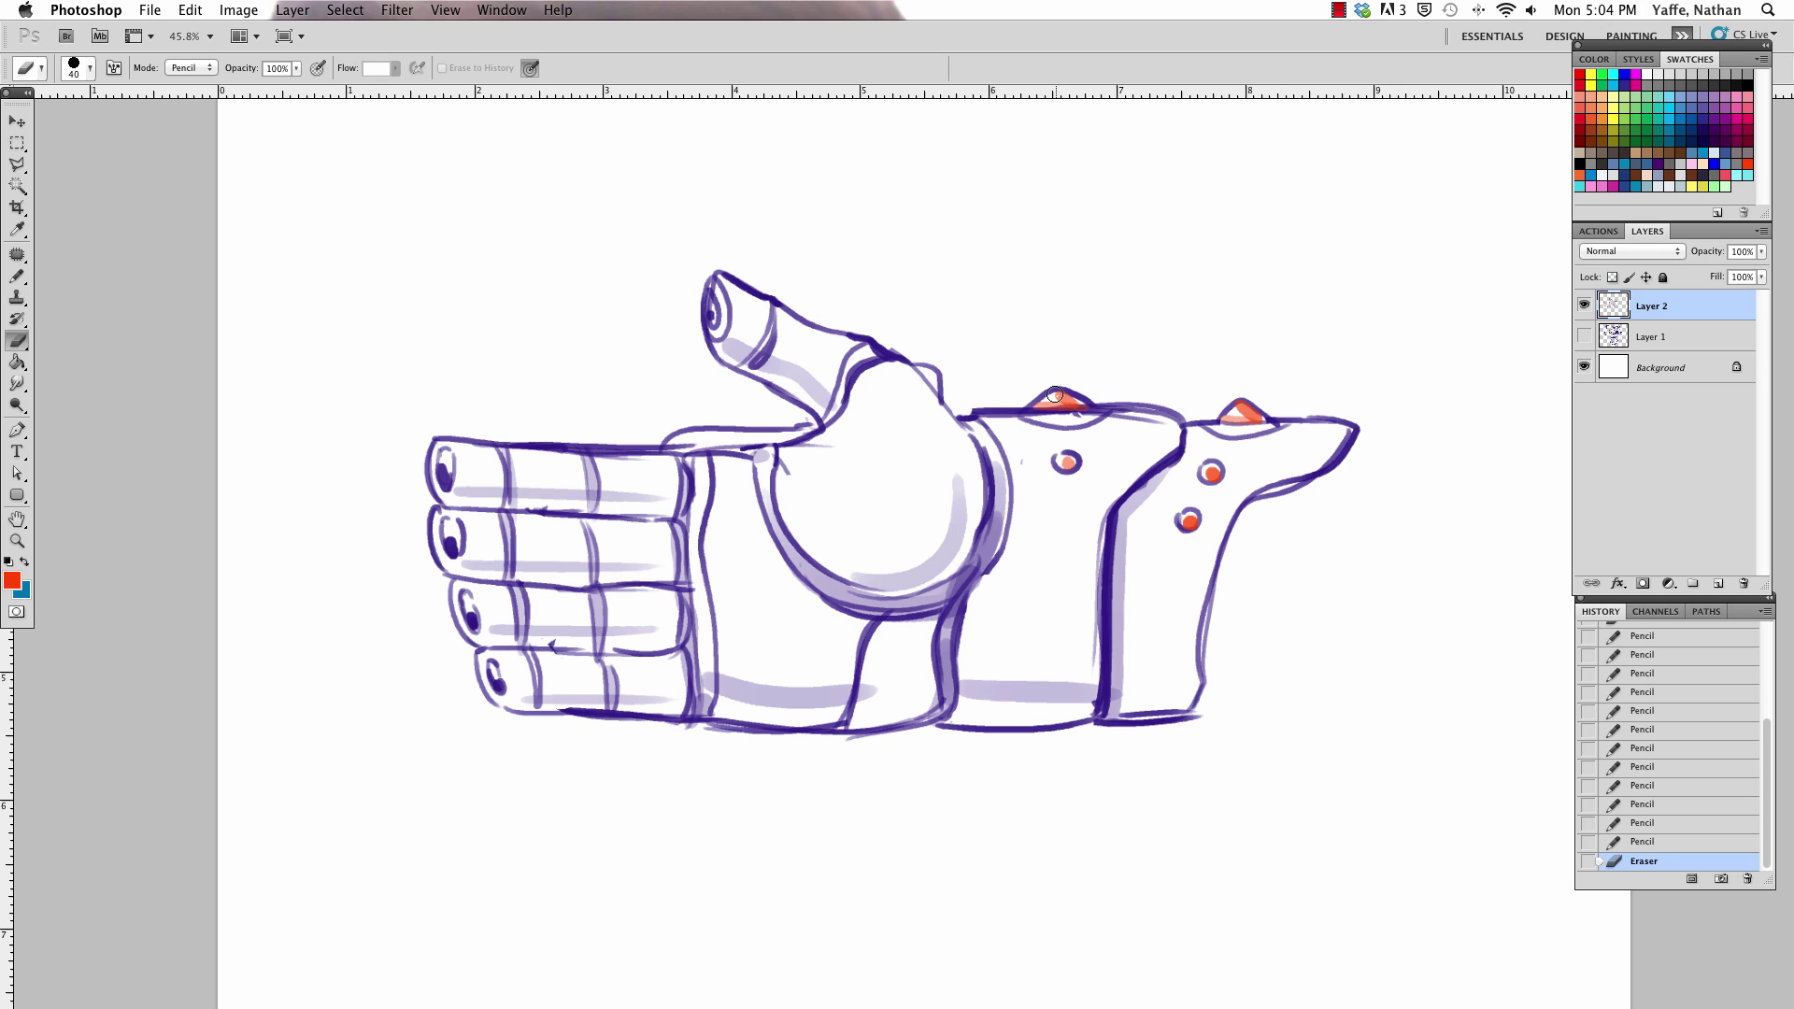
{"action": "key", "text": "bracketleft"}
{"action": "left_click", "coordinate": [1055, 395]}
{"action": "left_click", "coordinate": [1238, 409]}
Sample the purple line colour and outline both red bumps in purple
{"action": "key", "text": "b"}
{"action": "left_click", "coordinate": [869, 364], "text": "alt"}
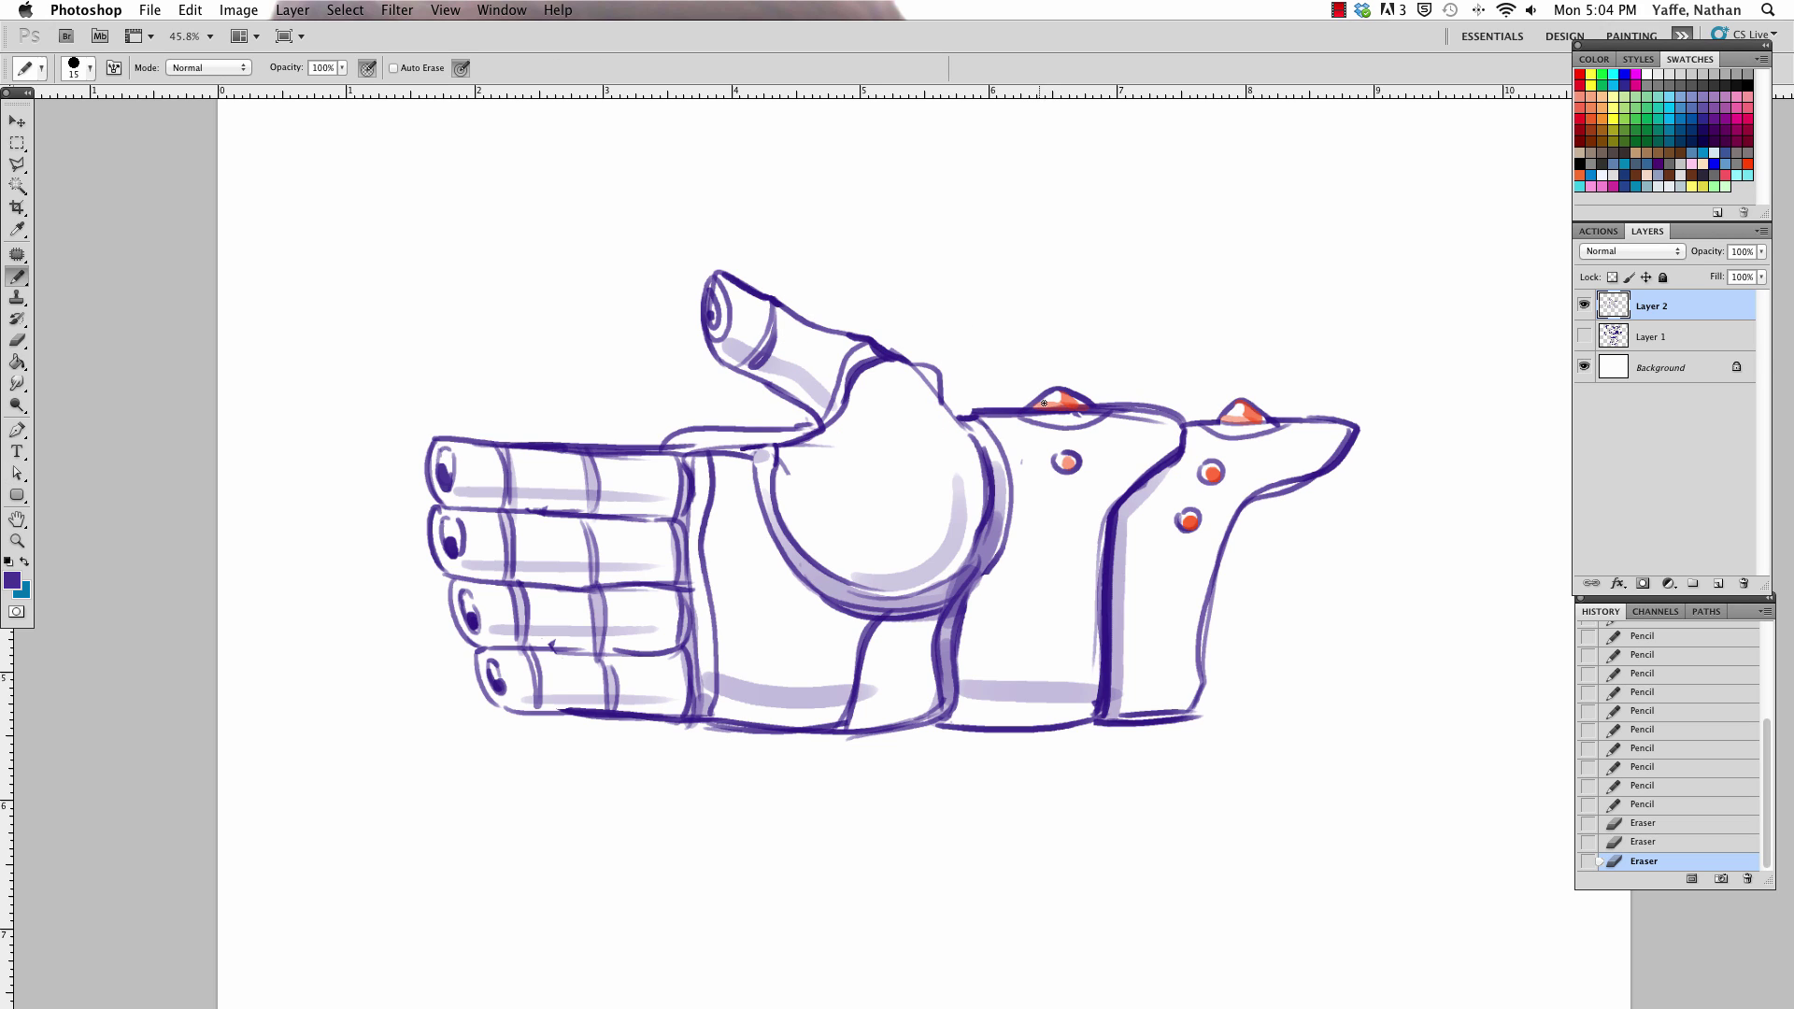
{"action": "left_click_drag", "start_coordinate": [1027, 409], "coordinate": [1074, 393]}
{"action": "left_click_drag", "start_coordinate": [1220, 423], "coordinate": [1241, 399]}
{"action": "left_click_drag", "start_coordinate": [1242, 399], "coordinate": [1270, 425]}
{"action": "key", "text": "ctrl+minus"}
{"action": "key", "text": "ctrl+minus"}
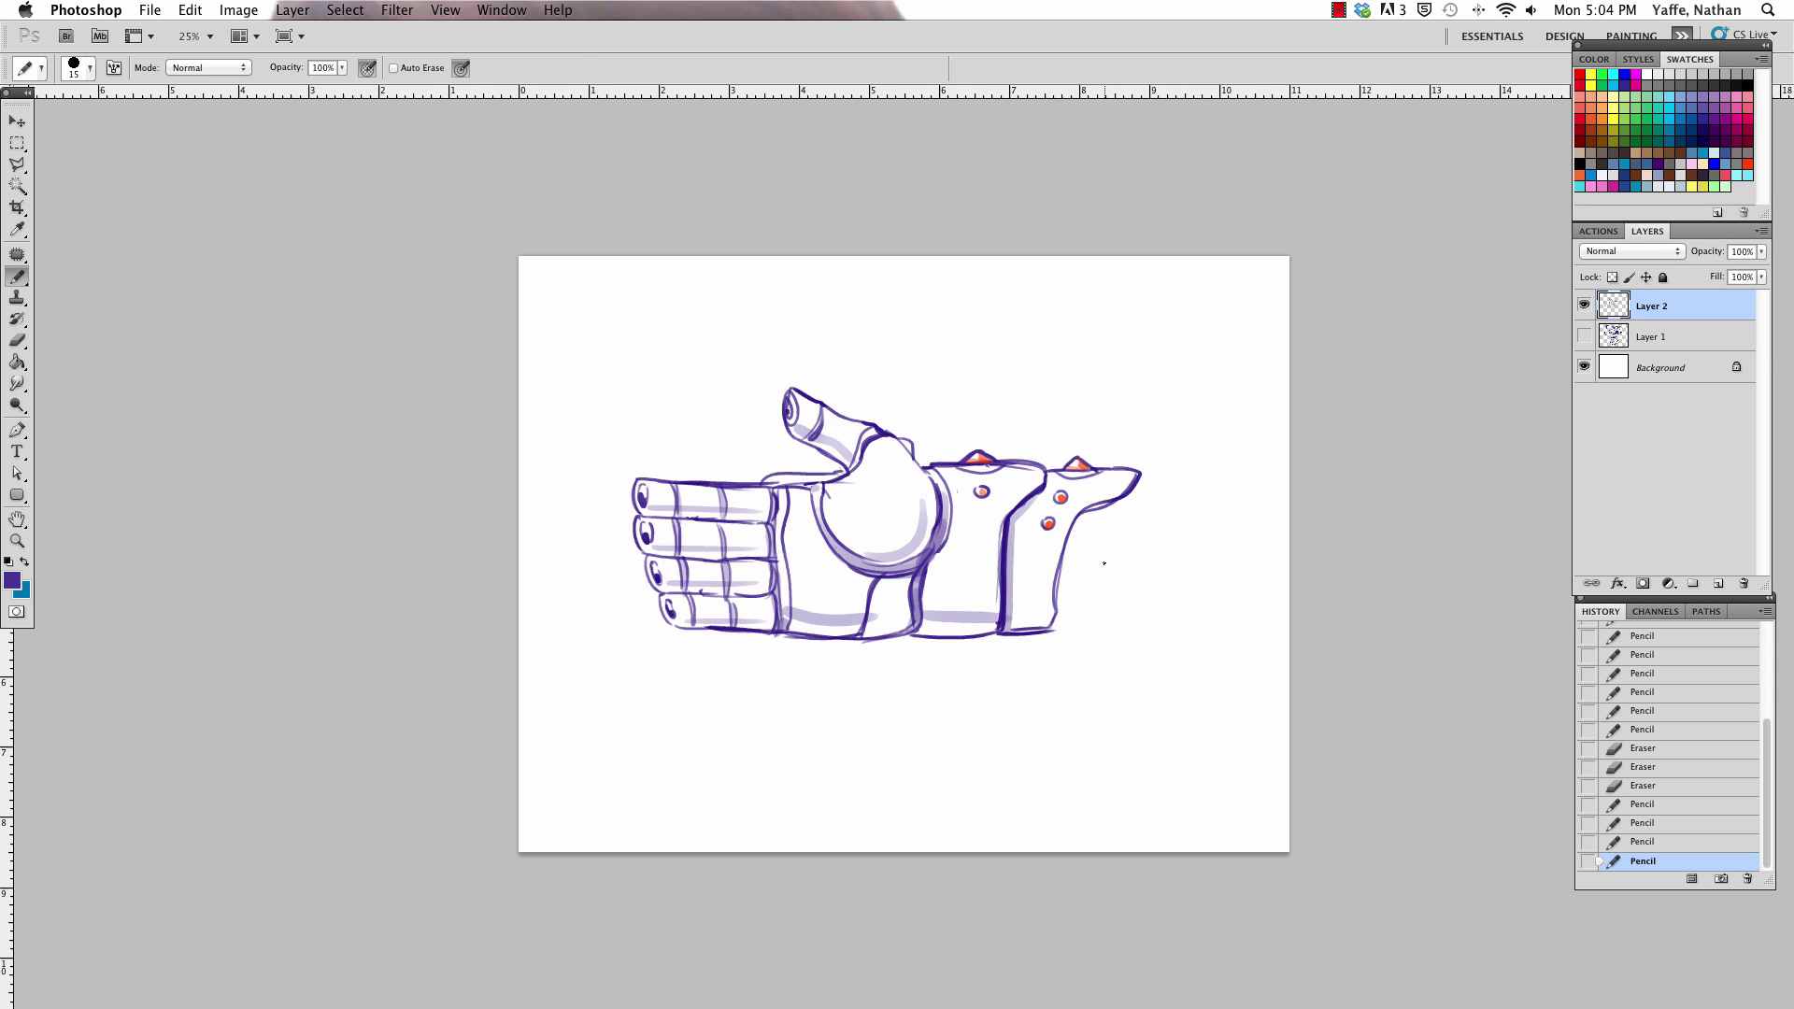
Shrink and rotate the hand layer upright, then move it to the canvas's right side
{"action": "key", "text": "a"}
{"action": "key", "text": "v"}
{"action": "left_click_drag", "start_coordinate": [1045, 548], "coordinate": [1168, 680]}
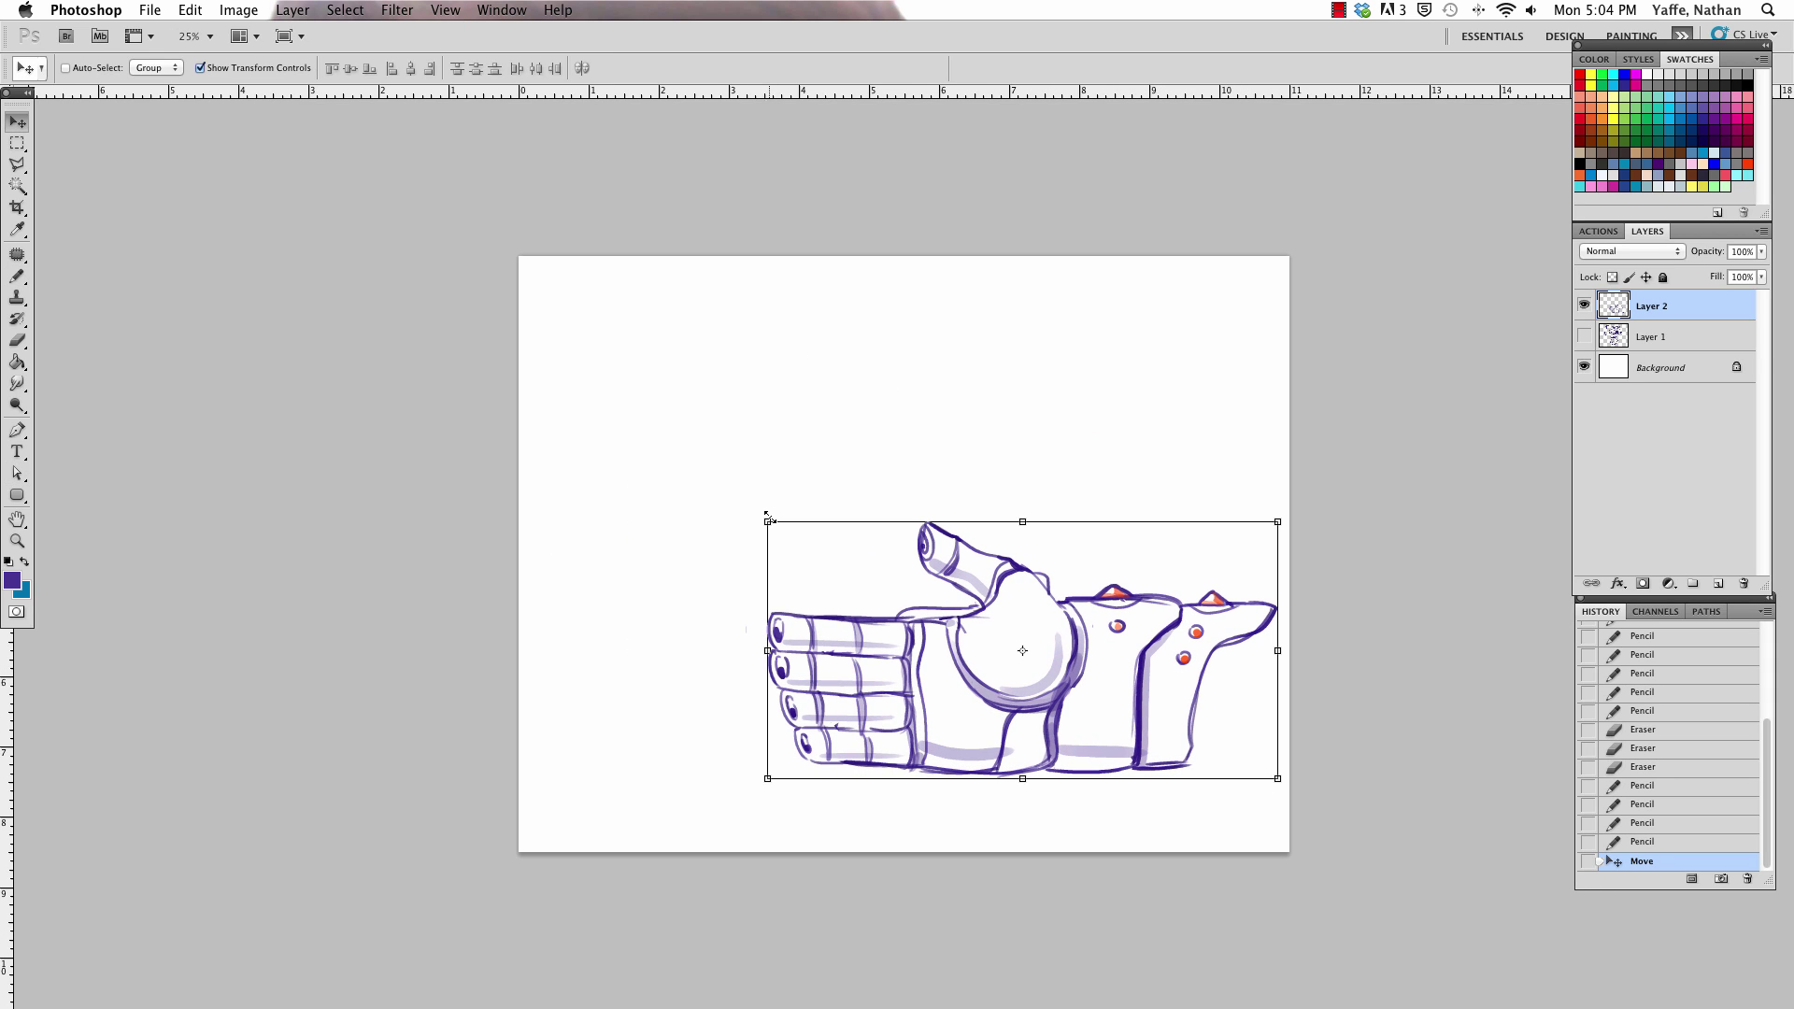
{"action": "left_click_drag", "start_coordinate": [767, 521], "coordinate": [810, 607]}
{"action": "key", "text": "Return"}
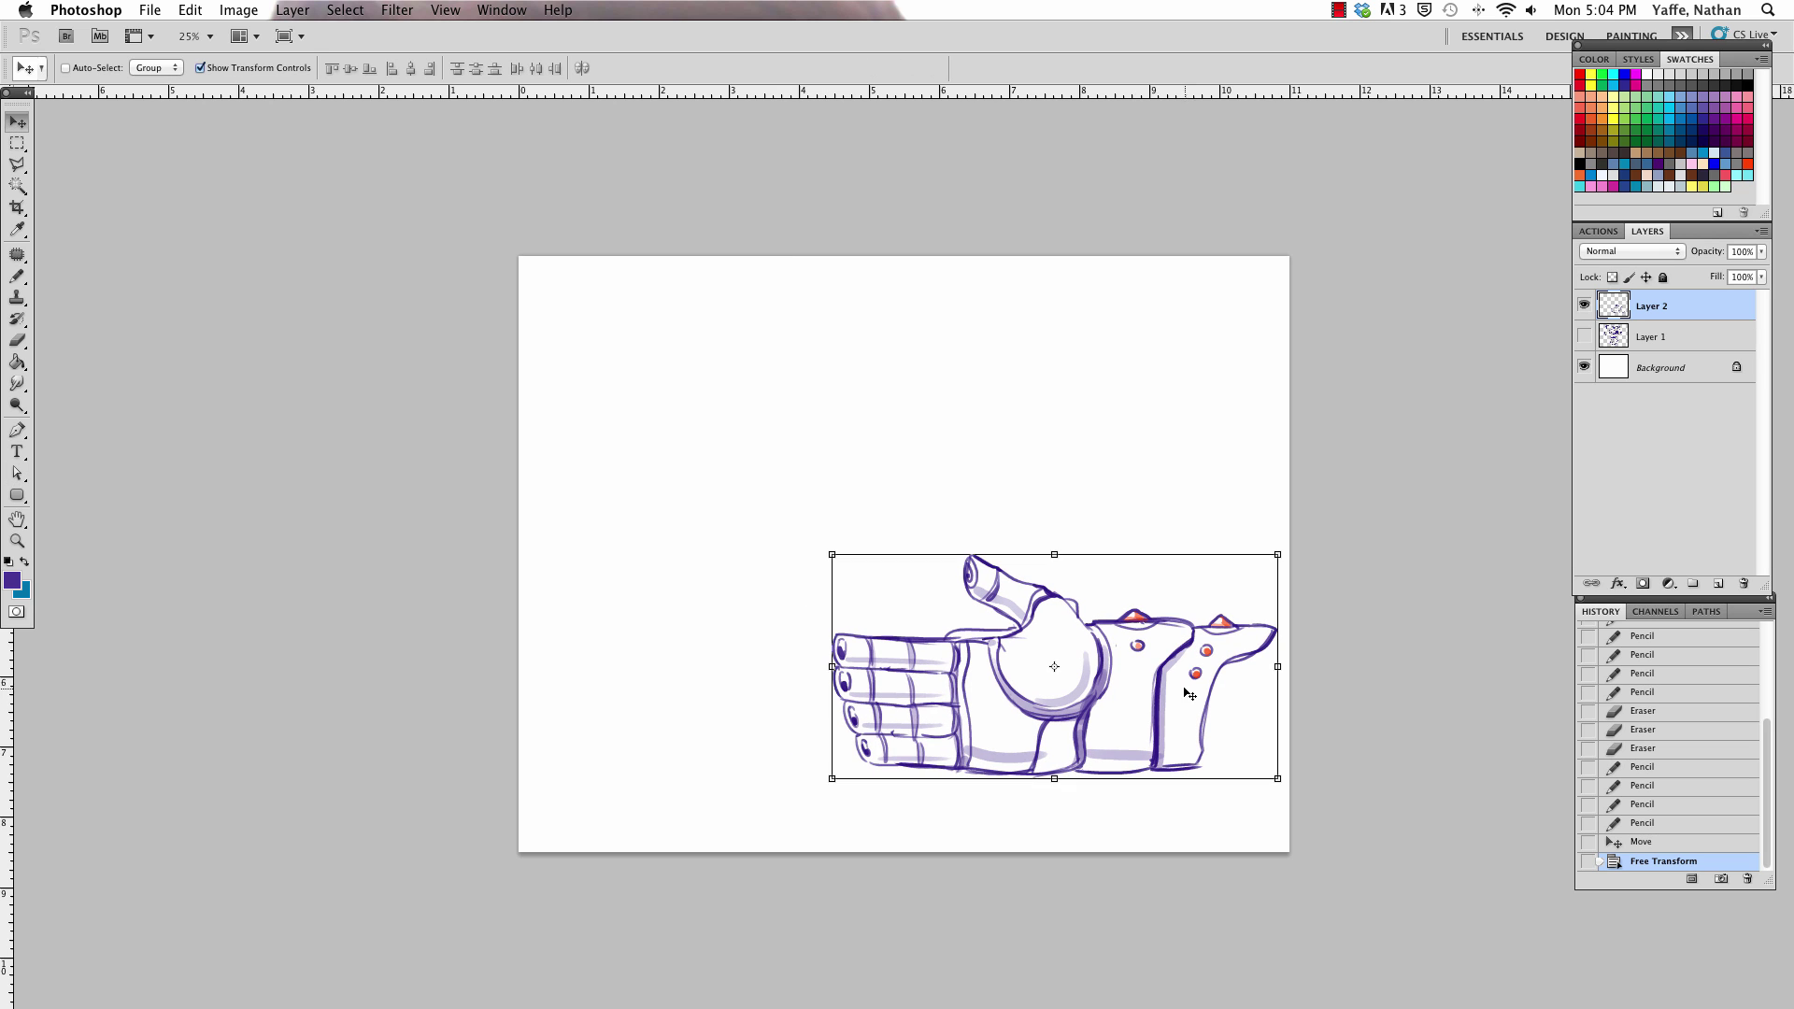
{"action": "mouse_move", "coordinate": [1282, 545]}
{"action": "left_mouse_down"}
{"action": "mouse_move", "coordinate": [1282, 464]}
{"action": "mouse_move", "coordinate": [1110, 814]}
{"action": "left_mouse_up"}
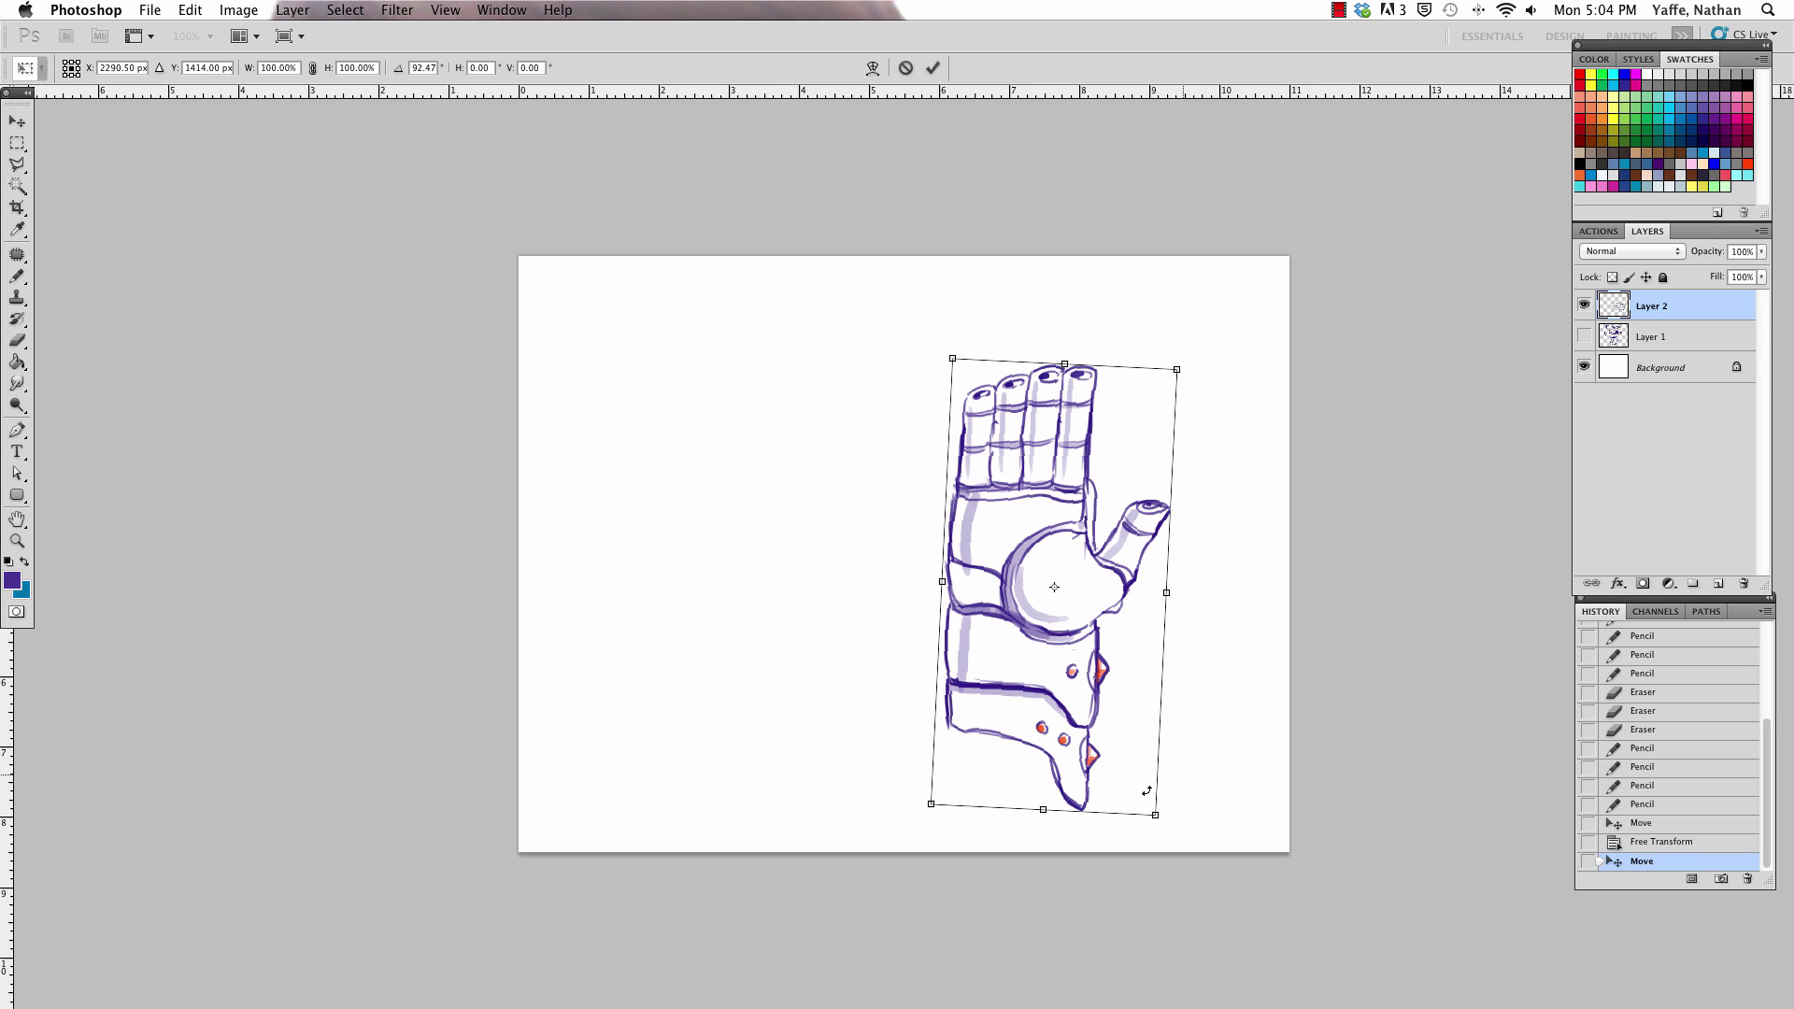
{"action": "key", "text": "Return"}
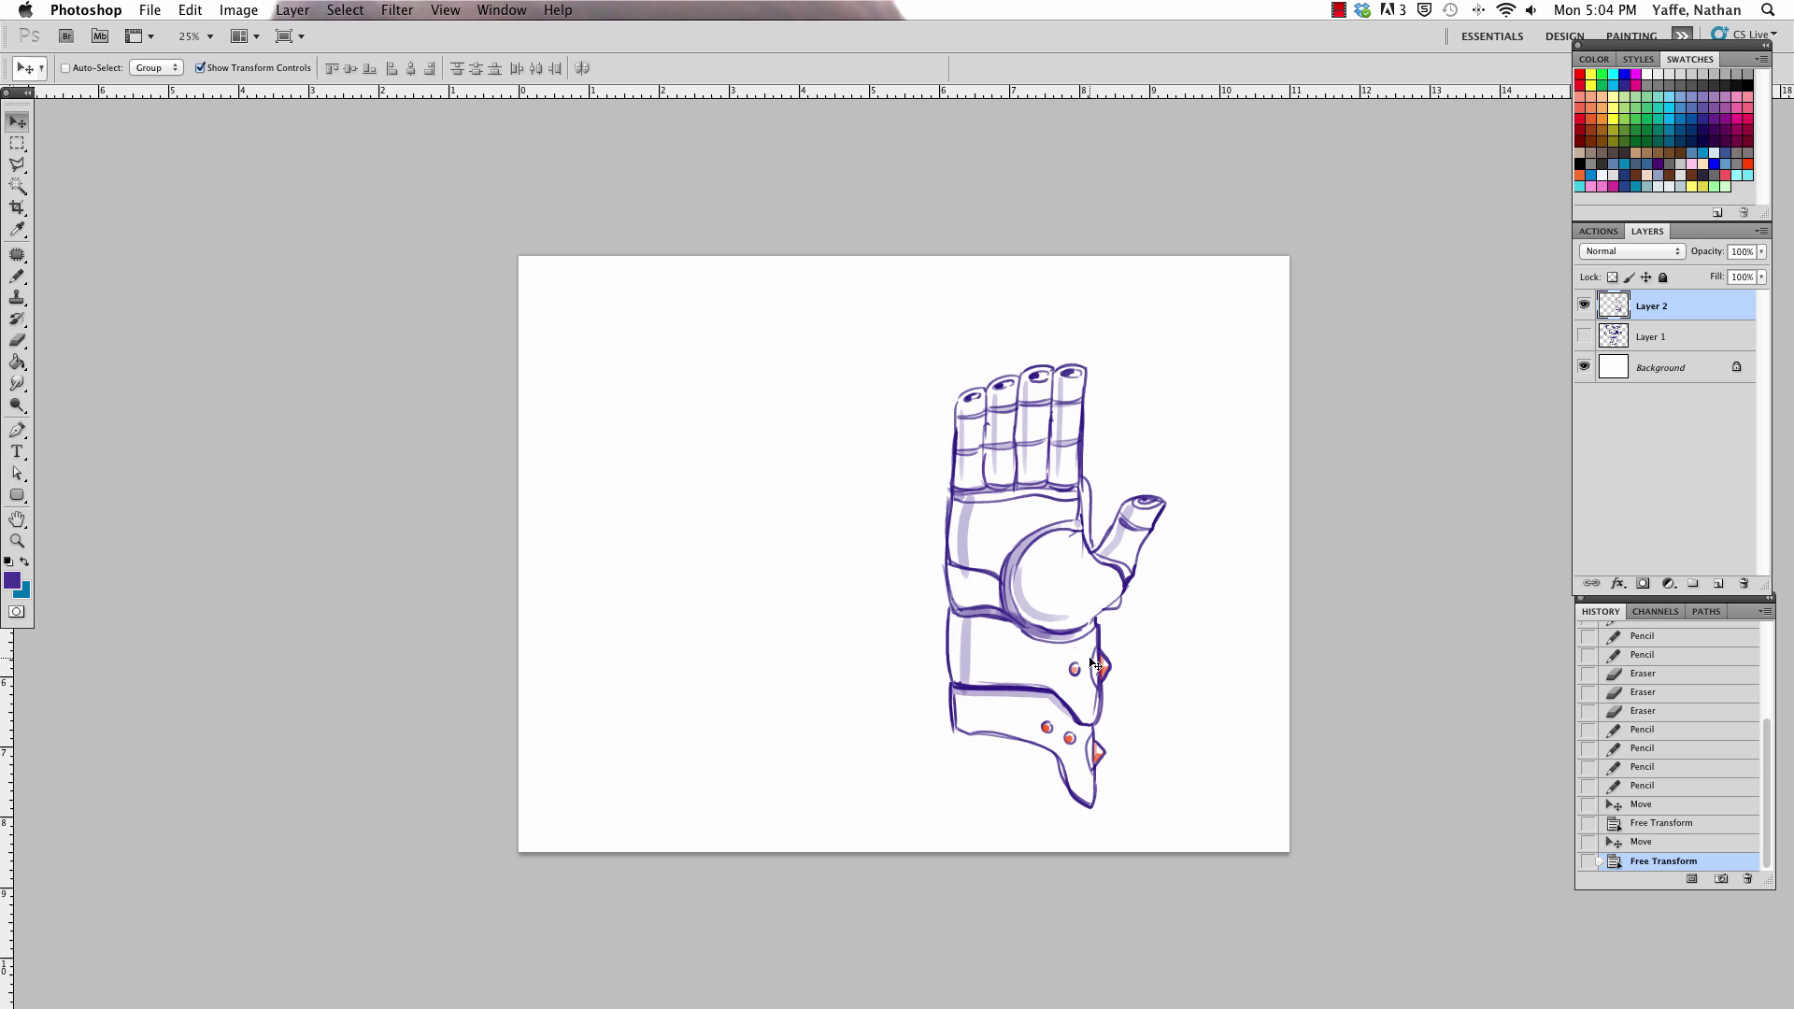
{"action": "left_click_drag", "start_coordinate": [1082, 672], "coordinate": [1174, 654]}
{"action": "key", "text": "a"}
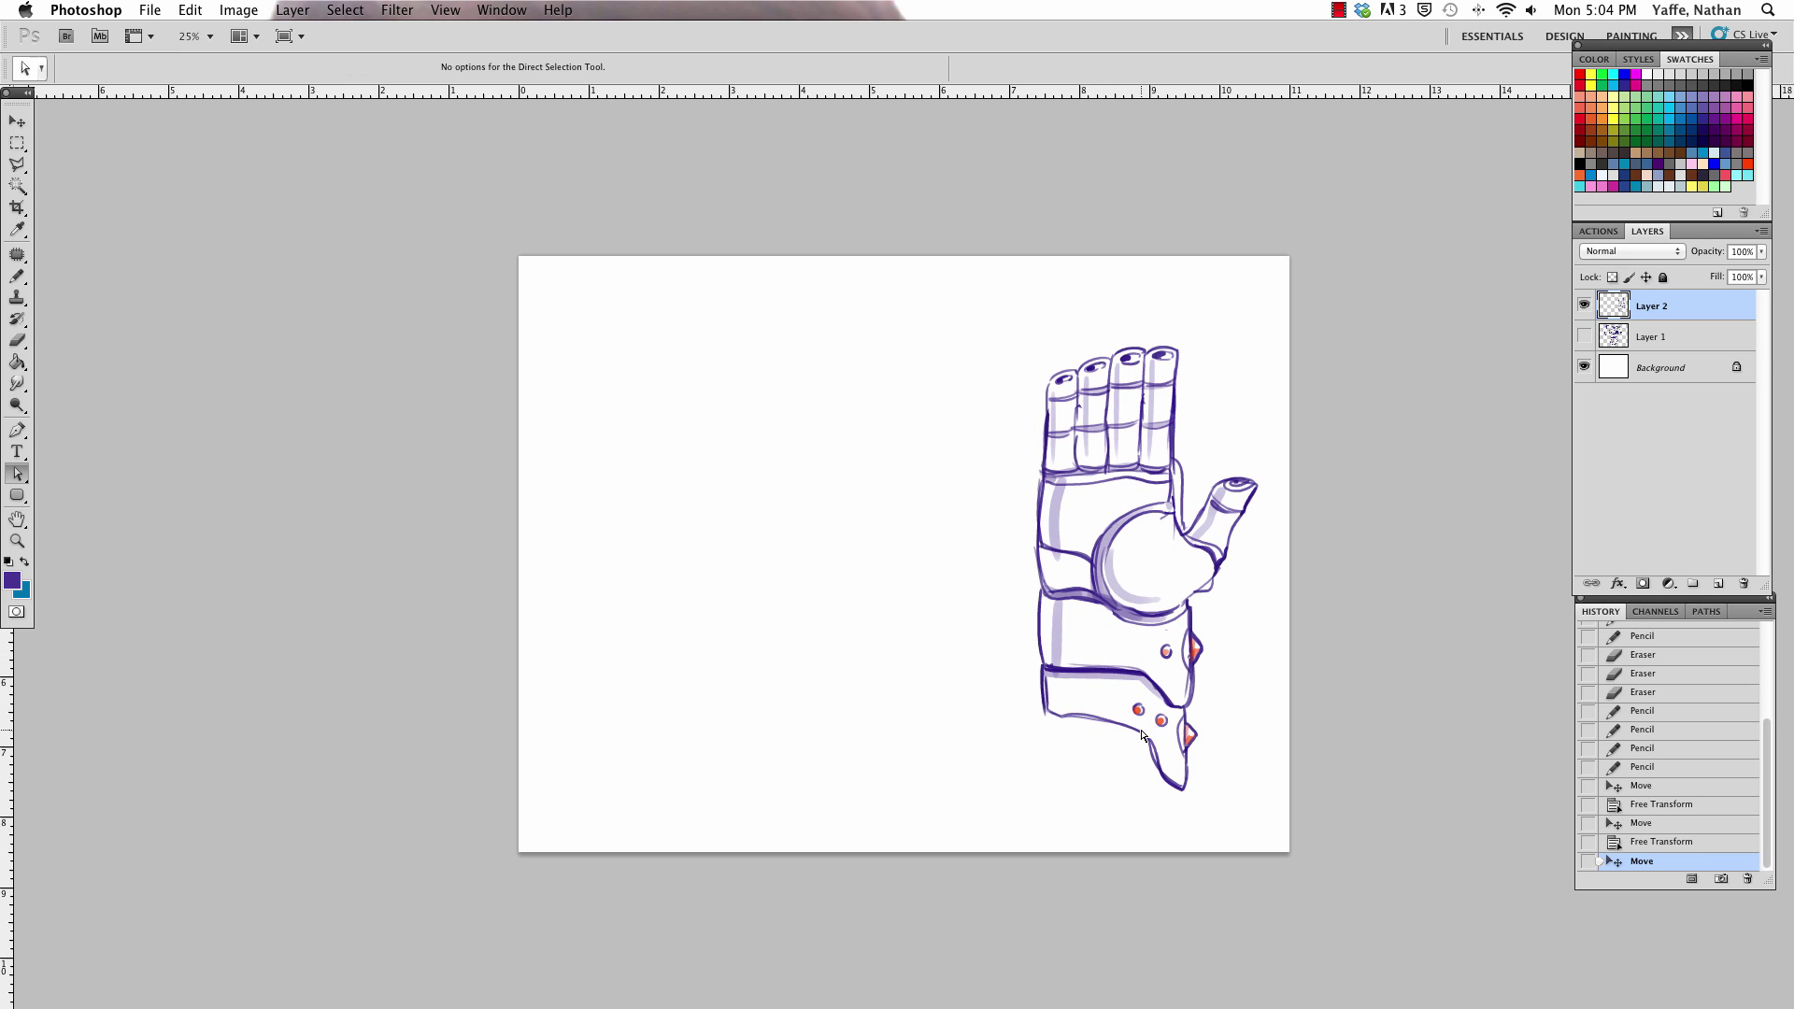
Sample the dark purple from the hand, return to the Pencil, and zoom to 50%
{"action": "key", "text": "i"}
{"action": "left_click", "coordinate": [1102, 663]}
{"action": "left_click", "coordinate": [17, 279]}
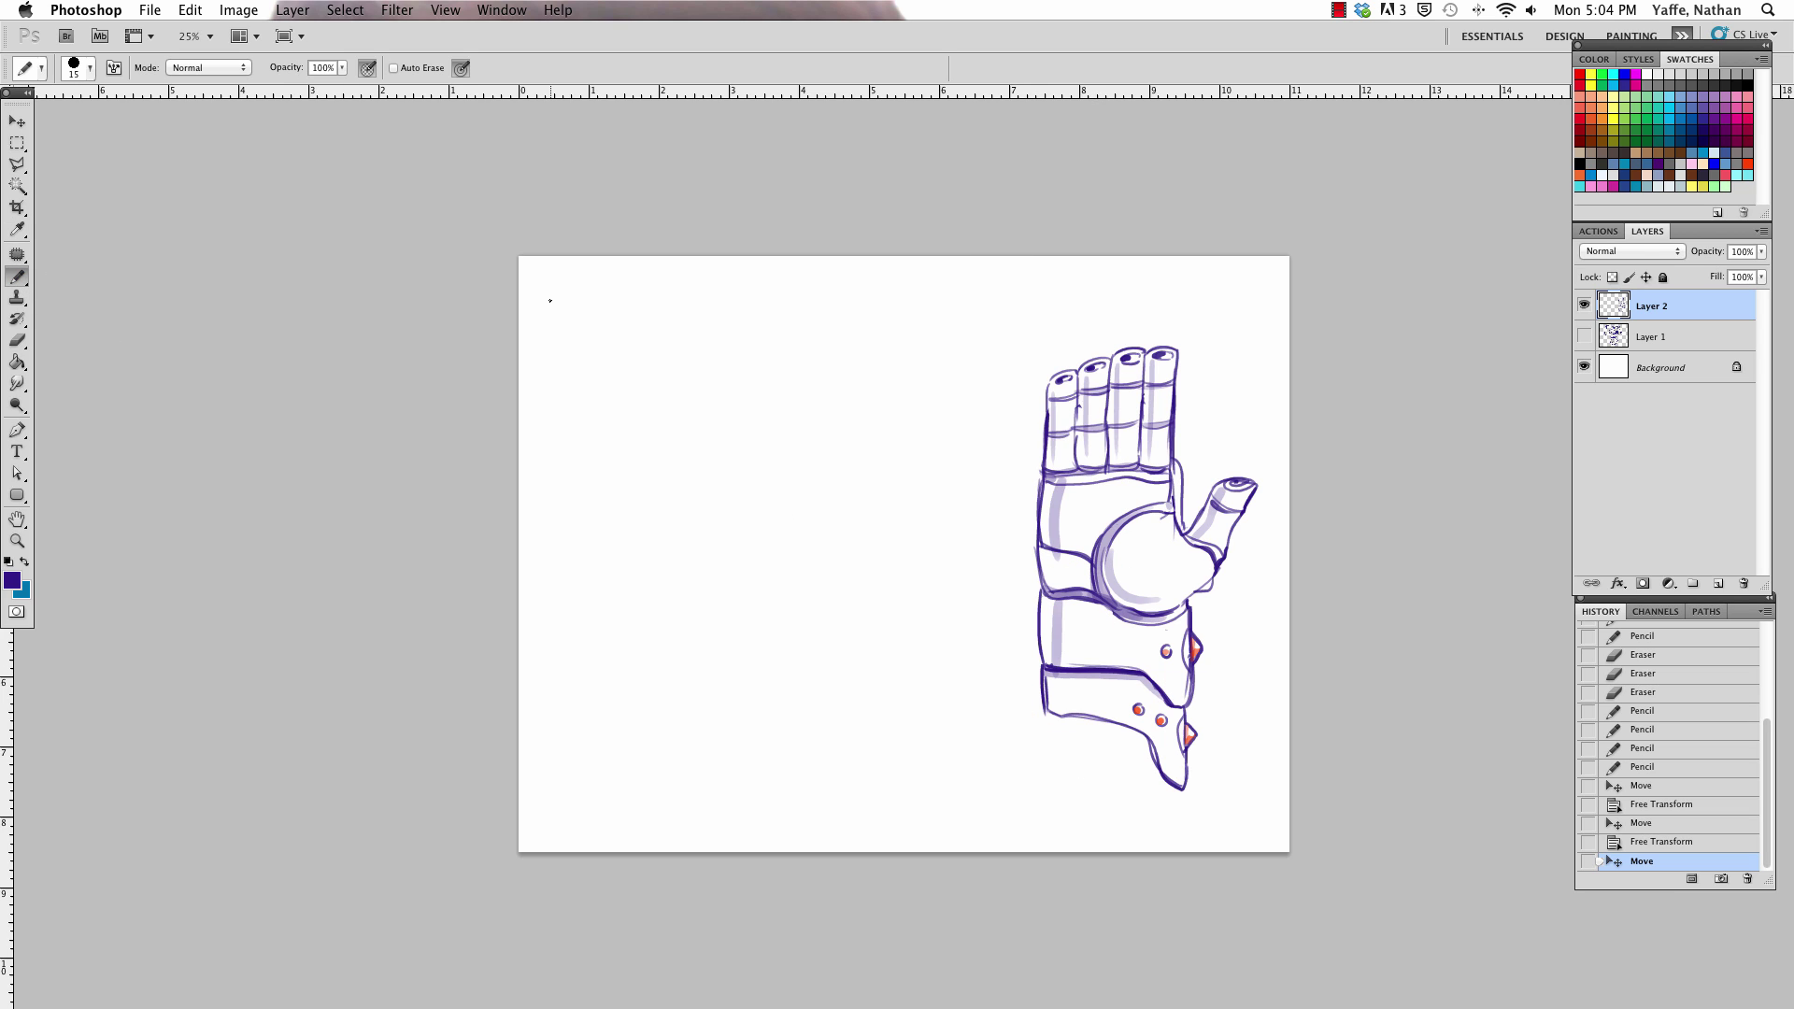
{"action": "key", "text": "super+equal"}
{"action": "key", "text": "super+equal"}
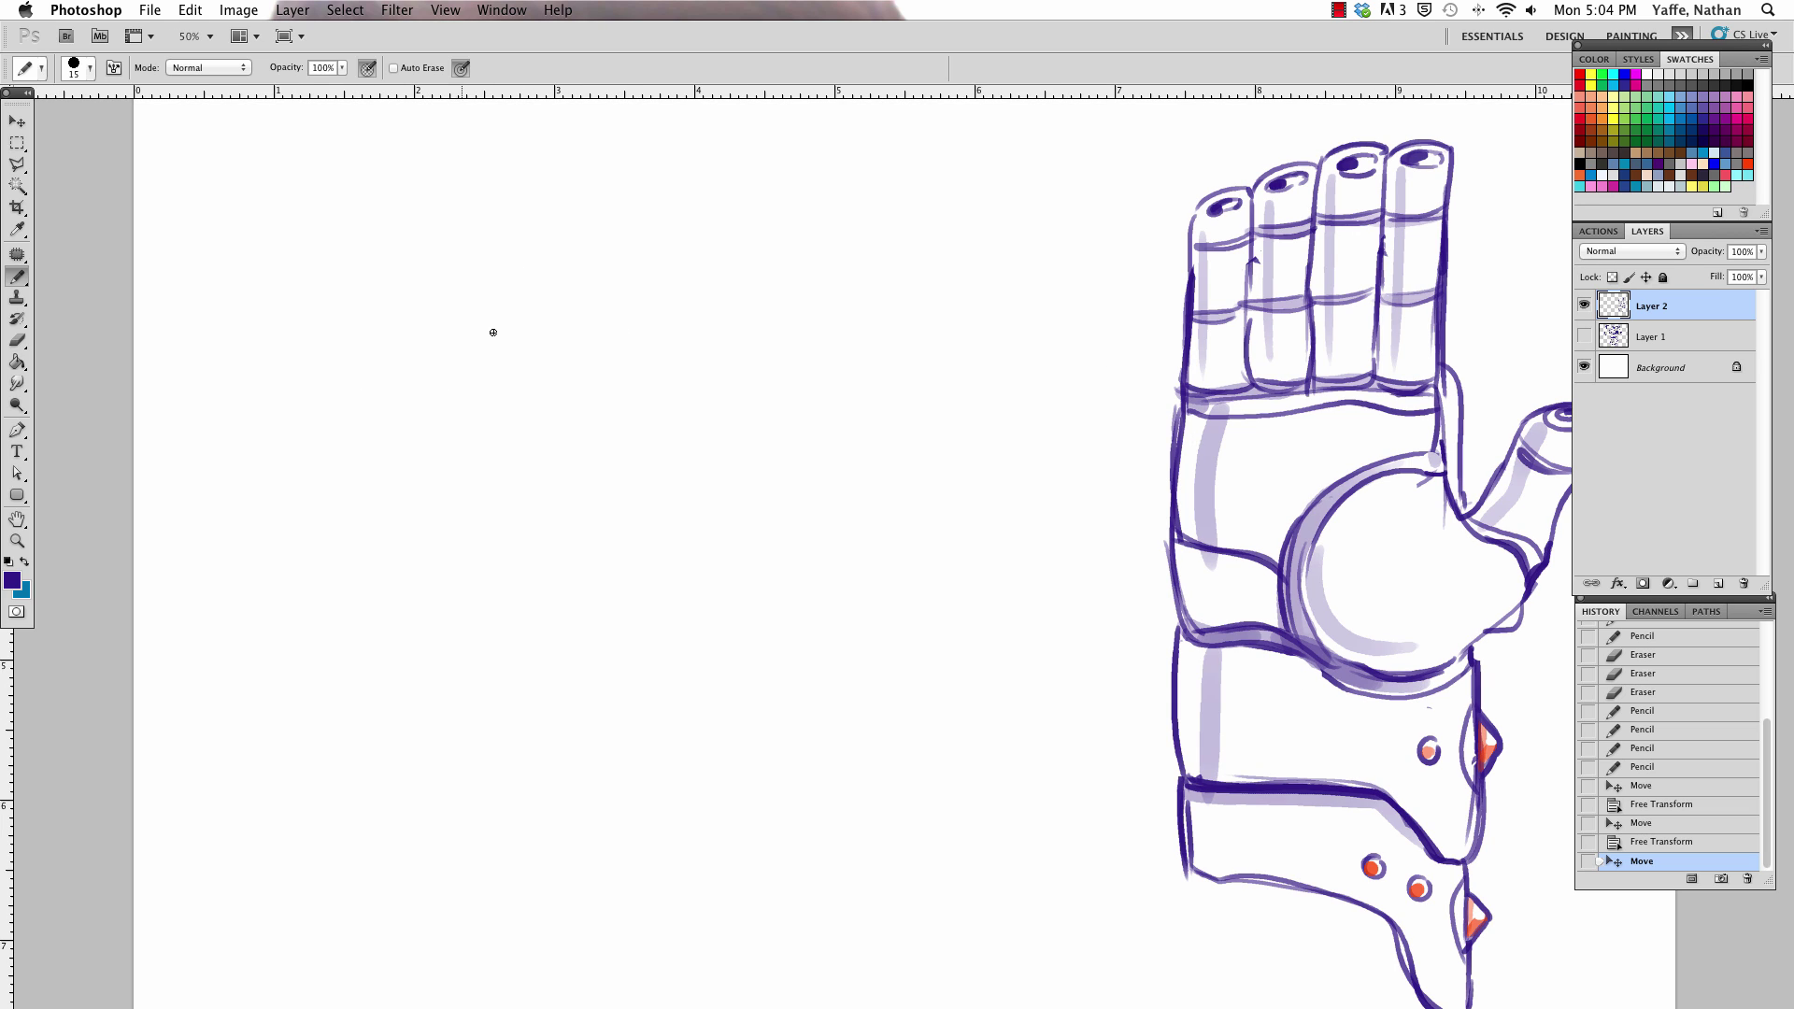
Pencil an oval head outline with an ear on its left and arcs on the right
{"action": "mouse_move", "coordinate": [357, 278]}
{"action": "left_mouse_down"}
{"action": "mouse_move", "coordinate": [393, 269]}
{"action": "mouse_move", "coordinate": [519, 551]}
{"action": "left_mouse_up"}
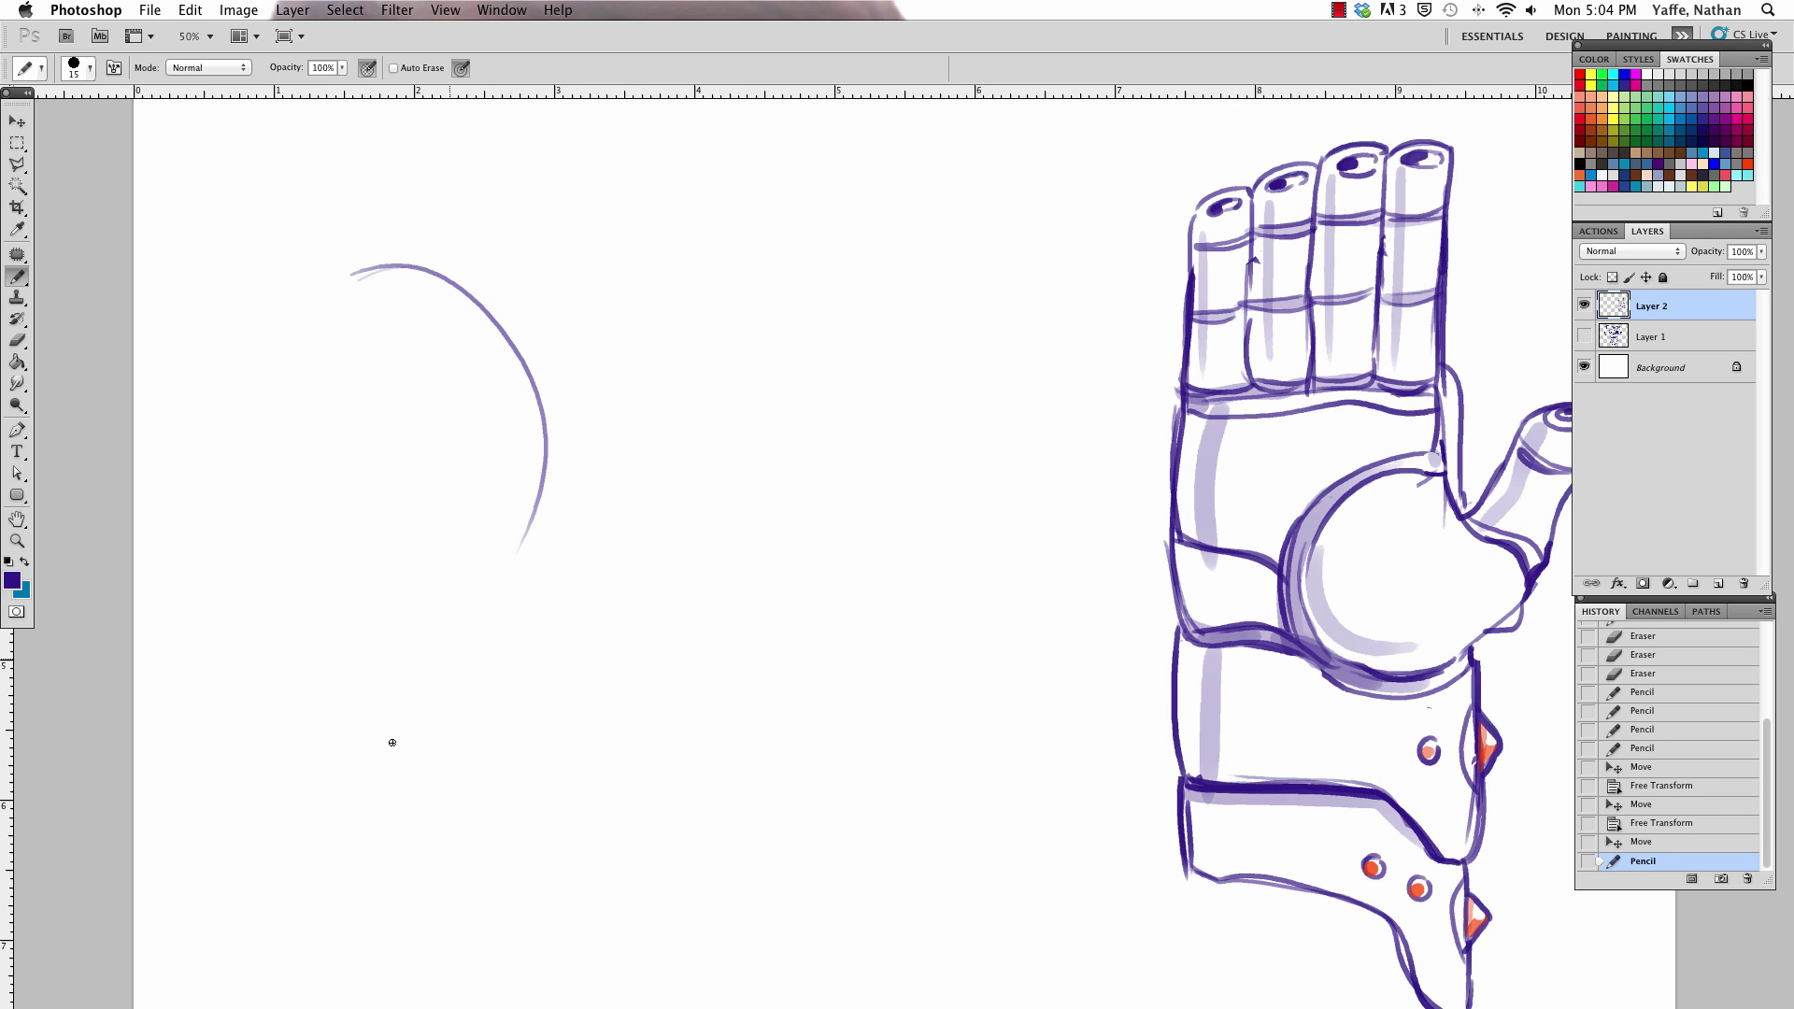
{"action": "left_click_drag", "start_coordinate": [355, 273], "coordinate": [336, 662]}
{"action": "left_click_drag", "start_coordinate": [265, 509], "coordinate": [286, 558]}
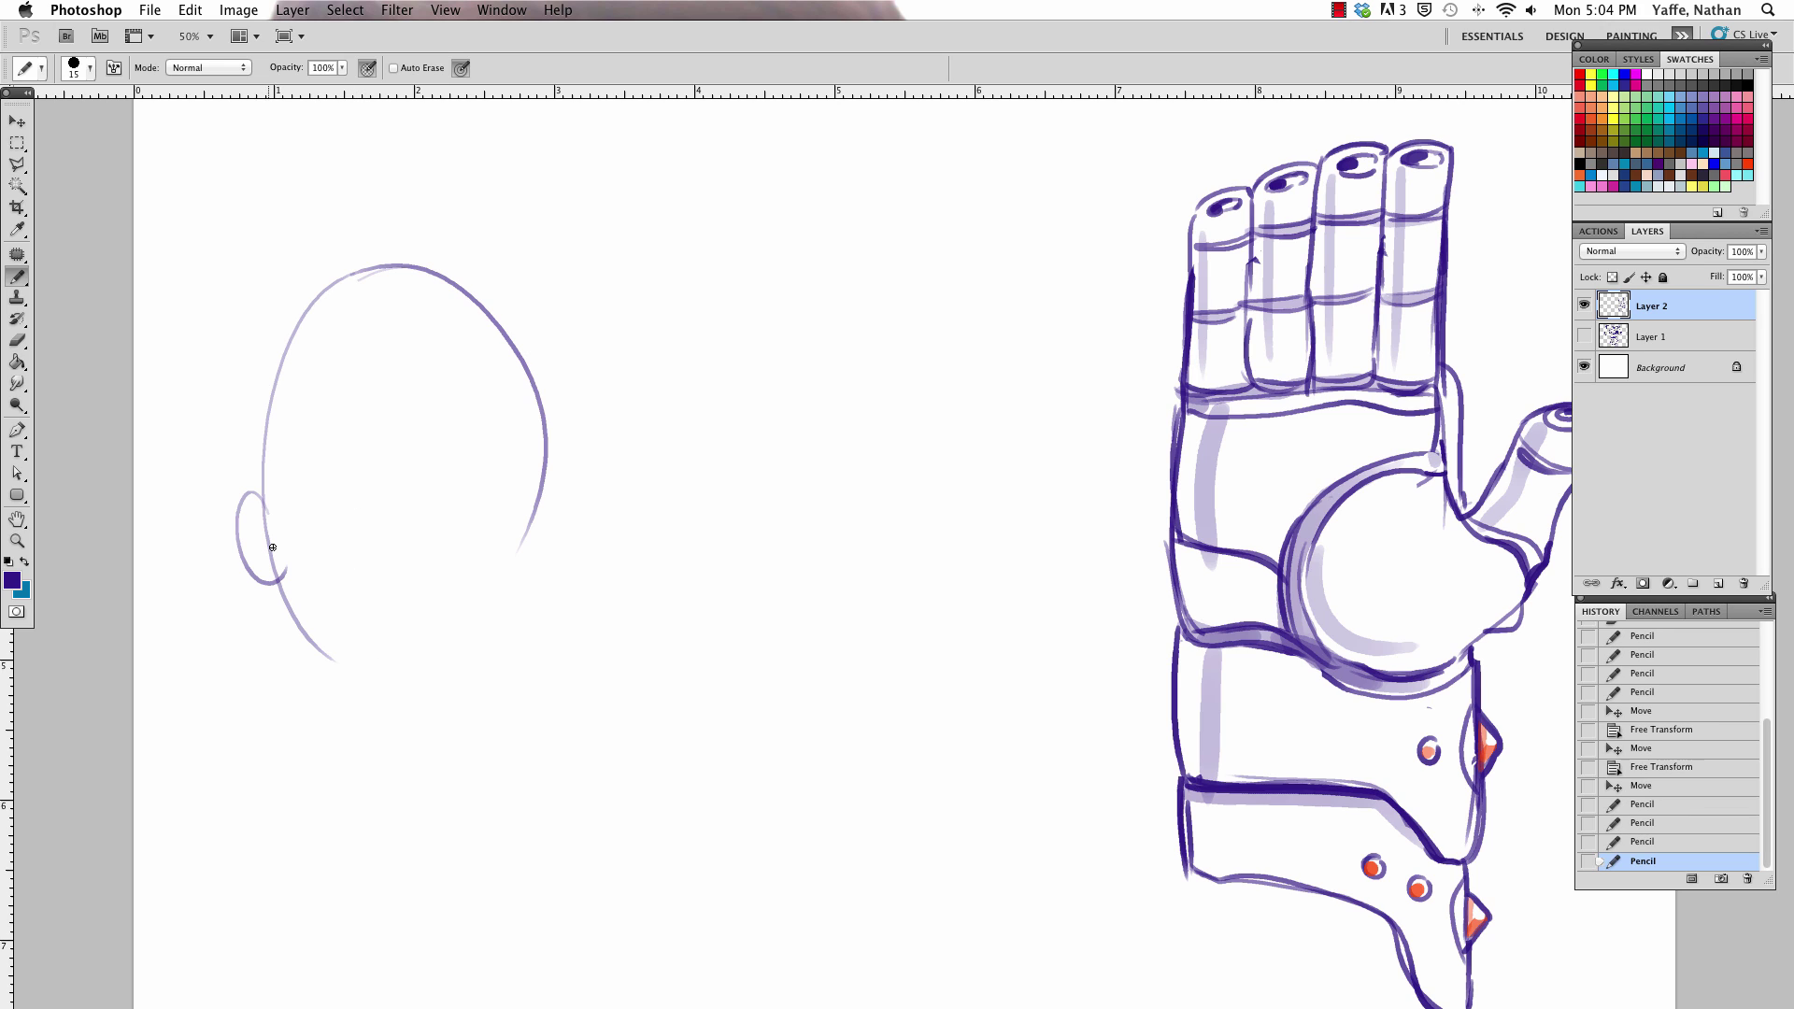
{"action": "left_click_drag", "start_coordinate": [435, 268], "coordinate": [577, 493]}
{"action": "left_click_drag", "start_coordinate": [505, 315], "coordinate": [546, 570]}
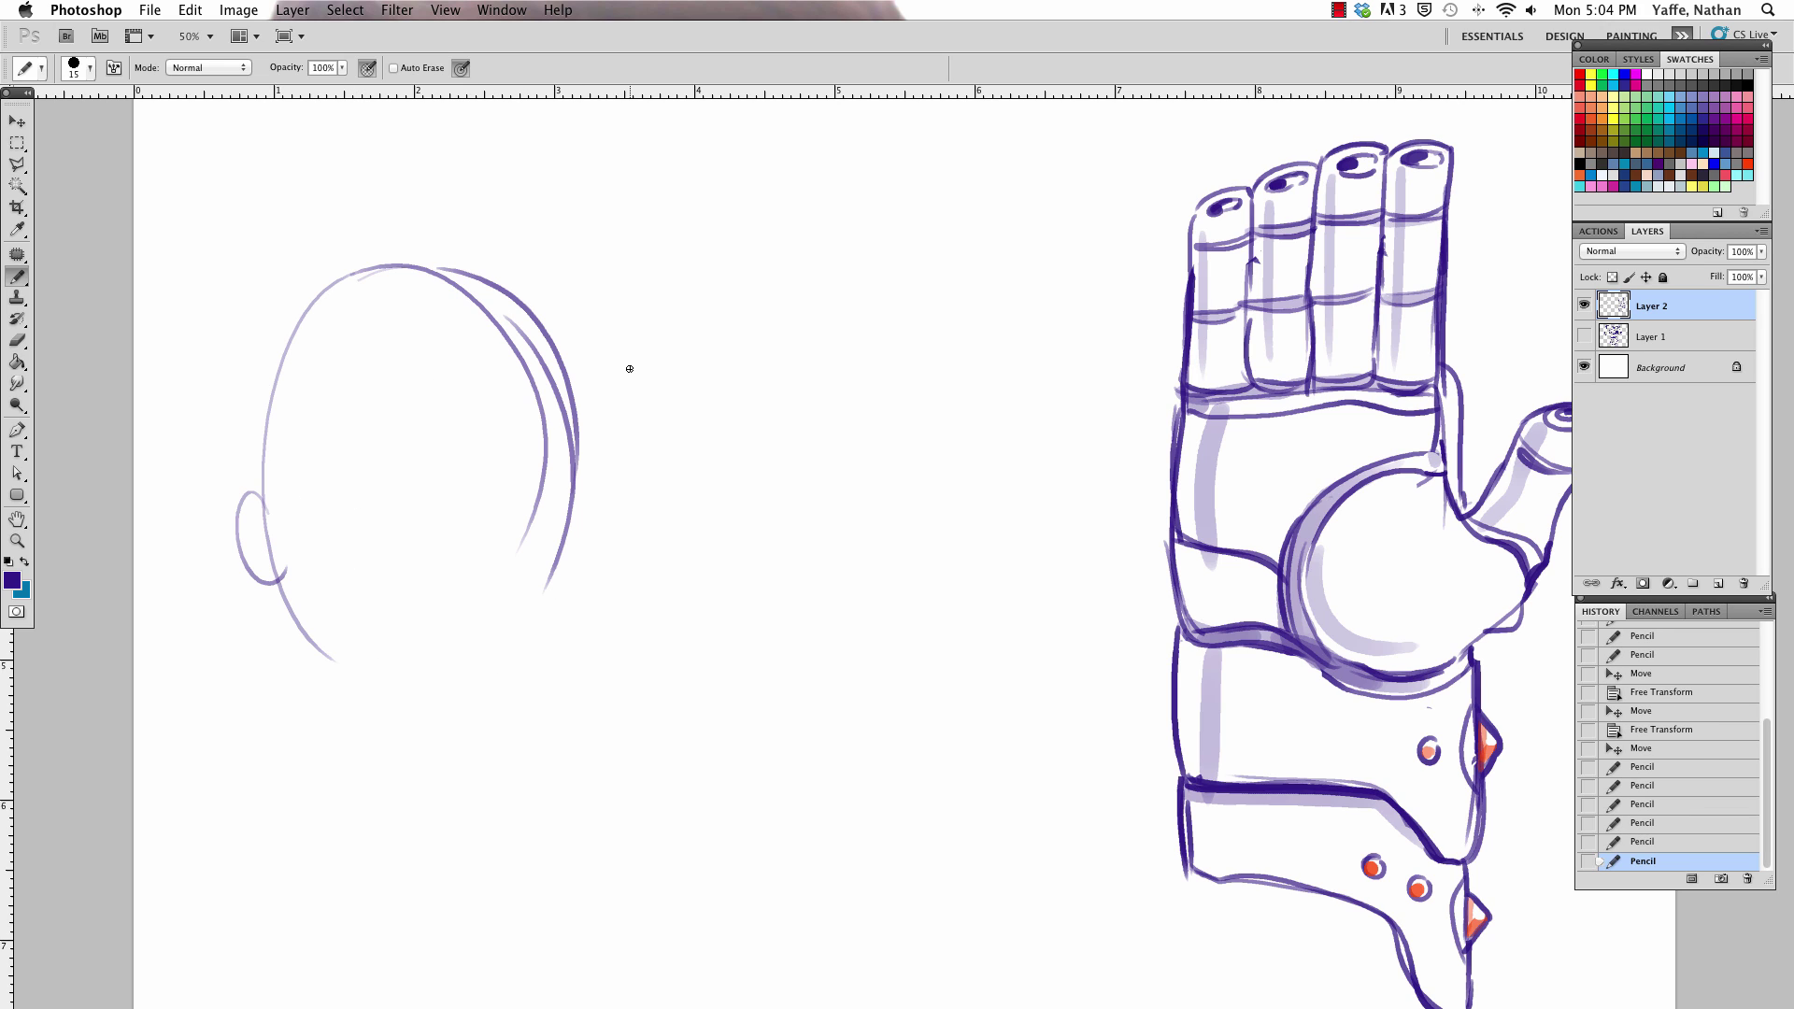
Erase the extra inner arcs and stray bumps, and redraw the ear outline darker
{"action": "mouse_move", "coordinate": [440, 289]}
{"action": "left_mouse_down"}
{"action": "mouse_move", "coordinate": [521, 340]}
{"action": "mouse_move", "coordinate": [540, 520]}
{"action": "mouse_move", "coordinate": [539, 384]}
{"action": "left_mouse_up"}
{"action": "mouse_move", "coordinate": [263, 509]}
{"action": "left_mouse_down"}
{"action": "mouse_move", "coordinate": [276, 569]}
{"action": "mouse_move", "coordinate": [278, 490]}
{"action": "left_mouse_up"}
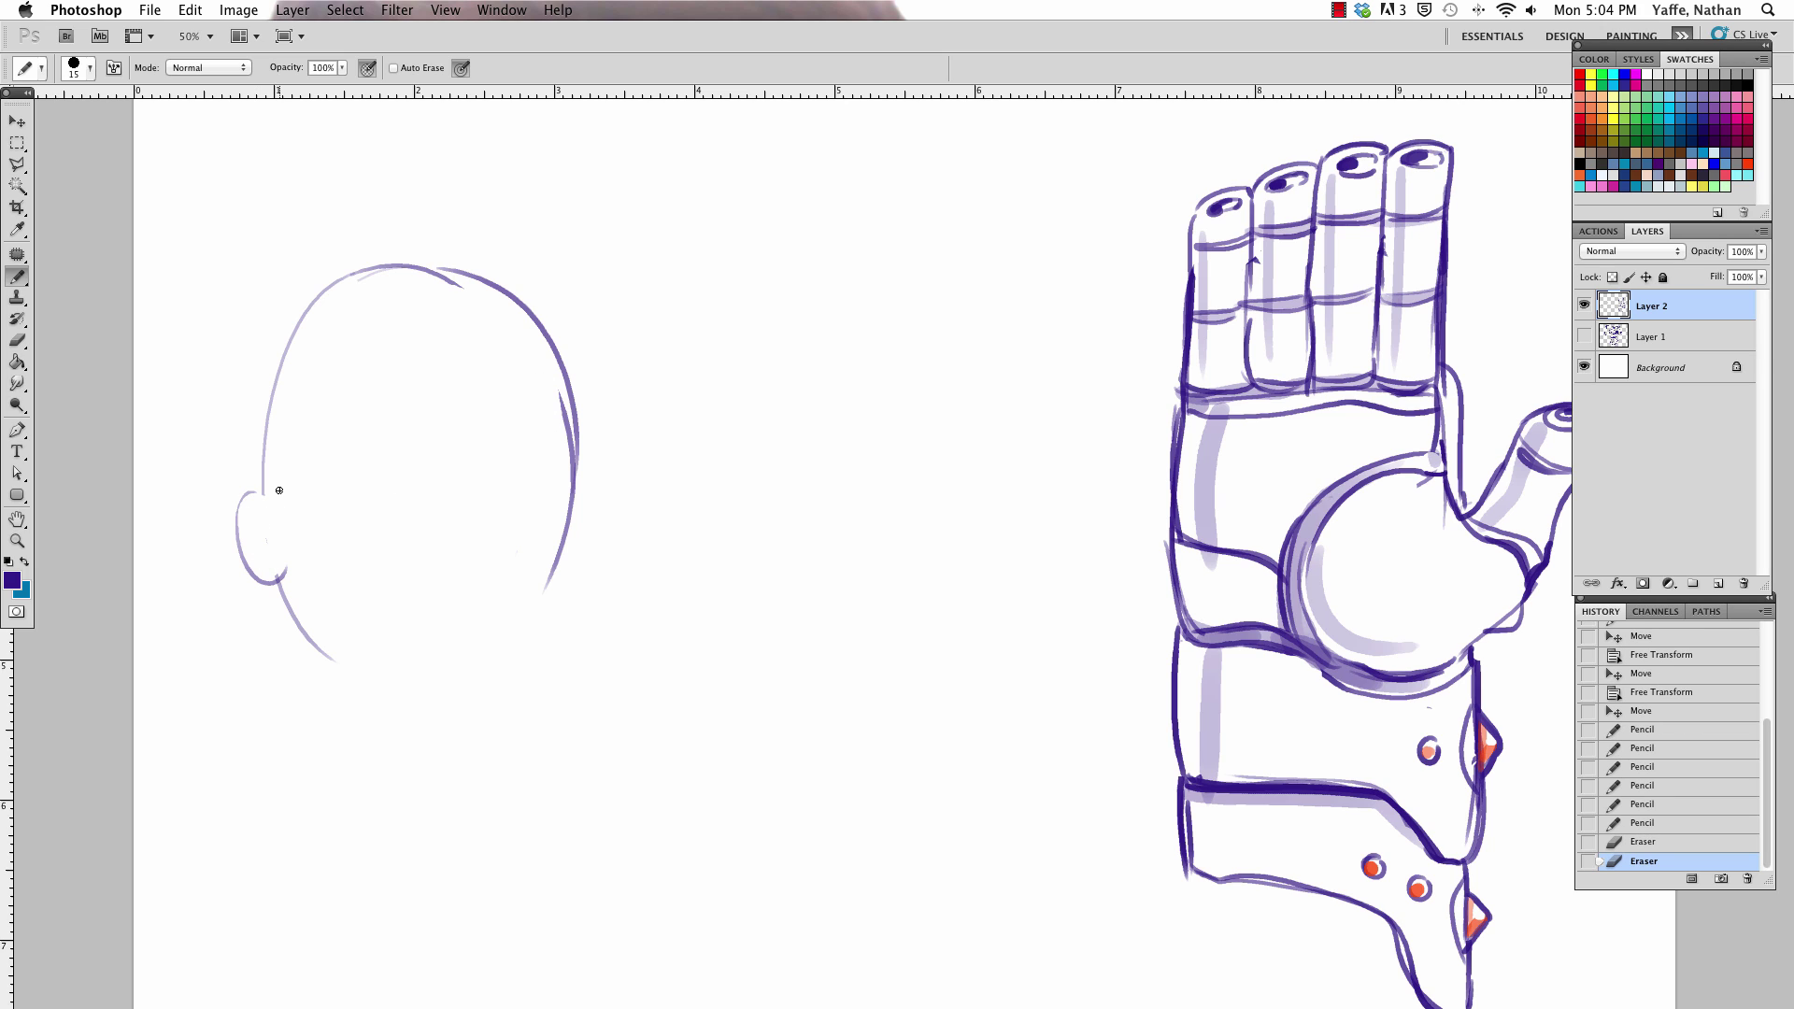
{"action": "mouse_move", "coordinate": [241, 561]}
{"action": "left_mouse_down"}
{"action": "mouse_move", "coordinate": [292, 504]}
{"action": "mouse_move", "coordinate": [306, 558]}
{"action": "left_mouse_up"}
{"action": "left_click_drag", "start_coordinate": [566, 411], "coordinate": [546, 591]}
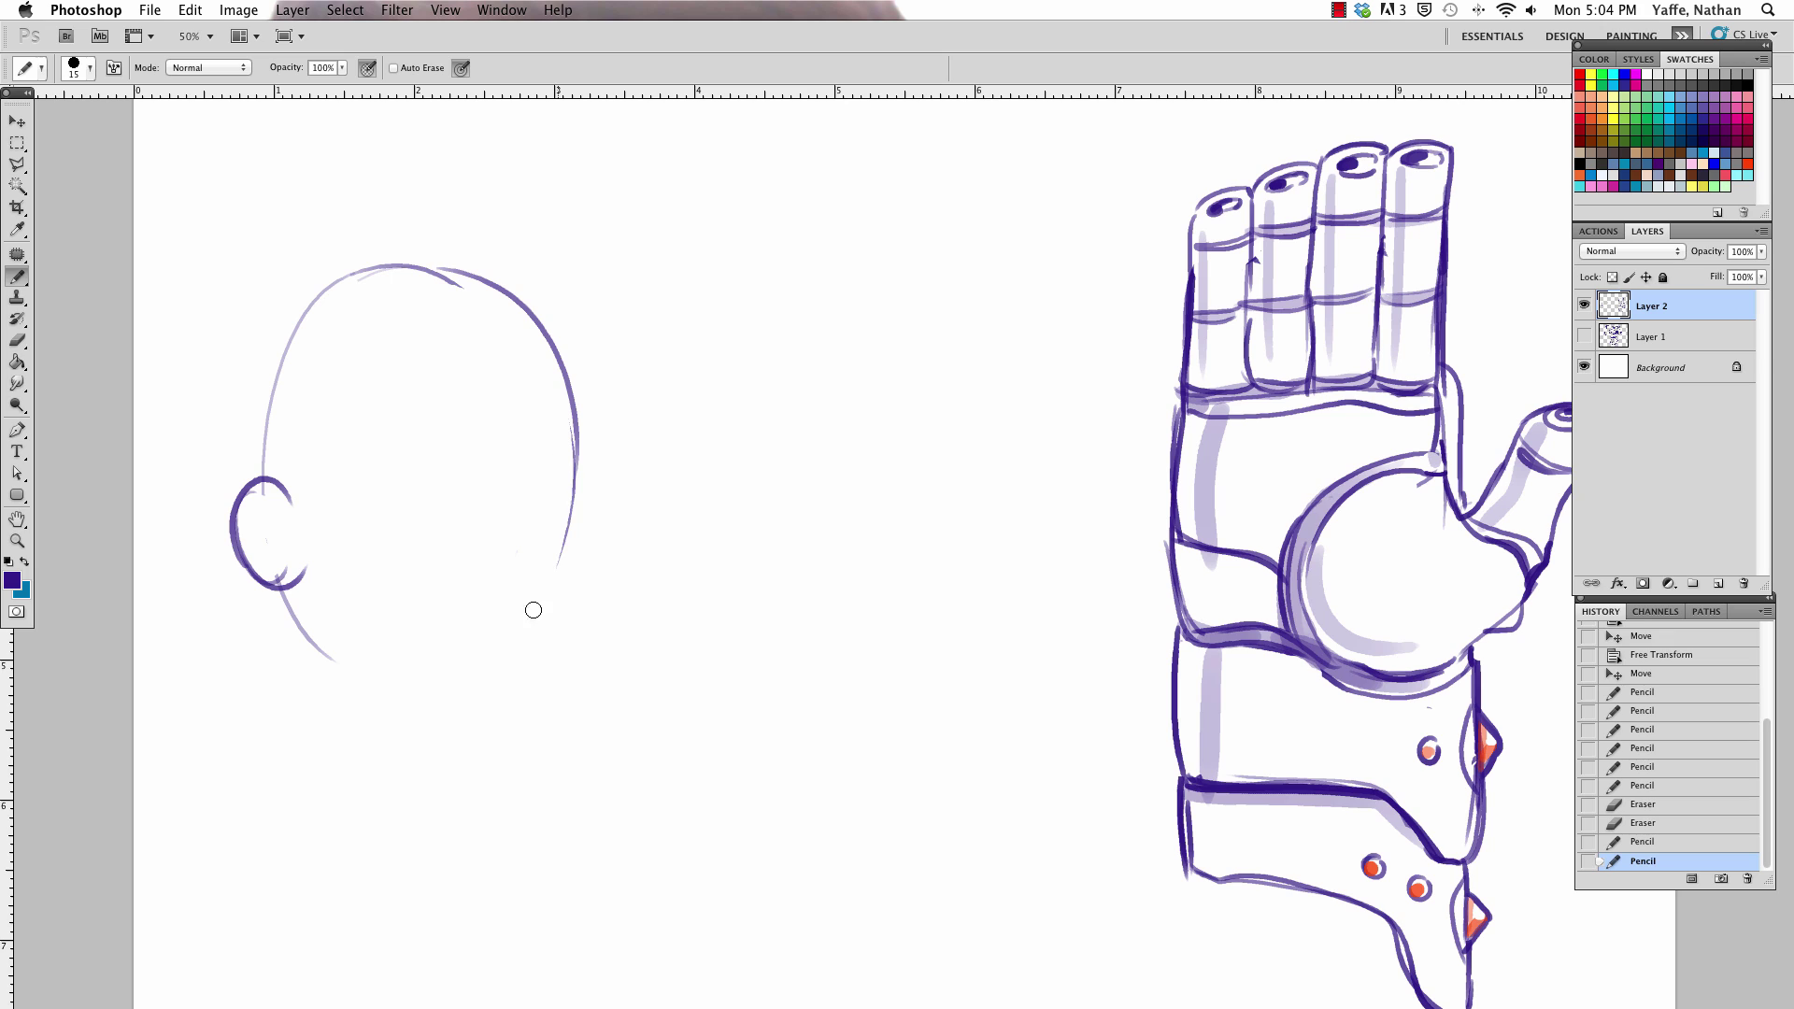
{"action": "left_click_drag", "start_coordinate": [402, 282], "coordinate": [447, 275]}
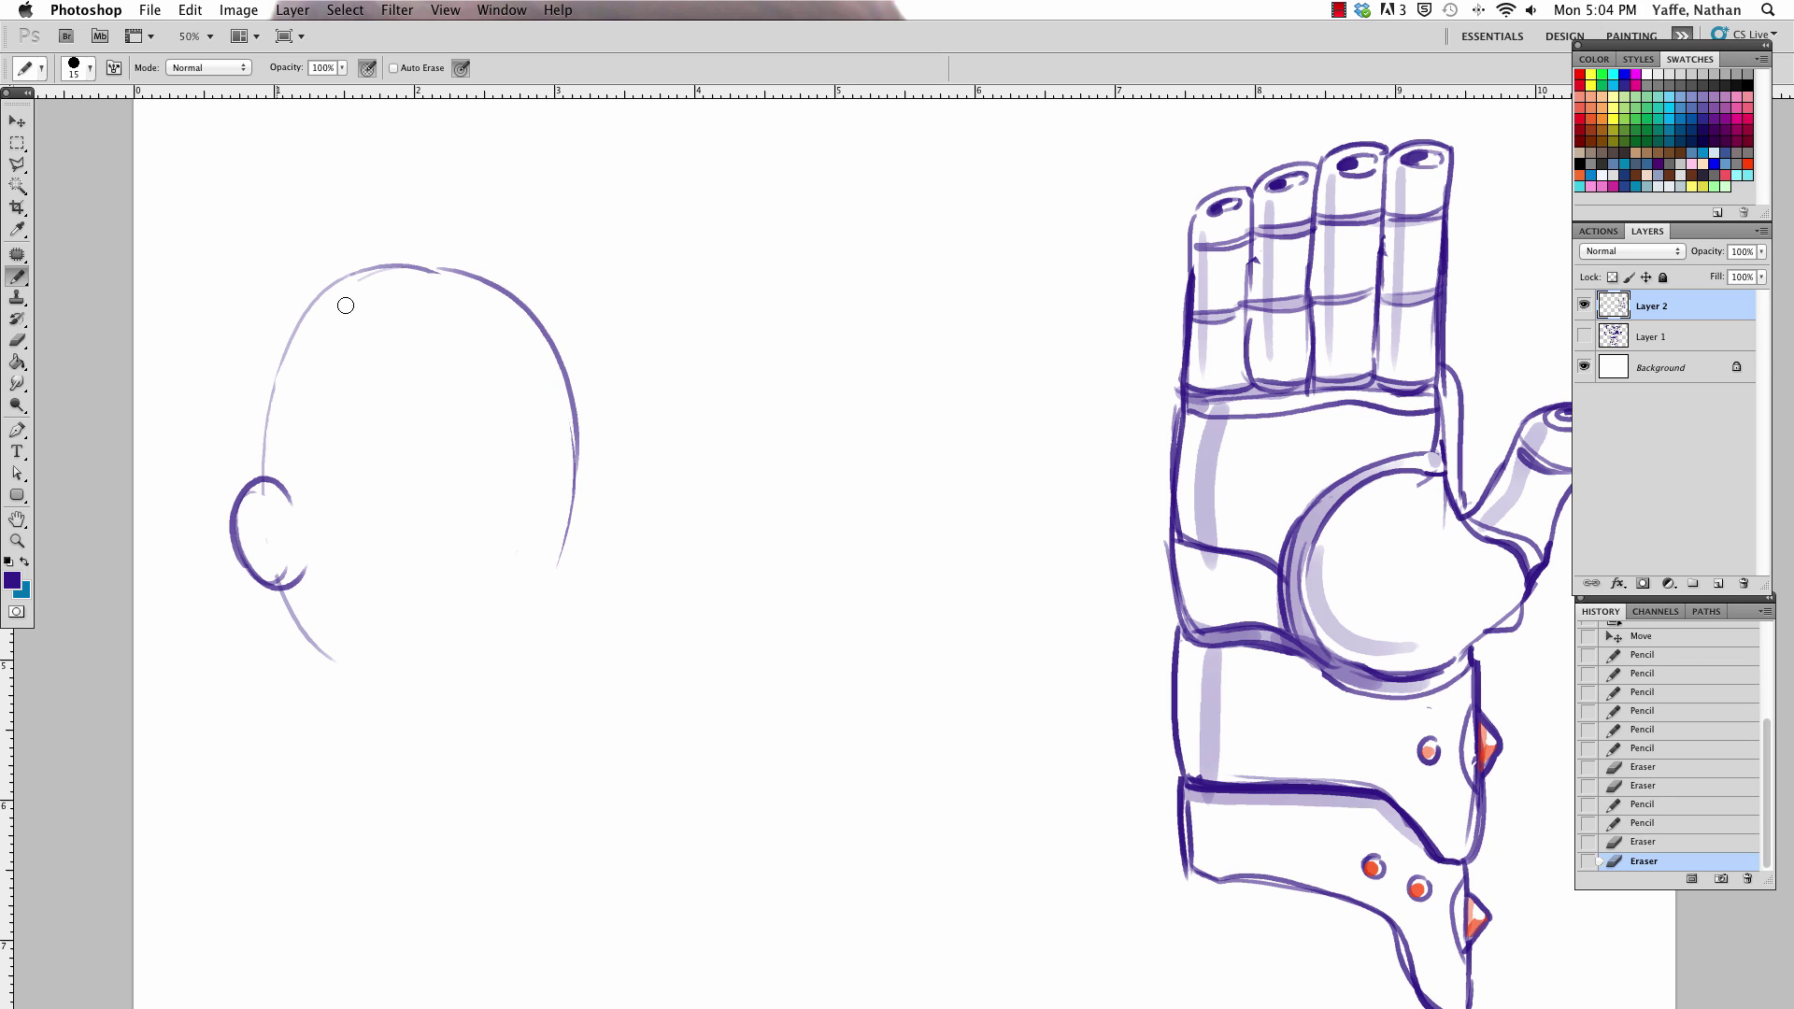
{"action": "left_click_drag", "start_coordinate": [290, 359], "coordinate": [324, 378]}
Redraw the head's left outline over the top, then add the jaw line and right cheek
{"action": "left_click_drag", "start_coordinate": [267, 484], "coordinate": [353, 297]}
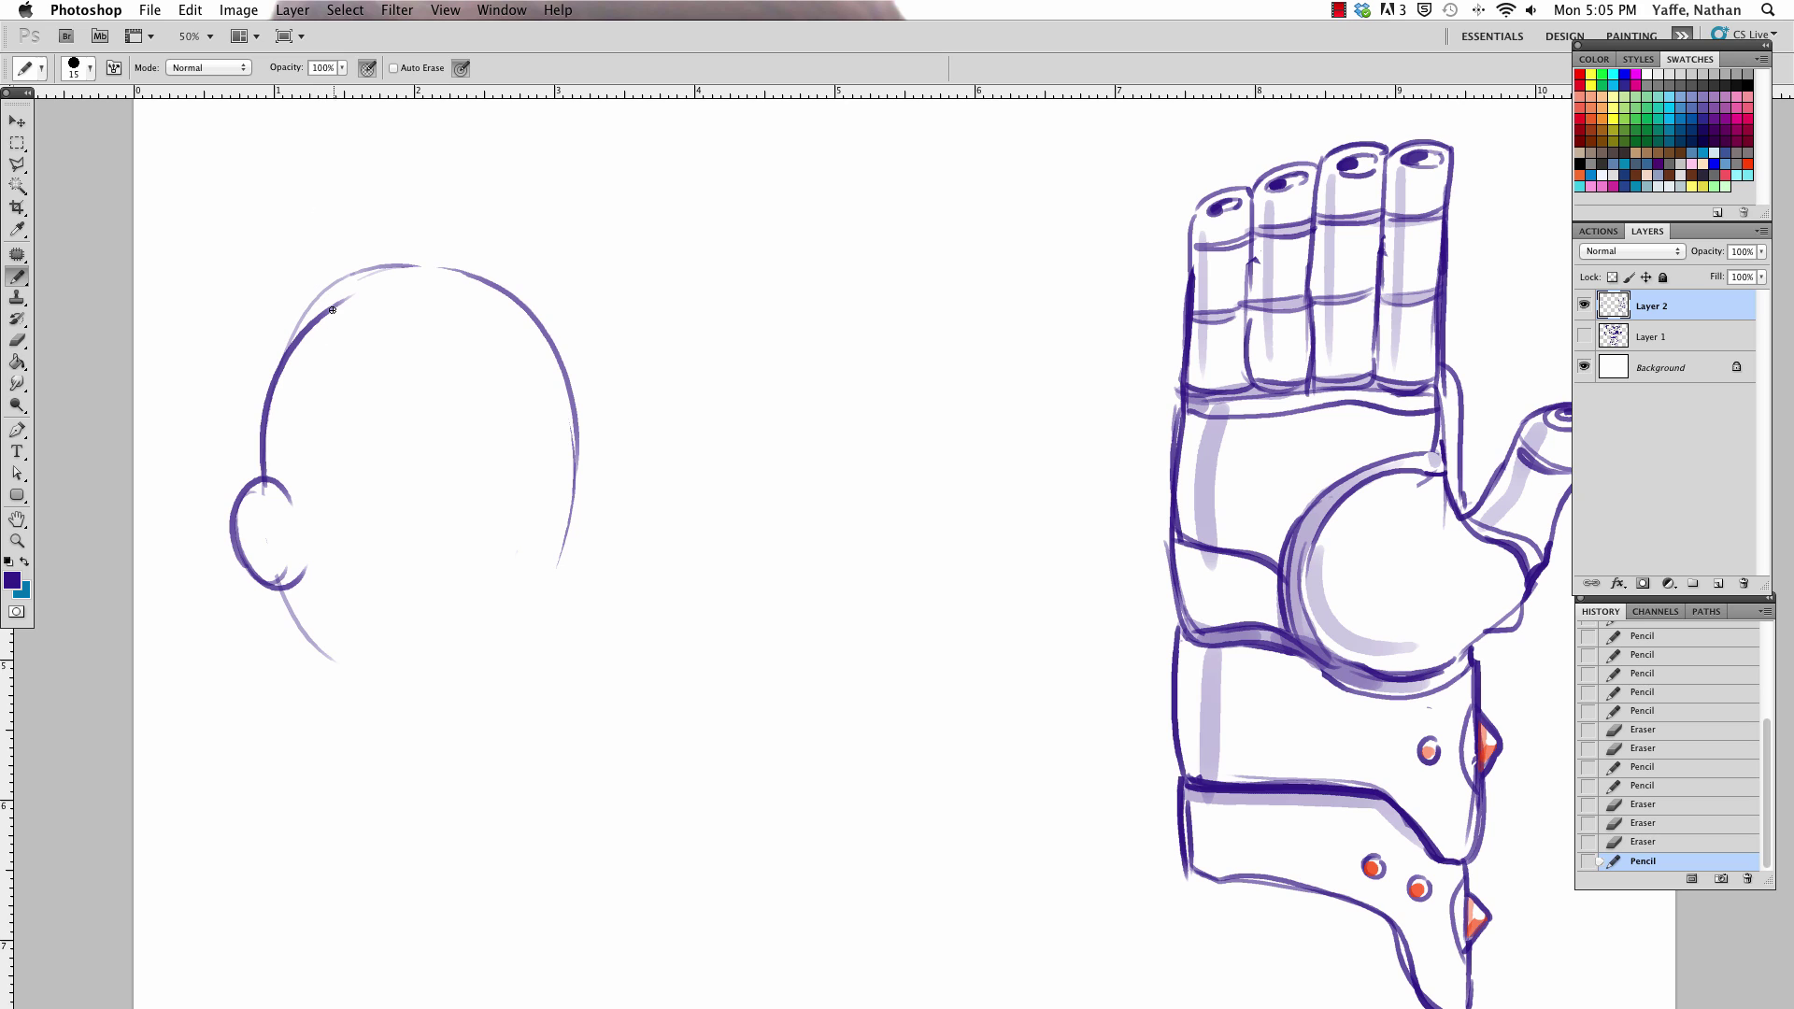
{"action": "key", "text": "ctrl+z"}
{"action": "mouse_move", "coordinate": [262, 482]}
{"action": "left_mouse_down"}
{"action": "mouse_move", "coordinate": [383, 260]}
{"action": "mouse_move", "coordinate": [525, 299]}
{"action": "left_mouse_up"}
{"action": "left_click_drag", "start_coordinate": [278, 589], "coordinate": [353, 668]}
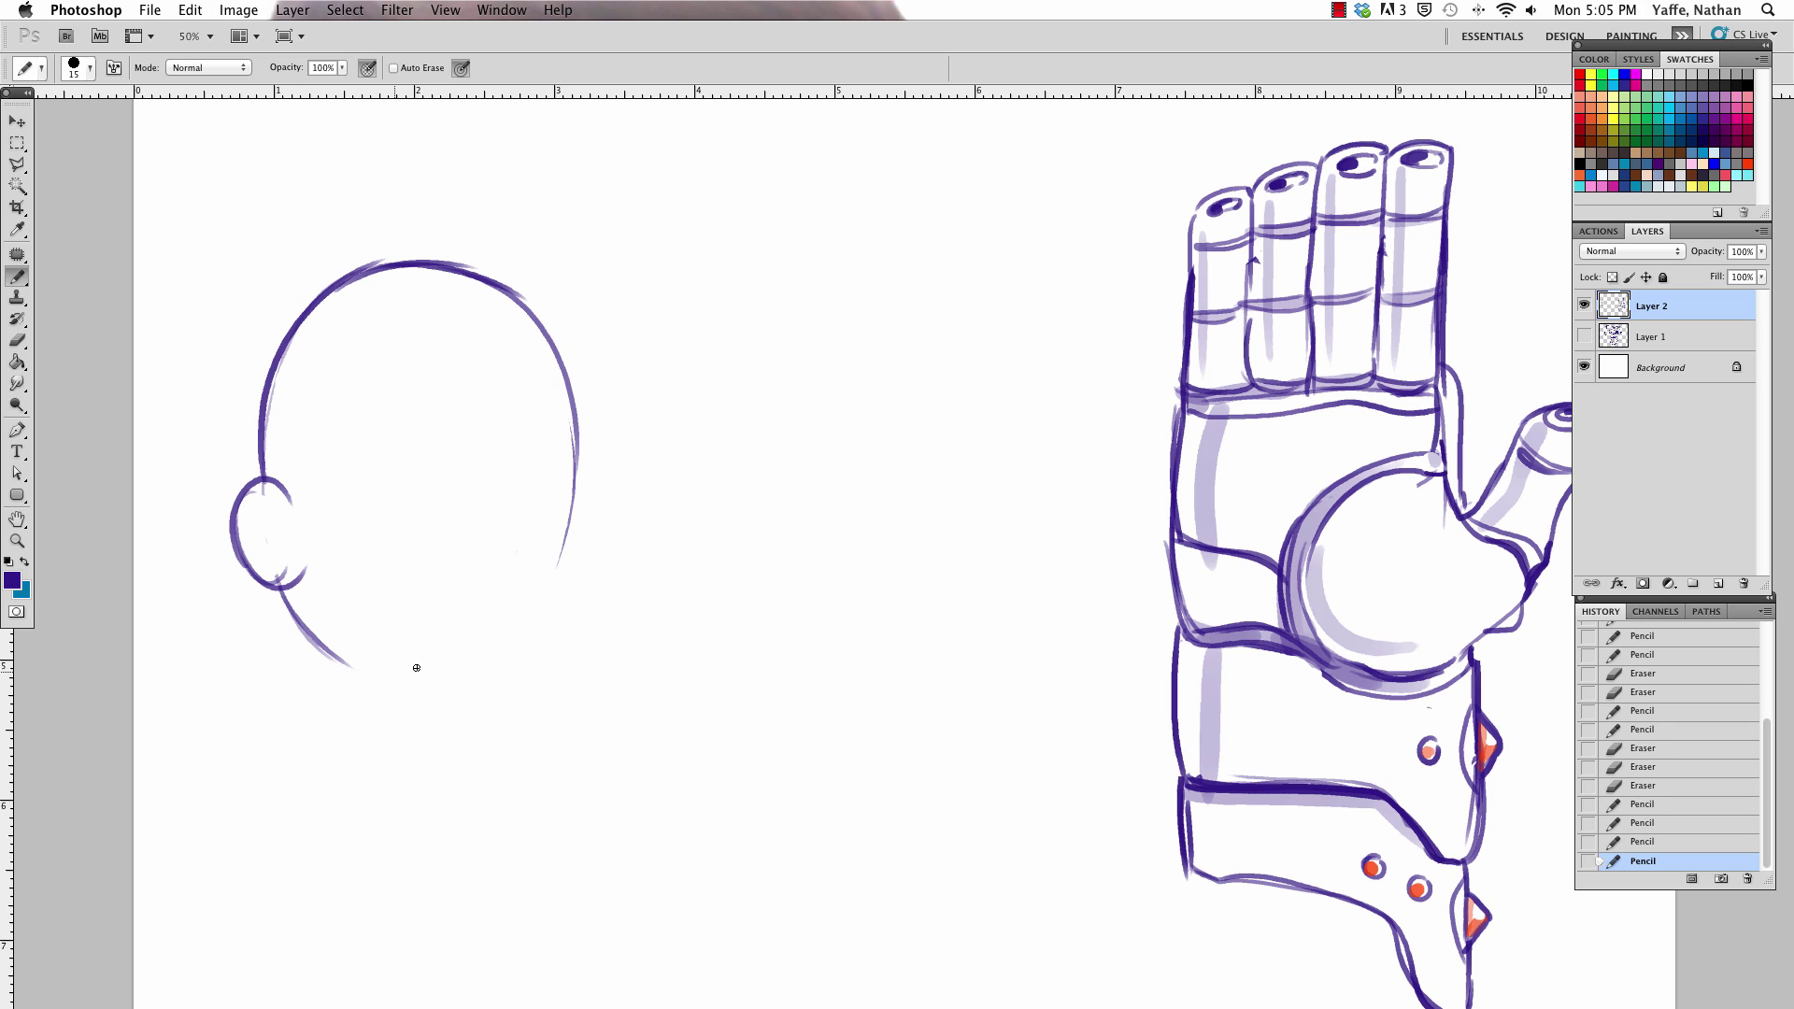
{"action": "left_click_drag", "start_coordinate": [278, 592], "coordinate": [514, 683]}
{"action": "left_click_drag", "start_coordinate": [566, 624], "coordinate": [583, 440]}
{"action": "left_click_drag", "start_coordinate": [541, 671], "coordinate": [578, 538]}
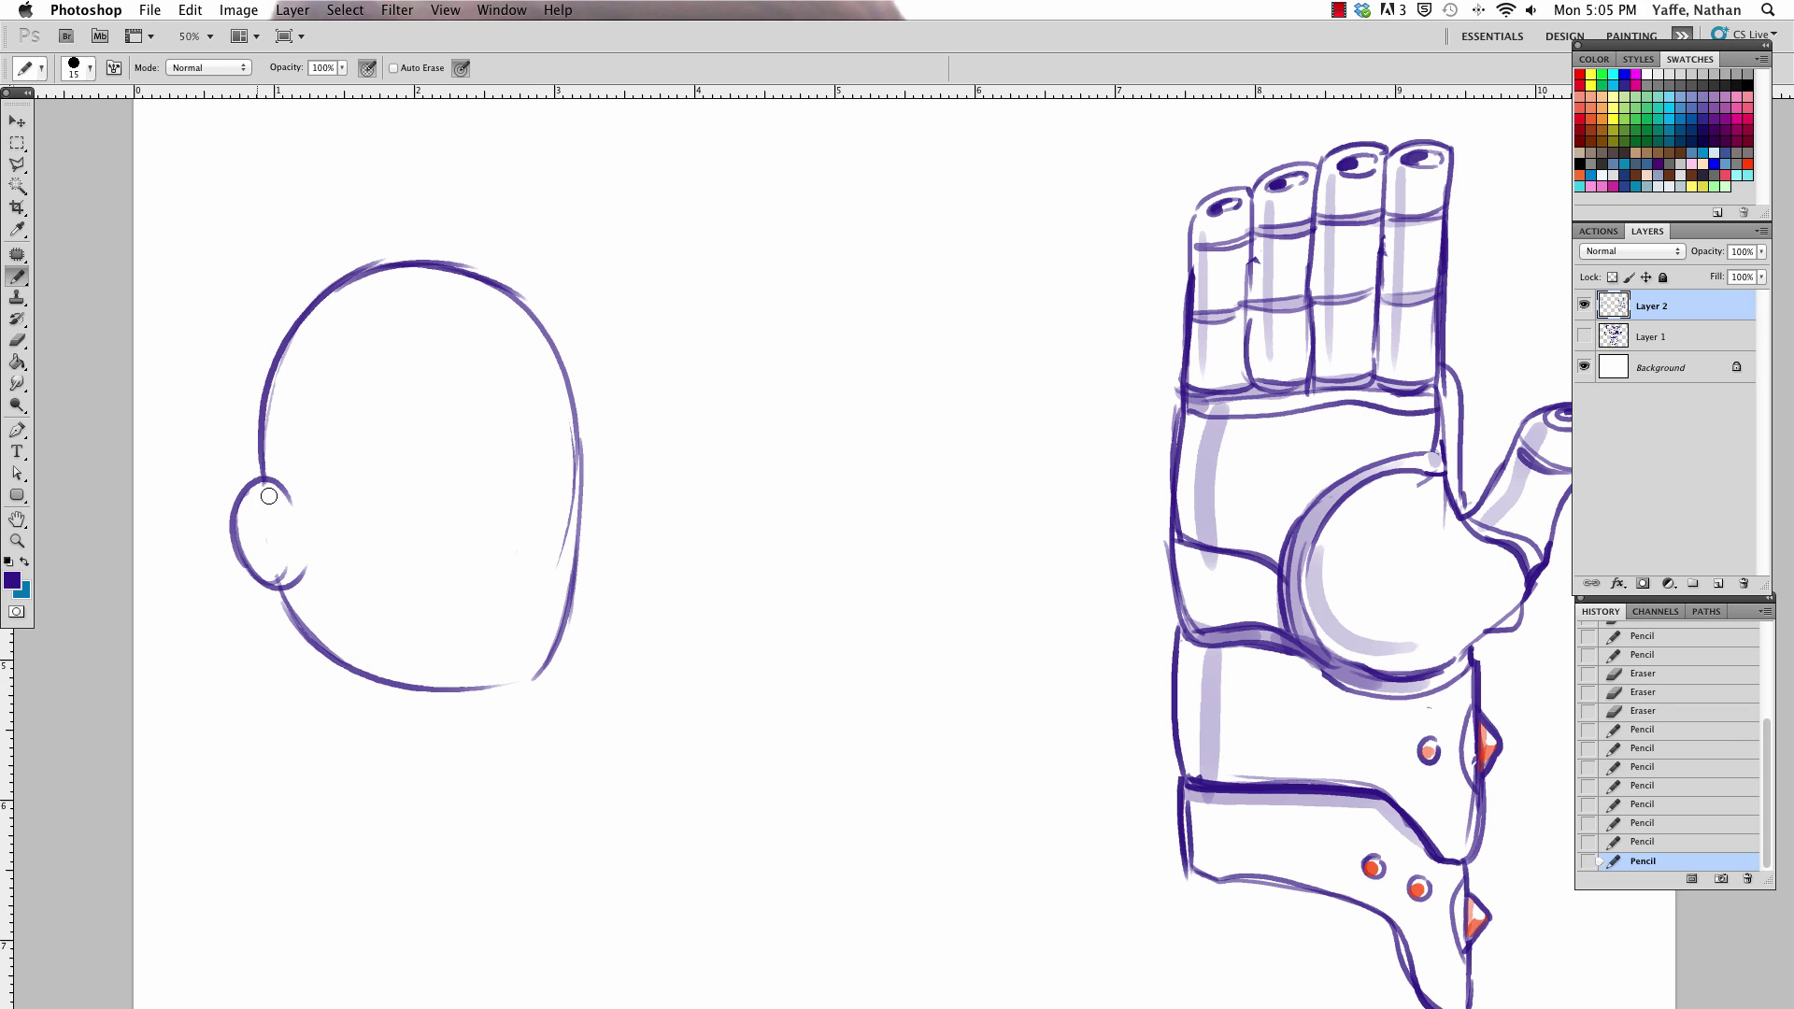
{"action": "left_click_drag", "start_coordinate": [565, 439], "coordinate": [539, 569]}
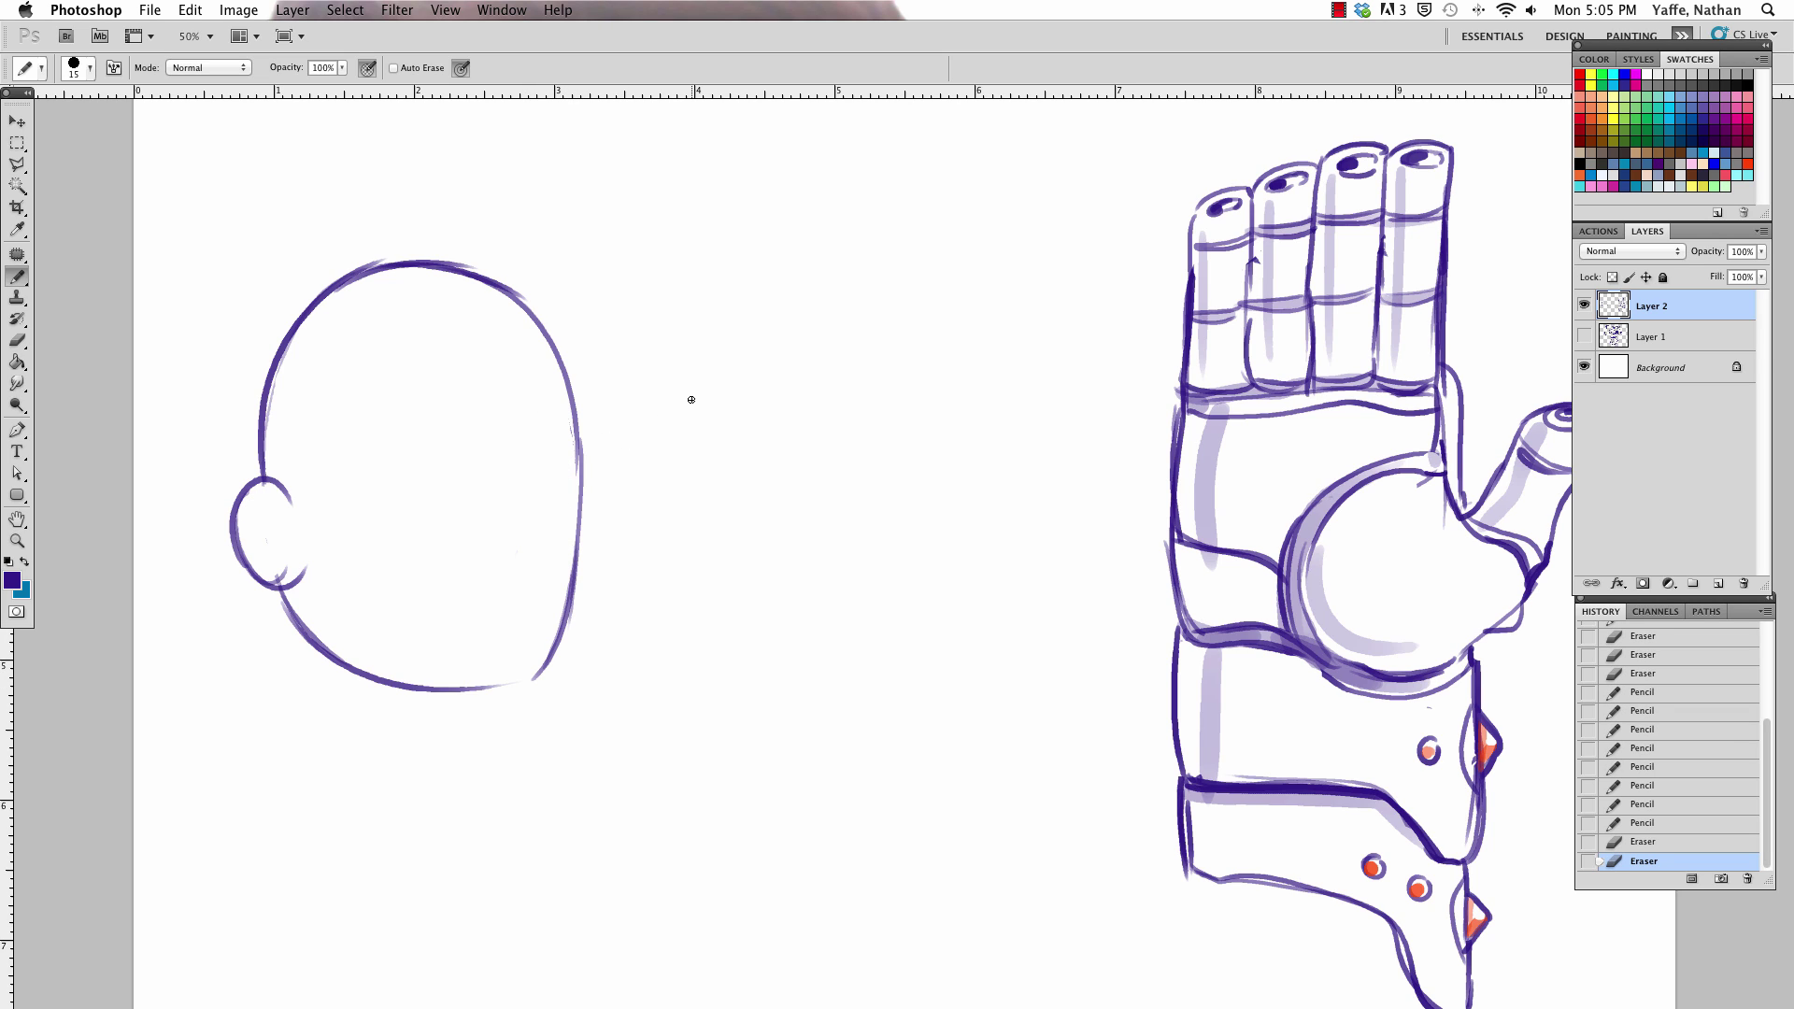
Sketch a slanted desk box with its top, inner top and left edges below the head
{"action": "left_click_drag", "start_coordinate": [654, 639], "coordinate": [598, 913]}
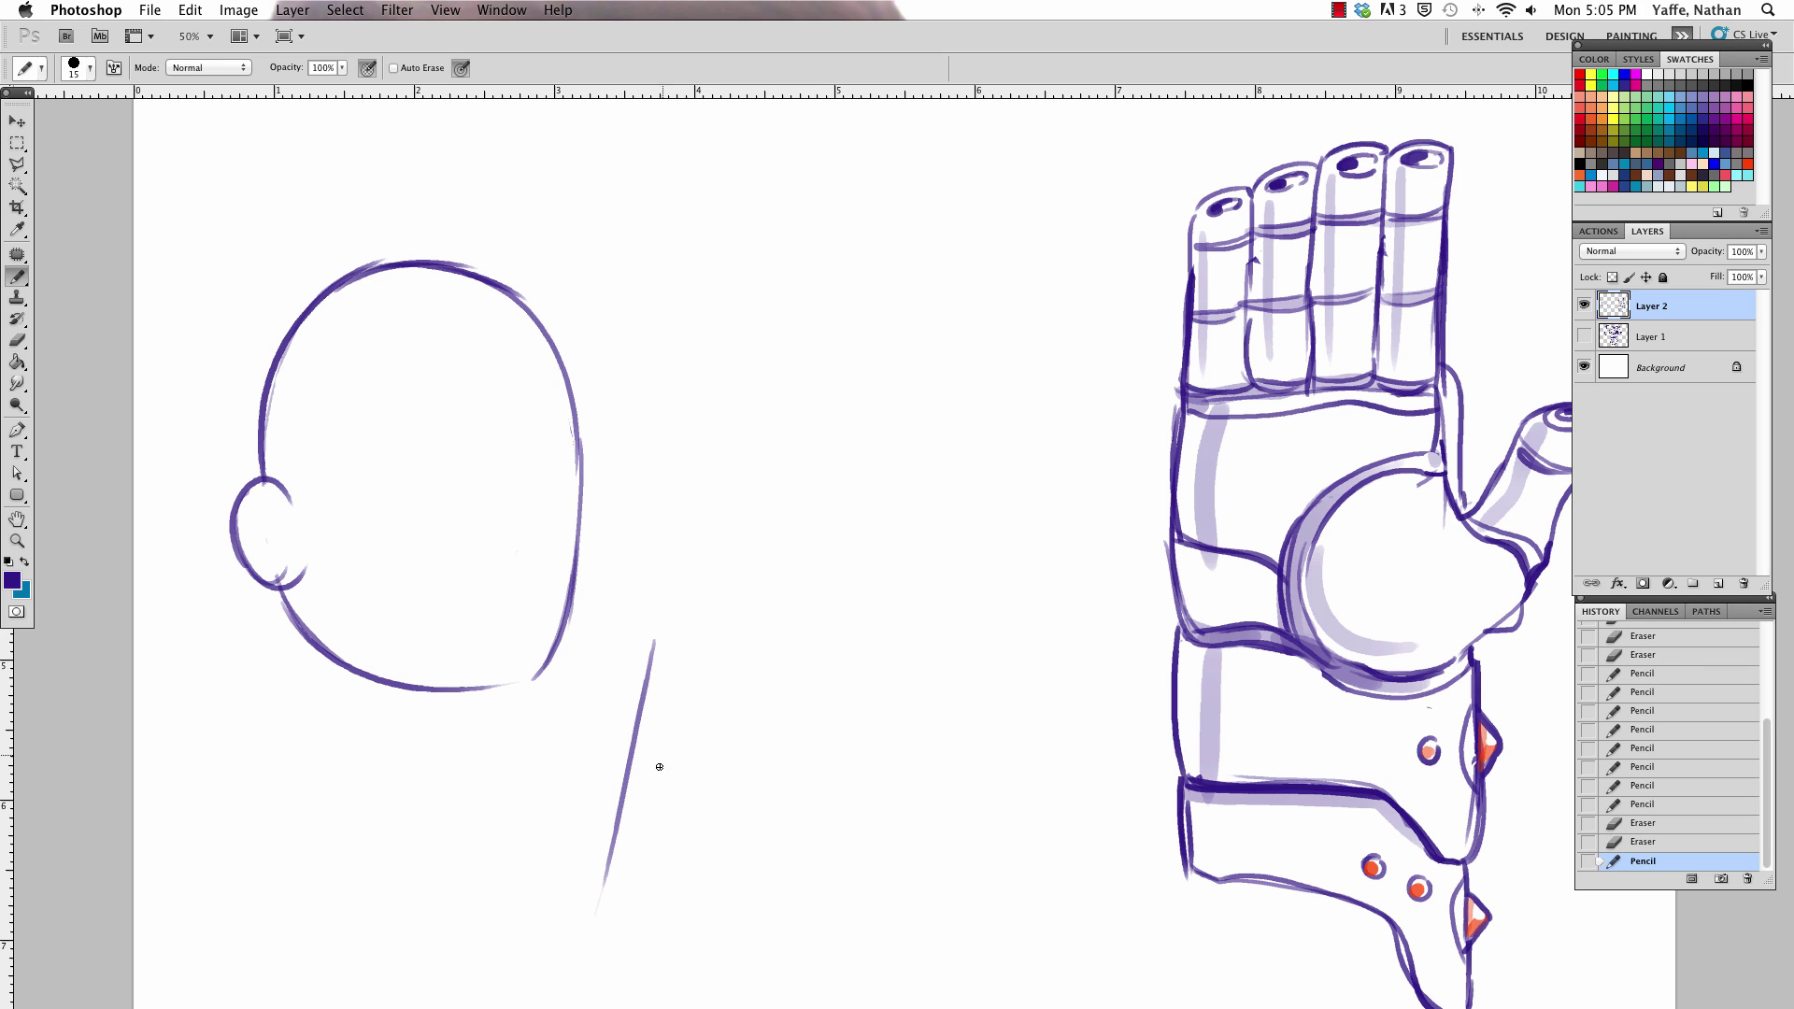
{"action": "left_click_drag", "start_coordinate": [654, 638], "coordinate": [975, 628]}
{"action": "mouse_move", "coordinate": [715, 642]}
{"action": "left_mouse_down"}
{"action": "mouse_move", "coordinate": [1087, 622]}
{"action": "mouse_move", "coordinate": [983, 912]}
{"action": "left_mouse_up"}
{"action": "mouse_move", "coordinate": [658, 635]}
{"action": "left_mouse_down"}
{"action": "mouse_move", "coordinate": [675, 654]}
{"action": "mouse_move", "coordinate": [647, 832]}
{"action": "left_mouse_up"}
{"action": "mouse_move", "coordinate": [641, 939]}
{"action": "left_mouse_down"}
{"action": "mouse_move", "coordinate": [674, 660]}
{"action": "mouse_move", "coordinate": [899, 681]}
{"action": "left_mouse_up"}
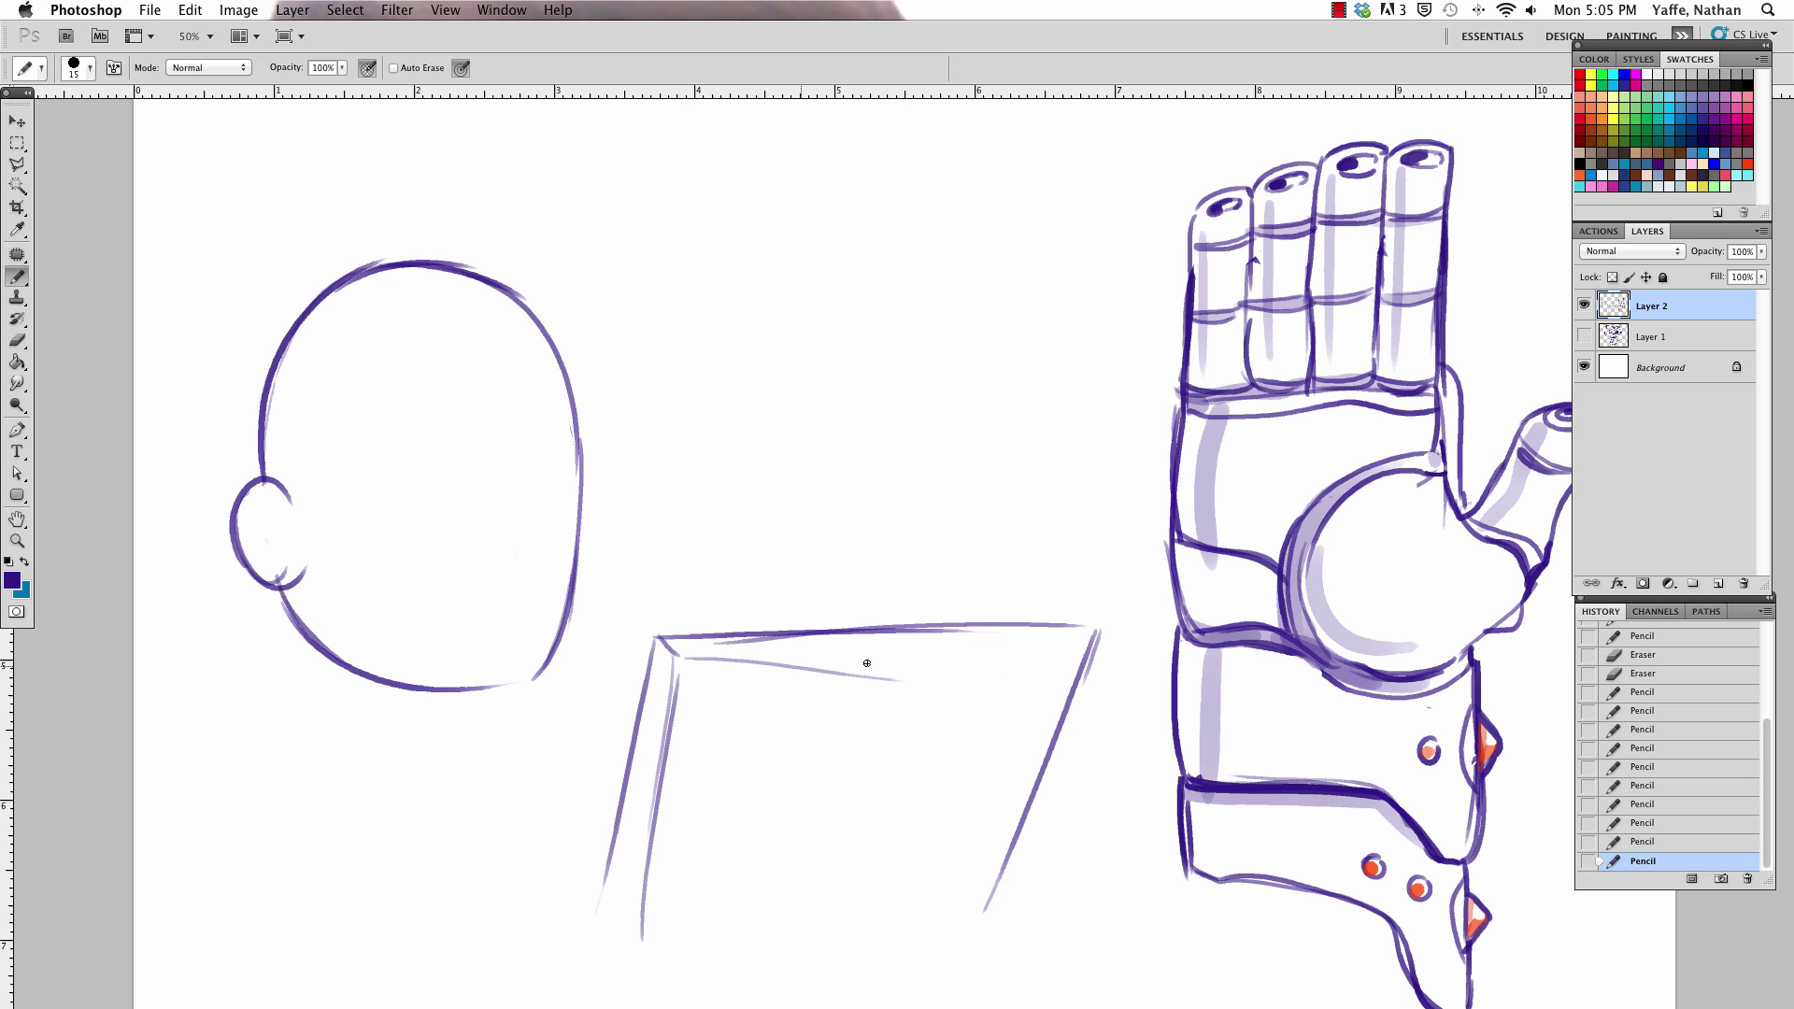
{"action": "left_click_drag", "start_coordinate": [689, 658], "coordinate": [1074, 651]}
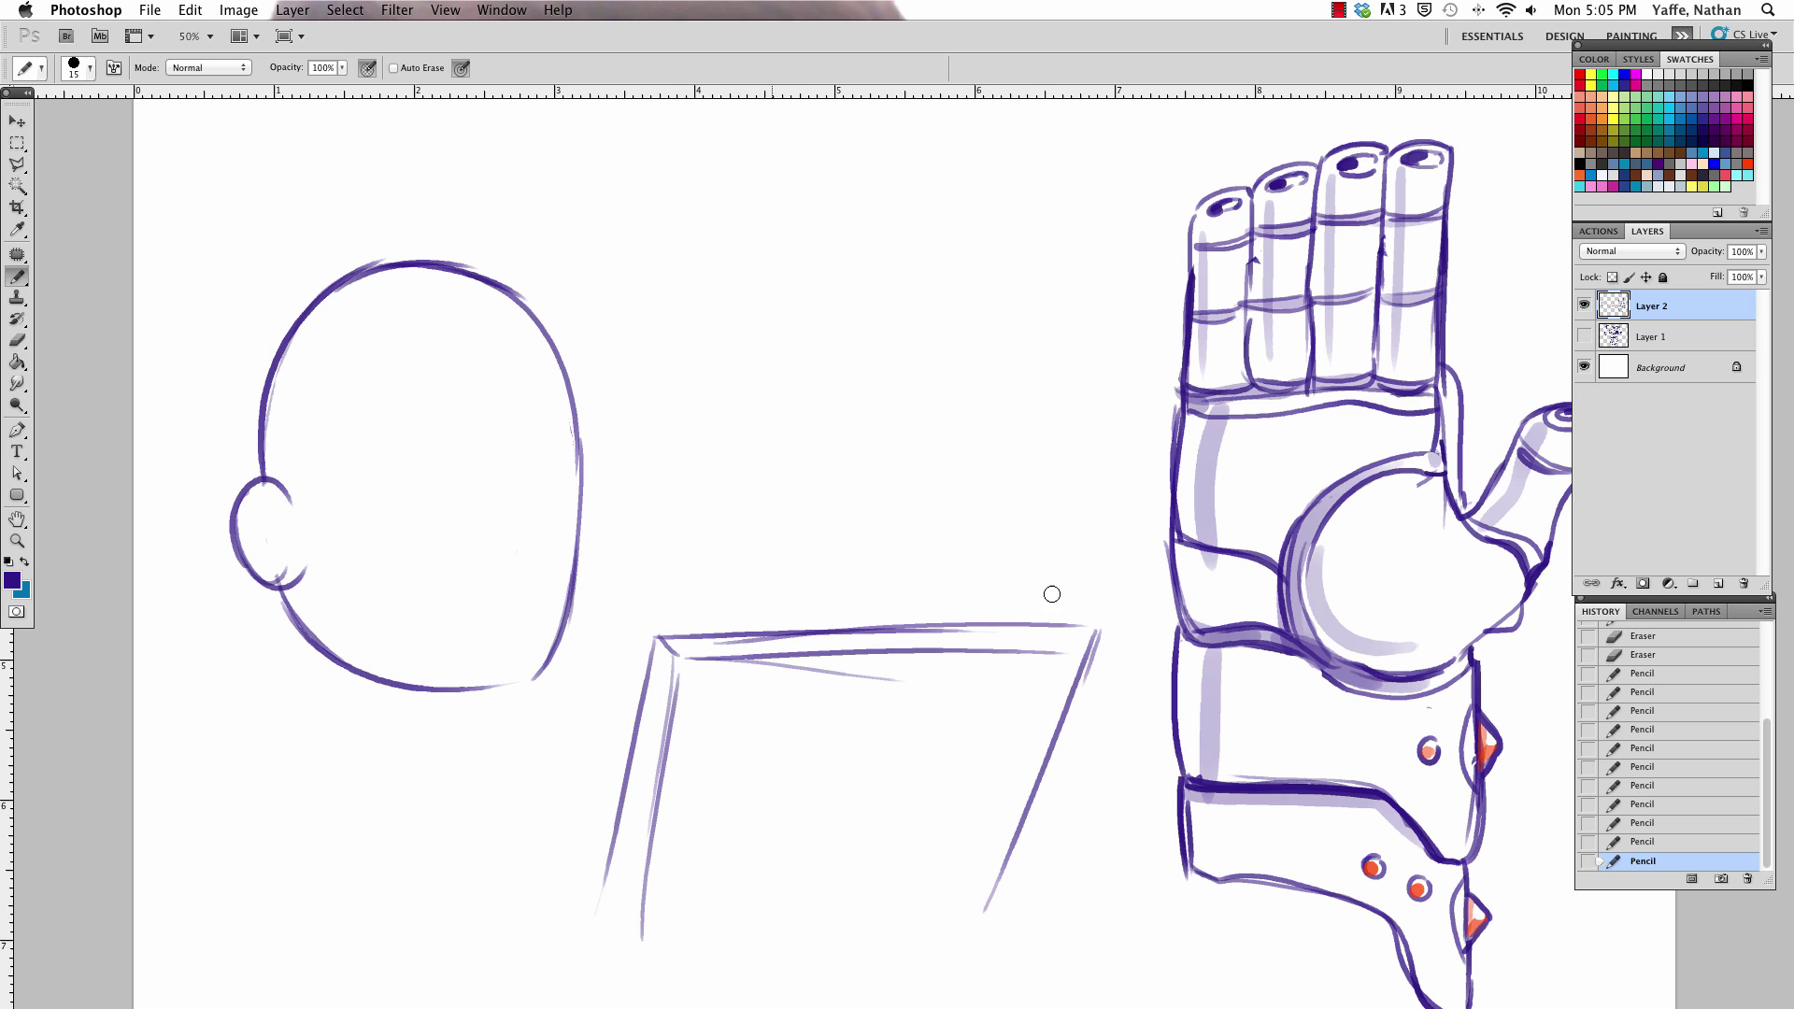
Trim the box's stray lines, double its left edge, and start a zigzag energy line above
{"action": "left_click_drag", "start_coordinate": [789, 666], "coordinate": [873, 676]}
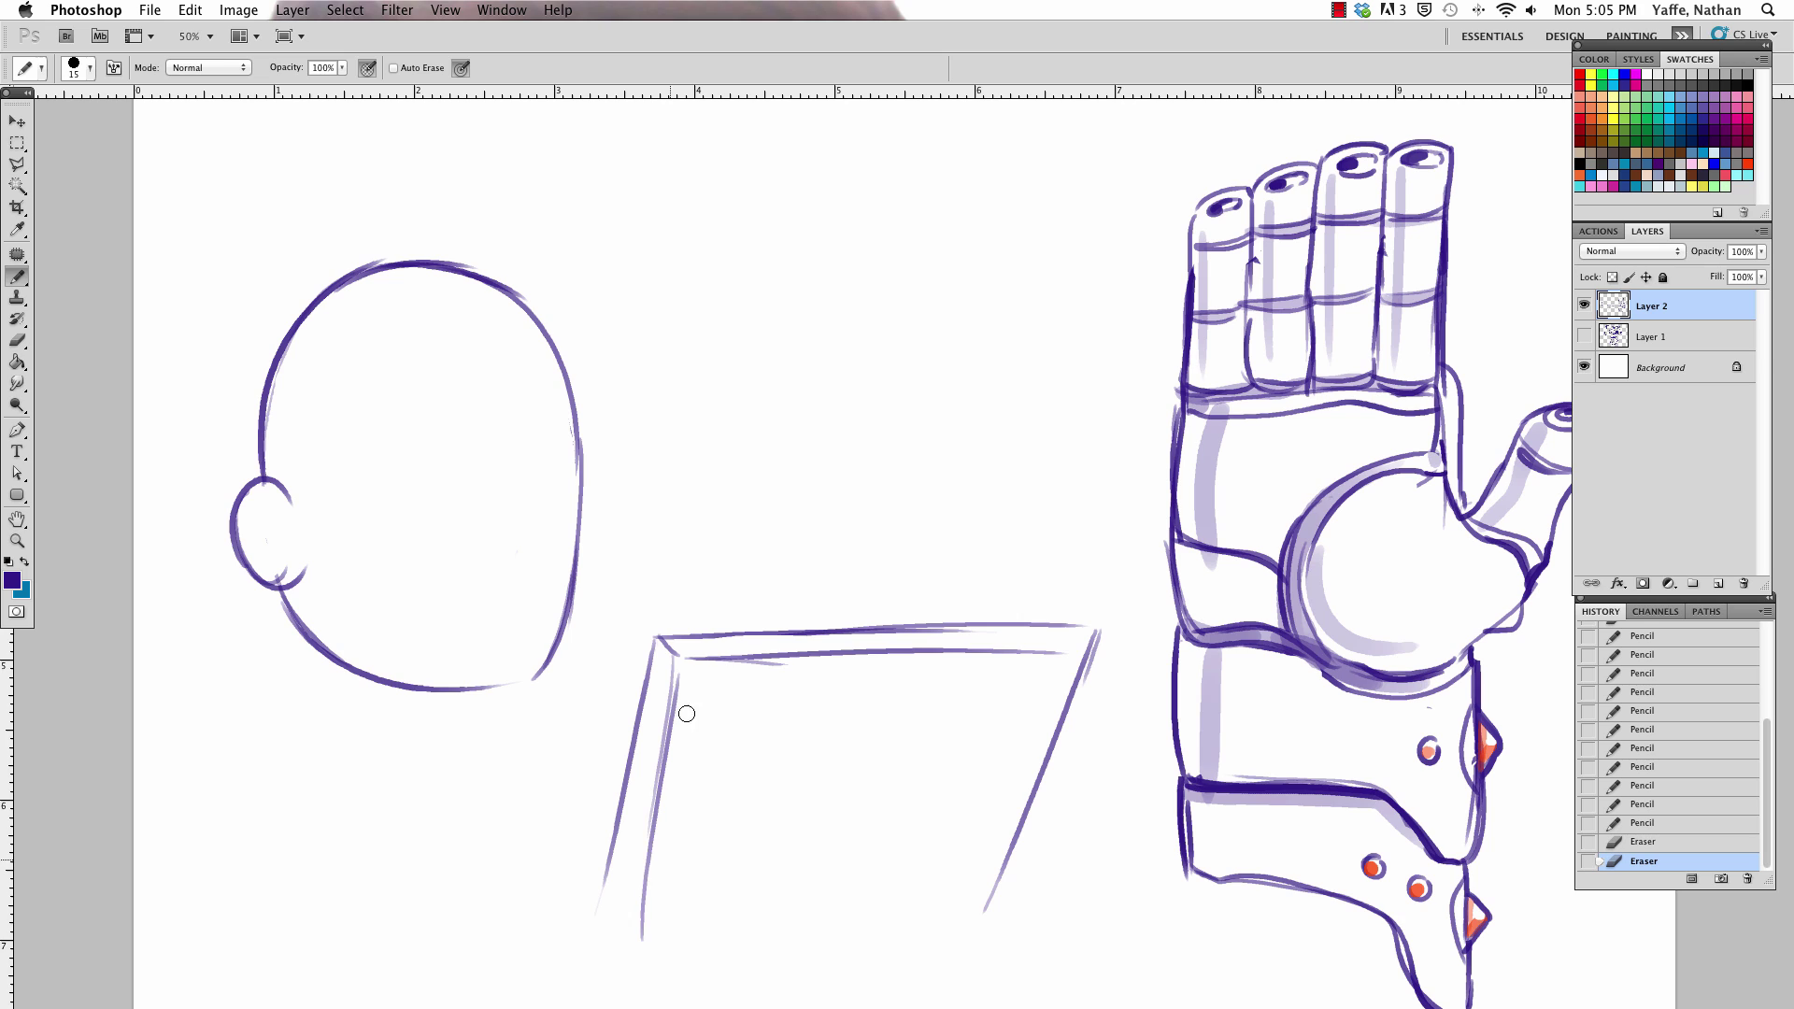
{"action": "left_click_drag", "start_coordinate": [642, 936], "coordinate": [662, 860]}
{"action": "left_click_drag", "start_coordinate": [682, 677], "coordinate": [617, 968]}
{"action": "left_click_drag", "start_coordinate": [647, 681], "coordinate": [588, 925]}
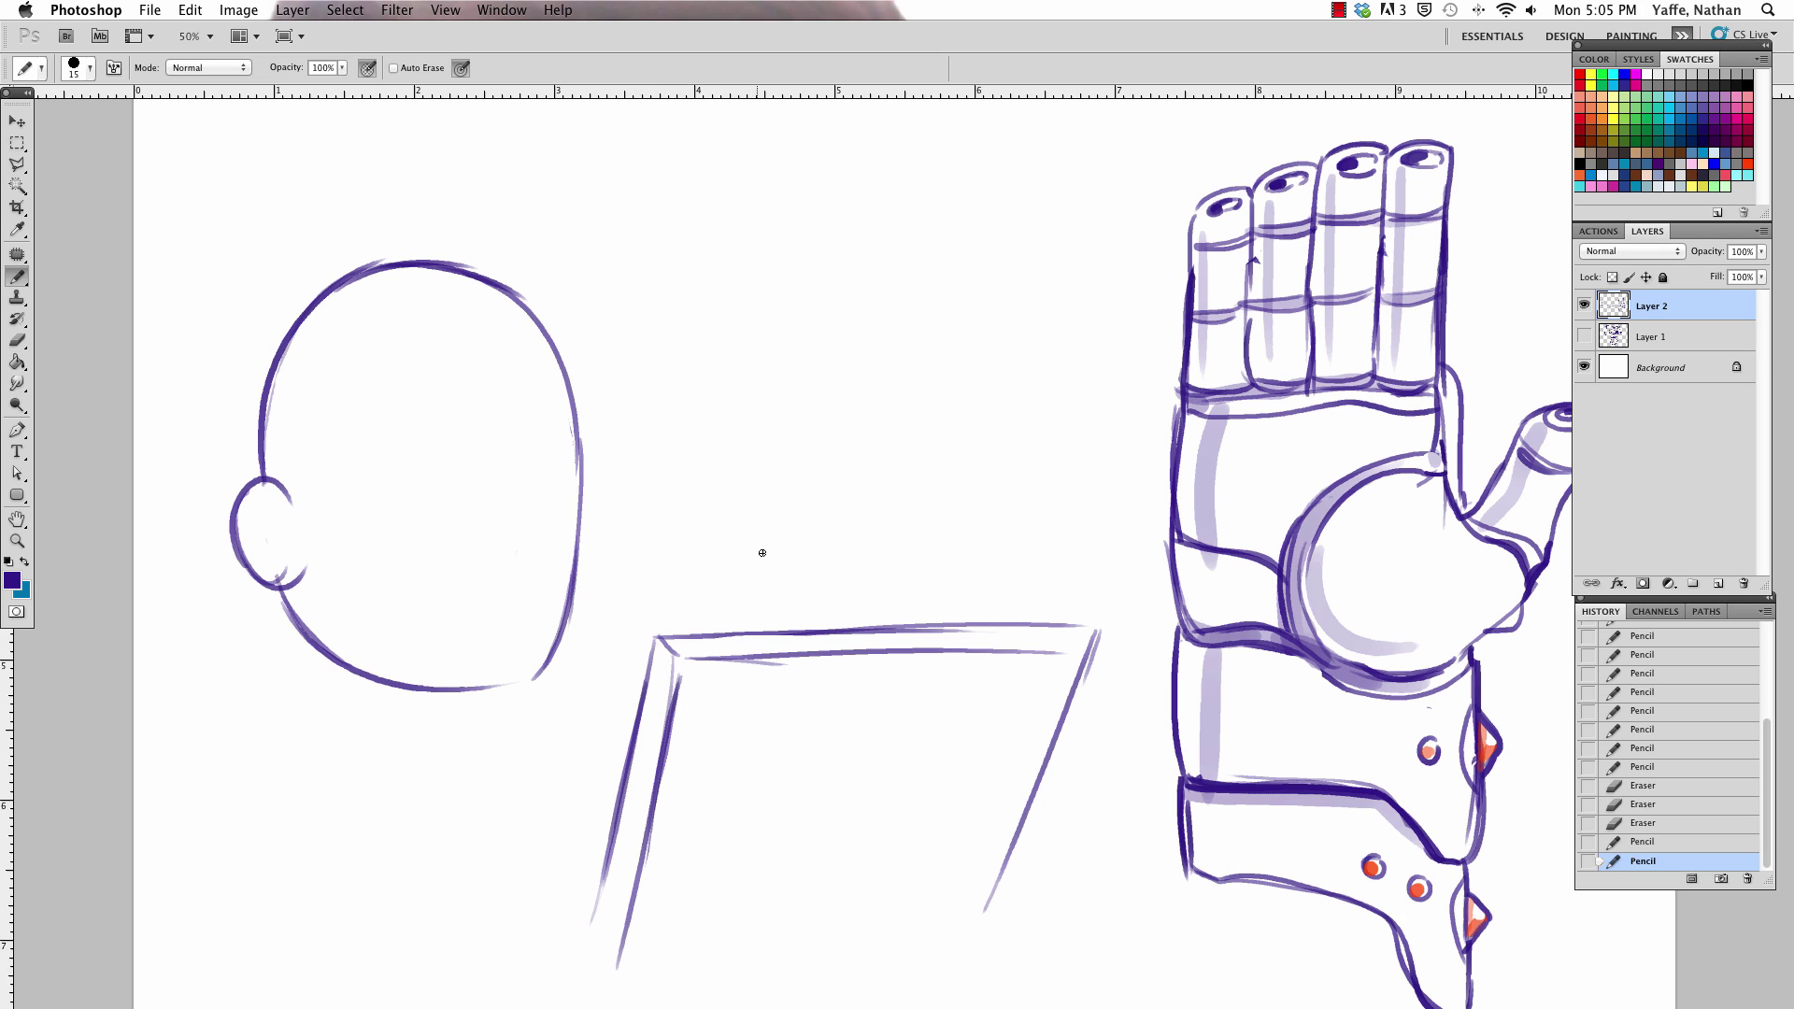
{"action": "left_click_drag", "start_coordinate": [909, 598], "coordinate": [759, 387]}
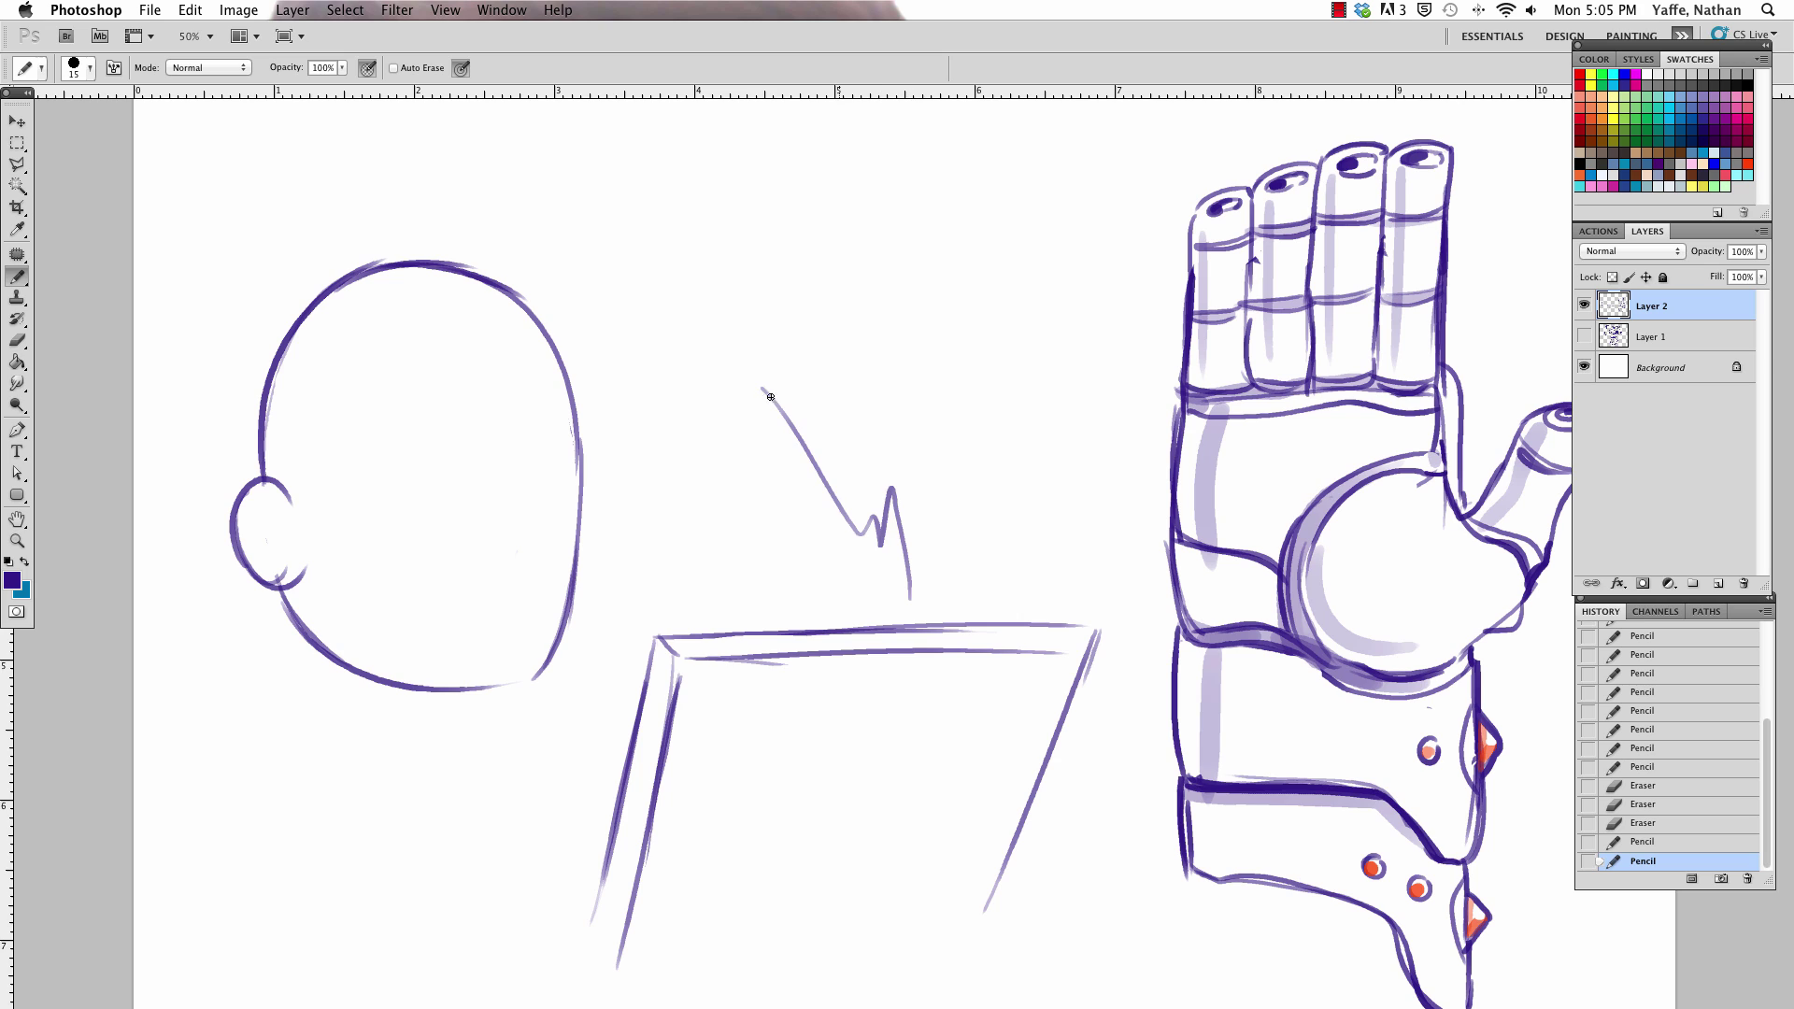
Add a small zigzag at lower left, then erase and redraw the box's right edge
{"action": "left_click_drag", "start_coordinate": [419, 749], "coordinate": [506, 829]}
{"action": "left_click_drag", "start_coordinate": [519, 812], "coordinate": [533, 837]}
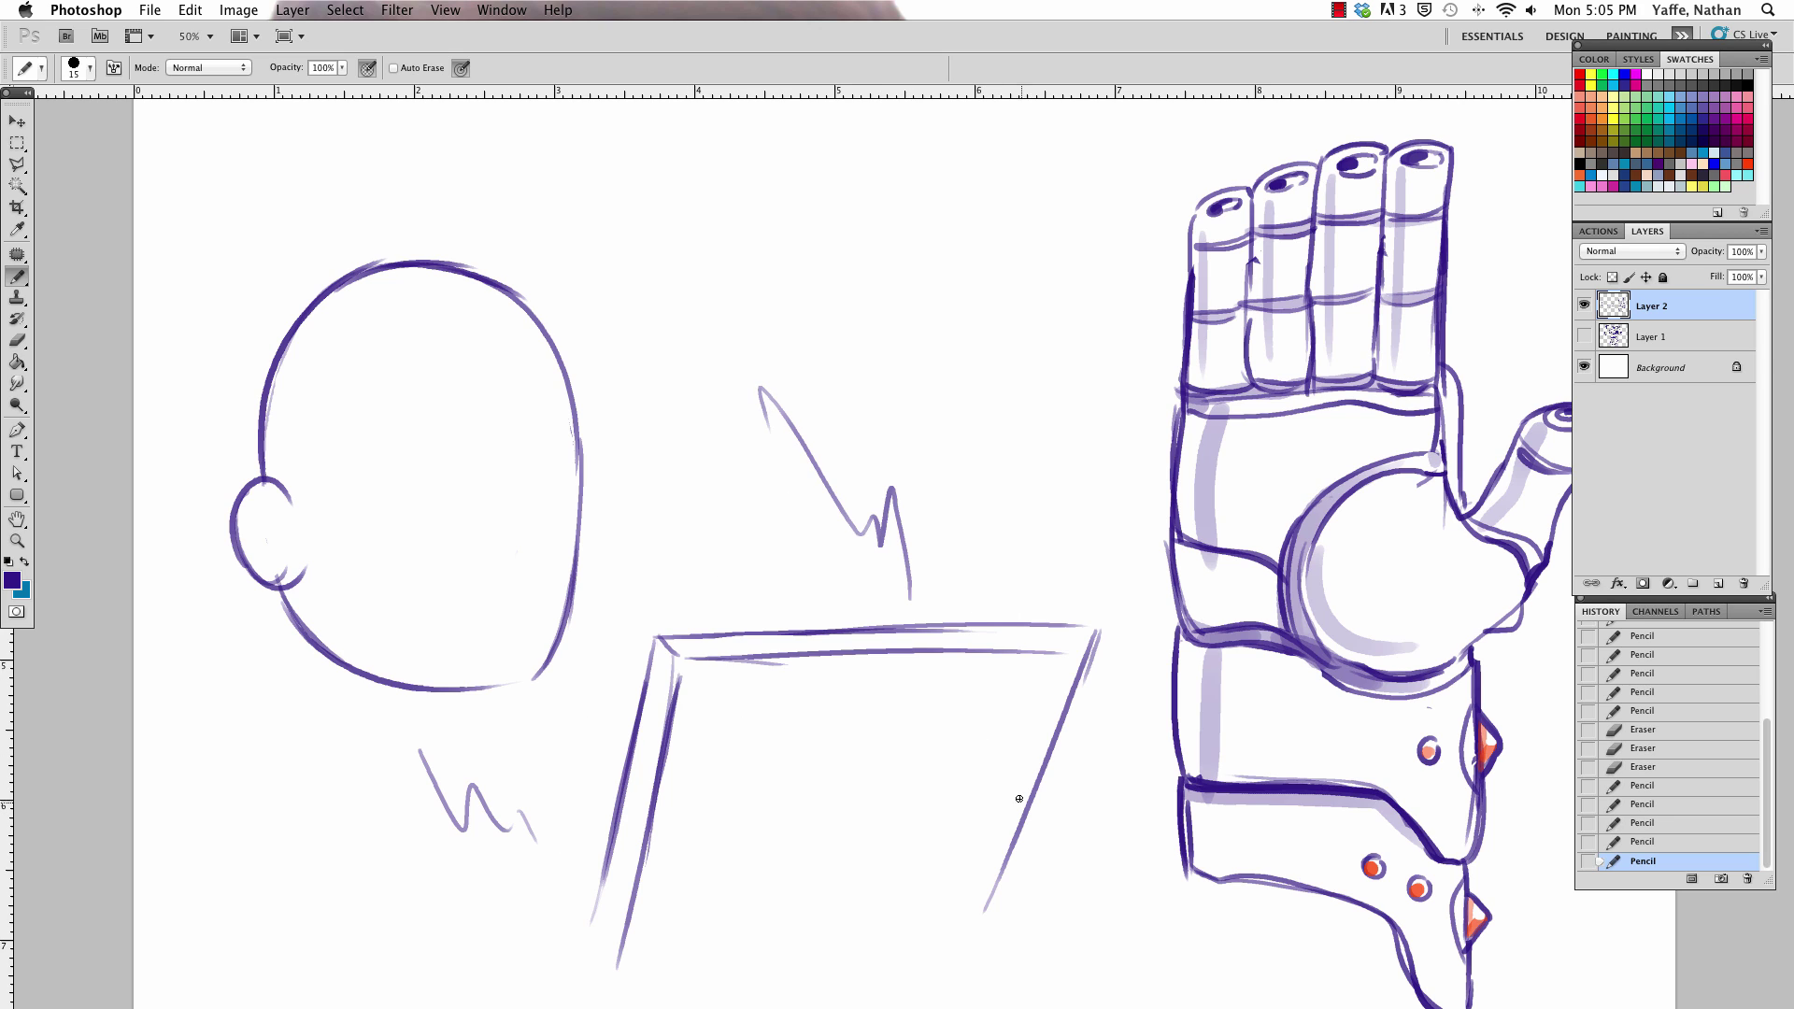
{"action": "mouse_move", "coordinate": [1089, 645]}
{"action": "left_mouse_down"}
{"action": "mouse_move", "coordinate": [1026, 850]}
{"action": "mouse_move", "coordinate": [1084, 656]}
{"action": "left_mouse_up"}
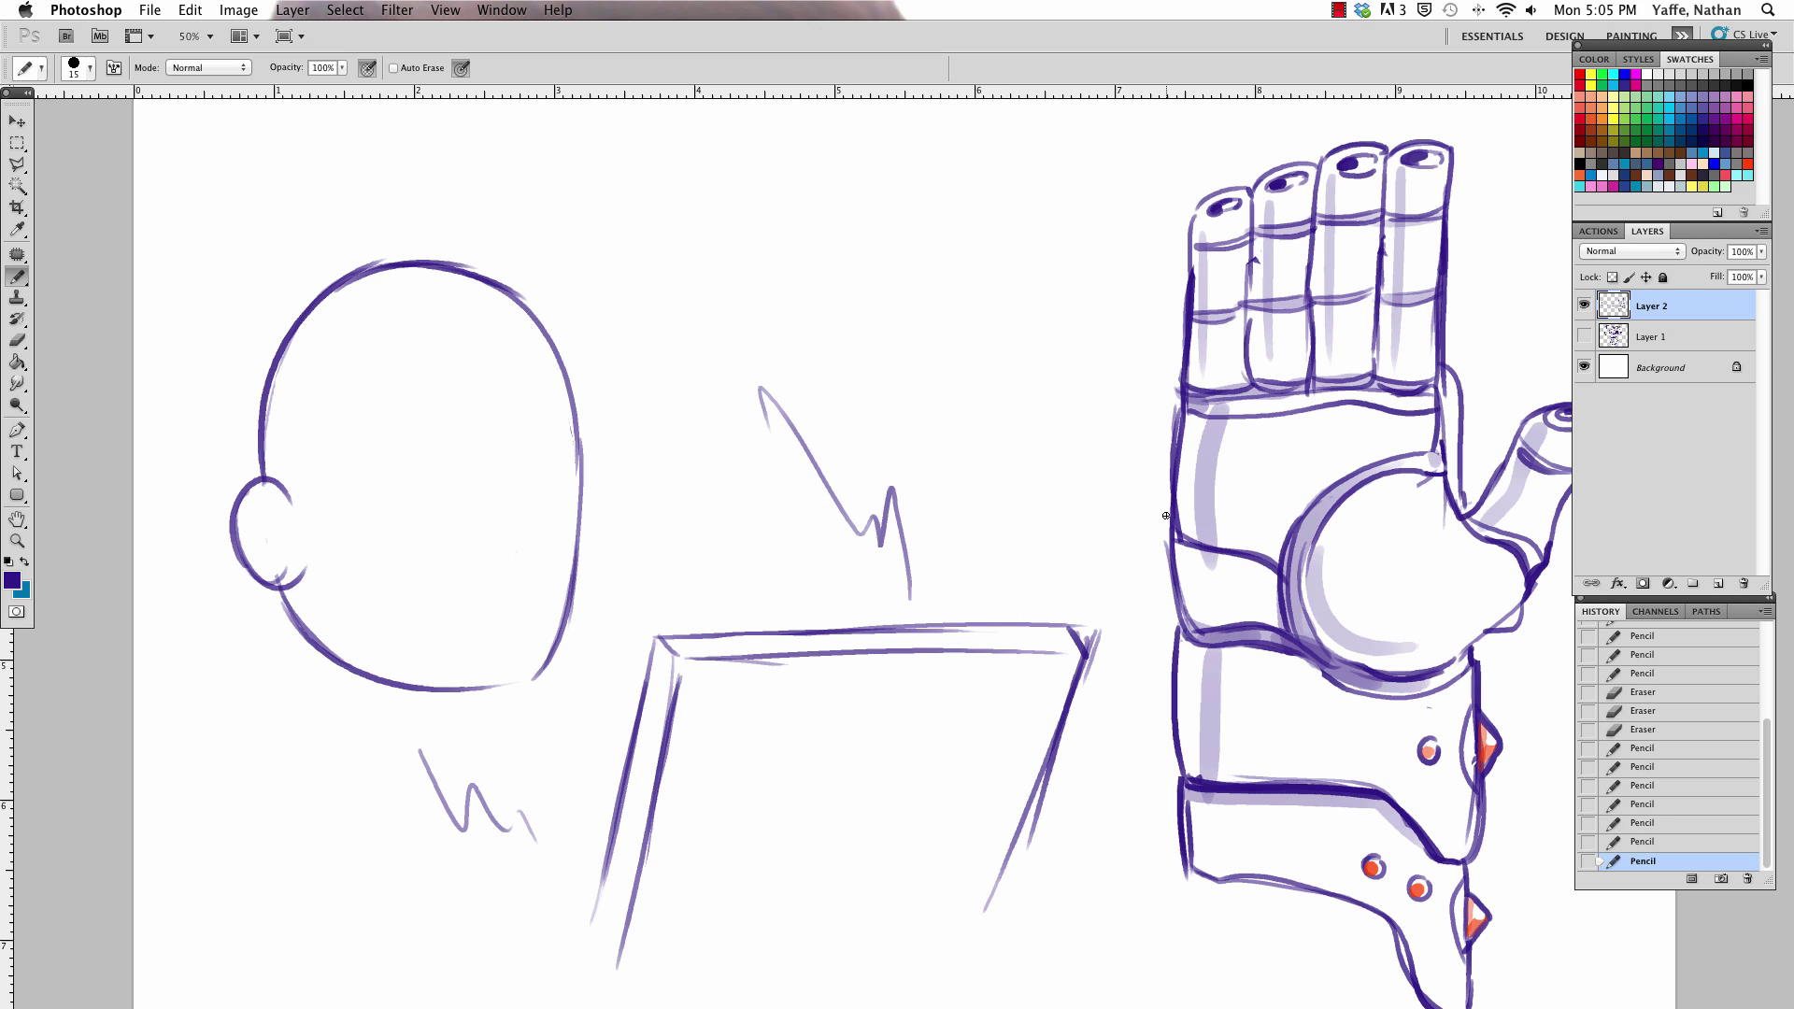
{"action": "left_click_drag", "start_coordinate": [1051, 806], "coordinate": [1054, 694]}
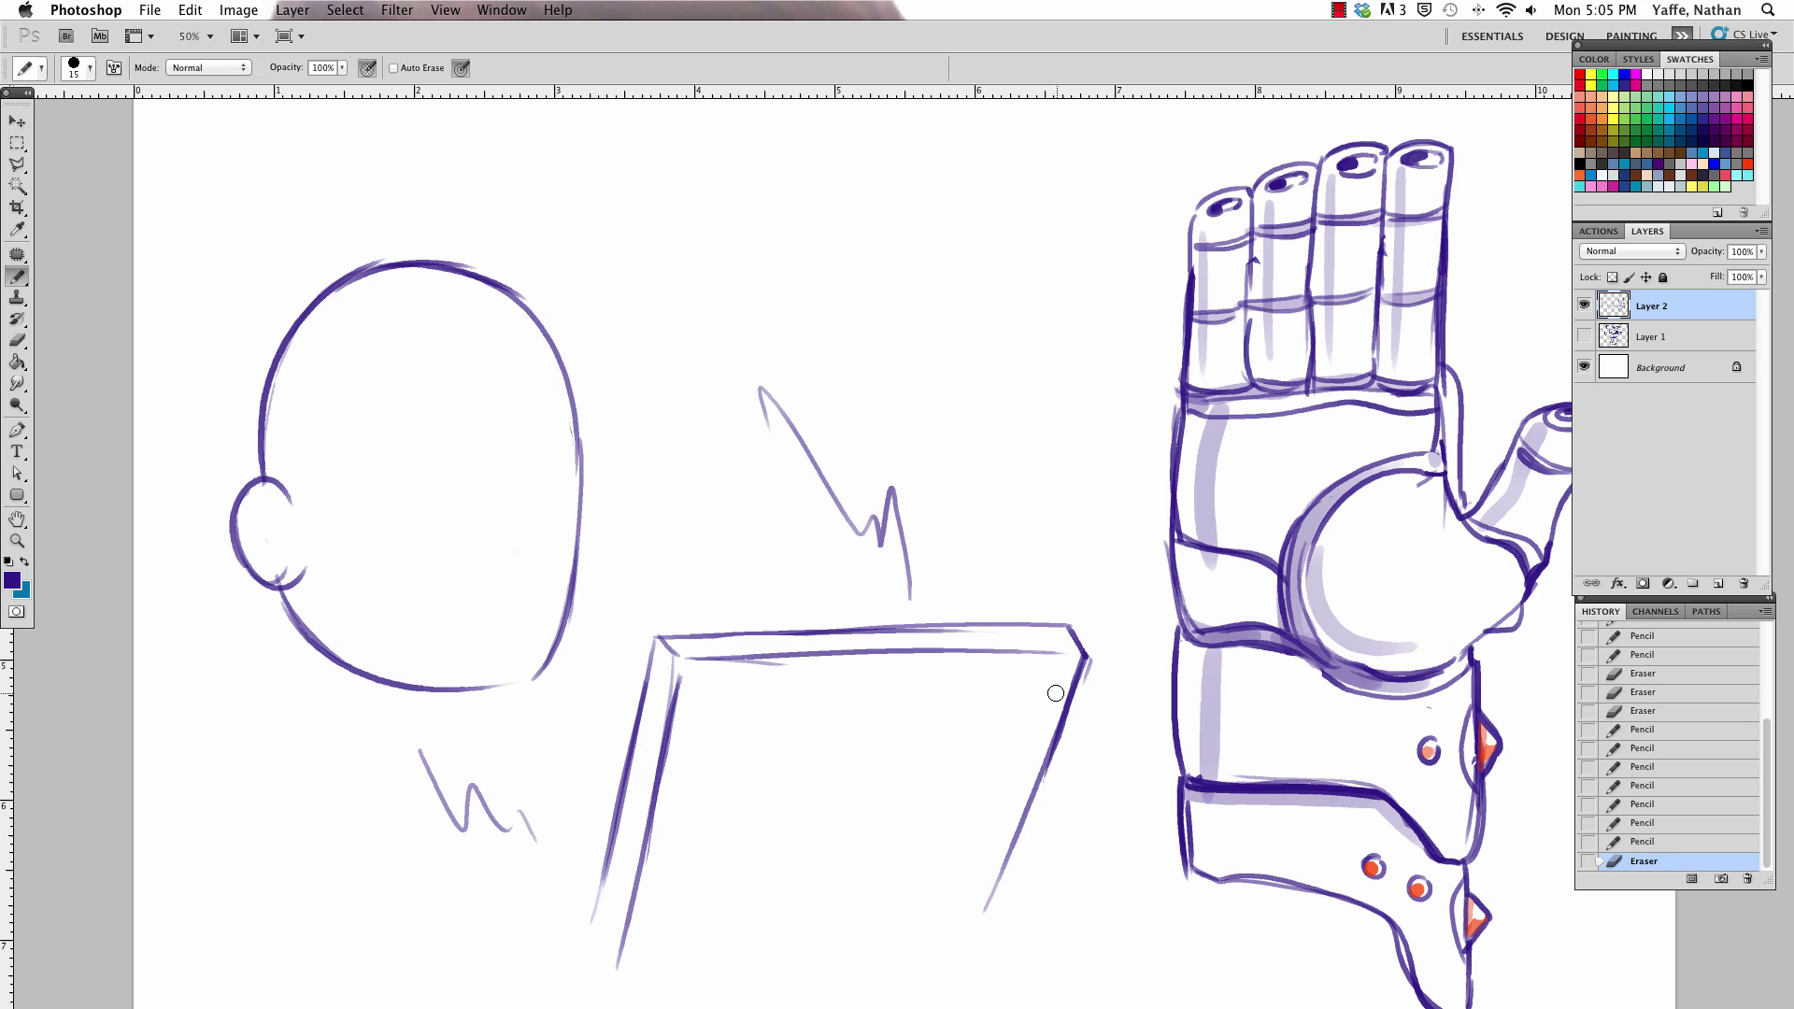
{"action": "left_click_drag", "start_coordinate": [1037, 776], "coordinate": [993, 897]}
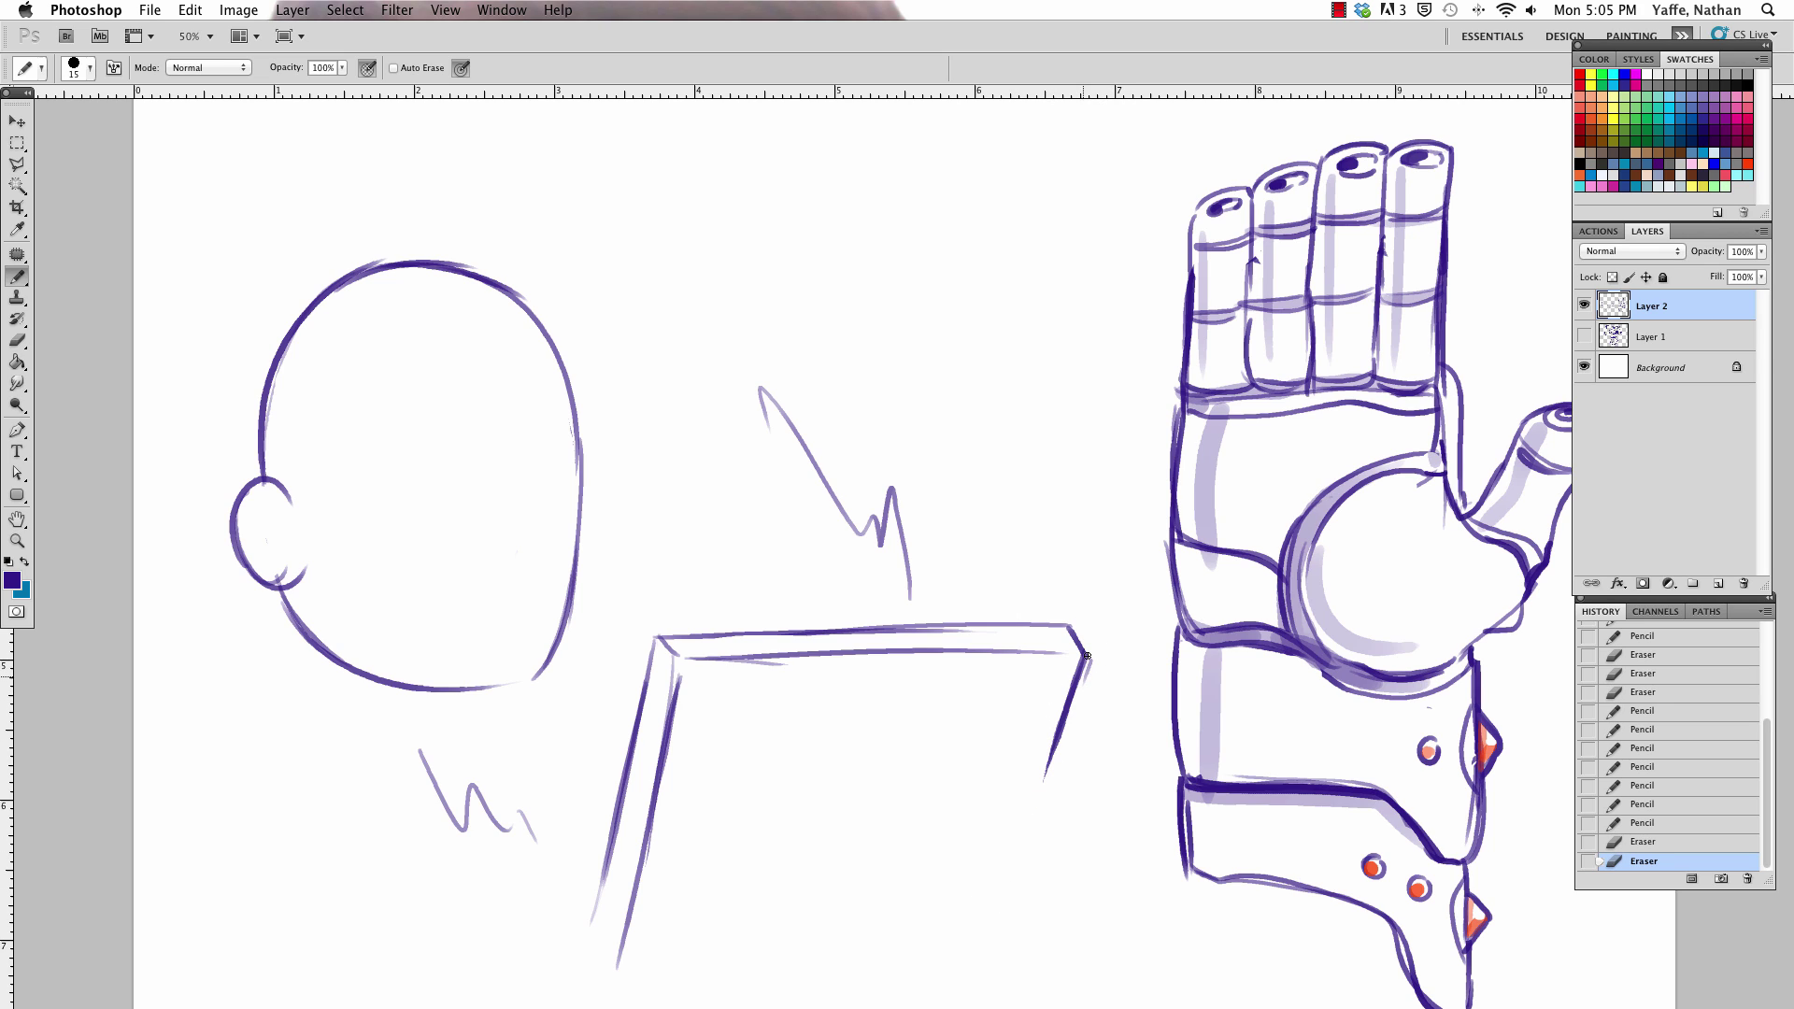
{"action": "left_click_drag", "start_coordinate": [1087, 655], "coordinate": [1009, 939]}
{"action": "left_click_drag", "start_coordinate": [622, 804], "coordinate": [594, 932]}
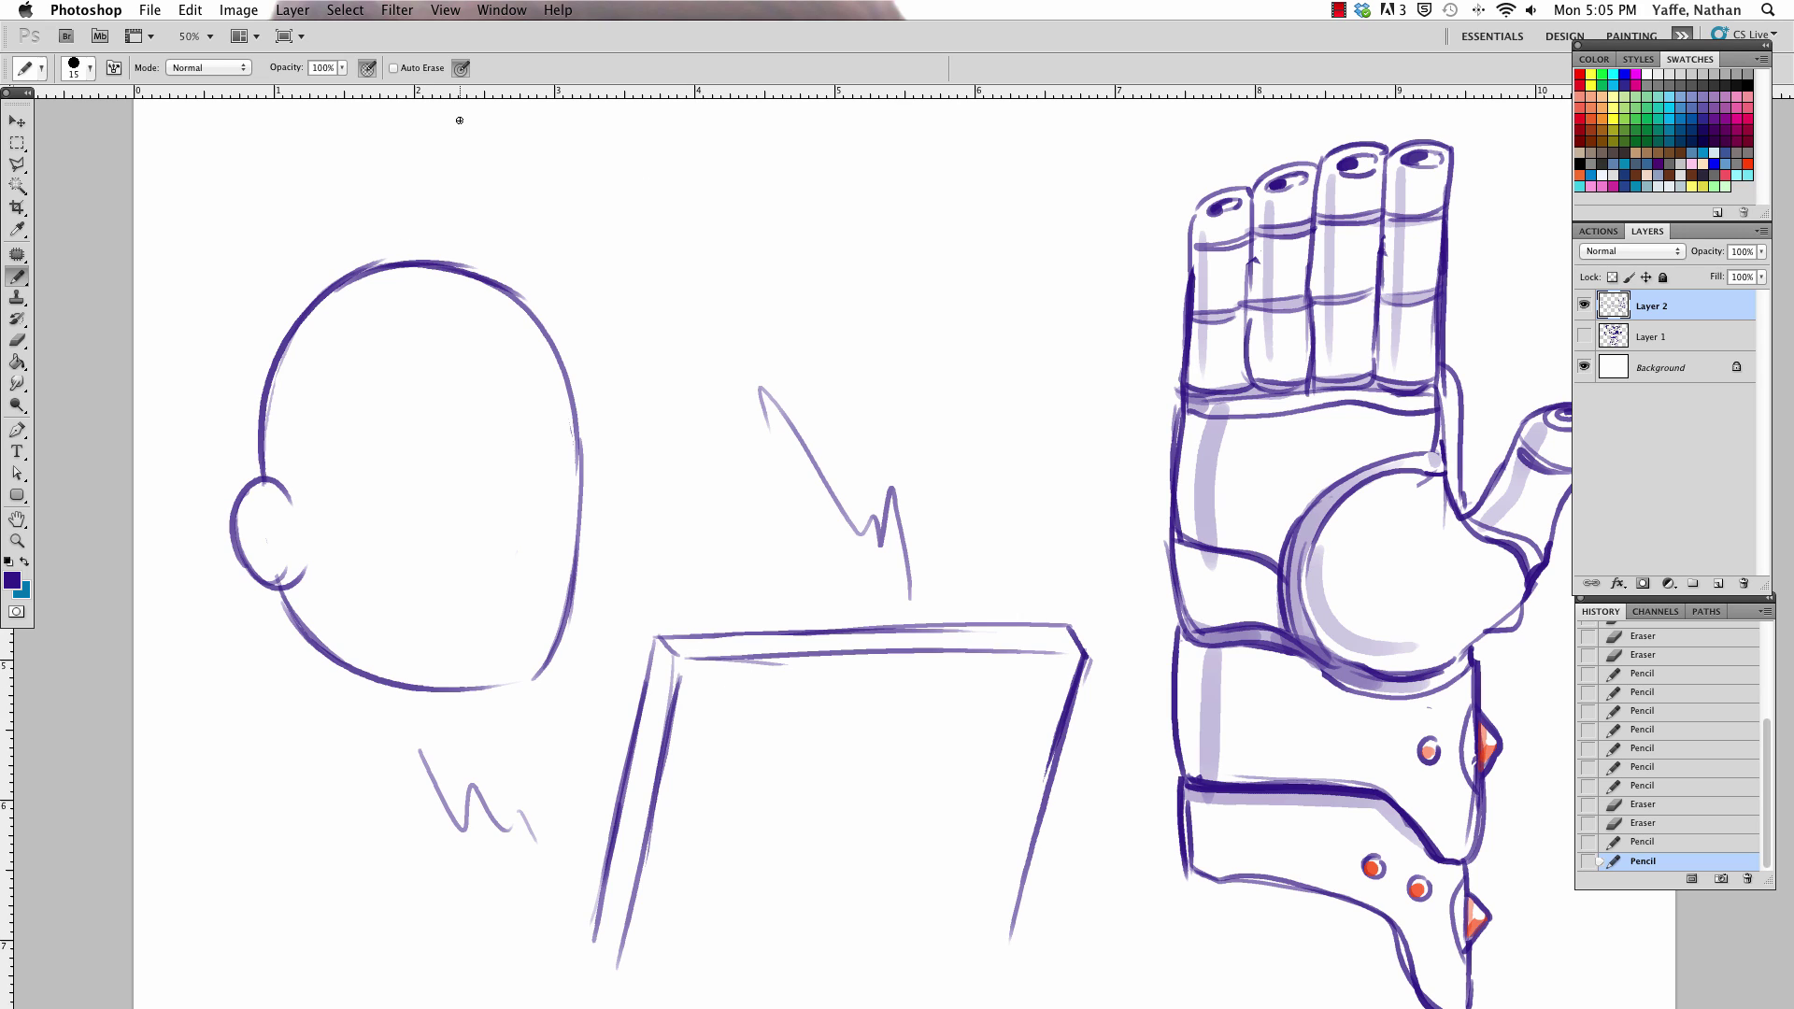
Draw the inner ear curves, two neck lines under the jaw, and a thicker jawline
{"action": "mouse_move", "coordinate": [261, 500]}
{"action": "left_mouse_down"}
{"action": "mouse_move", "coordinate": [276, 564]}
{"action": "mouse_move", "coordinate": [313, 593]}
{"action": "left_mouse_up"}
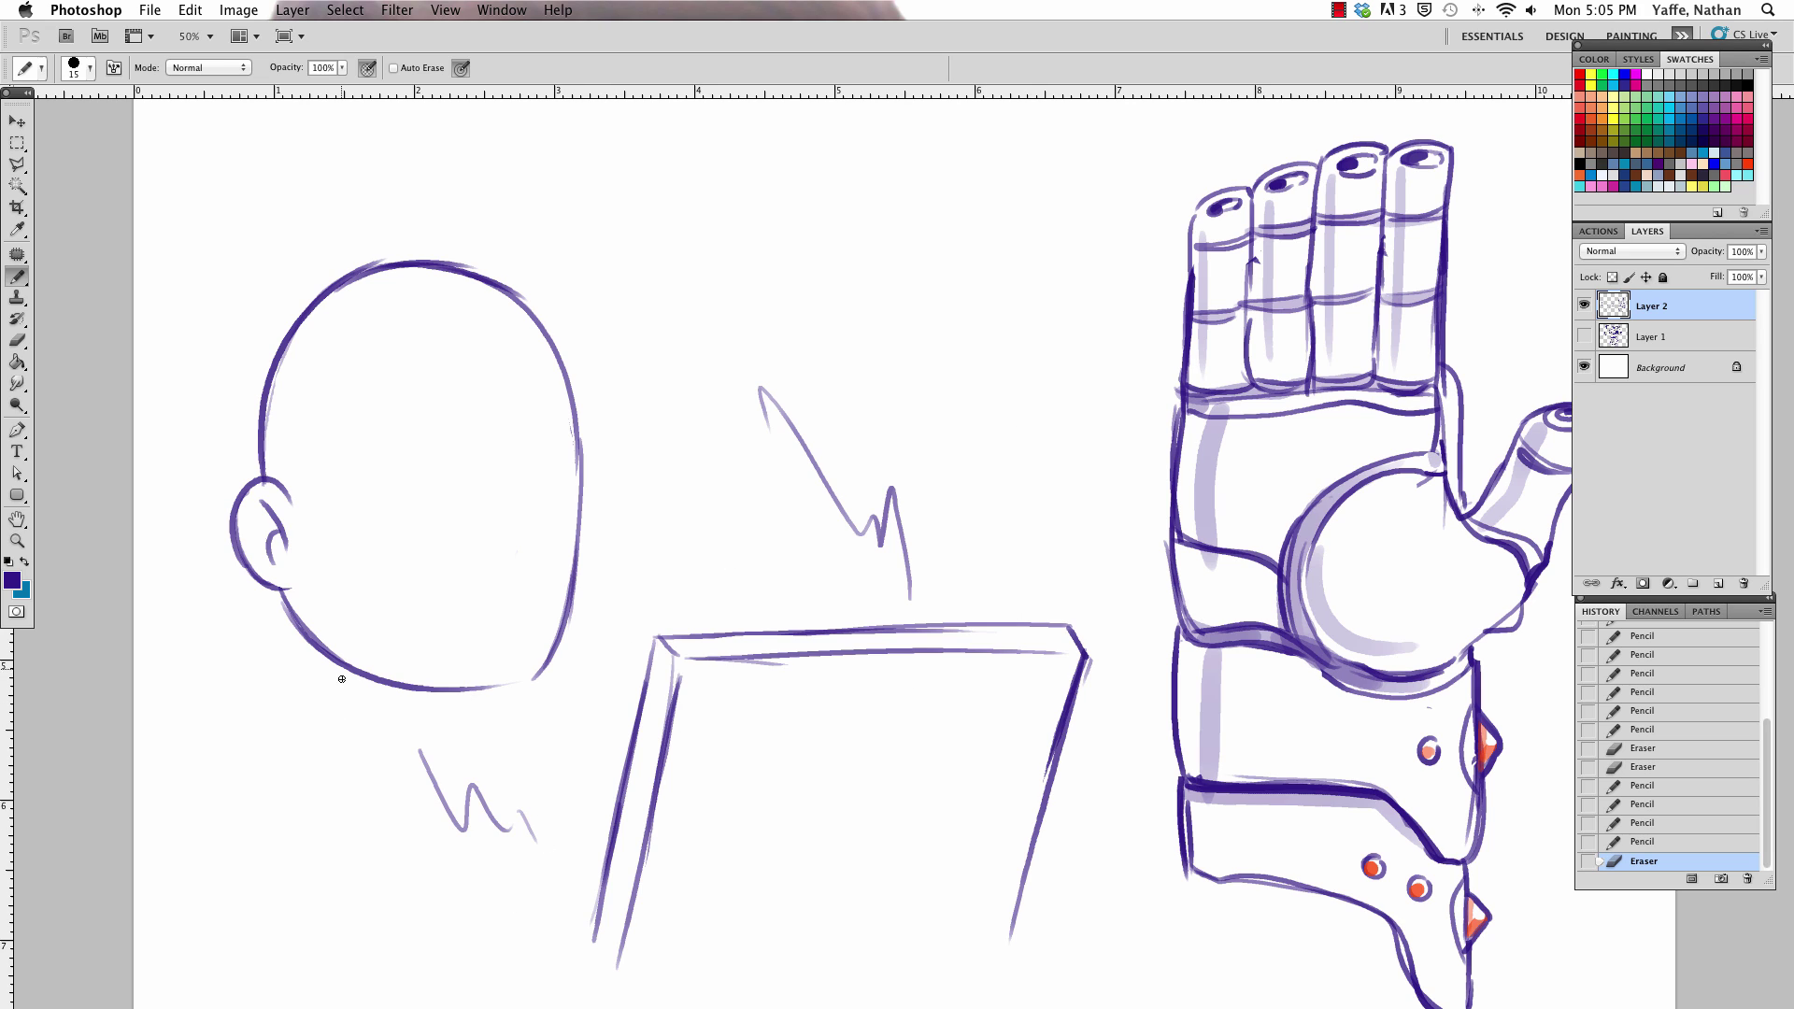
{"action": "left_click_drag", "start_coordinate": [342, 679], "coordinate": [344, 757]}
{"action": "key", "text": "ctrl+z"}
{"action": "left_click_drag", "start_coordinate": [285, 594], "coordinate": [288, 734]}
{"action": "key", "text": "ctrl+z"}
{"action": "left_click_drag", "start_coordinate": [286, 617], "coordinate": [288, 735]}
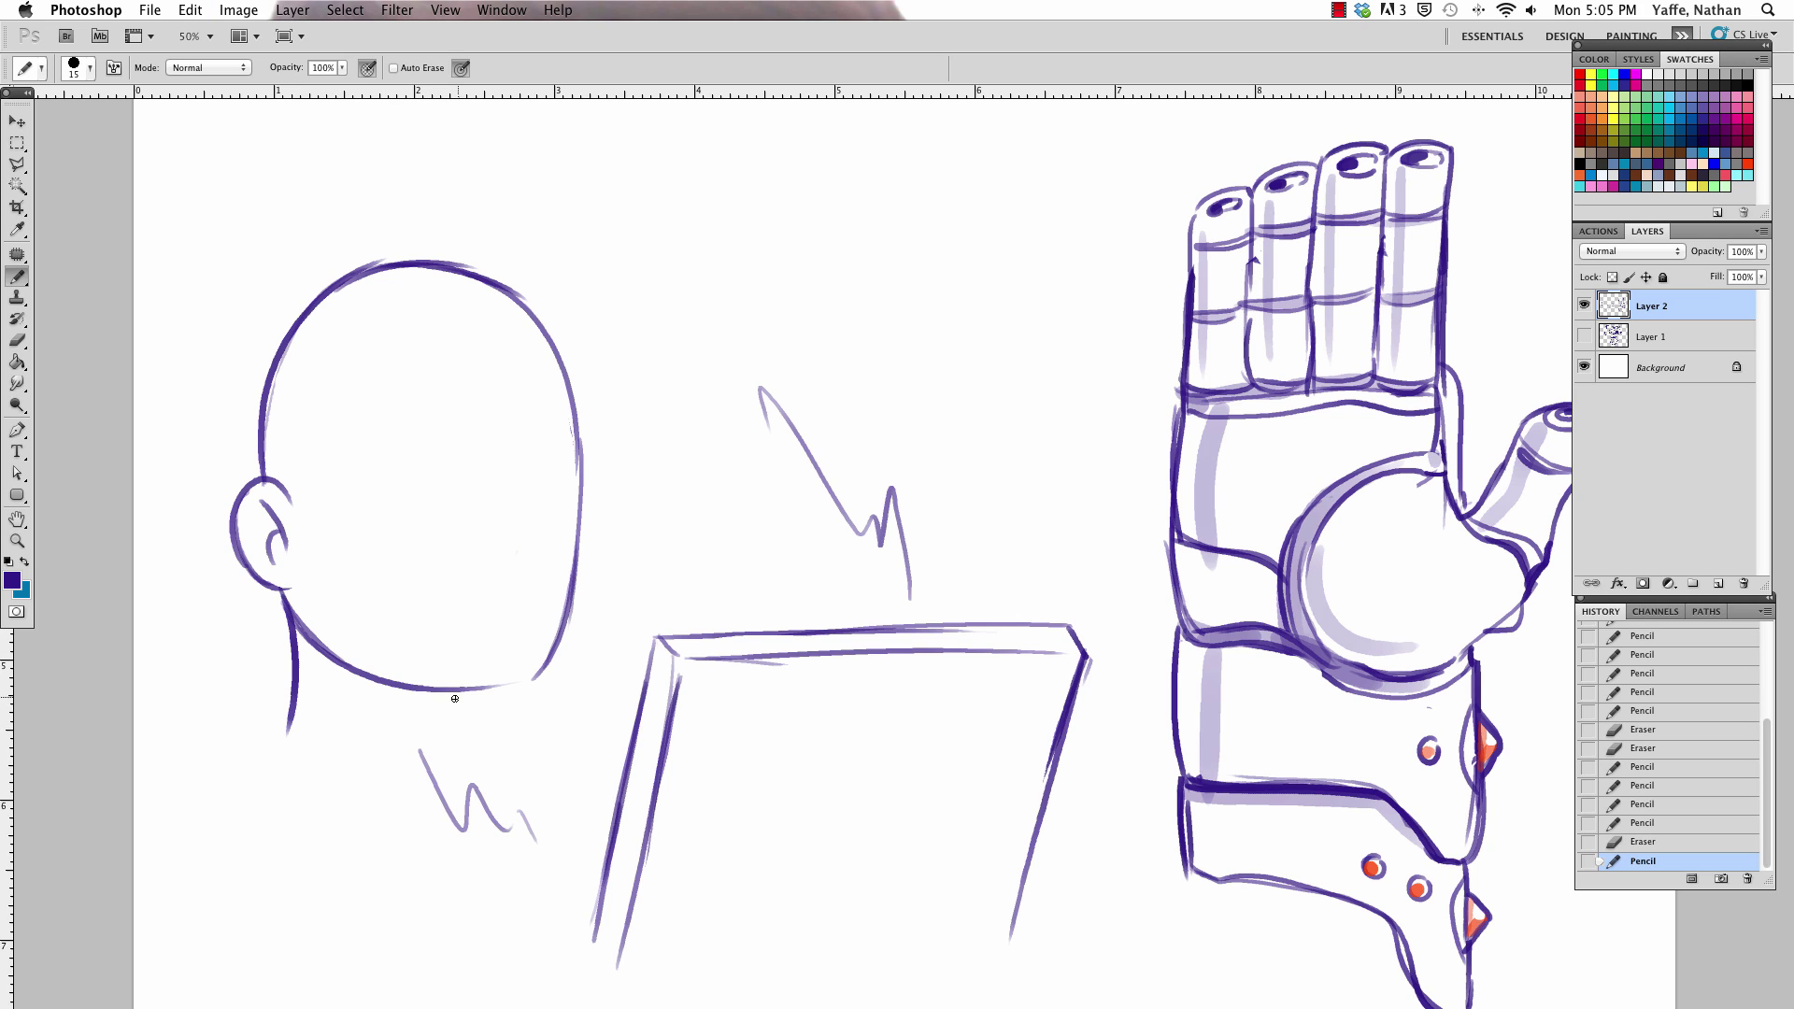
{"action": "left_click_drag", "start_coordinate": [458, 692], "coordinate": [471, 743]}
{"action": "mouse_move", "coordinate": [341, 665]}
{"action": "left_mouse_down"}
{"action": "mouse_move", "coordinate": [478, 699]}
{"action": "mouse_move", "coordinate": [443, 706]}
{"action": "mouse_move", "coordinate": [478, 716]}
{"action": "mouse_move", "coordinate": [551, 698]}
{"action": "left_mouse_up"}
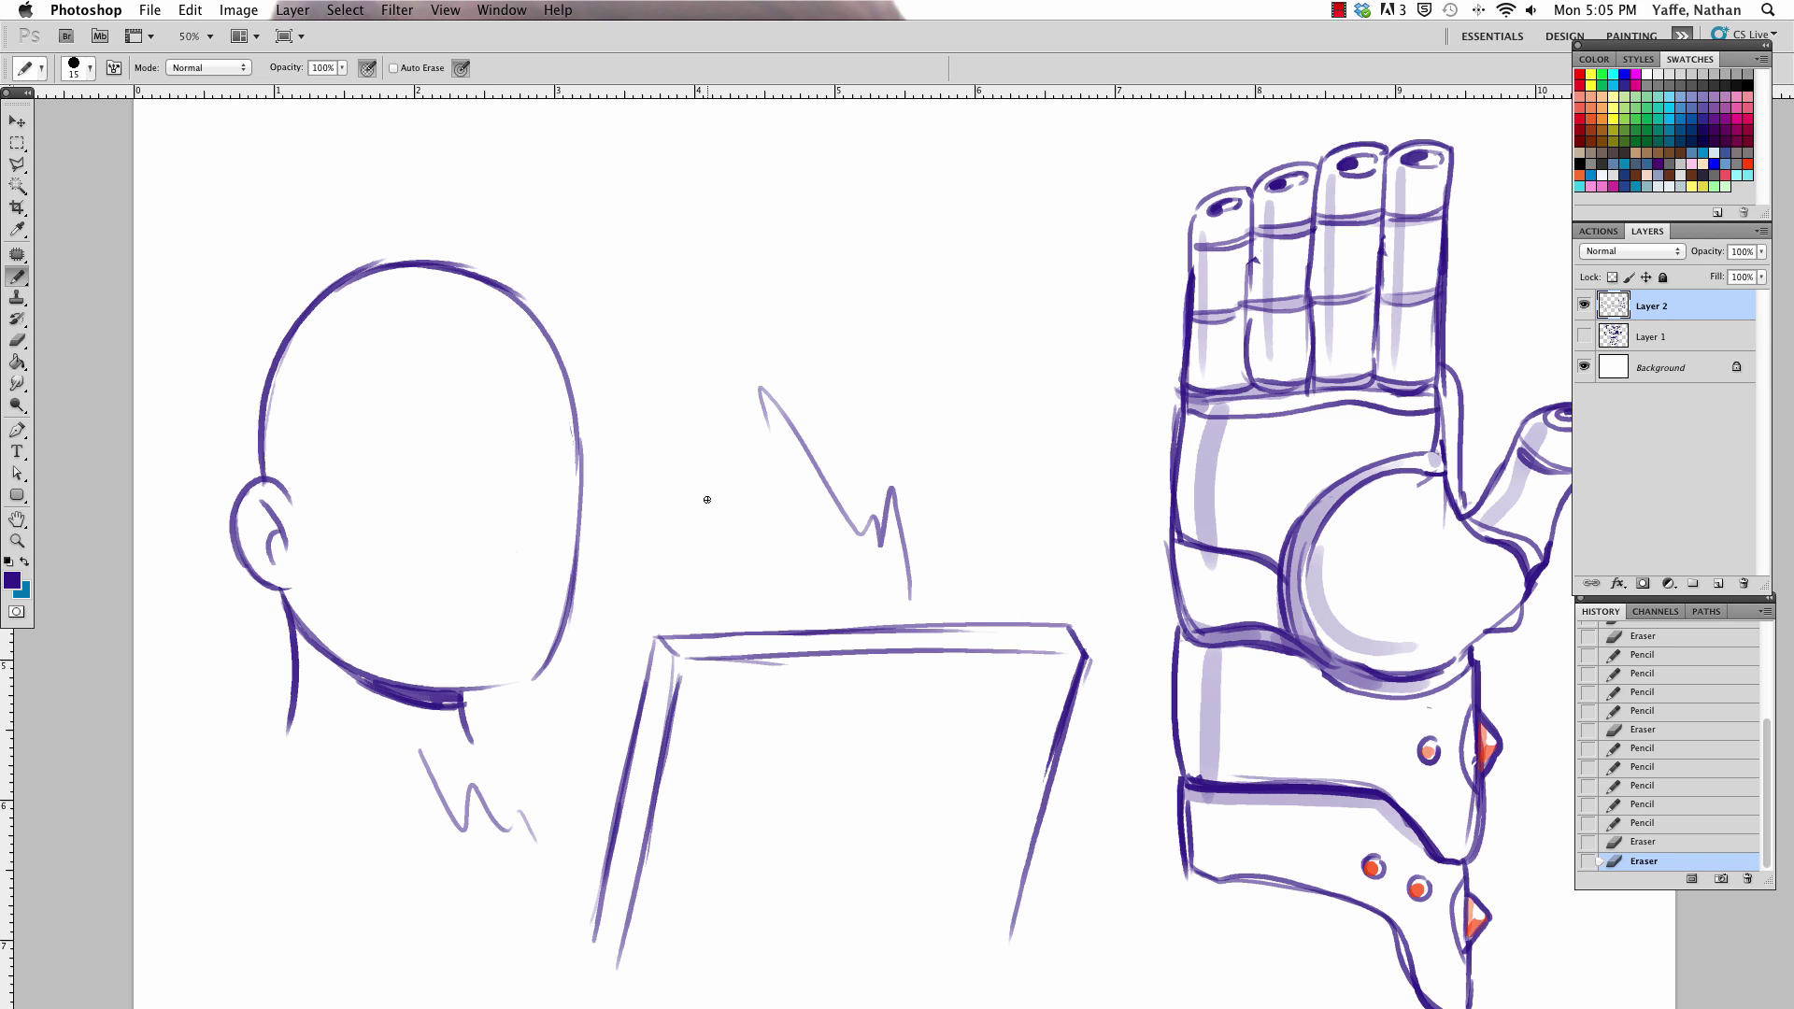
Extend the energy line upward and sketch a shoulder line with a lightened zigzag collar
{"action": "left_click_drag", "start_coordinate": [631, 227], "coordinate": [733, 398]}
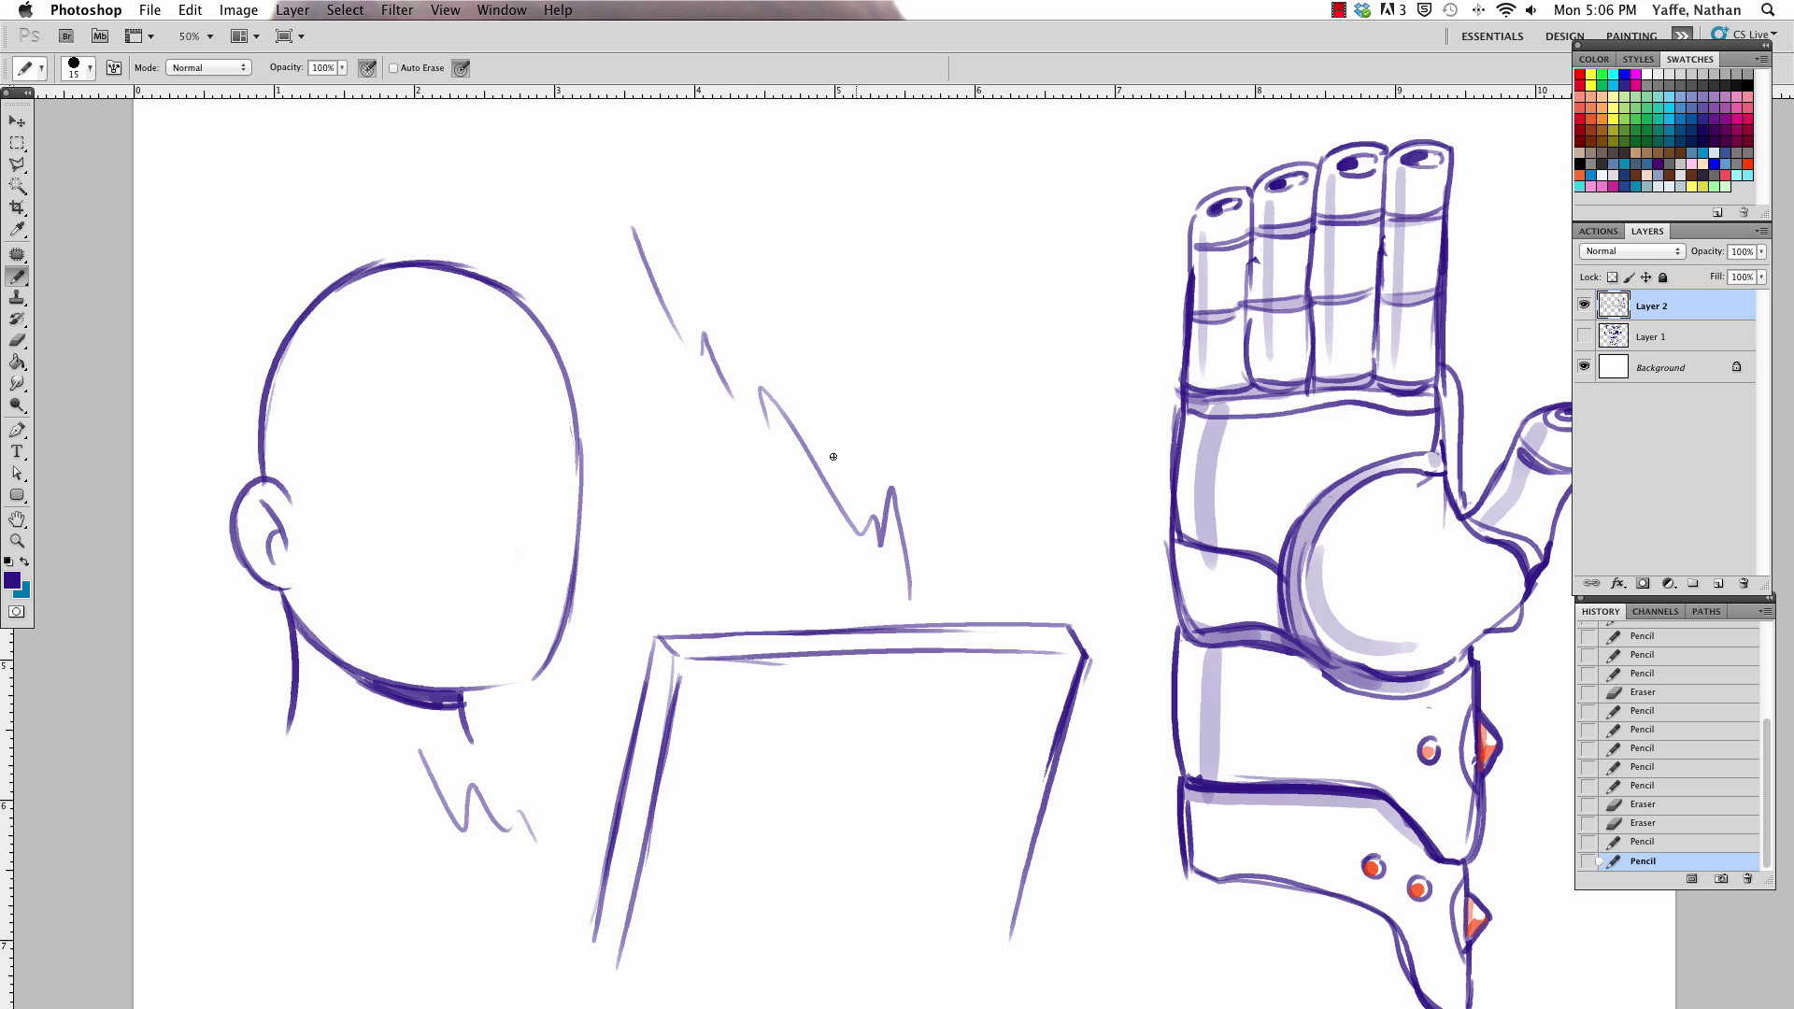
{"action": "left_click_drag", "start_coordinate": [425, 761], "coordinate": [249, 795]}
{"action": "left_click_drag", "start_coordinate": [392, 823], "coordinate": [574, 841]}
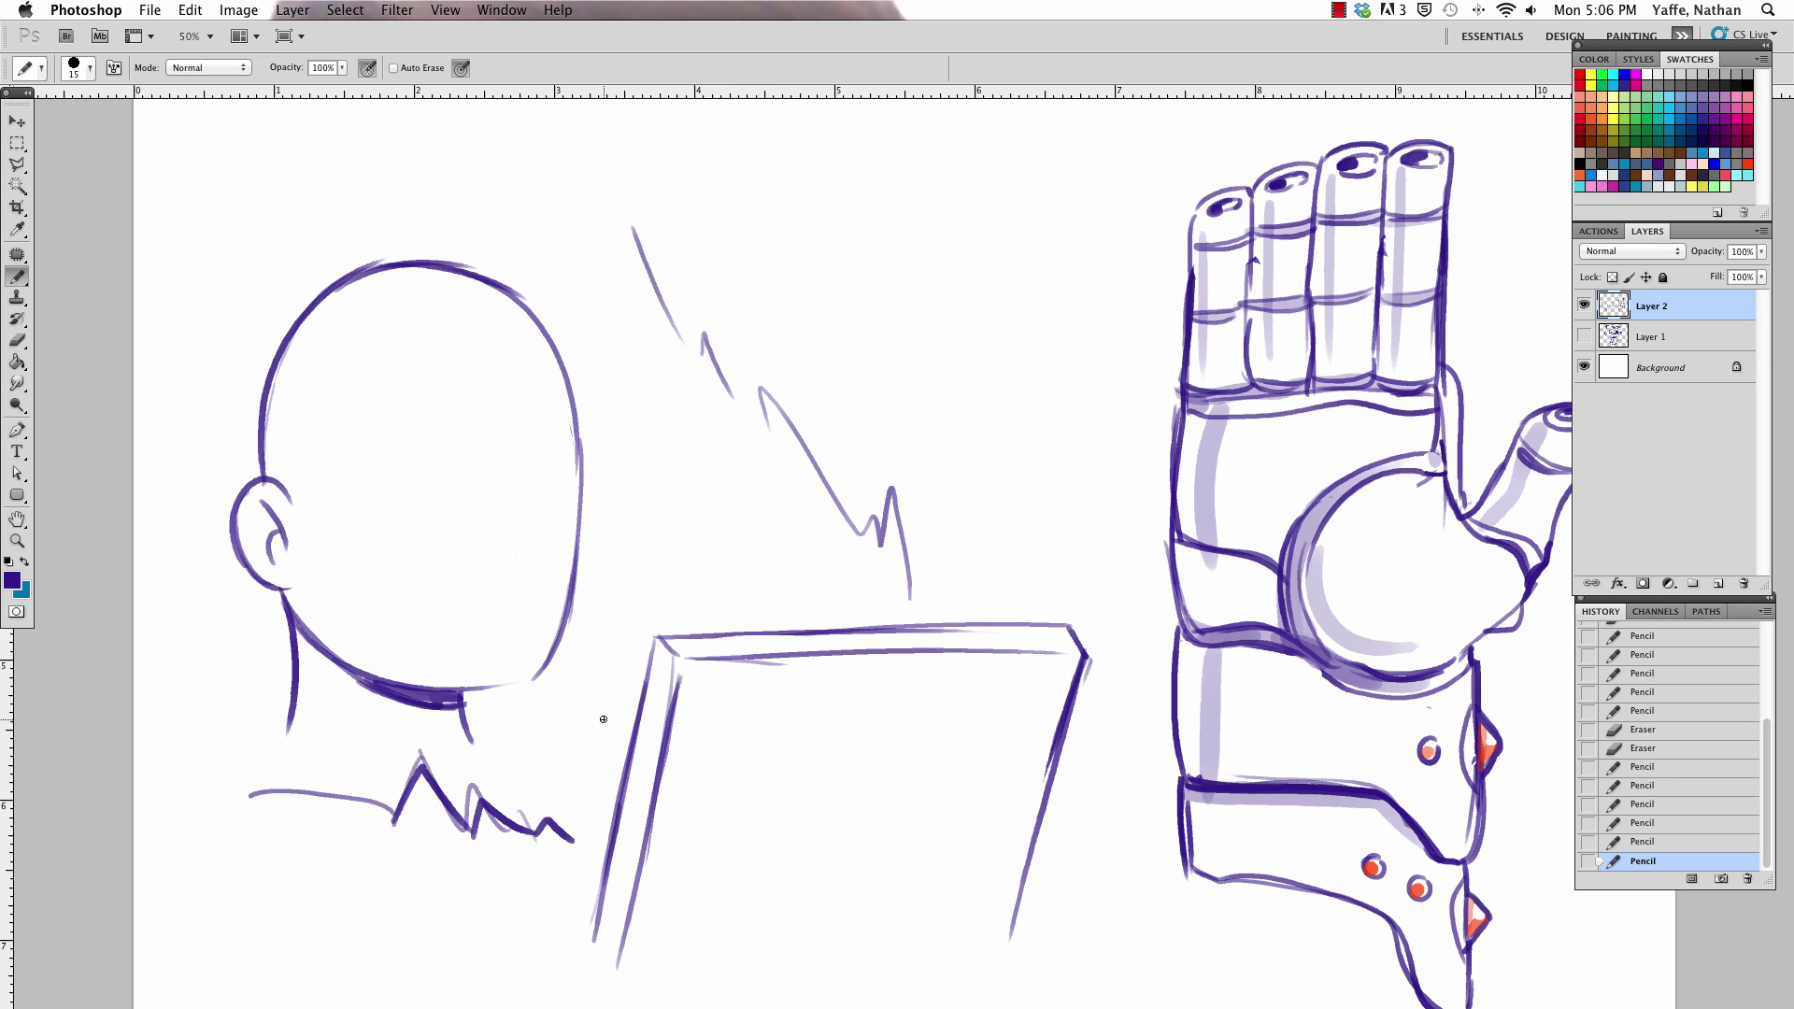
{"action": "left_click_drag", "start_coordinate": [467, 820], "coordinate": [517, 802]}
{"action": "left_click_drag", "start_coordinate": [423, 752], "coordinate": [391, 782]}
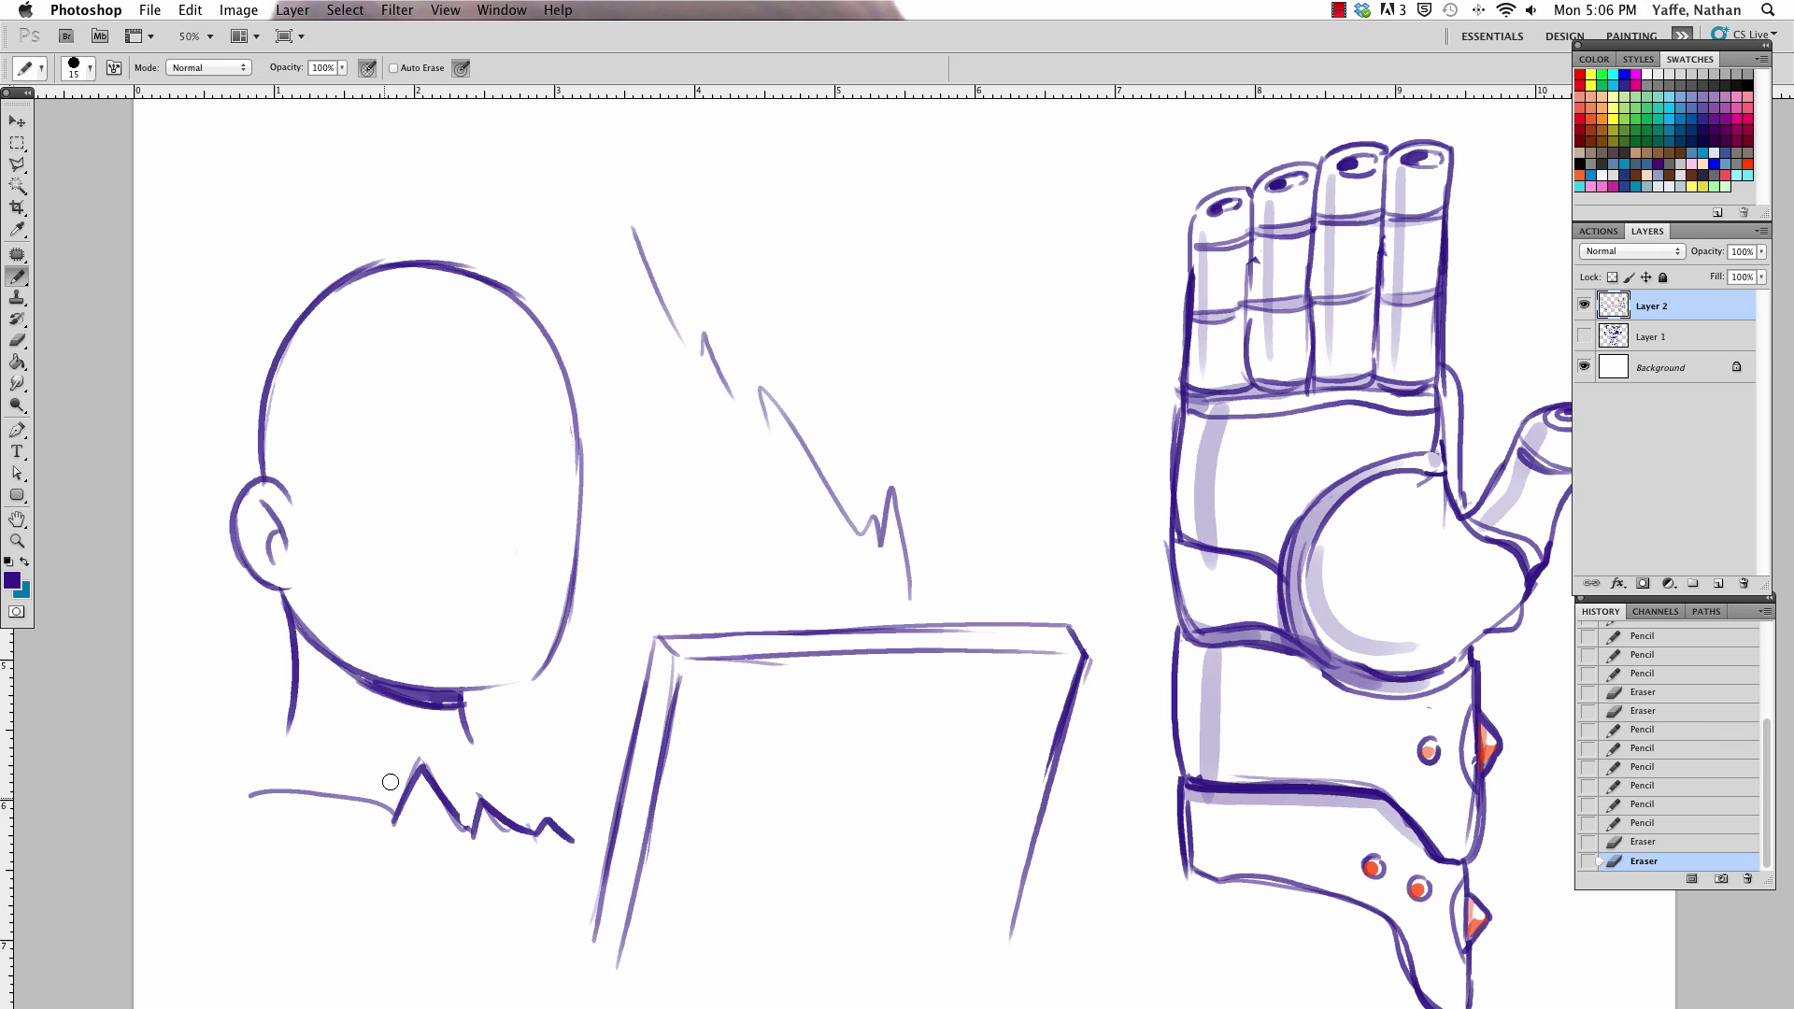
Redraw the upper energy line as a taller zigzag and draw a horizontal line across the head
{"action": "left_click_drag", "start_coordinate": [493, 831], "coordinate": [497, 827]}
{"action": "mouse_move", "coordinate": [766, 373]}
{"action": "left_mouse_down"}
{"action": "mouse_move", "coordinate": [838, 517]}
{"action": "mouse_move", "coordinate": [699, 332]}
{"action": "left_mouse_up"}
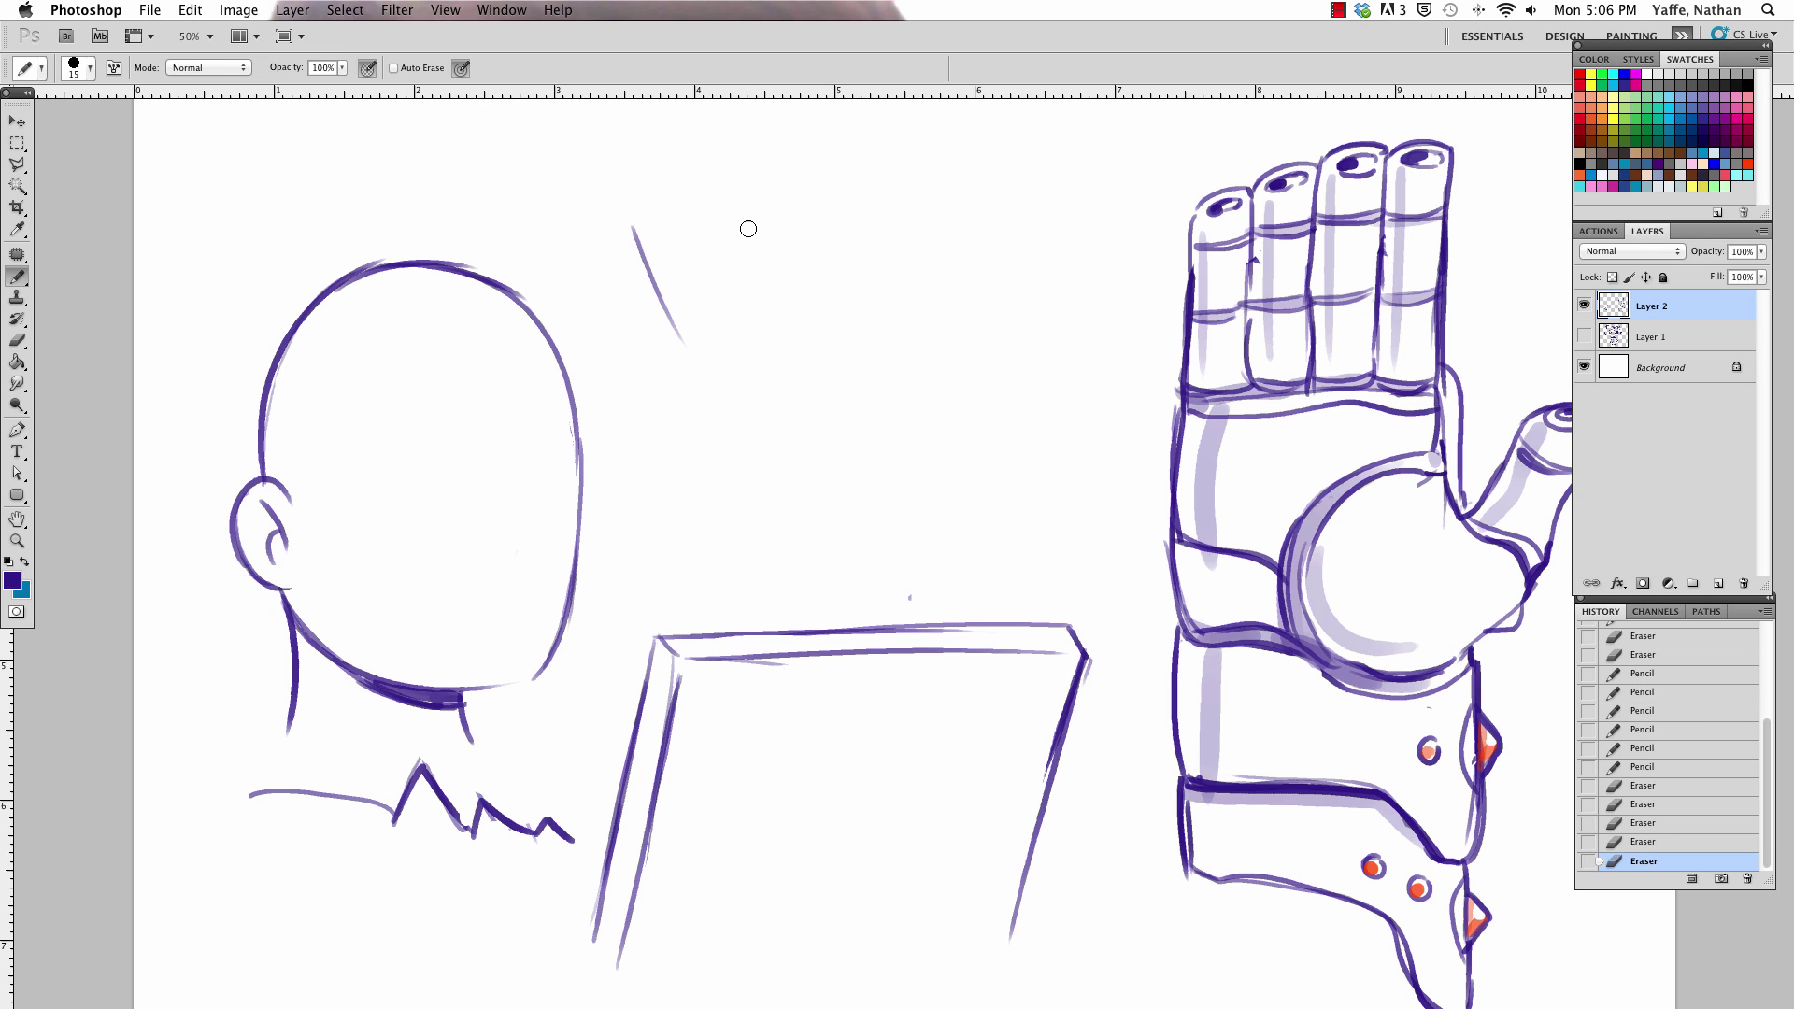
{"action": "mouse_move", "coordinate": [670, 311]}
{"action": "left_mouse_down"}
{"action": "mouse_move", "coordinate": [876, 498]}
{"action": "mouse_move", "coordinate": [922, 596]}
{"action": "left_mouse_up"}
{"action": "mouse_move", "coordinate": [851, 466]}
{"action": "left_mouse_down"}
{"action": "mouse_move", "coordinate": [880, 555]}
{"action": "mouse_move", "coordinate": [922, 598]}
{"action": "left_mouse_up"}
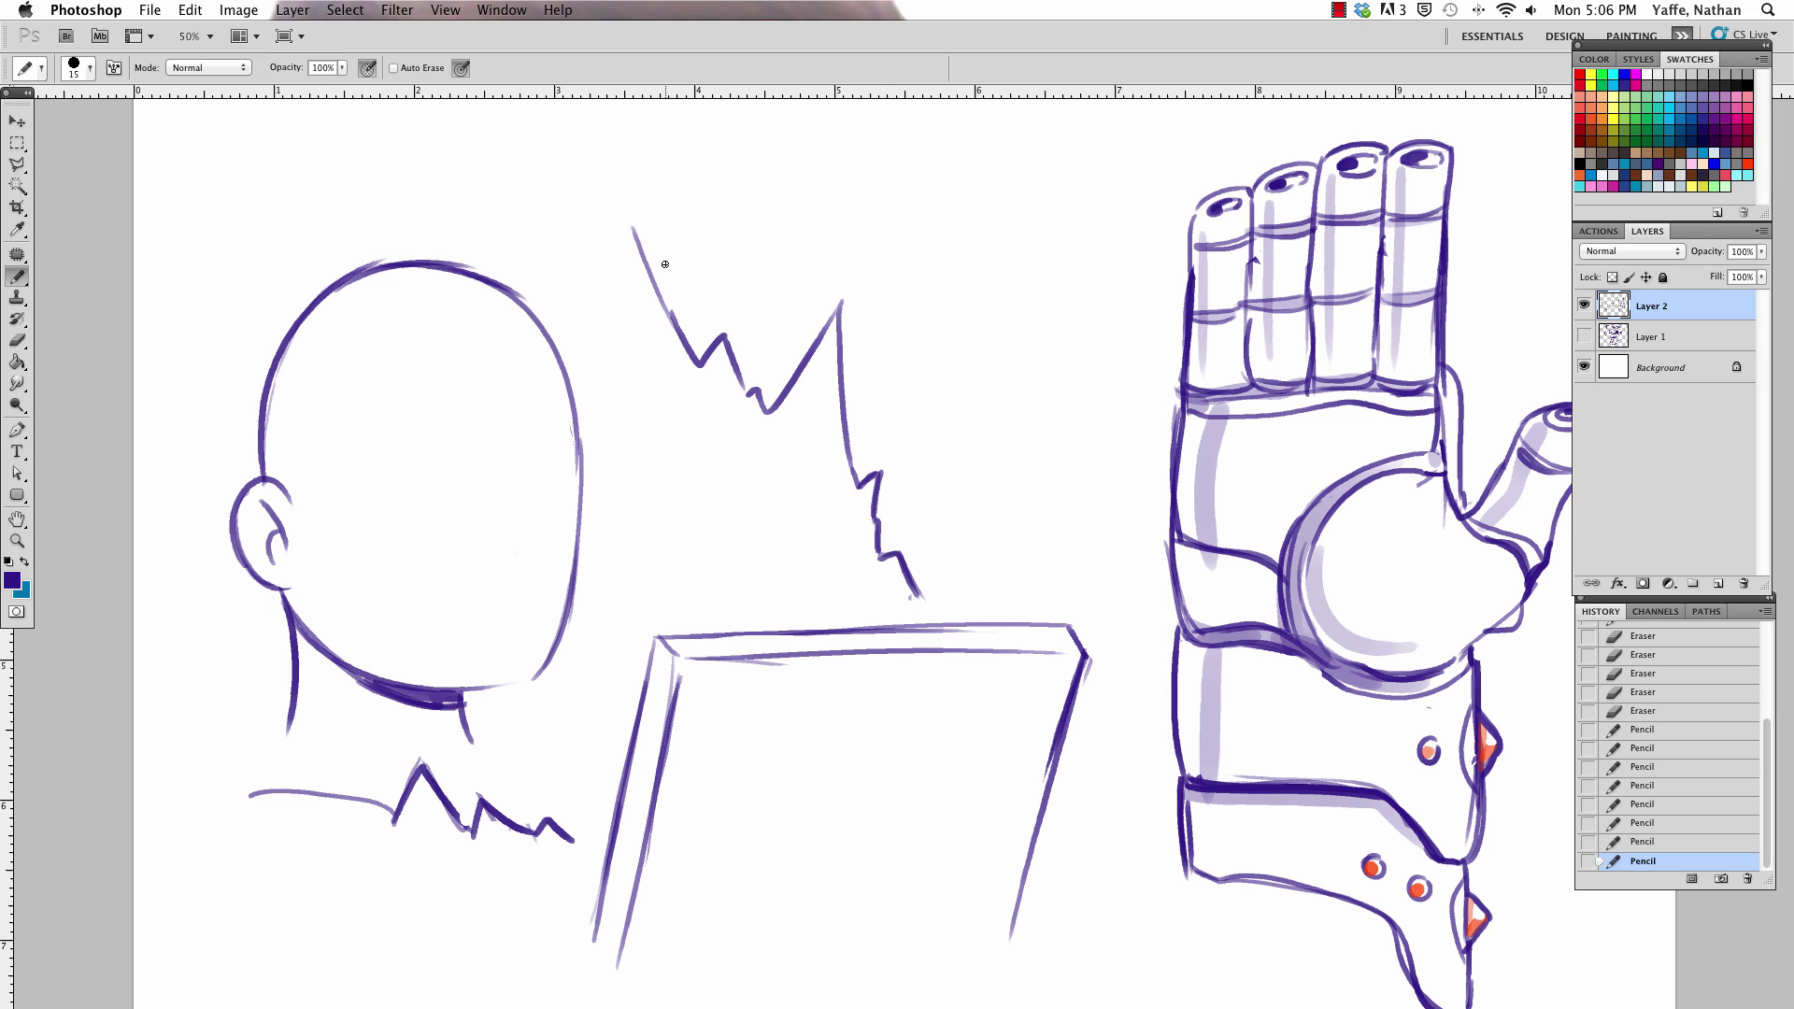
{"action": "left_click_drag", "start_coordinate": [627, 245], "coordinate": [591, 173]}
{"action": "left_click_drag", "start_coordinate": [261, 395], "coordinate": [510, 388]}
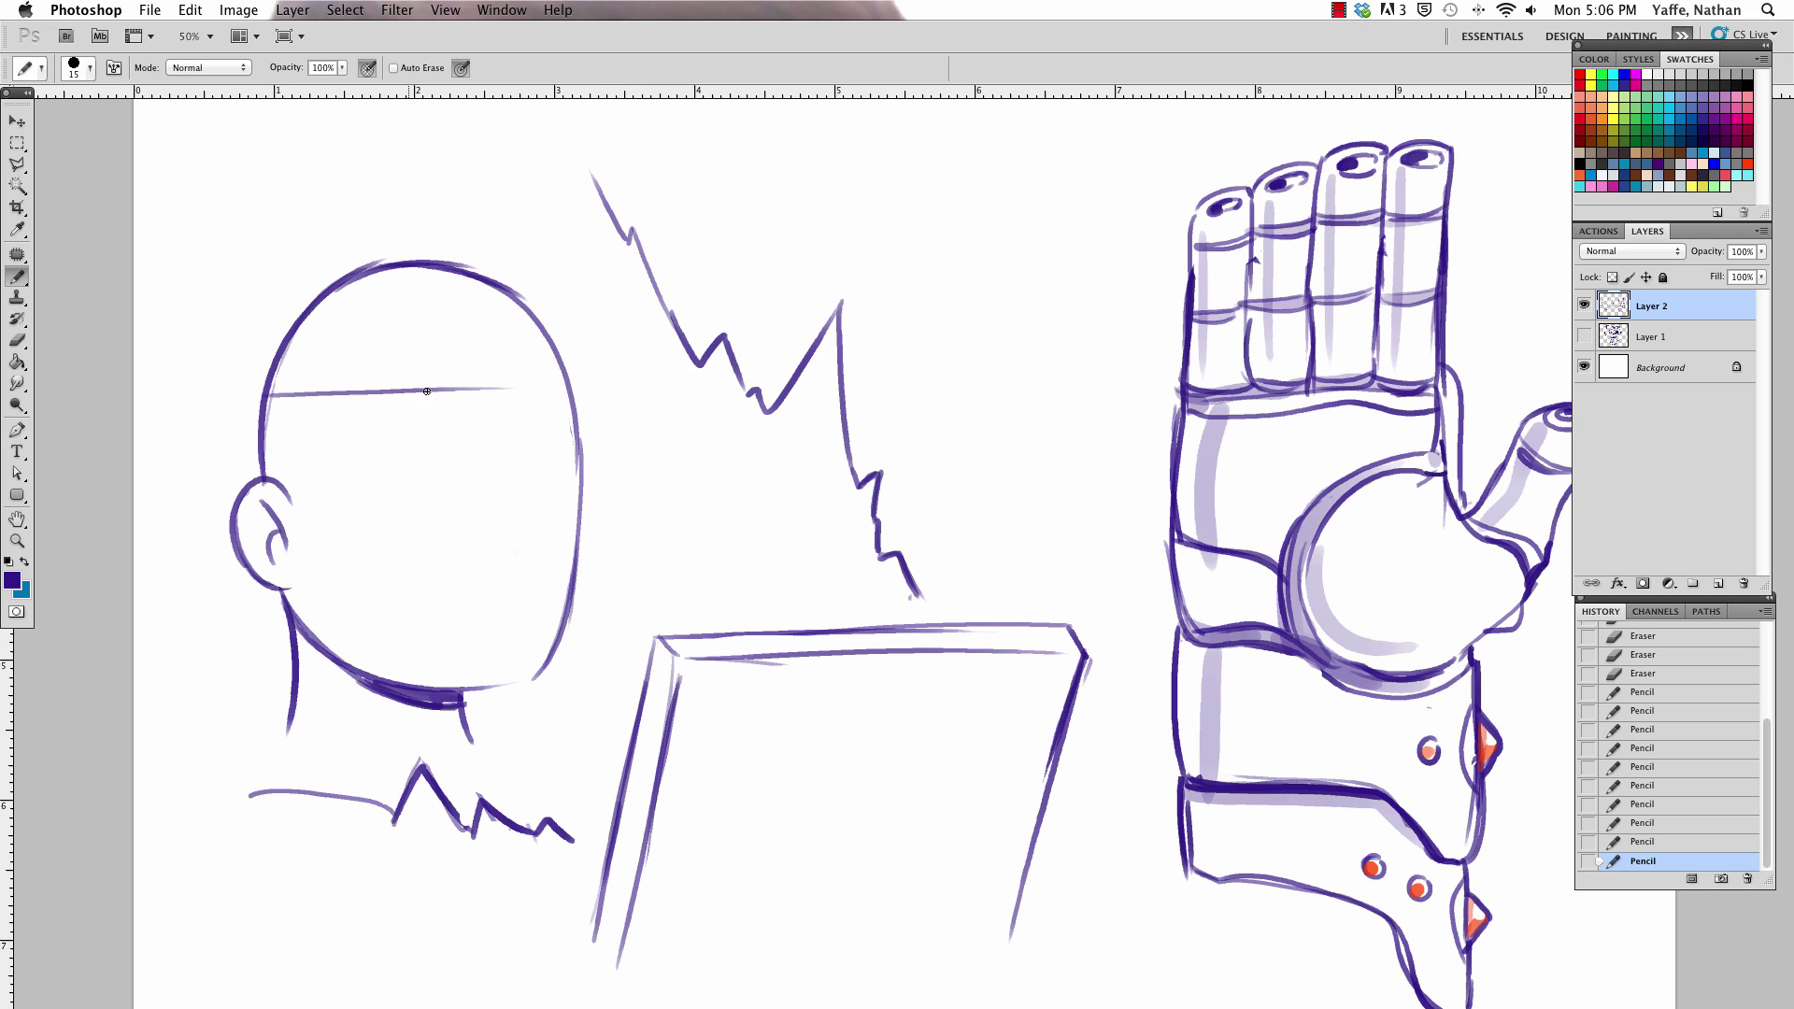
Draw the visor band's top and bottom lines and erase the head outline between them
{"action": "left_click_drag", "start_coordinate": [319, 398], "coordinate": [600, 384]}
{"action": "left_click_drag", "start_coordinate": [301, 511], "coordinate": [567, 515]}
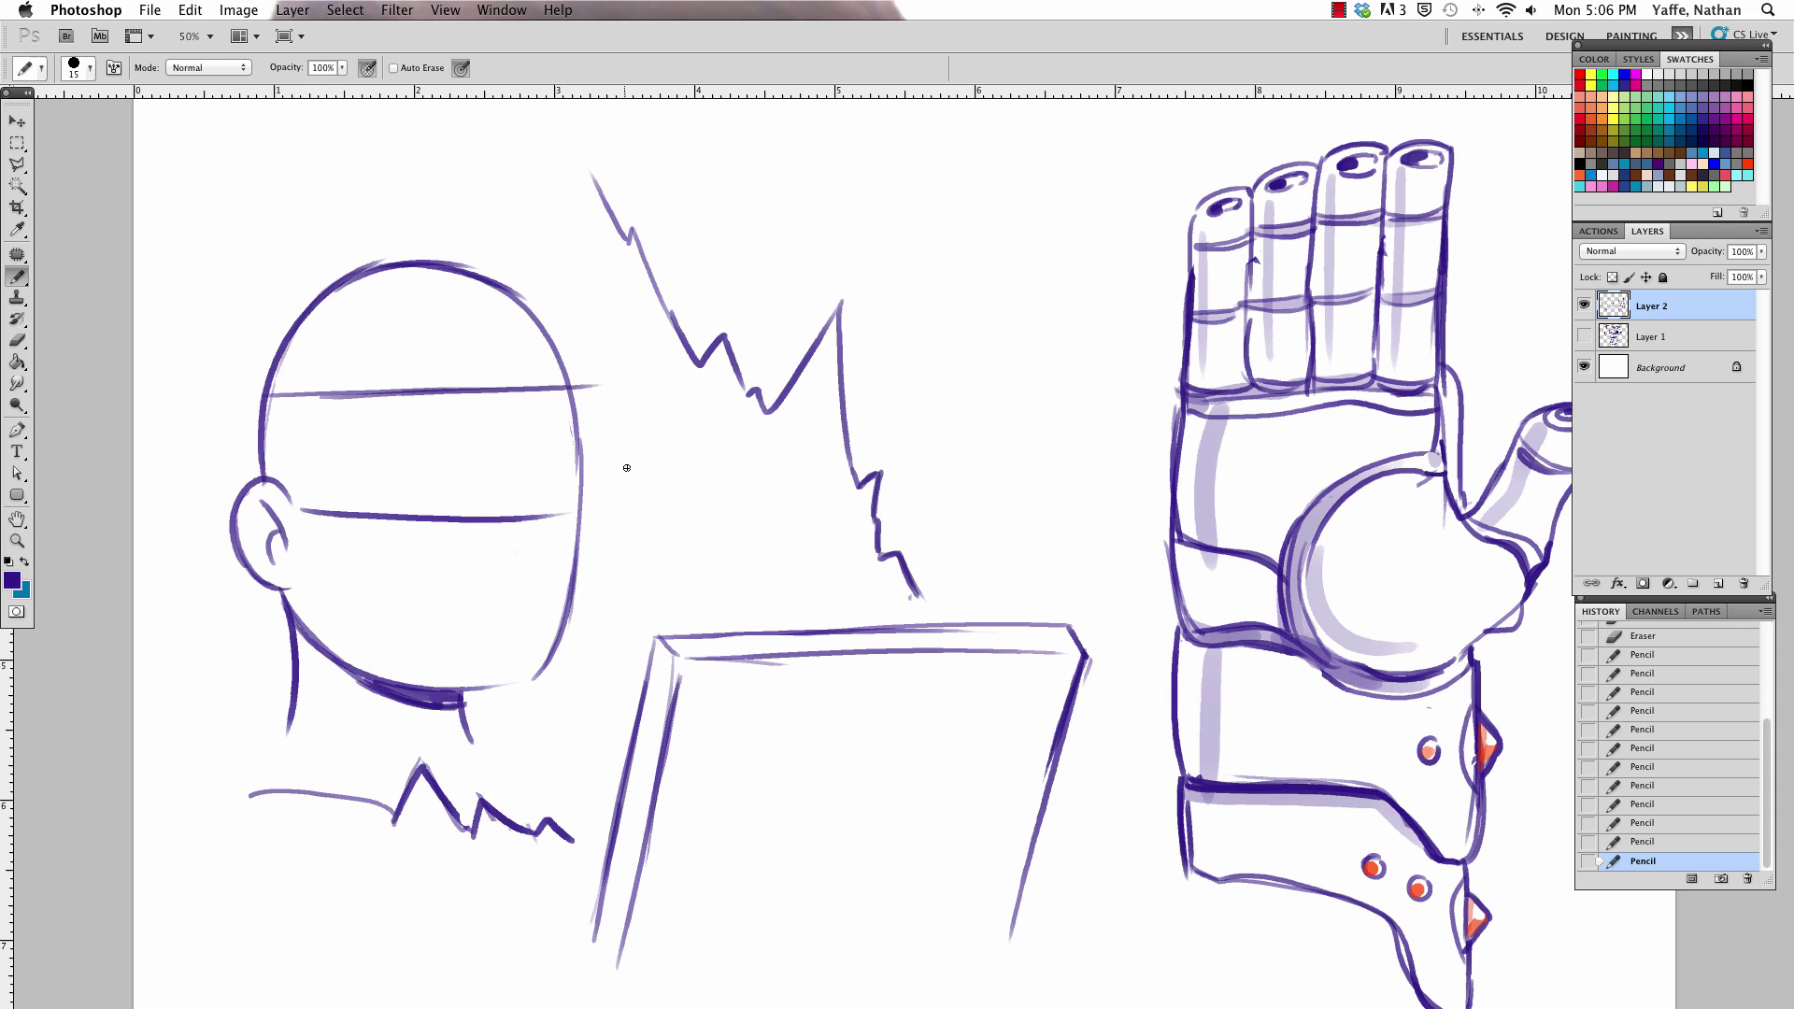
{"action": "key", "text": "e"}
{"action": "left_click_drag", "start_coordinate": [568, 391], "coordinate": [580, 495]}
{"action": "mouse_move", "coordinate": [267, 409]}
{"action": "left_mouse_down"}
{"action": "mouse_move", "coordinate": [260, 461]}
{"action": "mouse_move", "coordinate": [272, 410]}
{"action": "left_mouse_up"}
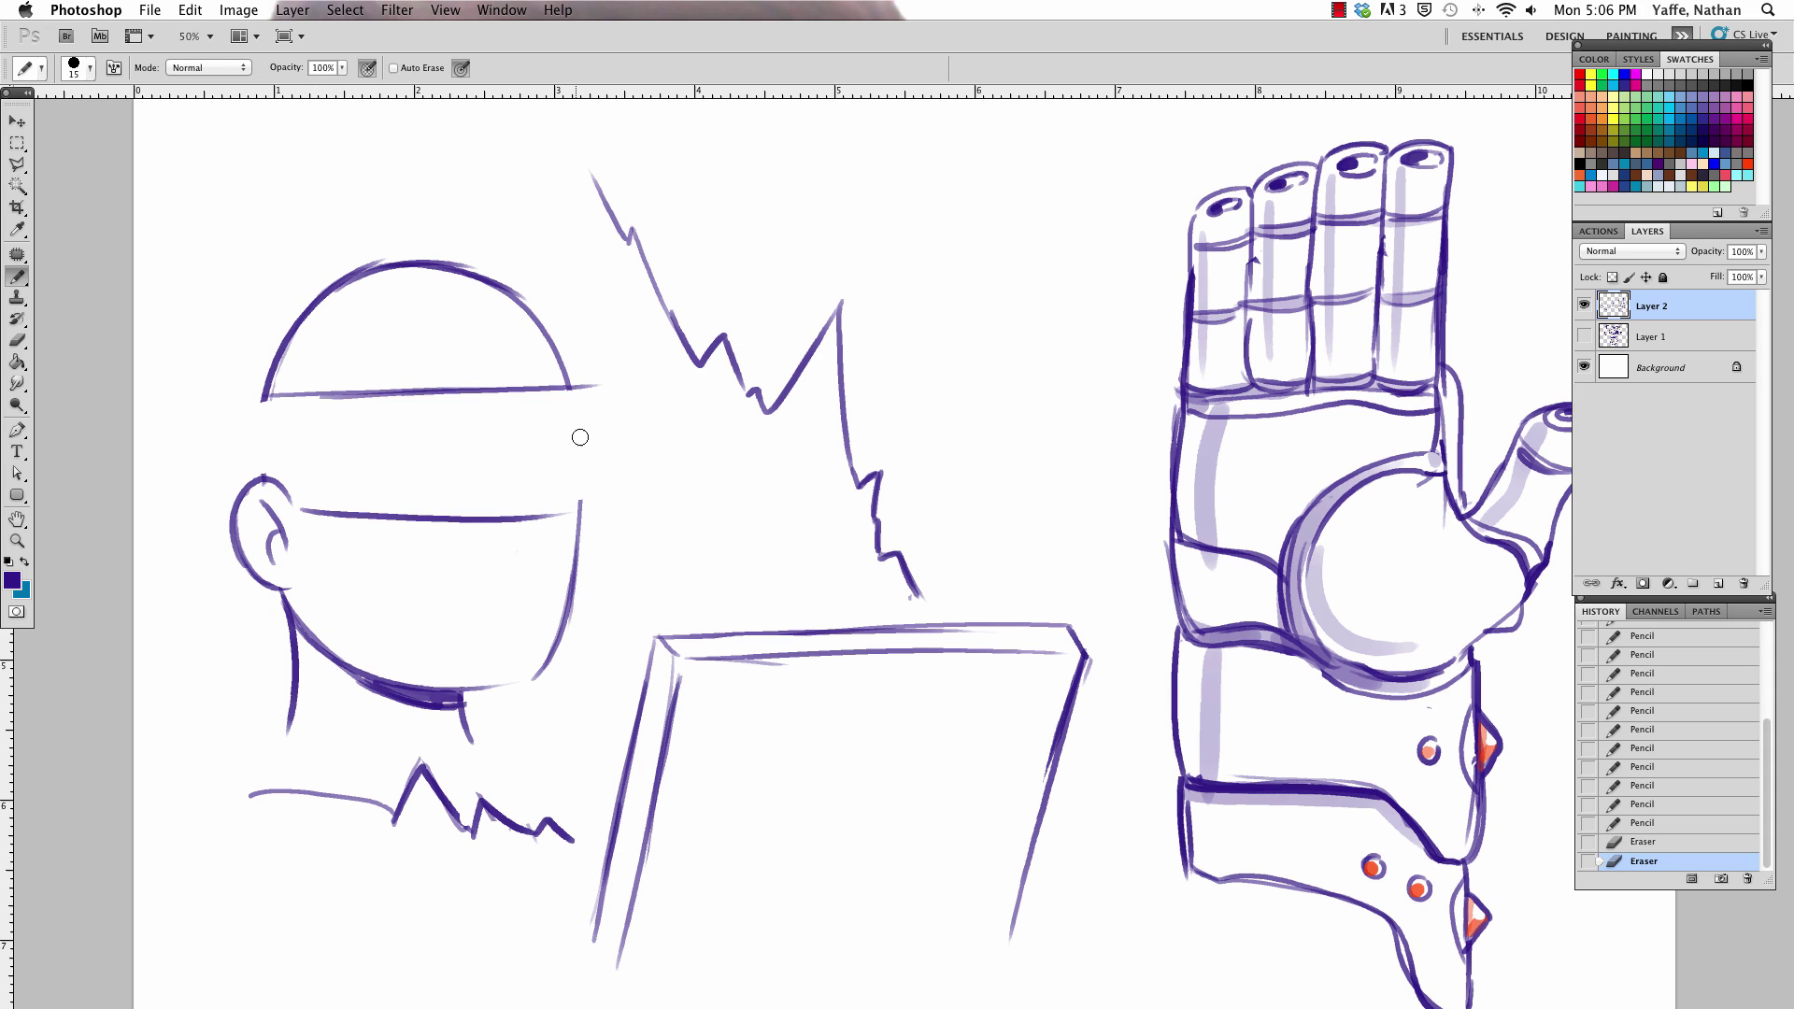
{"action": "left_click_drag", "start_coordinate": [580, 433], "coordinate": [581, 469]}
Close the band's left and right ends and hatch light lines across the visor
{"action": "mouse_move", "coordinate": [570, 386]}
{"action": "left_mouse_down"}
{"action": "mouse_move", "coordinate": [596, 376]}
{"action": "mouse_move", "coordinate": [599, 505]}
{"action": "left_mouse_up"}
{"action": "left_click_drag", "start_coordinate": [602, 490], "coordinate": [581, 534]}
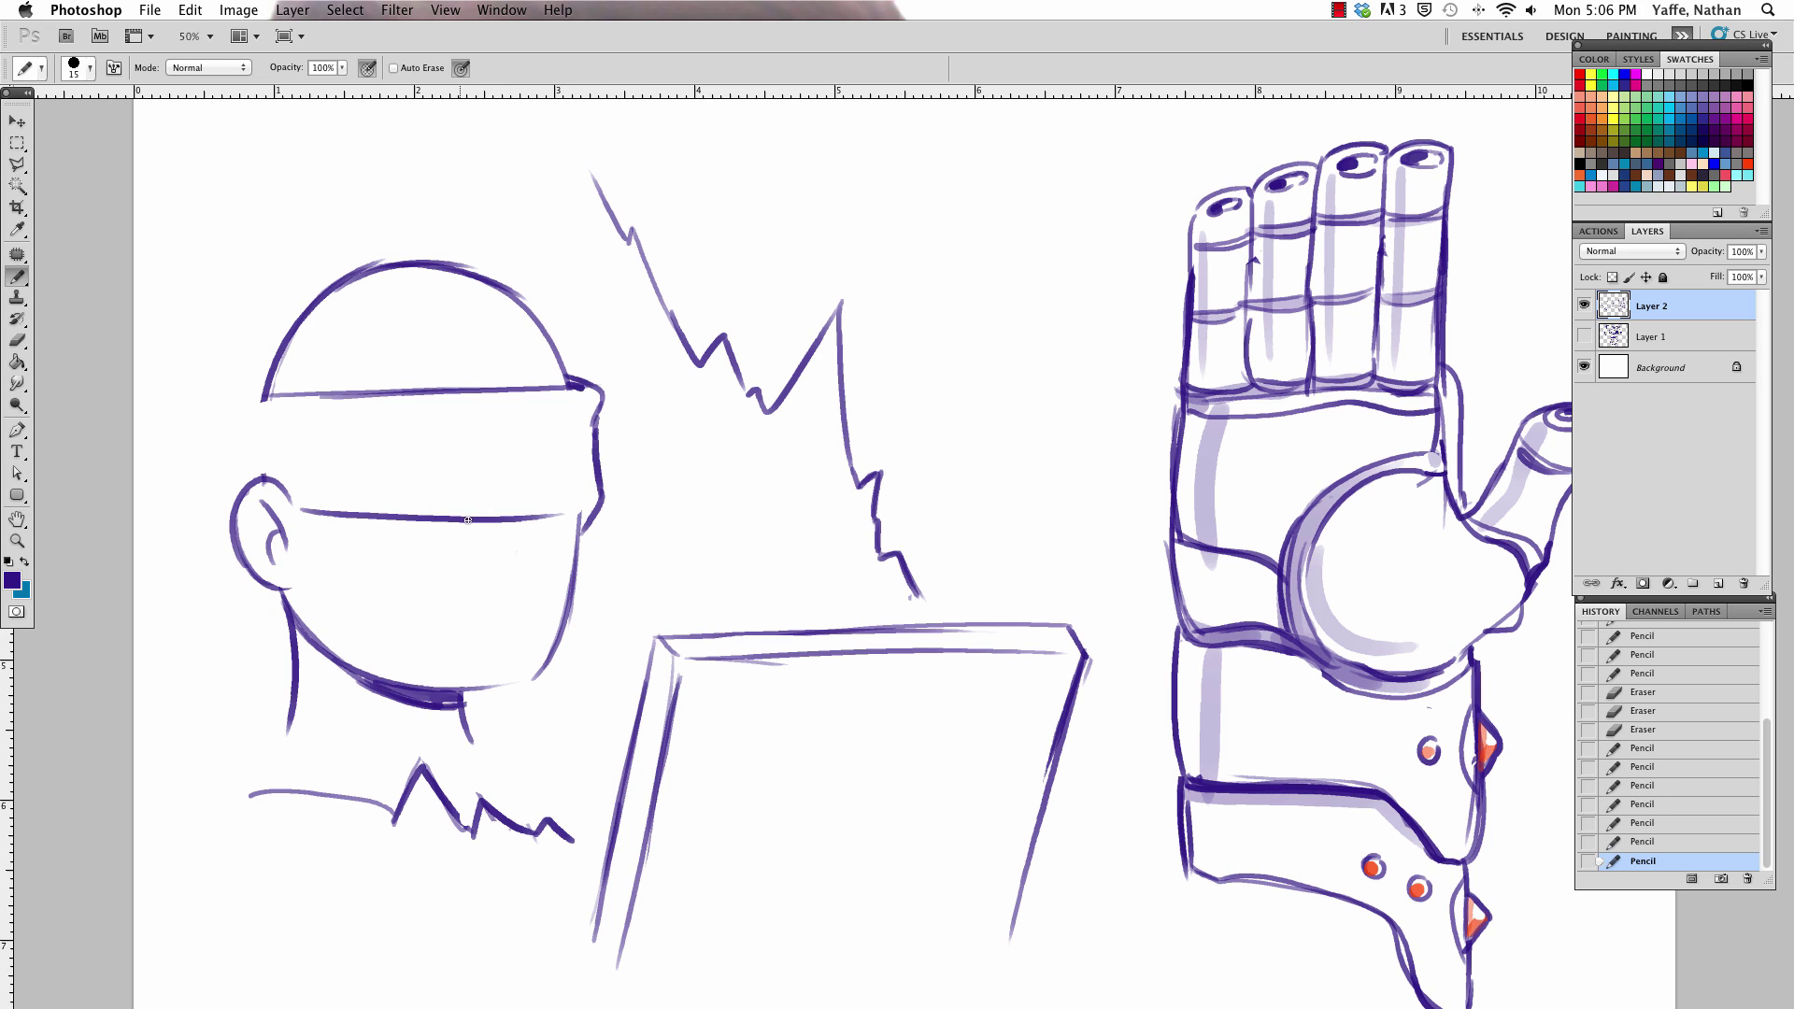
{"action": "left_click_drag", "start_coordinate": [445, 518], "coordinate": [609, 515]}
{"action": "mouse_move", "coordinate": [252, 393]}
{"action": "left_mouse_down"}
{"action": "mouse_move", "coordinate": [248, 484]}
{"action": "mouse_move", "coordinate": [265, 388]}
{"action": "mouse_move", "coordinate": [287, 399]}
{"action": "left_mouse_up"}
{"action": "left_click_drag", "start_coordinate": [377, 440], "coordinate": [561, 433]}
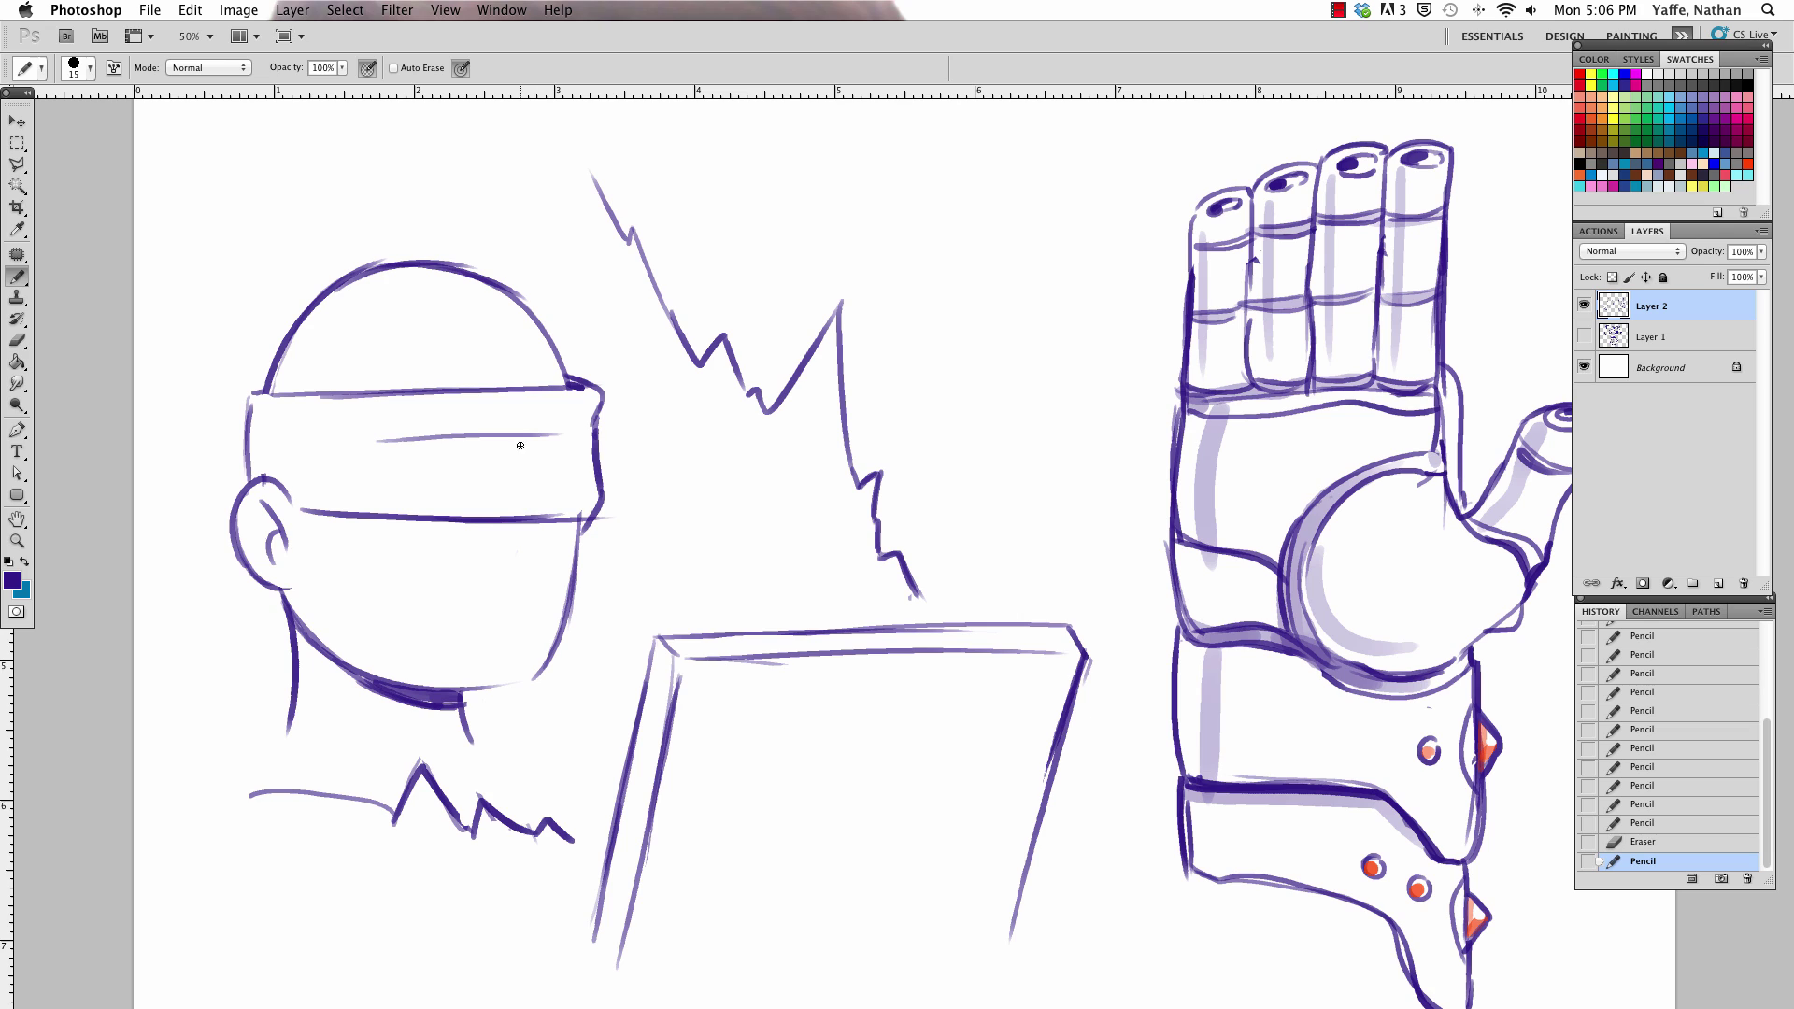
{"action": "mouse_move", "coordinate": [397, 476]}
{"action": "left_mouse_down"}
{"action": "mouse_move", "coordinate": [507, 453]}
{"action": "mouse_move", "coordinate": [513, 477]}
{"action": "left_mouse_up"}
Darken the head's left side and sketch a ponytail behind the band
{"action": "left_click_drag", "start_coordinate": [248, 400], "coordinate": [228, 493]}
{"action": "mouse_move", "coordinate": [227, 417]}
{"action": "left_mouse_down"}
{"action": "mouse_move", "coordinate": [173, 439]}
{"action": "mouse_move", "coordinate": [152, 549]}
{"action": "mouse_move", "coordinate": [196, 571]}
{"action": "mouse_move", "coordinate": [188, 628]}
{"action": "left_mouse_up"}
{"action": "left_click_drag", "start_coordinate": [153, 537], "coordinate": [188, 626]}
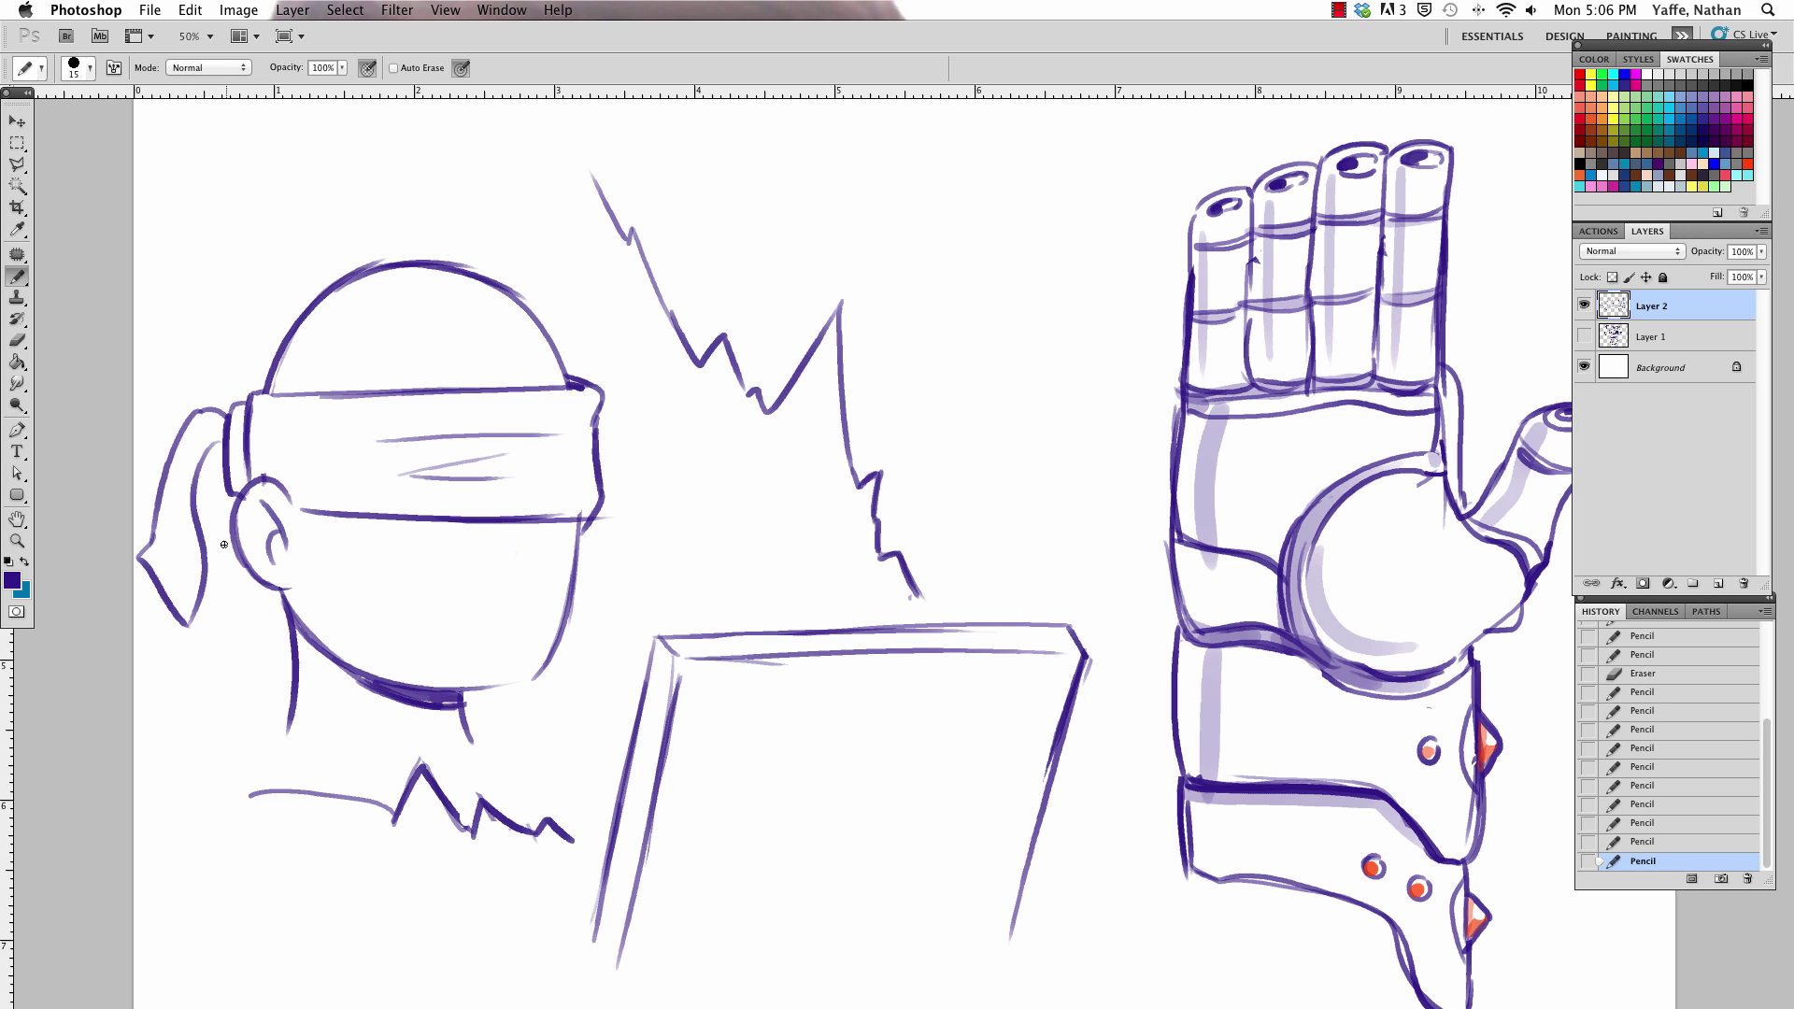
{"action": "left_click_drag", "start_coordinate": [217, 462], "coordinate": [231, 684]}
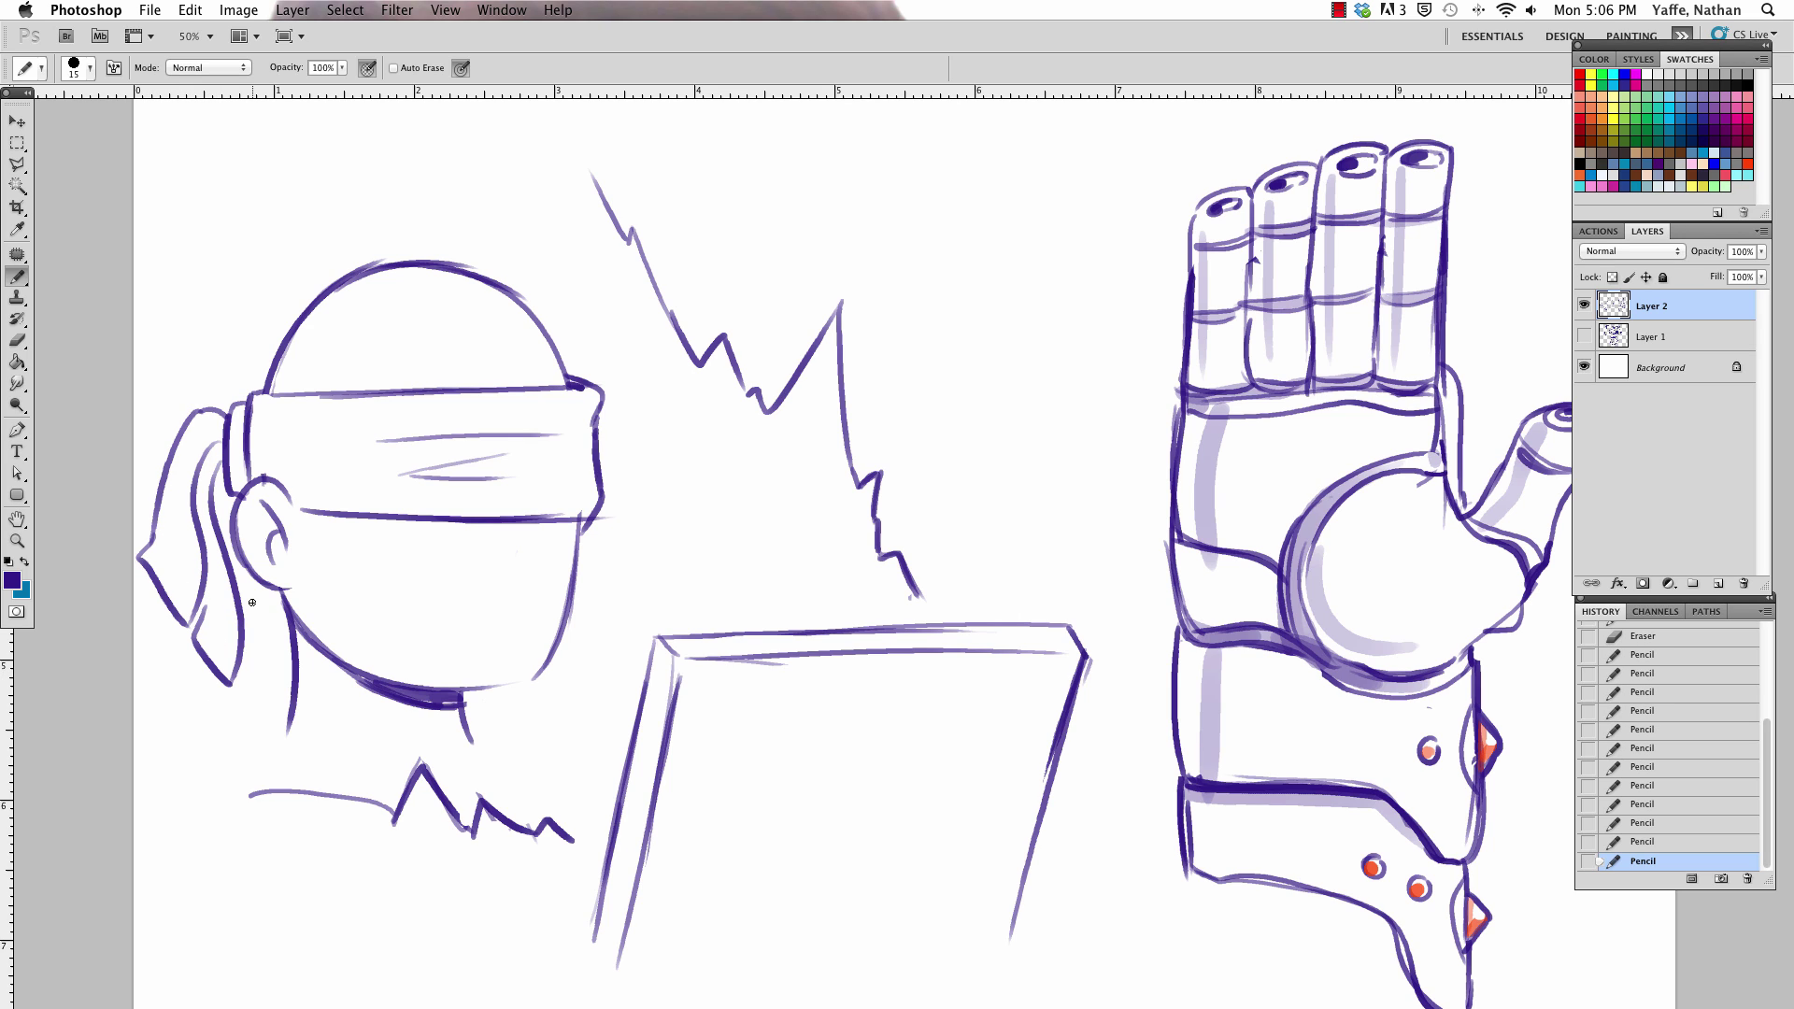
Trim the ponytail and draw a round headphone earcup over the ear
{"action": "mouse_move", "coordinate": [251, 602]}
{"action": "left_mouse_down"}
{"action": "mouse_move", "coordinate": [160, 594]}
{"action": "mouse_move", "coordinate": [144, 560]}
{"action": "mouse_move", "coordinate": [172, 441]}
{"action": "mouse_move", "coordinate": [145, 572]}
{"action": "mouse_move", "coordinate": [197, 603]}
{"action": "mouse_move", "coordinate": [195, 624]}
{"action": "left_mouse_up"}
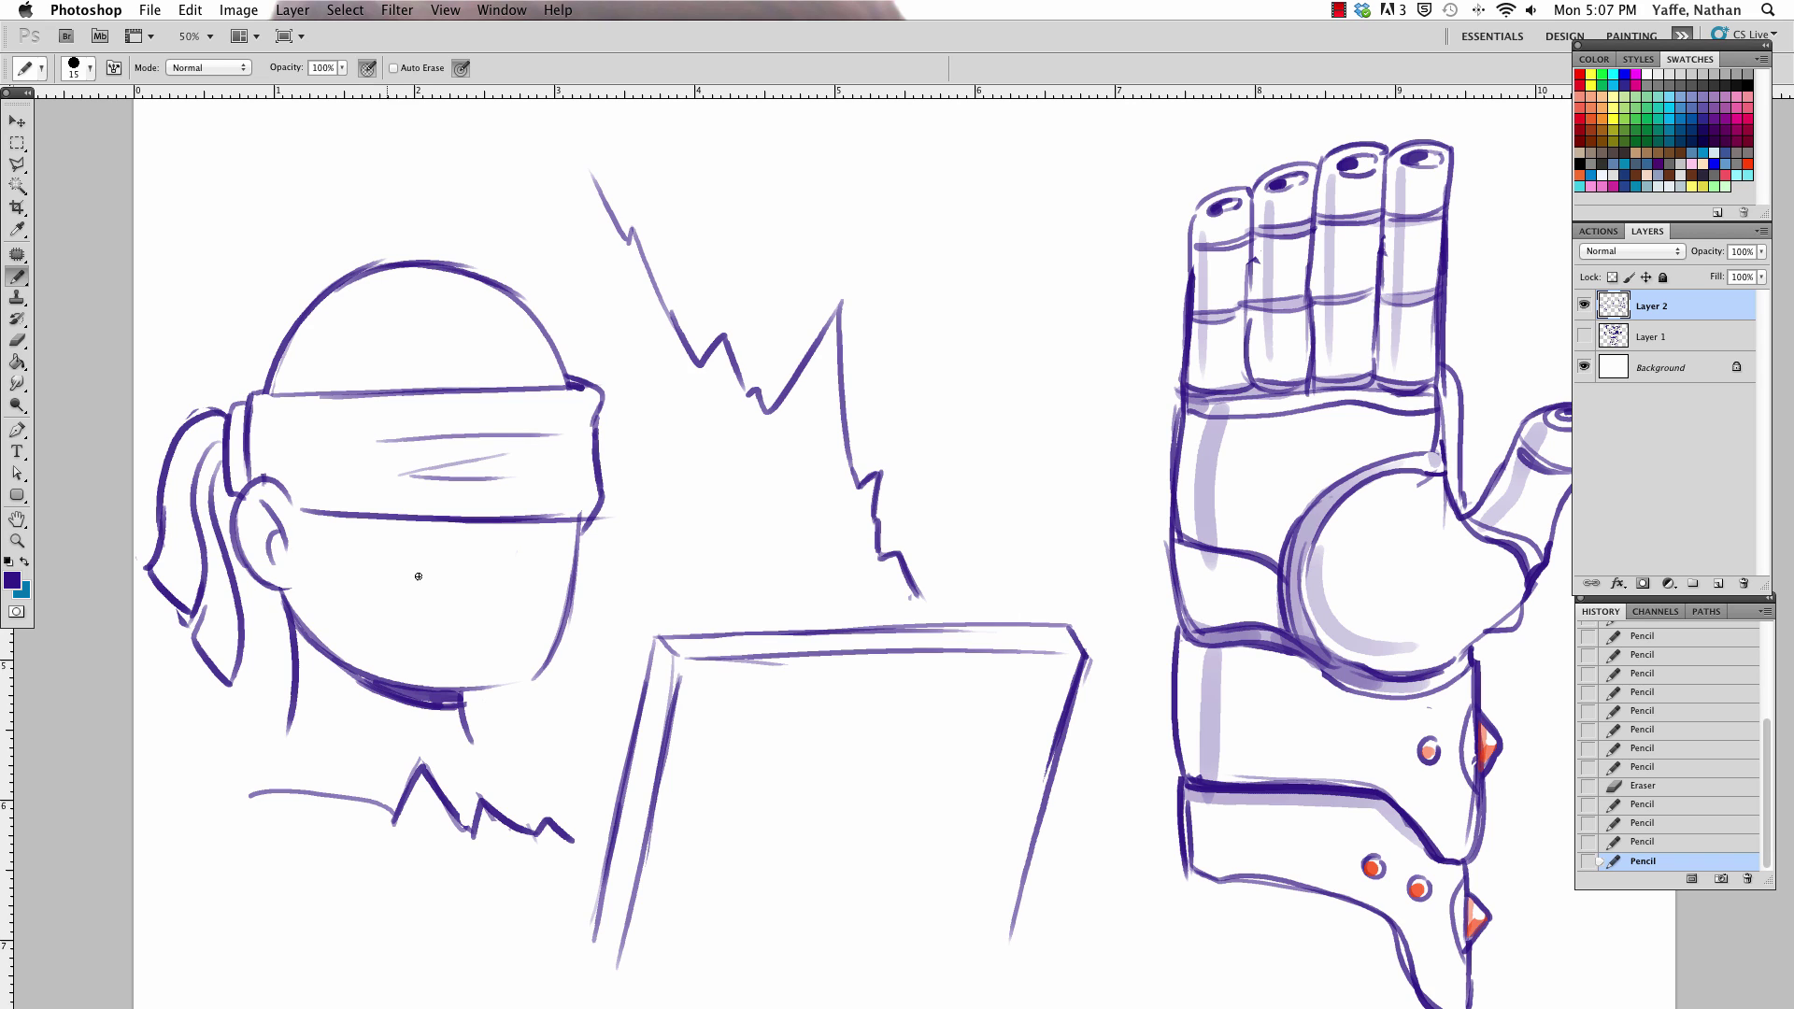
{"action": "mouse_move", "coordinate": [245, 455]}
{"action": "left_mouse_down"}
{"action": "mouse_move", "coordinate": [250, 589]}
{"action": "mouse_move", "coordinate": [305, 587]}
{"action": "left_mouse_up"}
{"action": "mouse_move", "coordinate": [304, 465]}
{"action": "left_mouse_down"}
{"action": "mouse_move", "coordinate": [310, 561]}
{"action": "mouse_move", "coordinate": [263, 473]}
{"action": "mouse_move", "coordinate": [299, 553]}
{"action": "left_mouse_up"}
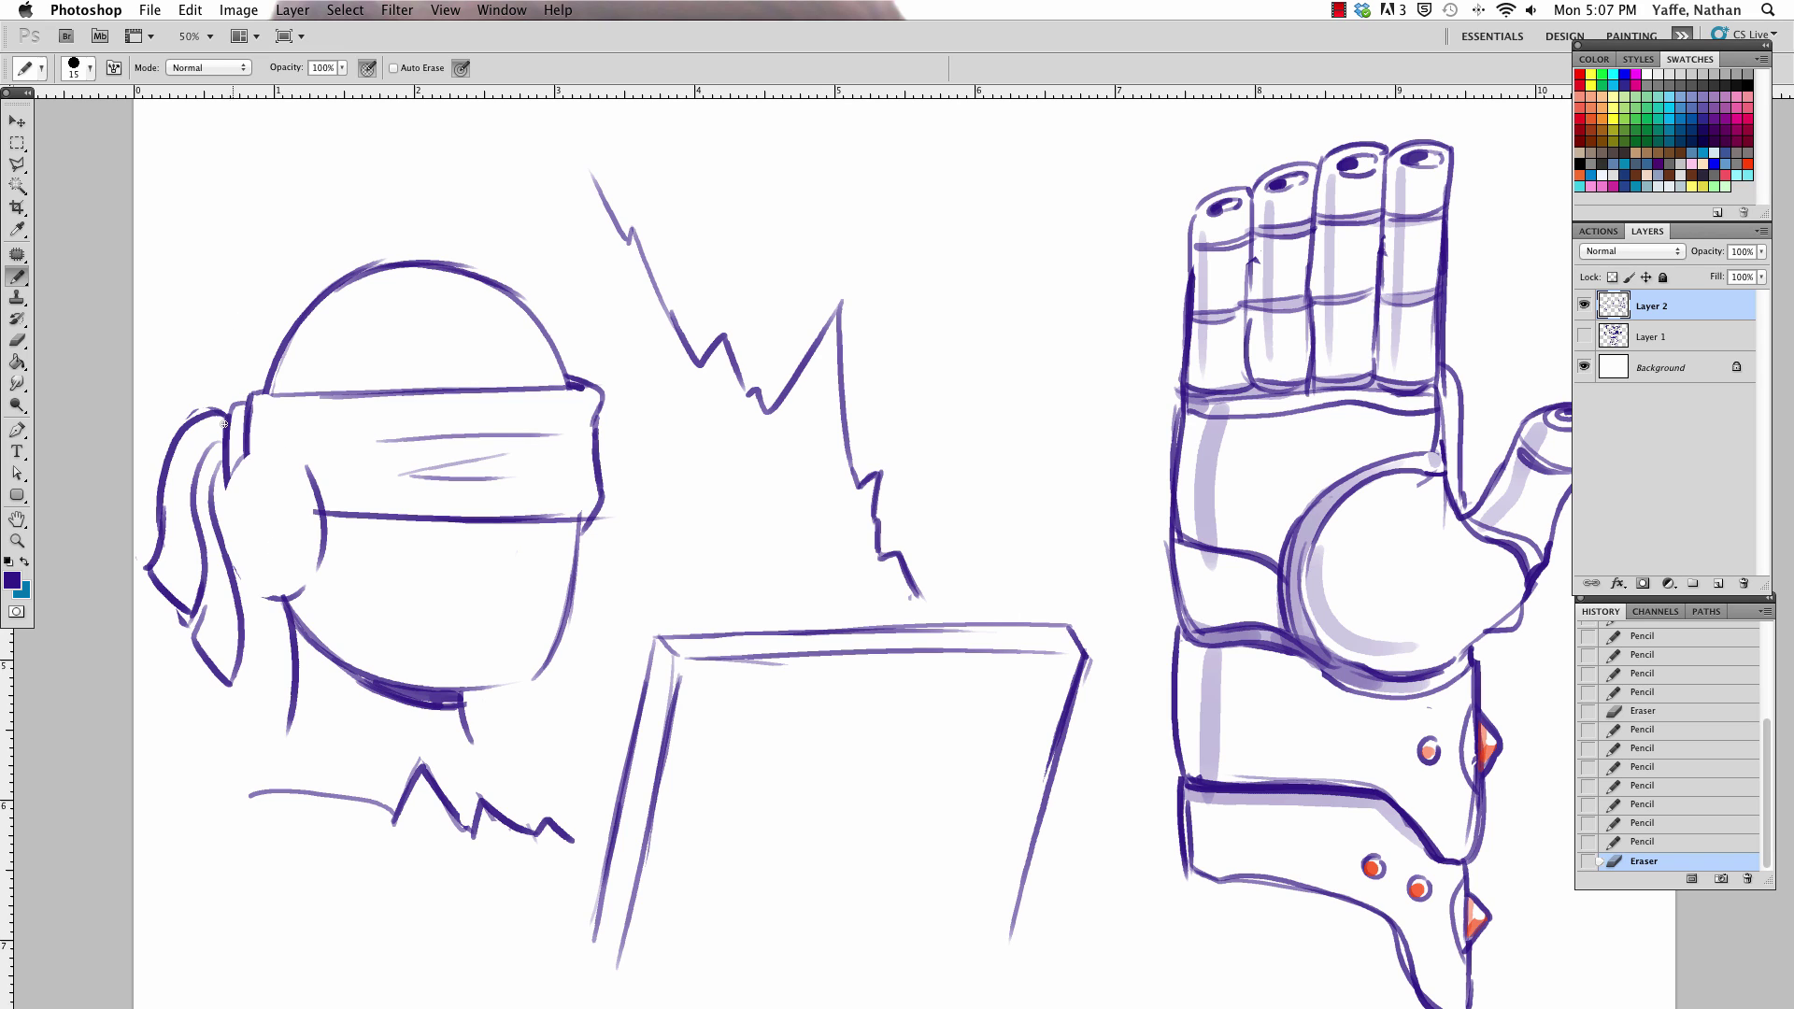
{"action": "left_click_drag", "start_coordinate": [224, 424], "coordinate": [227, 561]}
{"action": "mouse_move", "coordinate": [227, 486]}
{"action": "left_mouse_down"}
{"action": "mouse_move", "coordinate": [299, 603]}
{"action": "mouse_move", "coordinate": [323, 523]}
{"action": "left_mouse_up"}
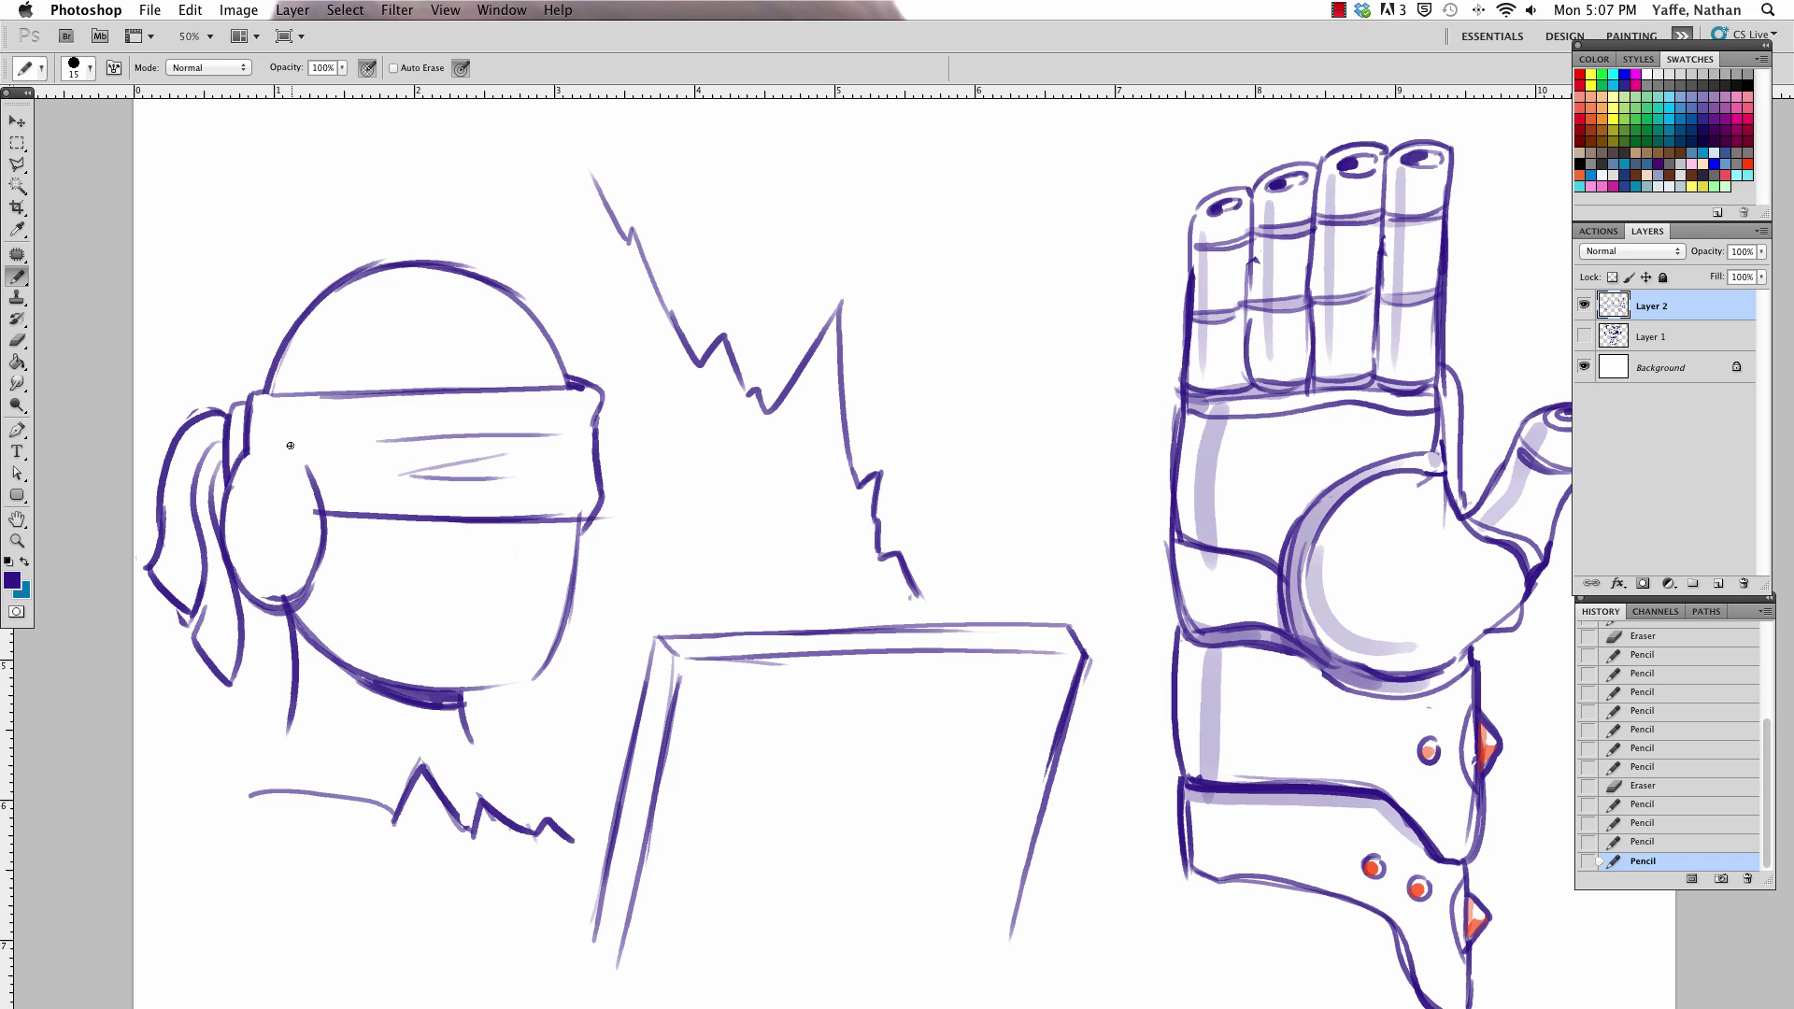
{"action": "left_click_drag", "start_coordinate": [291, 446], "coordinate": [322, 556]}
{"action": "mouse_move", "coordinate": [238, 467]}
{"action": "left_mouse_down"}
{"action": "mouse_move", "coordinate": [306, 454]}
{"action": "mouse_move", "coordinate": [292, 587]}
{"action": "left_mouse_up"}
Erase and redraw the earcup's lower-right outline darker
{"action": "left_click_drag", "start_coordinate": [312, 538], "coordinate": [288, 602]}
{"action": "mouse_move", "coordinate": [317, 467]}
{"action": "left_mouse_down"}
{"action": "mouse_move", "coordinate": [301, 610]}
{"action": "mouse_move", "coordinate": [314, 595]}
{"action": "left_mouse_up"}
{"action": "left_click_drag", "start_coordinate": [321, 579], "coordinate": [295, 604]}
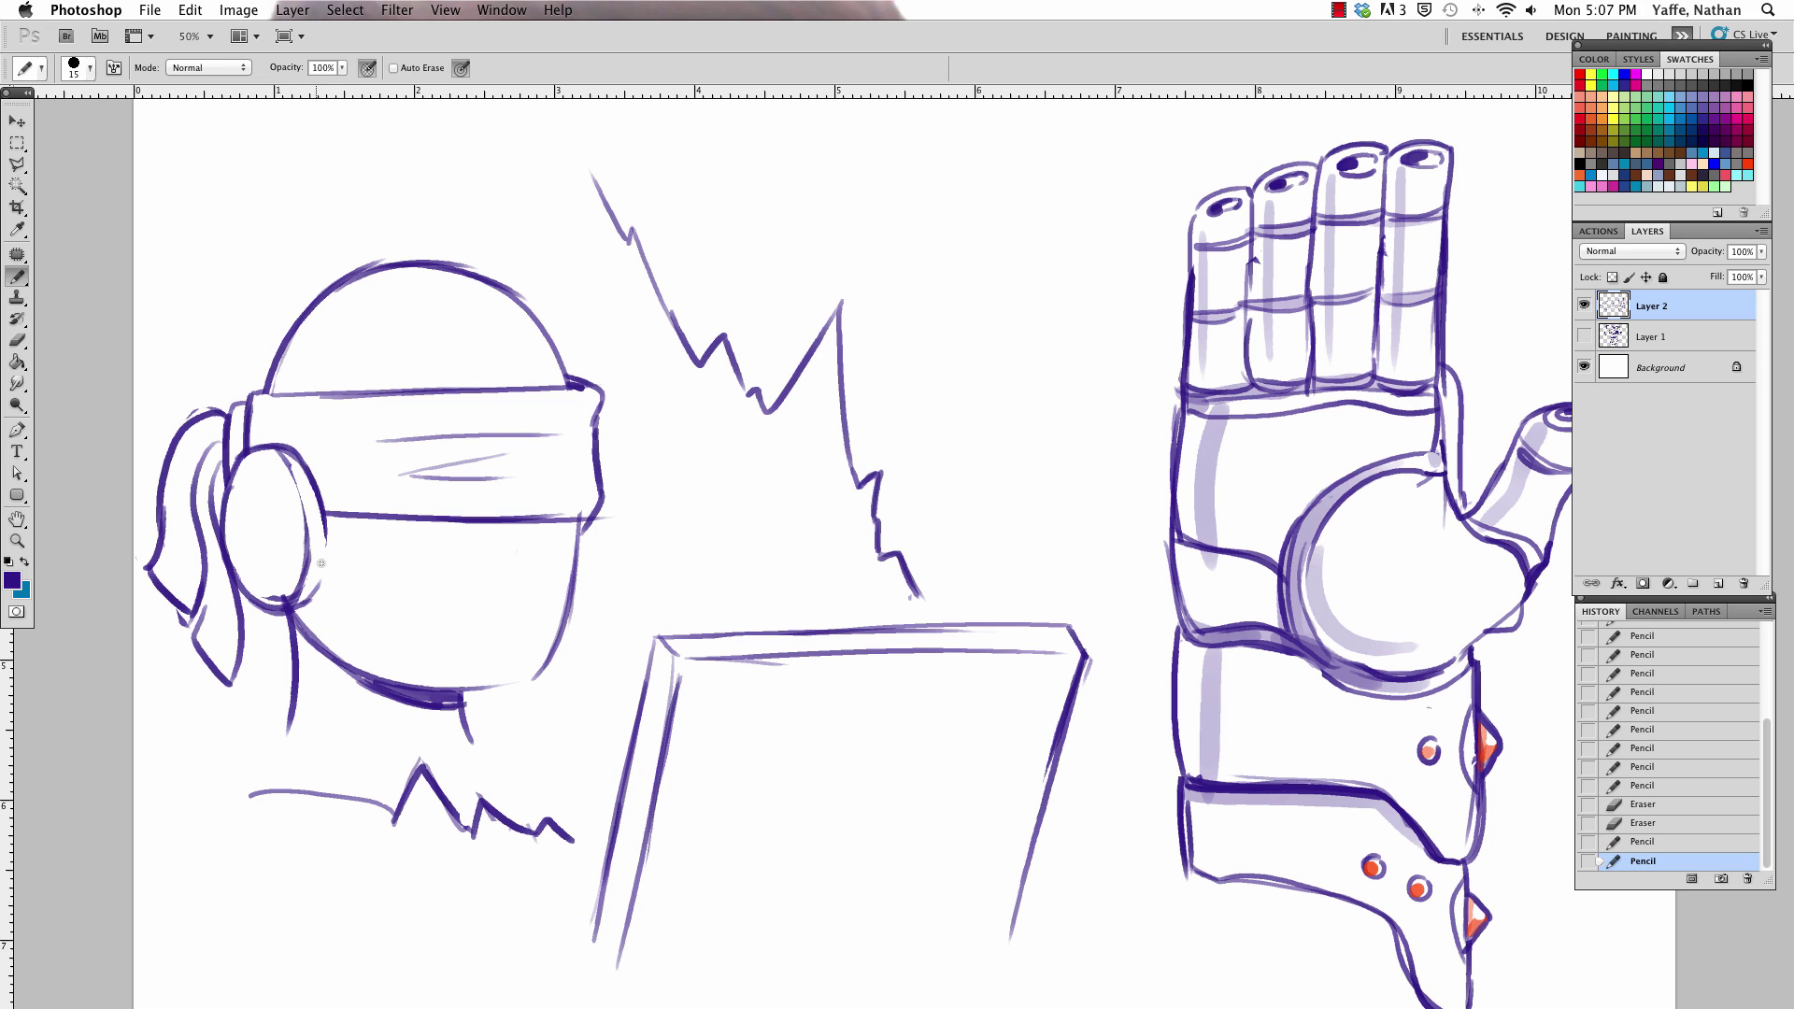
{"action": "left_click_drag", "start_coordinate": [327, 519], "coordinate": [306, 602]}
Draw the headphone strap above the earcup and the band arcing over the head
{"action": "left_click_drag", "start_coordinate": [252, 450], "coordinate": [285, 248]}
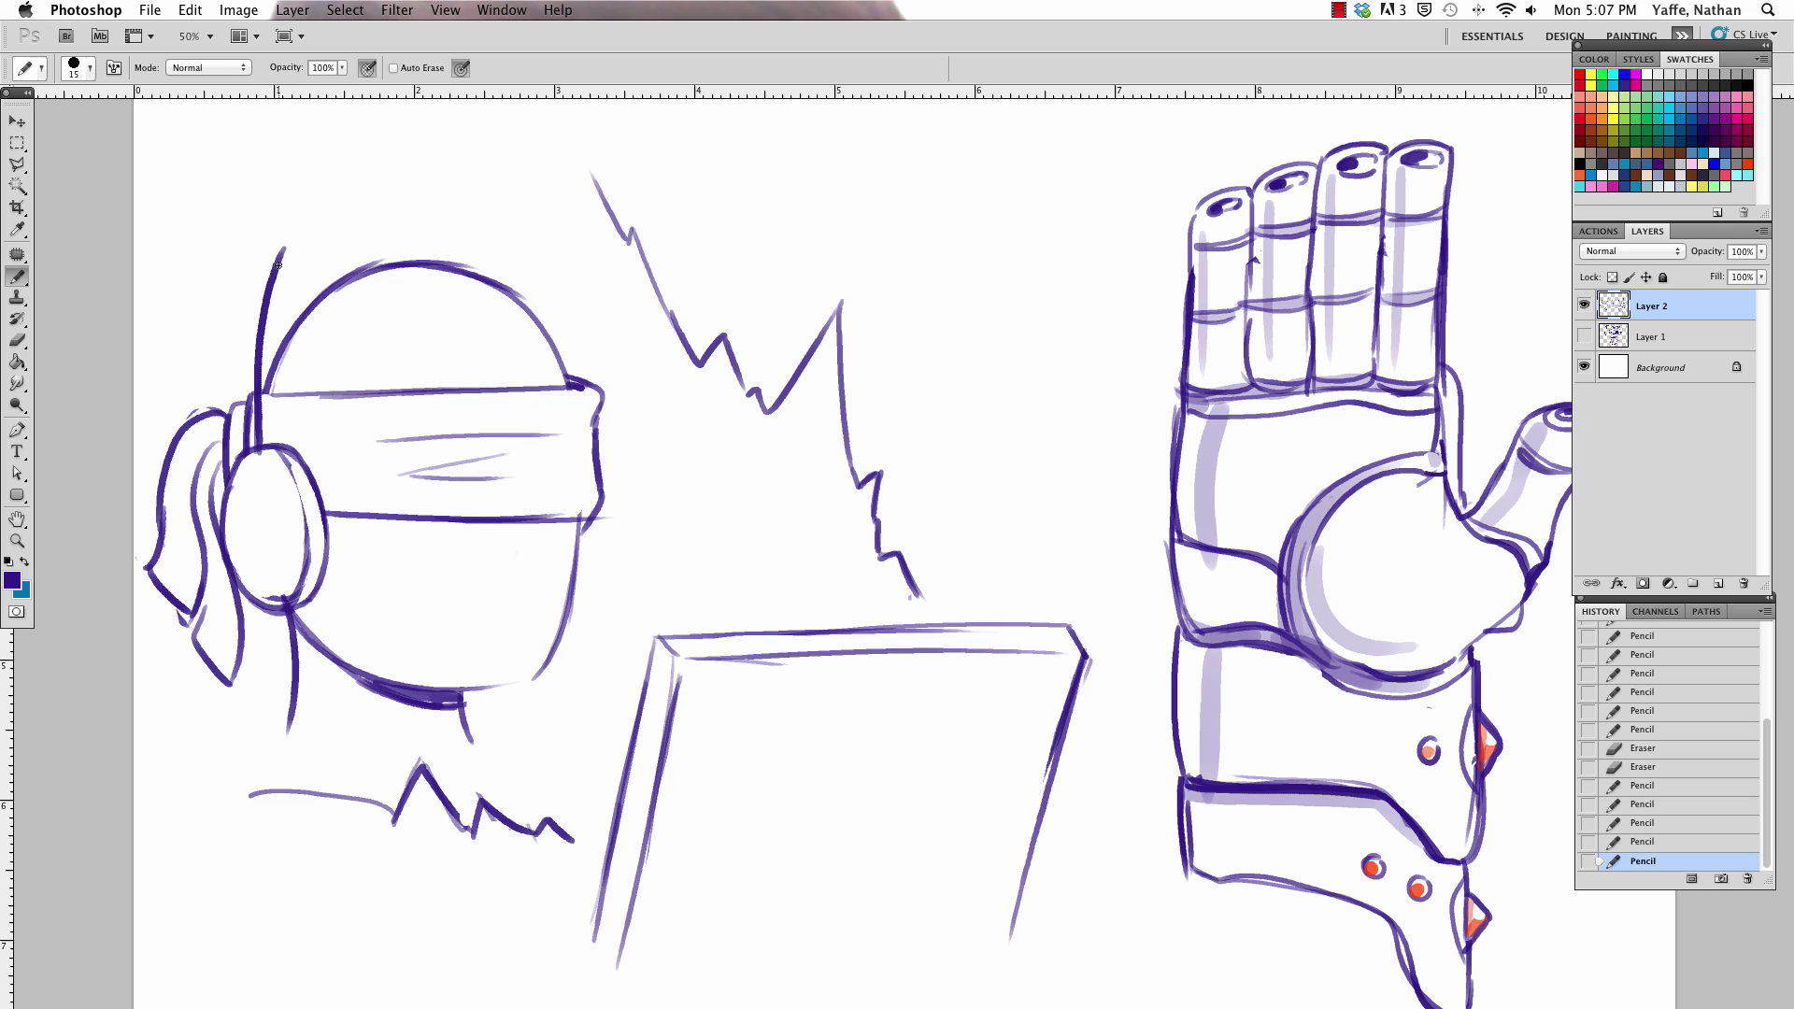
{"action": "left_click_drag", "start_coordinate": [276, 427], "coordinate": [295, 269]}
{"action": "mouse_move", "coordinate": [271, 470]}
{"action": "left_mouse_down"}
{"action": "mouse_move", "coordinate": [297, 282]}
{"action": "mouse_move", "coordinate": [278, 271]}
{"action": "left_mouse_up"}
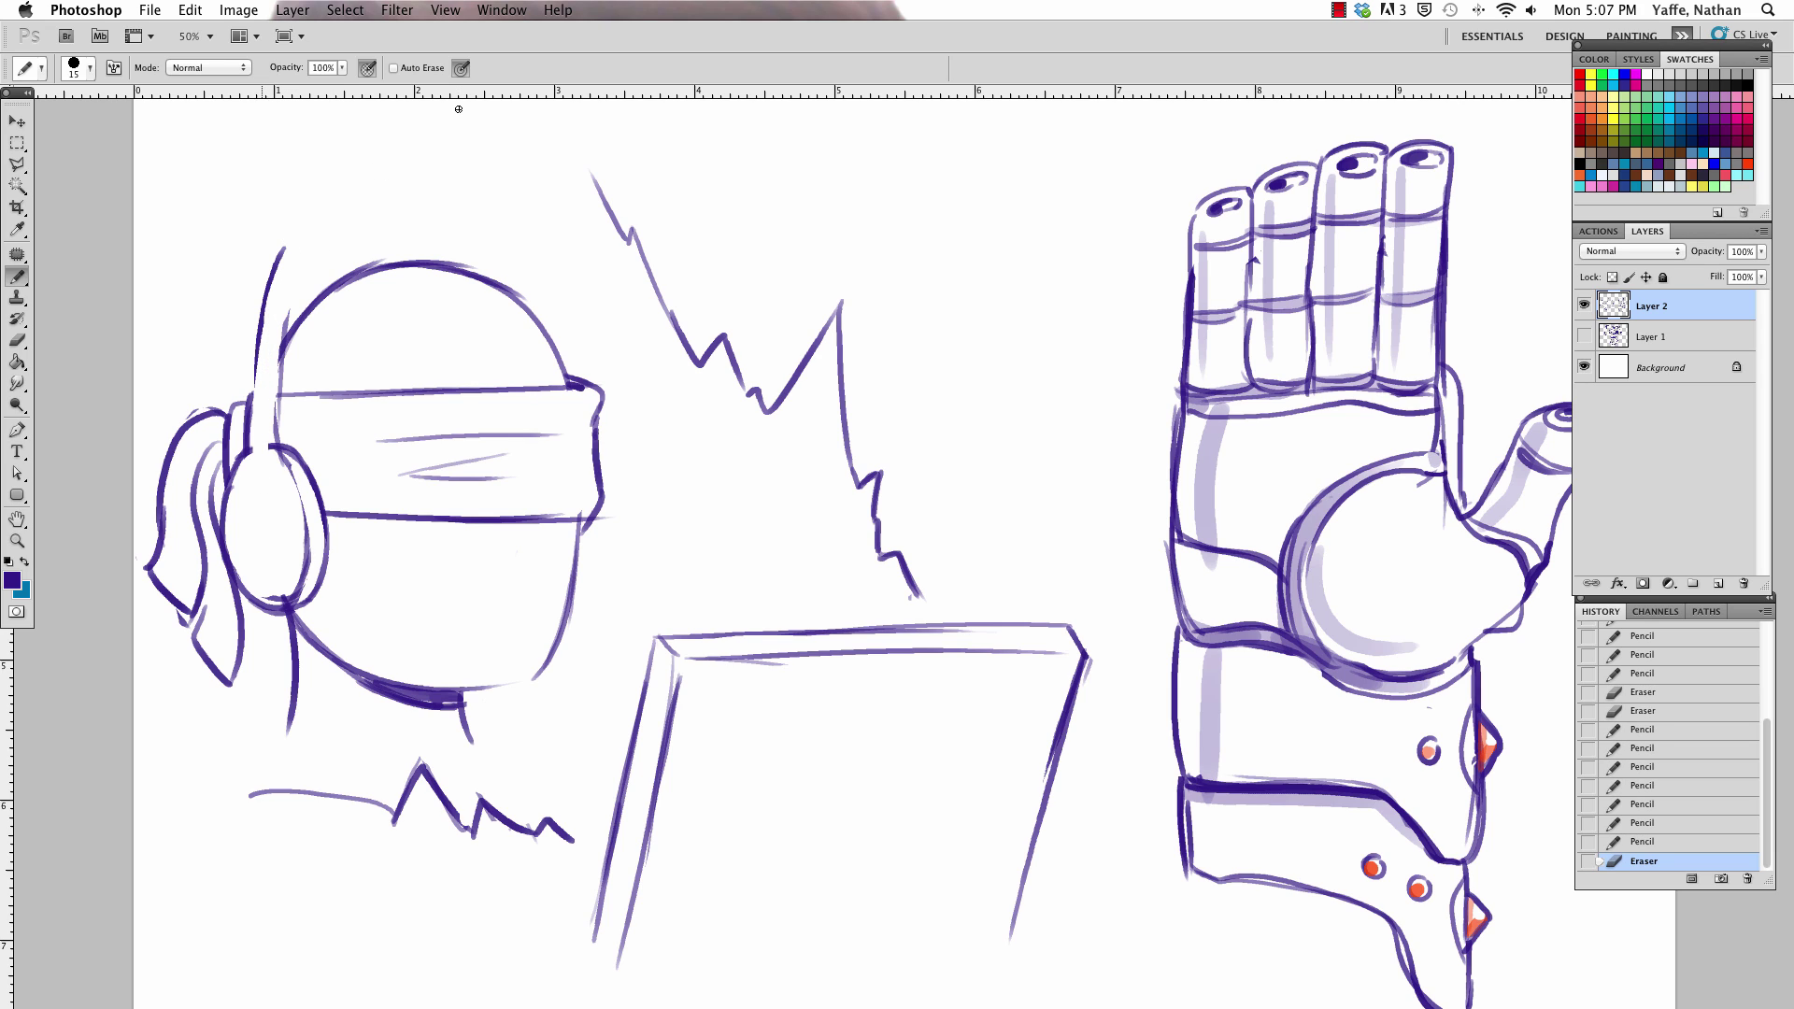
{"action": "left_click_drag", "start_coordinate": [251, 456], "coordinate": [260, 334]}
{"action": "mouse_move", "coordinate": [252, 422]}
{"action": "left_mouse_down"}
{"action": "mouse_move", "coordinate": [286, 249]}
{"action": "mouse_move", "coordinate": [363, 235]}
{"action": "mouse_move", "coordinate": [271, 285]}
{"action": "mouse_move", "coordinate": [467, 247]}
{"action": "mouse_move", "coordinate": [417, 241]}
{"action": "mouse_move", "coordinate": [519, 267]}
{"action": "left_mouse_up"}
Thicken the headphone band, erase its thin outer line, and add a jagged hair strand
{"action": "mouse_move", "coordinate": [417, 241]}
{"action": "left_mouse_down"}
{"action": "mouse_move", "coordinate": [523, 267]}
{"action": "mouse_move", "coordinate": [554, 345]}
{"action": "left_mouse_up"}
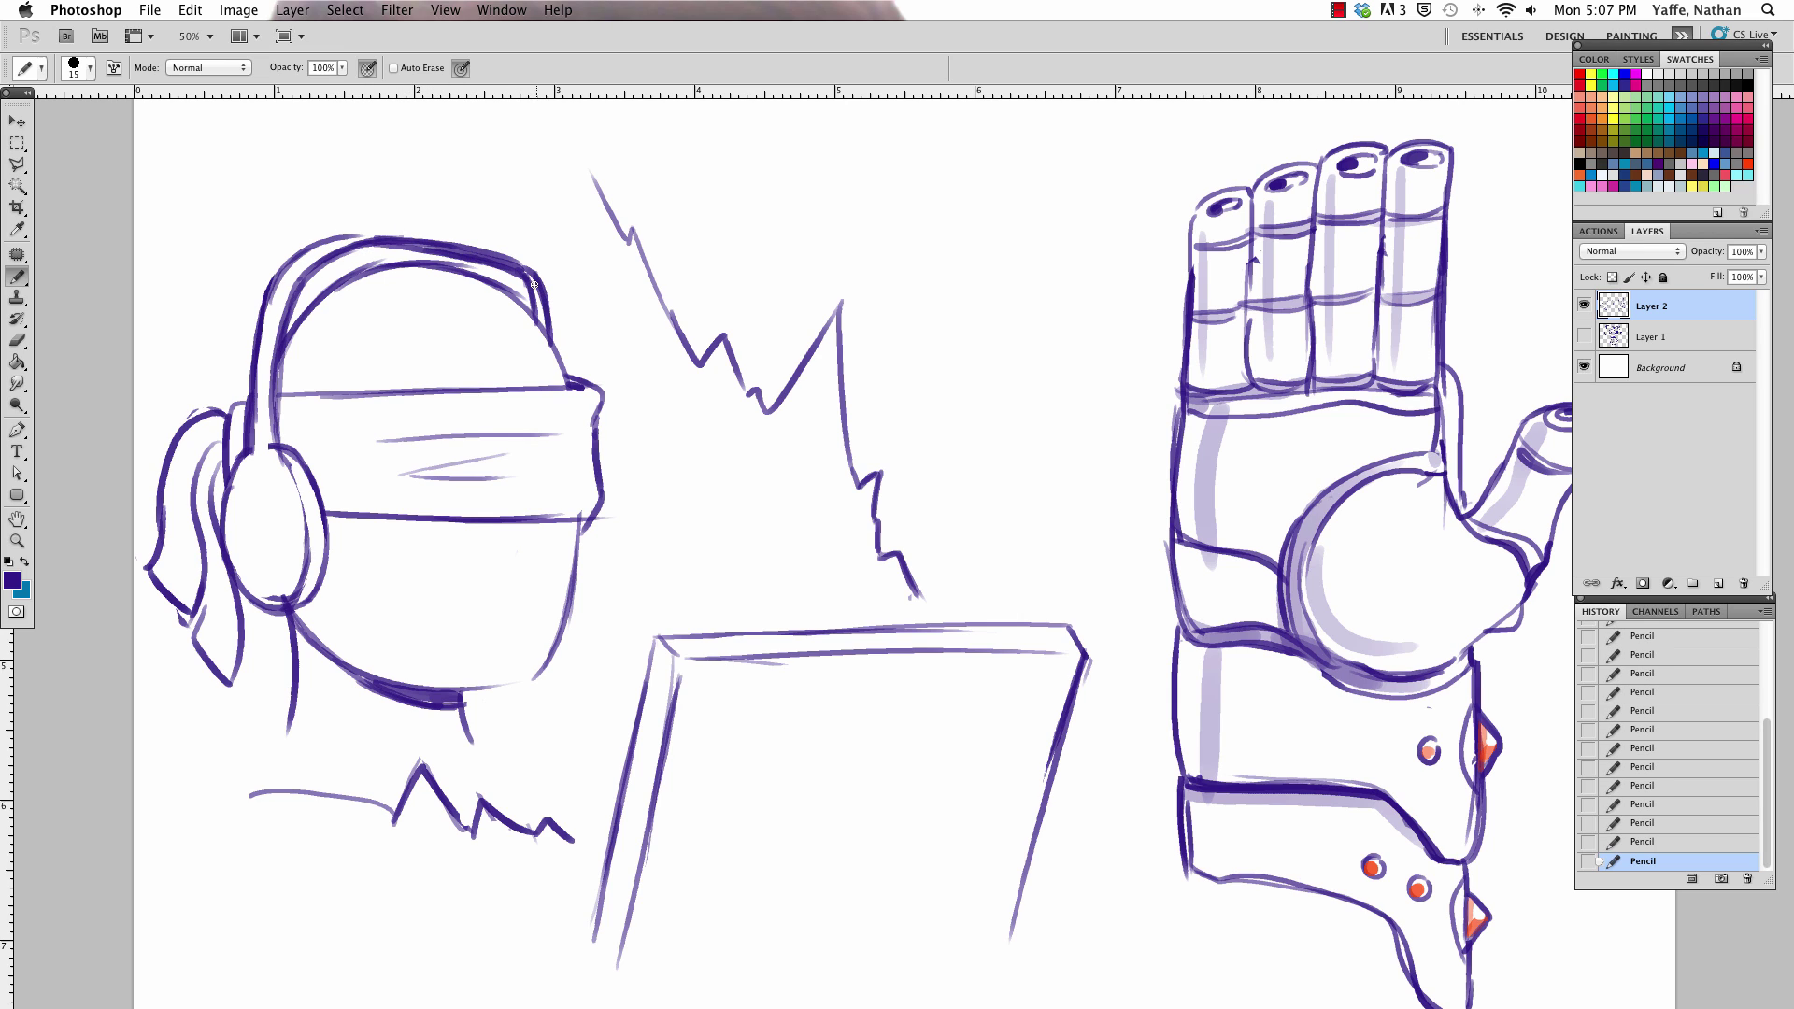
{"action": "left_click_drag", "start_coordinate": [533, 283], "coordinate": [545, 334]}
{"action": "left_click_drag", "start_coordinate": [329, 241], "coordinate": [375, 239]}
{"action": "left_click_drag", "start_coordinate": [270, 455], "coordinate": [275, 400]}
{"action": "mouse_move", "coordinate": [283, 276]}
{"action": "left_mouse_down"}
{"action": "mouse_move", "coordinate": [254, 449]}
{"action": "mouse_move", "coordinate": [287, 271]}
{"action": "mouse_move", "coordinate": [339, 241]}
{"action": "left_mouse_up"}
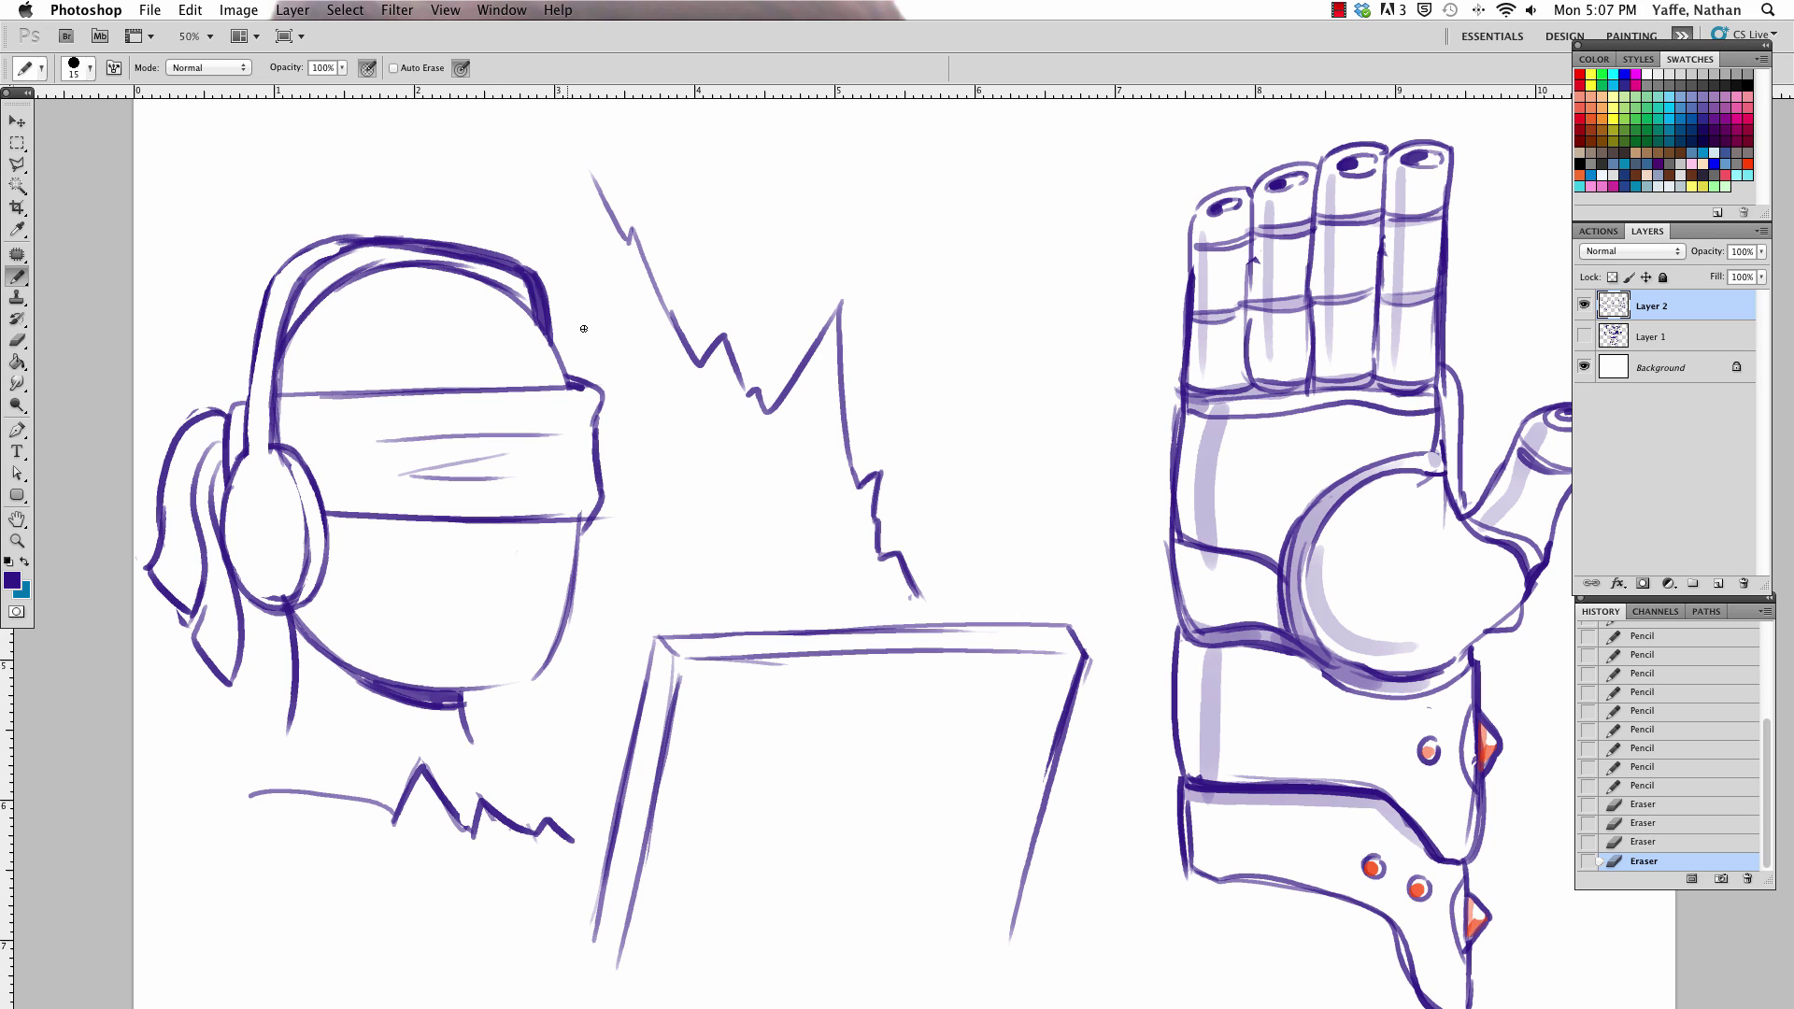
{"action": "left_click_drag", "start_coordinate": [322, 398], "coordinate": [371, 413]}
{"action": "left_click_drag", "start_coordinate": [165, 331], "coordinate": [201, 404]}
Draw a smiley on the earcup, a shorter wide smile on the face, and erase the inner band arc
{"action": "mouse_move", "coordinate": [249, 505]}
{"action": "left_mouse_down"}
{"action": "mouse_move", "coordinate": [286, 541]}
{"action": "mouse_move", "coordinate": [238, 532]}
{"action": "left_mouse_up"}
{"action": "left_click_drag", "start_coordinate": [526, 525], "coordinate": [531, 564]}
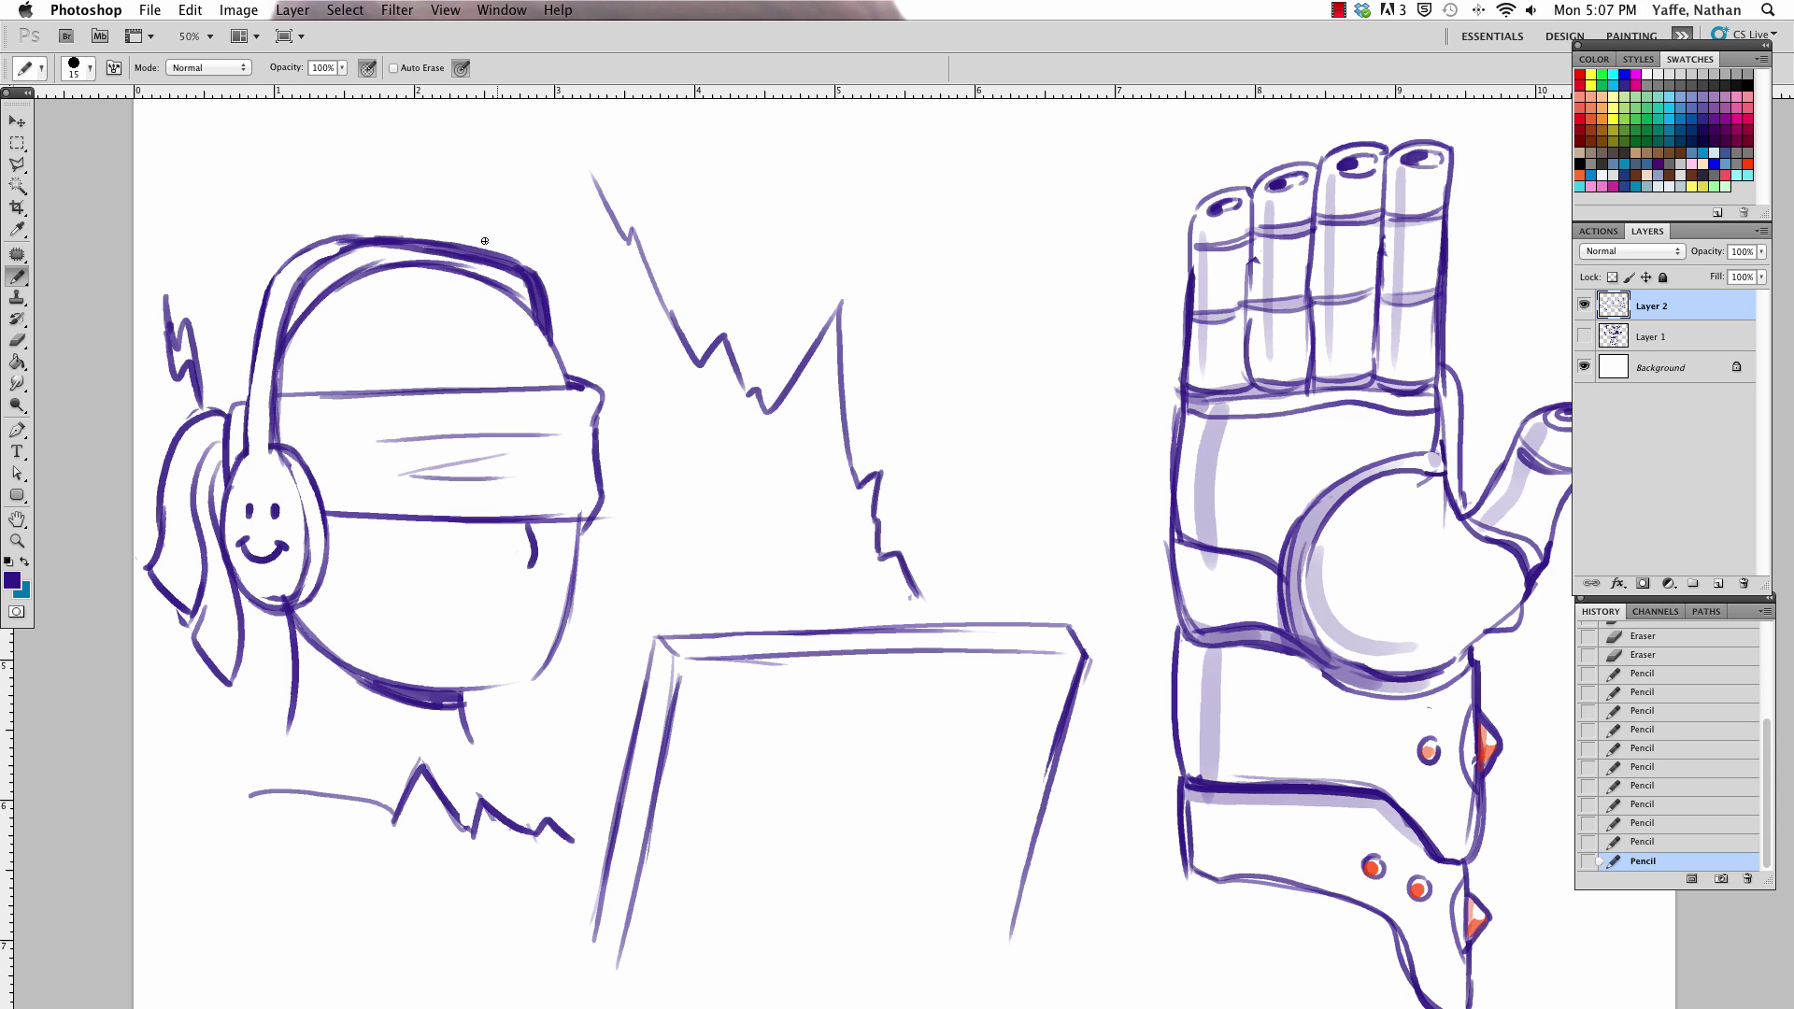
{"action": "mouse_move", "coordinate": [413, 582]}
{"action": "left_mouse_down"}
{"action": "mouse_move", "coordinate": [393, 596]}
{"action": "mouse_move", "coordinate": [551, 615]}
{"action": "left_mouse_up"}
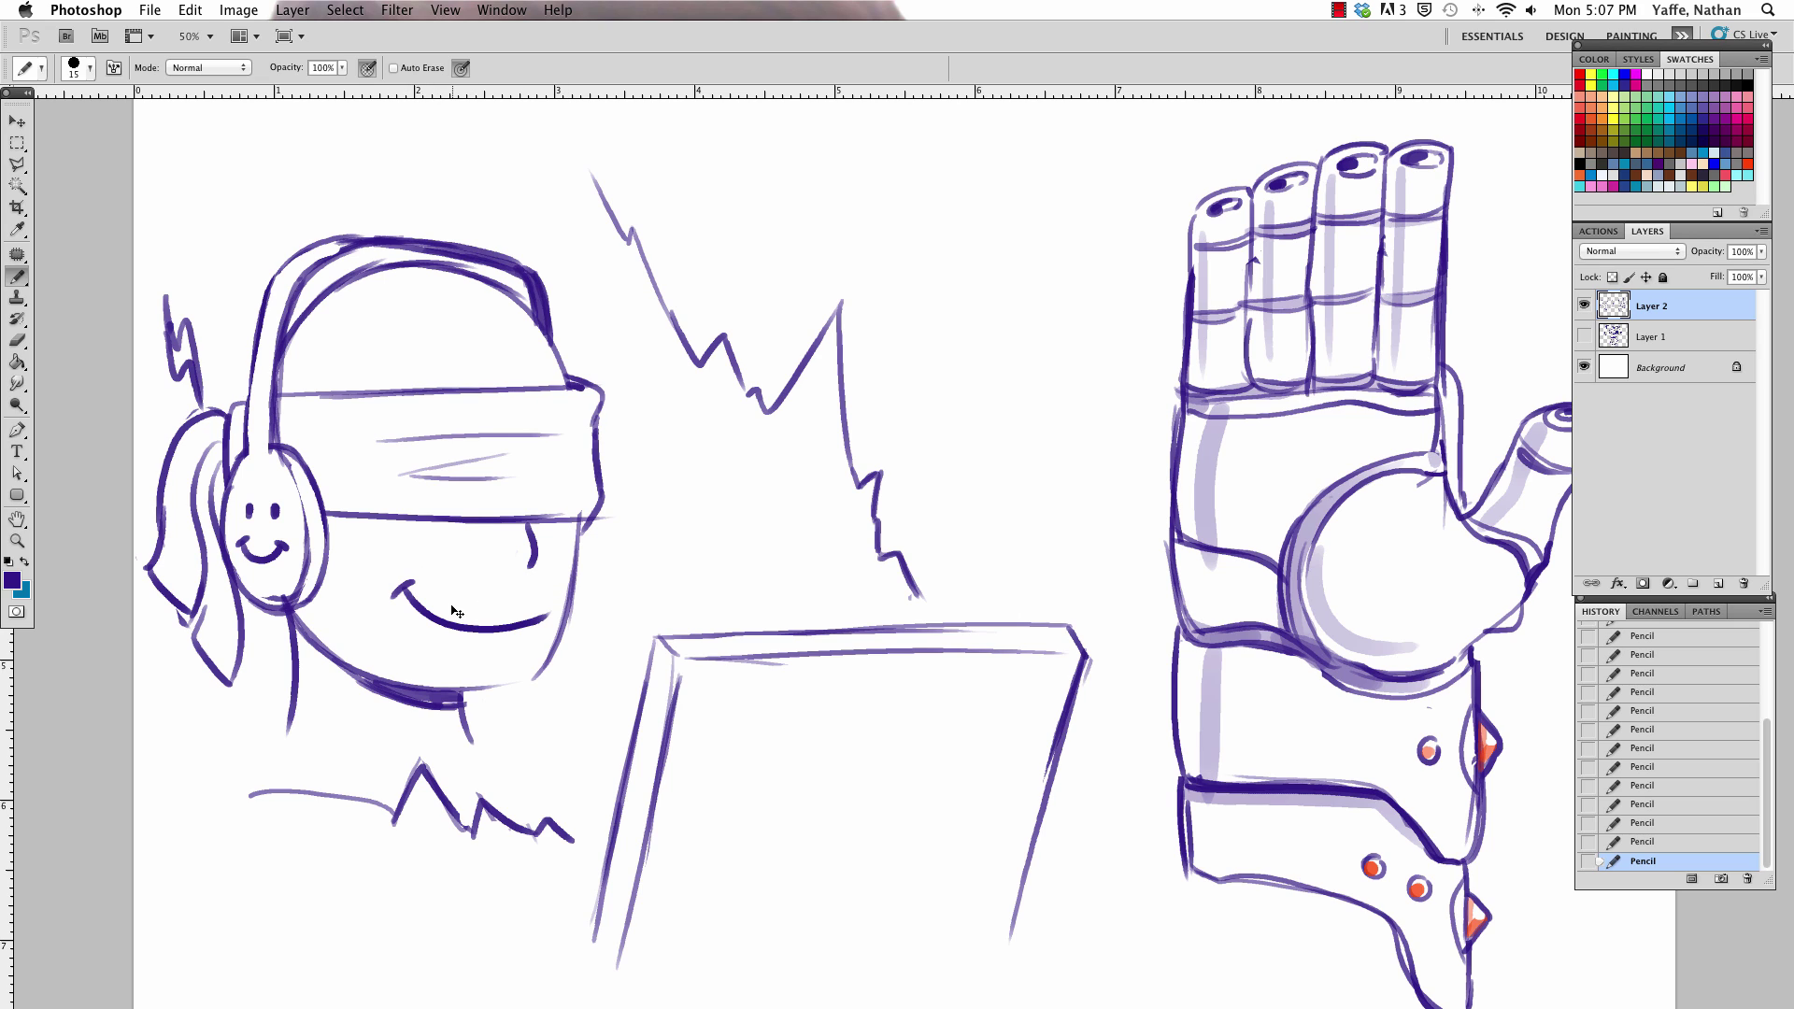
{"action": "key", "text": "ctrl+z"}
{"action": "left_click_drag", "start_coordinate": [406, 592], "coordinate": [537, 607]}
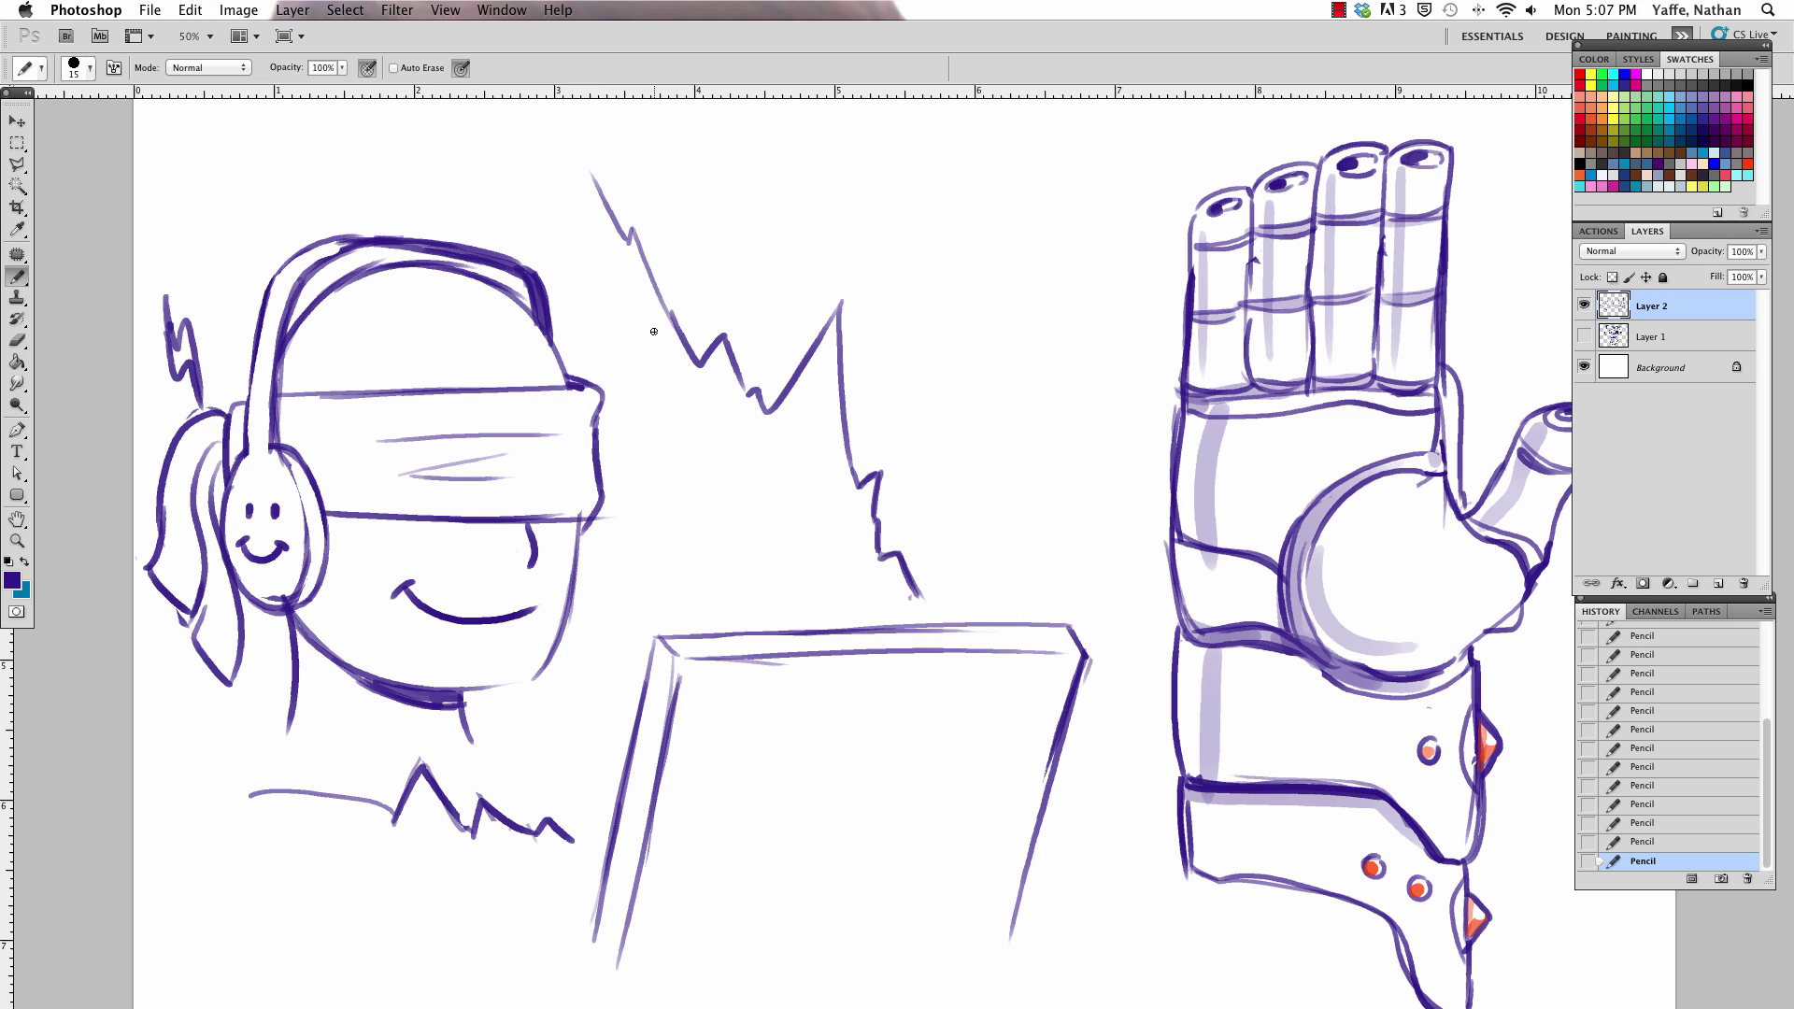
{"action": "left_click_drag", "start_coordinate": [303, 317], "coordinate": [528, 333]}
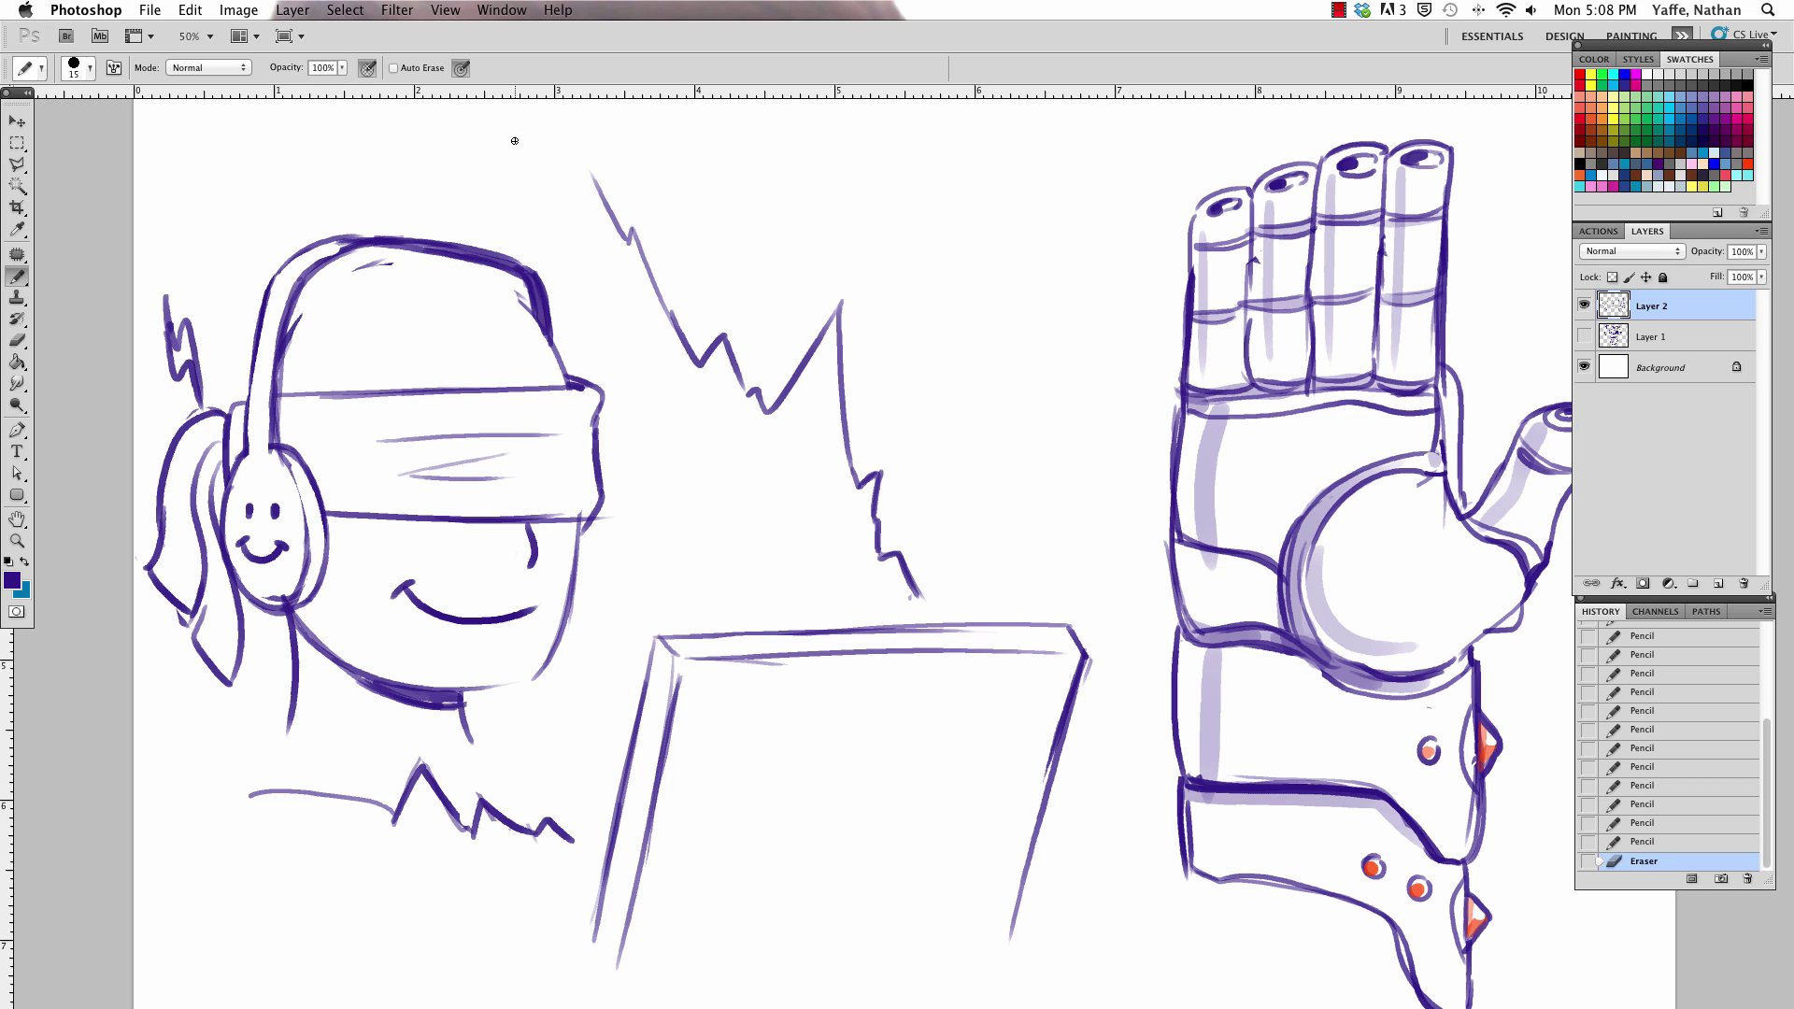
Add hair strokes on the head and reinforce the left headphone band outline
{"action": "mouse_move", "coordinate": [428, 387]}
{"action": "left_mouse_down"}
{"action": "mouse_move", "coordinate": [534, 322]}
{"action": "mouse_move", "coordinate": [571, 355]}
{"action": "mouse_move", "coordinate": [519, 322]}
{"action": "mouse_move", "coordinate": [575, 333]}
{"action": "mouse_move", "coordinate": [566, 383]}
{"action": "left_mouse_up"}
{"action": "left_click_drag", "start_coordinate": [226, 405], "coordinate": [262, 284]}
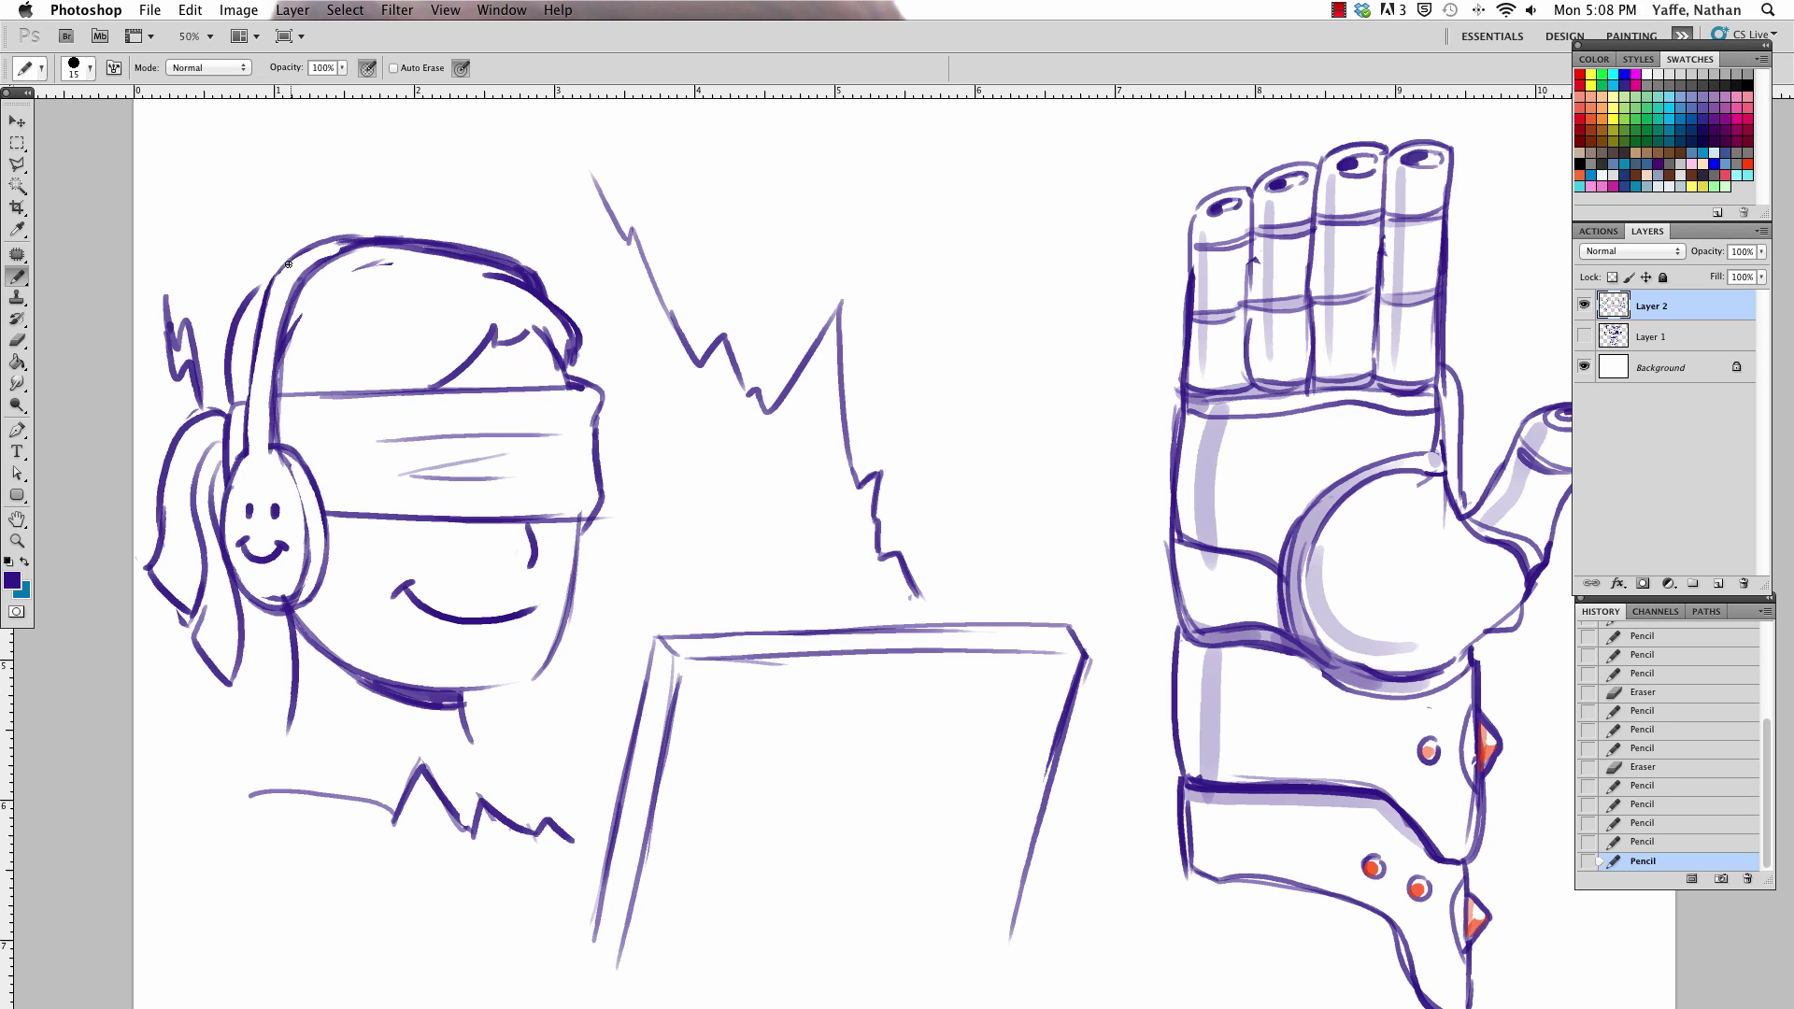
{"action": "left_click_drag", "start_coordinate": [373, 247], "coordinate": [420, 250]}
{"action": "mouse_move", "coordinate": [229, 341]}
{"action": "left_mouse_down"}
{"action": "mouse_move", "coordinate": [286, 252]}
{"action": "mouse_move", "coordinate": [231, 397]}
{"action": "mouse_move", "coordinate": [271, 281]}
{"action": "mouse_move", "coordinate": [442, 256]}
{"action": "left_mouse_up"}
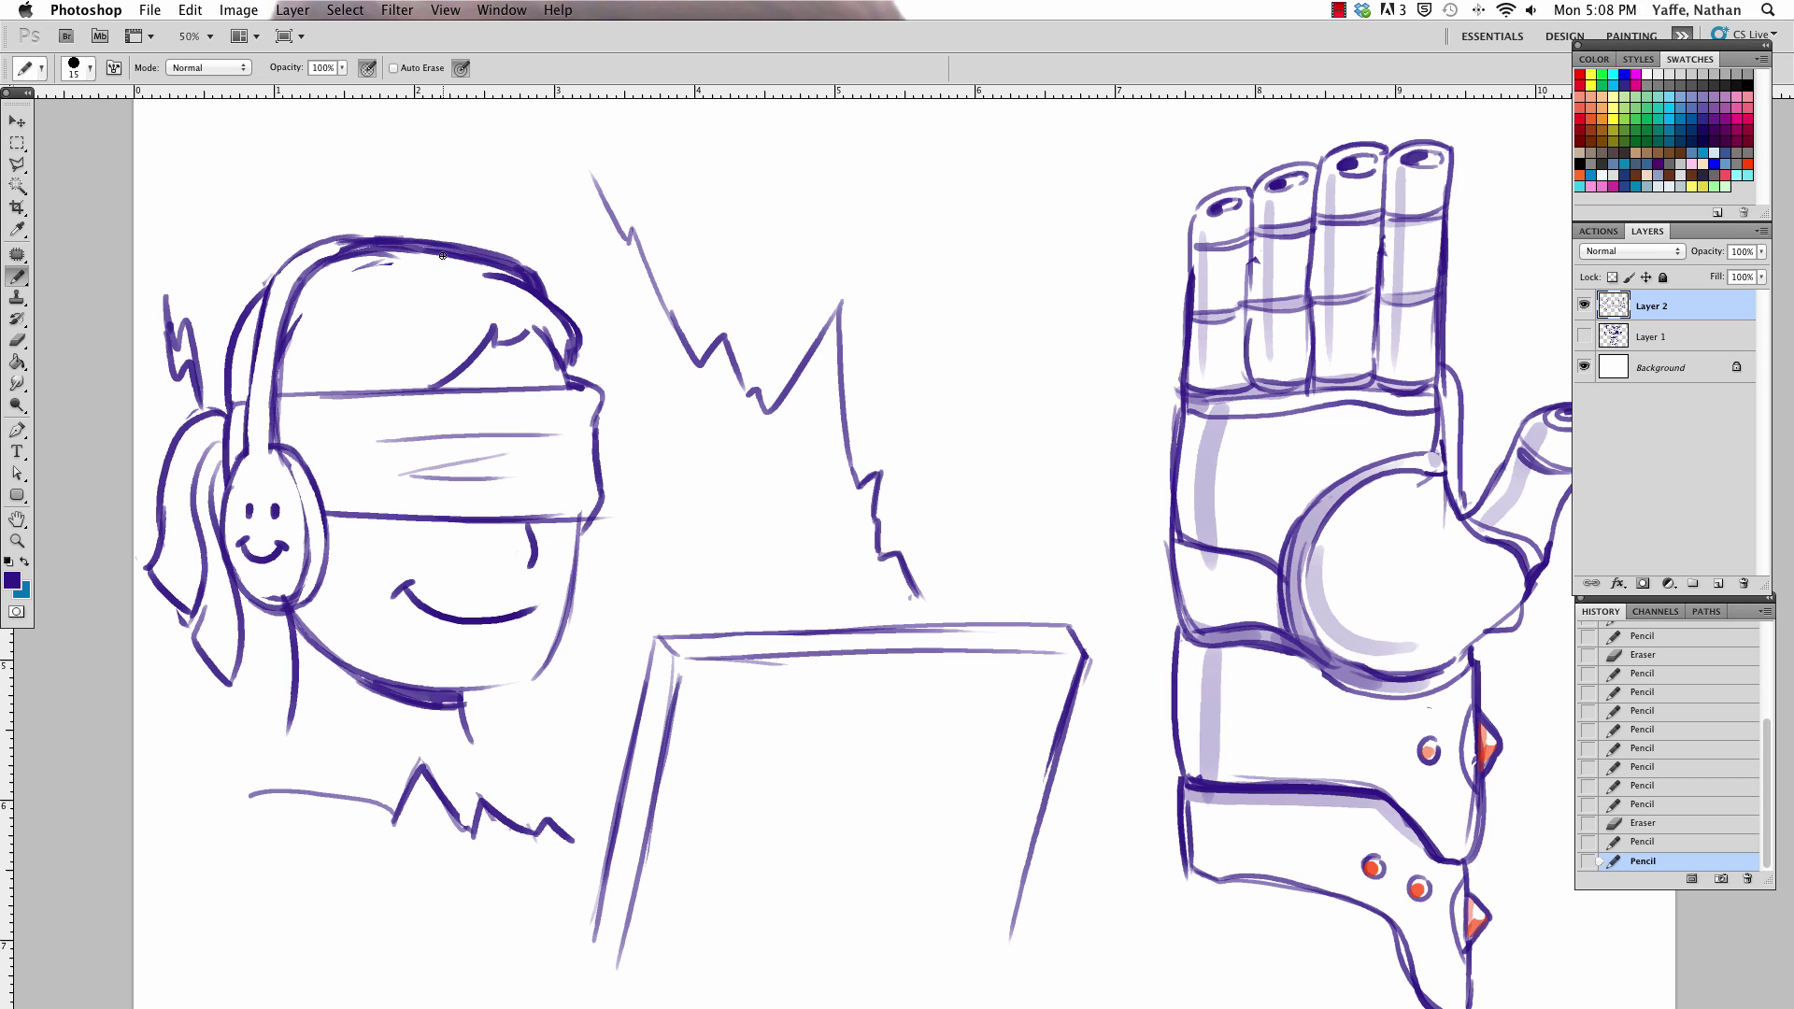
Clean up and retrace the headphone cup, then darken the chin and lower jaw lines
{"action": "left_click_drag", "start_coordinate": [269, 587], "coordinate": [313, 560]}
{"action": "mouse_move", "coordinate": [286, 602]}
{"action": "left_mouse_down"}
{"action": "mouse_move", "coordinate": [316, 559]}
{"action": "mouse_move", "coordinate": [319, 587]}
{"action": "left_mouse_up"}
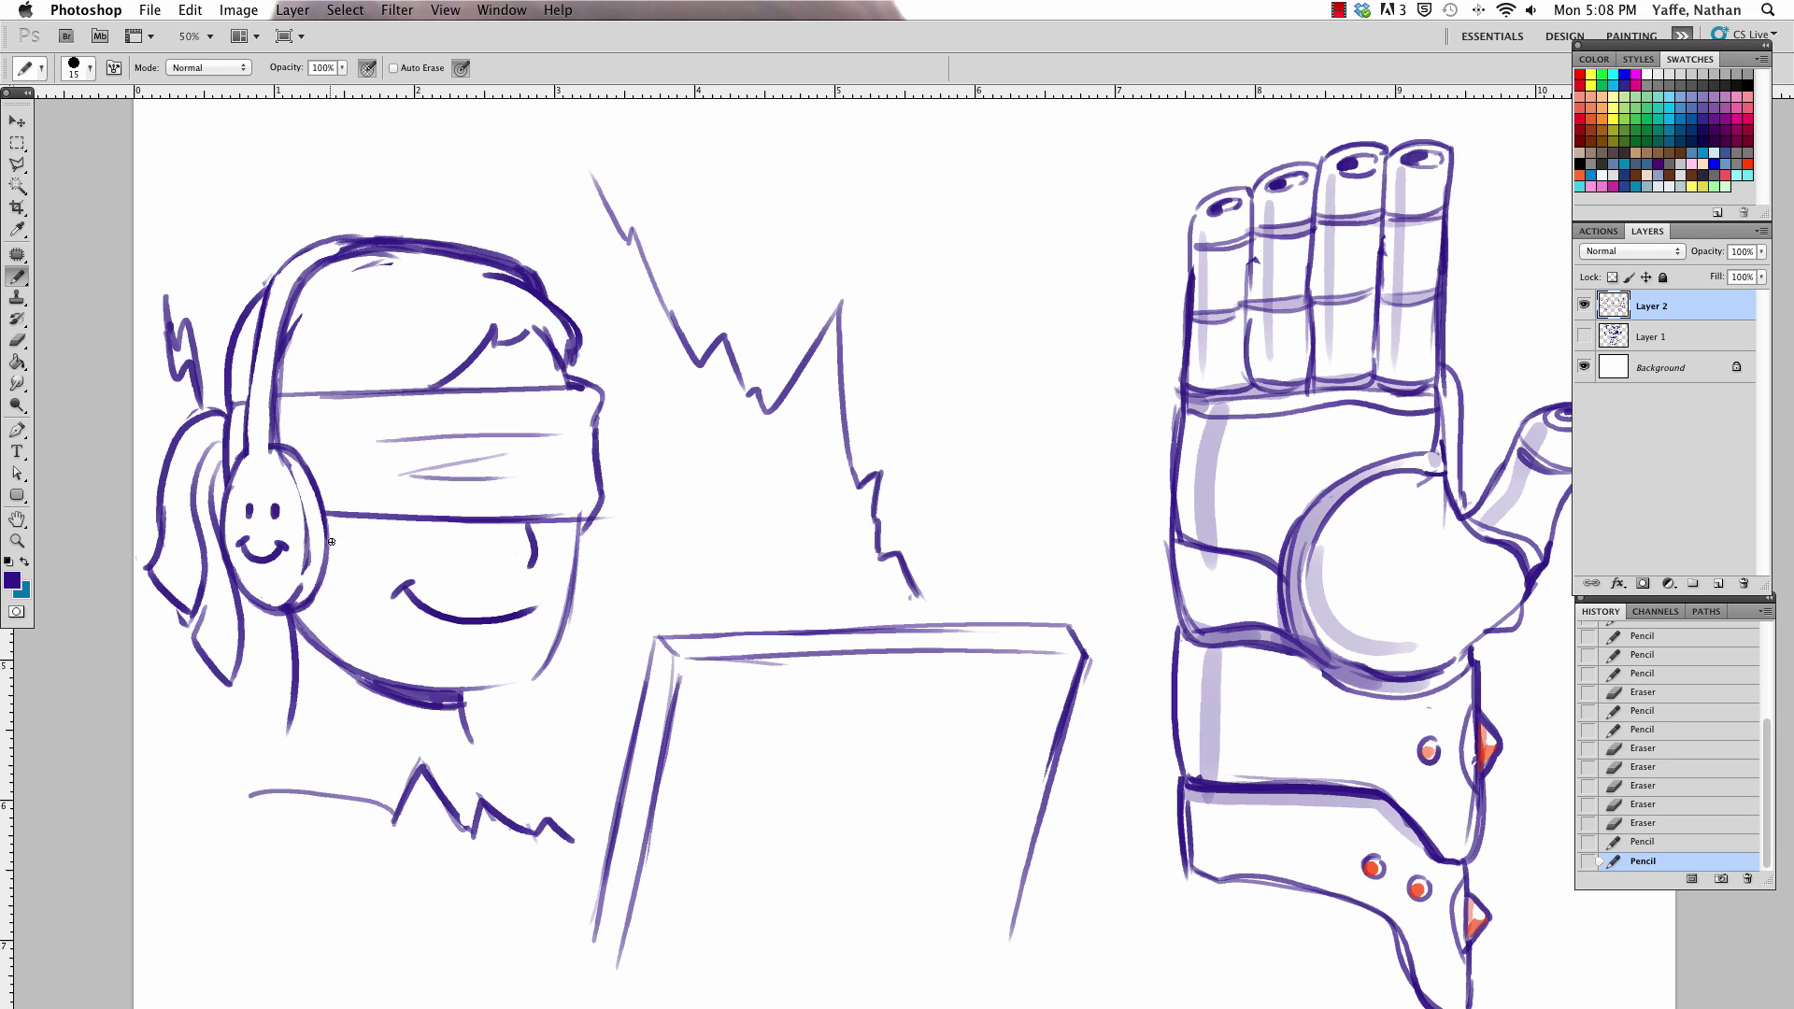
{"action": "left_click_drag", "start_coordinate": [327, 515], "coordinate": [329, 560]}
{"action": "left_click_drag", "start_coordinate": [327, 512], "coordinate": [331, 561]}
{"action": "mouse_move", "coordinate": [472, 692]}
{"action": "left_mouse_down"}
{"action": "mouse_move", "coordinate": [551, 665]}
{"action": "mouse_move", "coordinate": [535, 665]}
{"action": "mouse_move", "coordinate": [549, 596]}
{"action": "left_mouse_up"}
{"action": "left_click_drag", "start_coordinate": [450, 697], "coordinate": [529, 673]}
Add short hair strokes above the headband and redraw the top hair outline with a peak
{"action": "left_click_drag", "start_coordinate": [406, 364], "coordinate": [391, 385]}
{"action": "left_click_drag", "start_coordinate": [392, 372], "coordinate": [366, 396]}
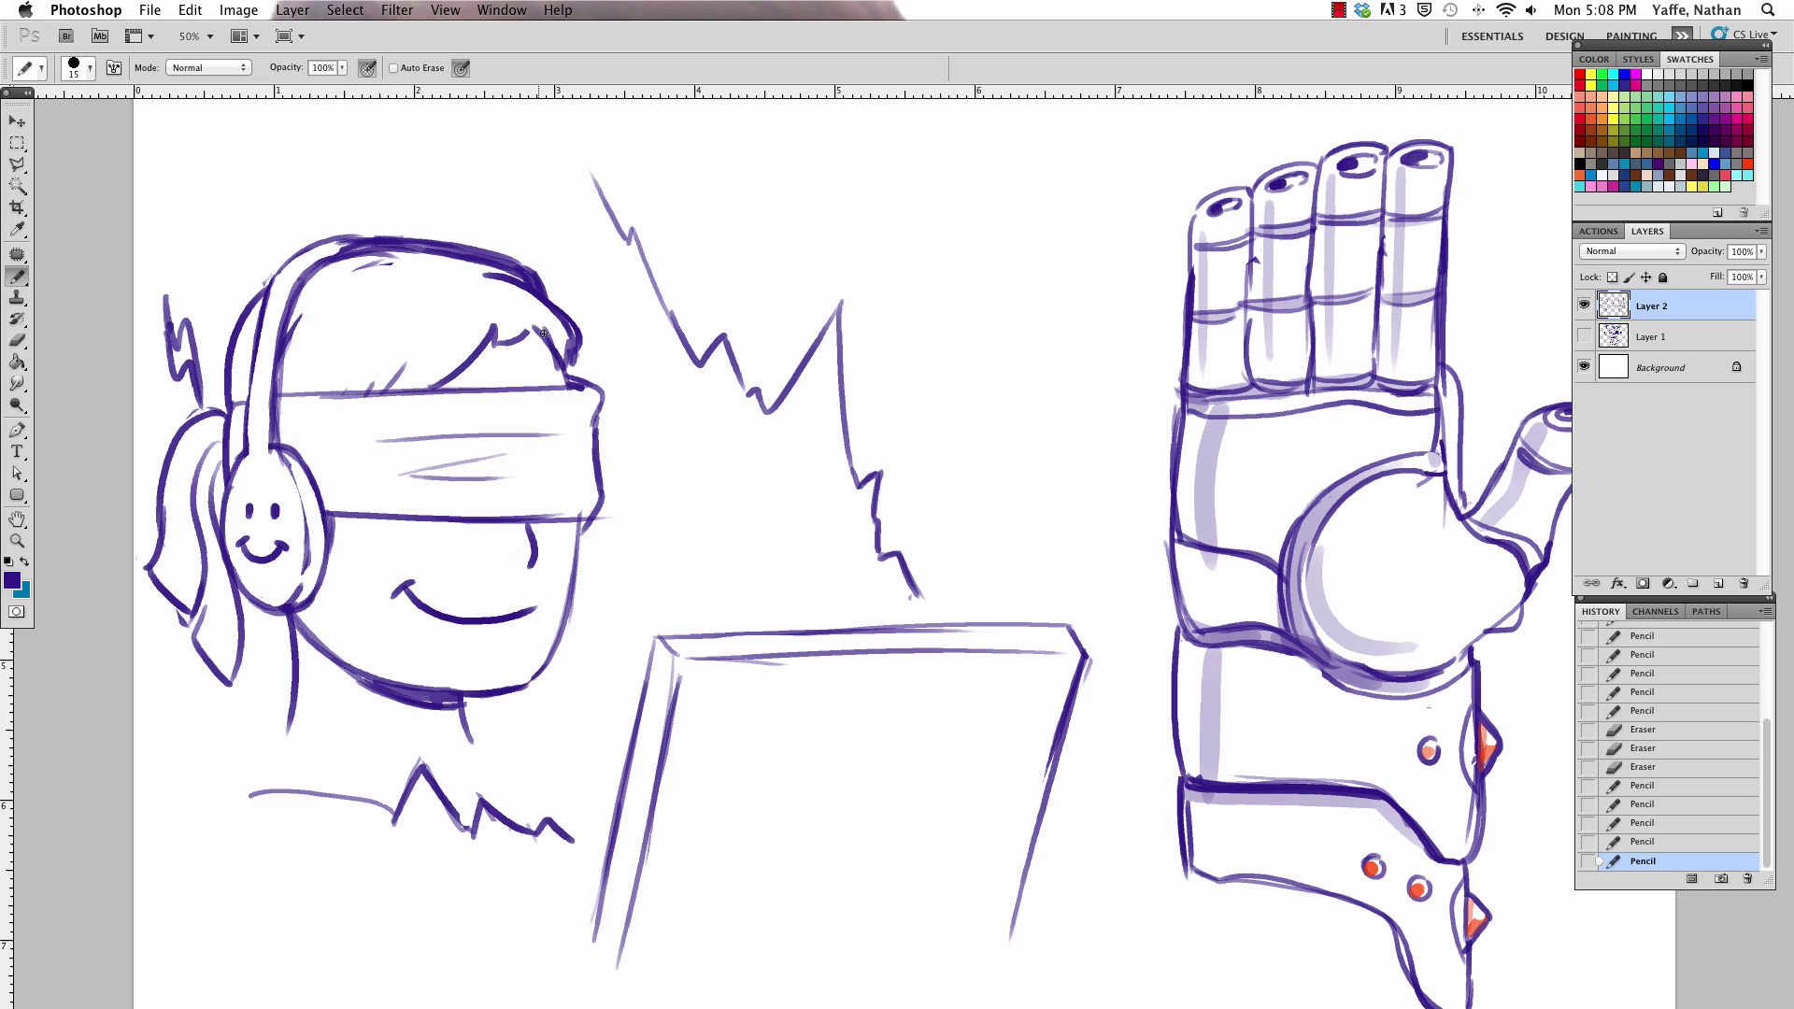
{"action": "left_click_drag", "start_coordinate": [543, 334], "coordinate": [581, 382]}
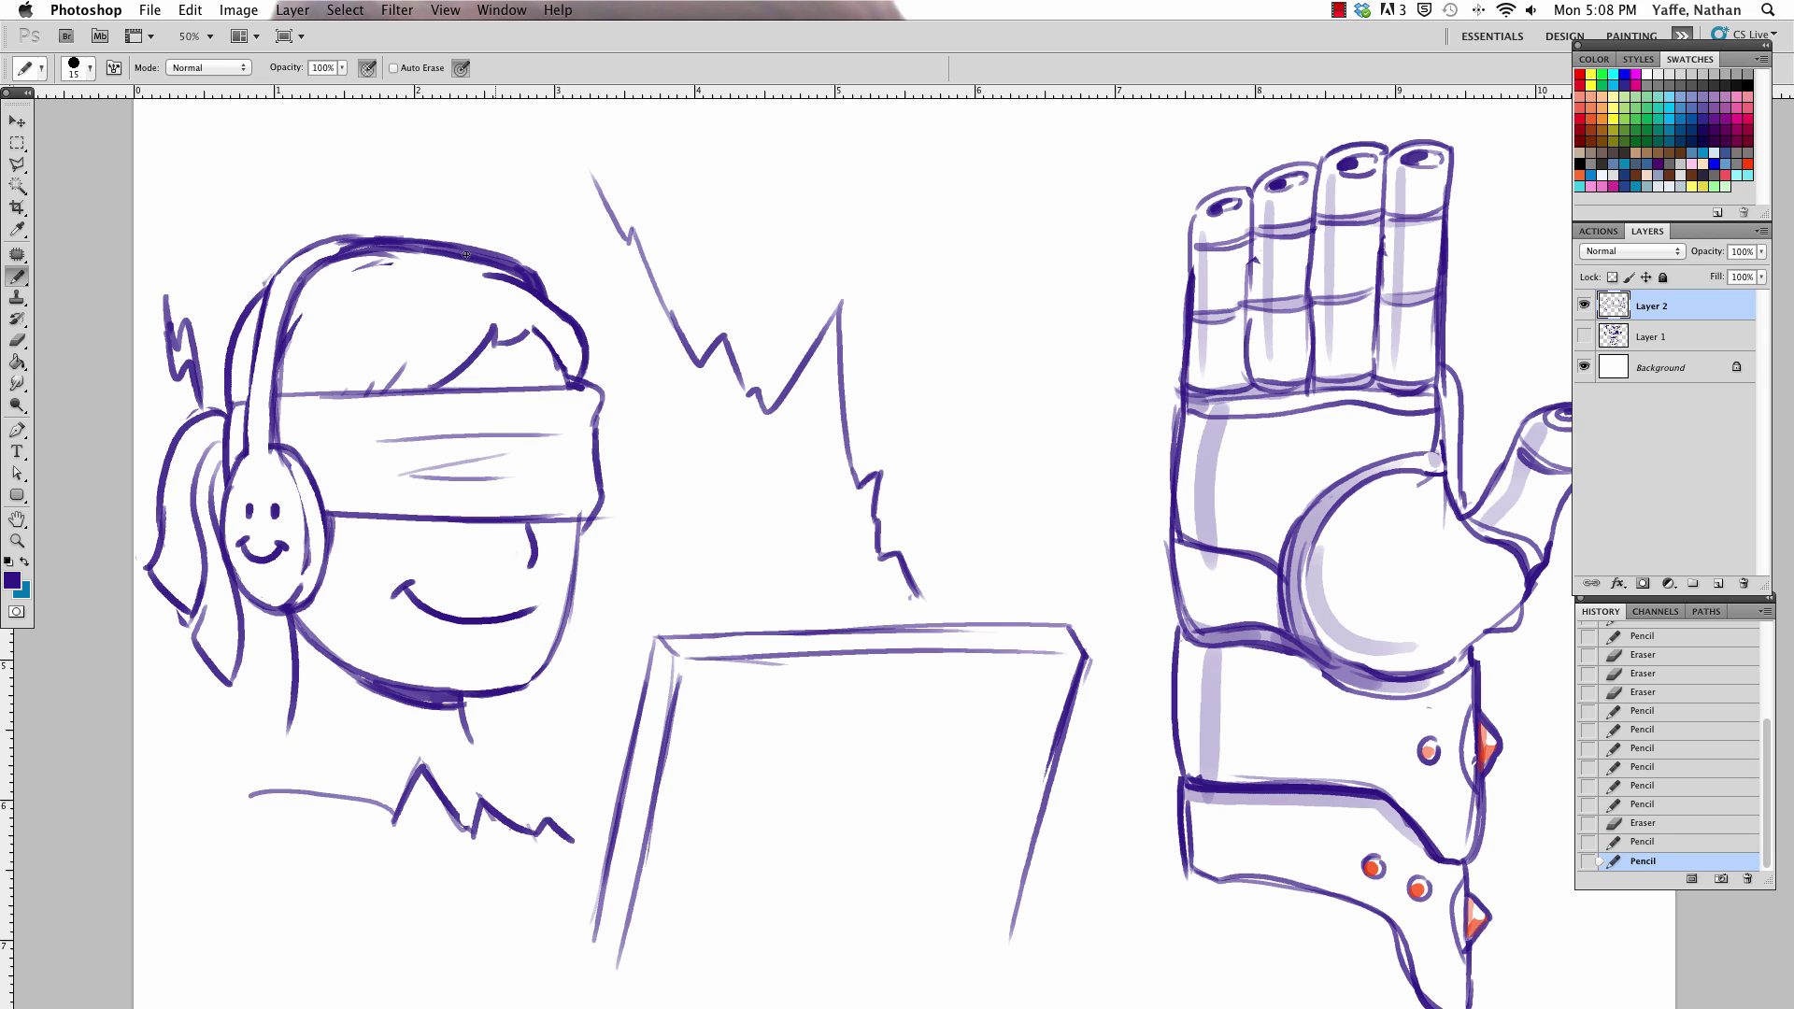
{"action": "mouse_move", "coordinate": [408, 252]}
{"action": "left_mouse_down"}
{"action": "mouse_move", "coordinate": [507, 272]}
{"action": "mouse_move", "coordinate": [411, 246]}
{"action": "left_mouse_up"}
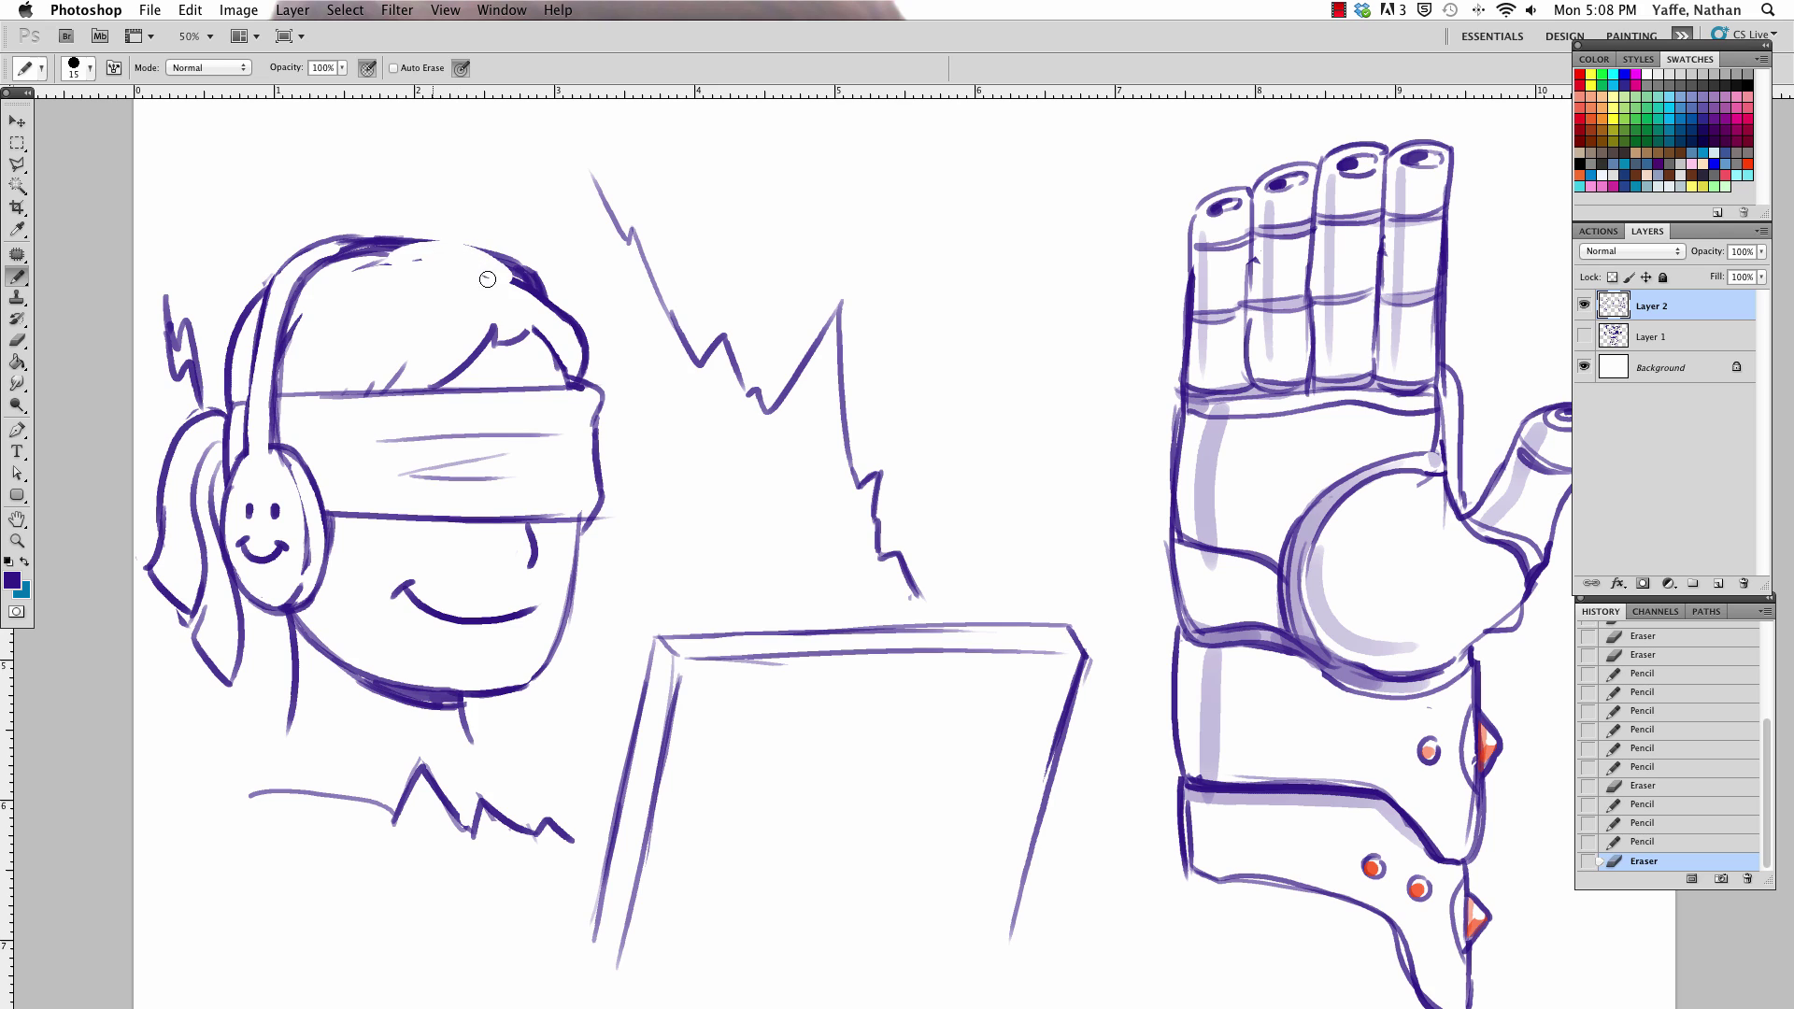
{"action": "left_click_drag", "start_coordinate": [506, 291], "coordinate": [518, 305]}
{"action": "mouse_move", "coordinate": [392, 244]}
{"action": "left_mouse_down"}
{"action": "mouse_move", "coordinate": [486, 227]}
{"action": "mouse_move", "coordinate": [510, 282]}
{"action": "left_mouse_up"}
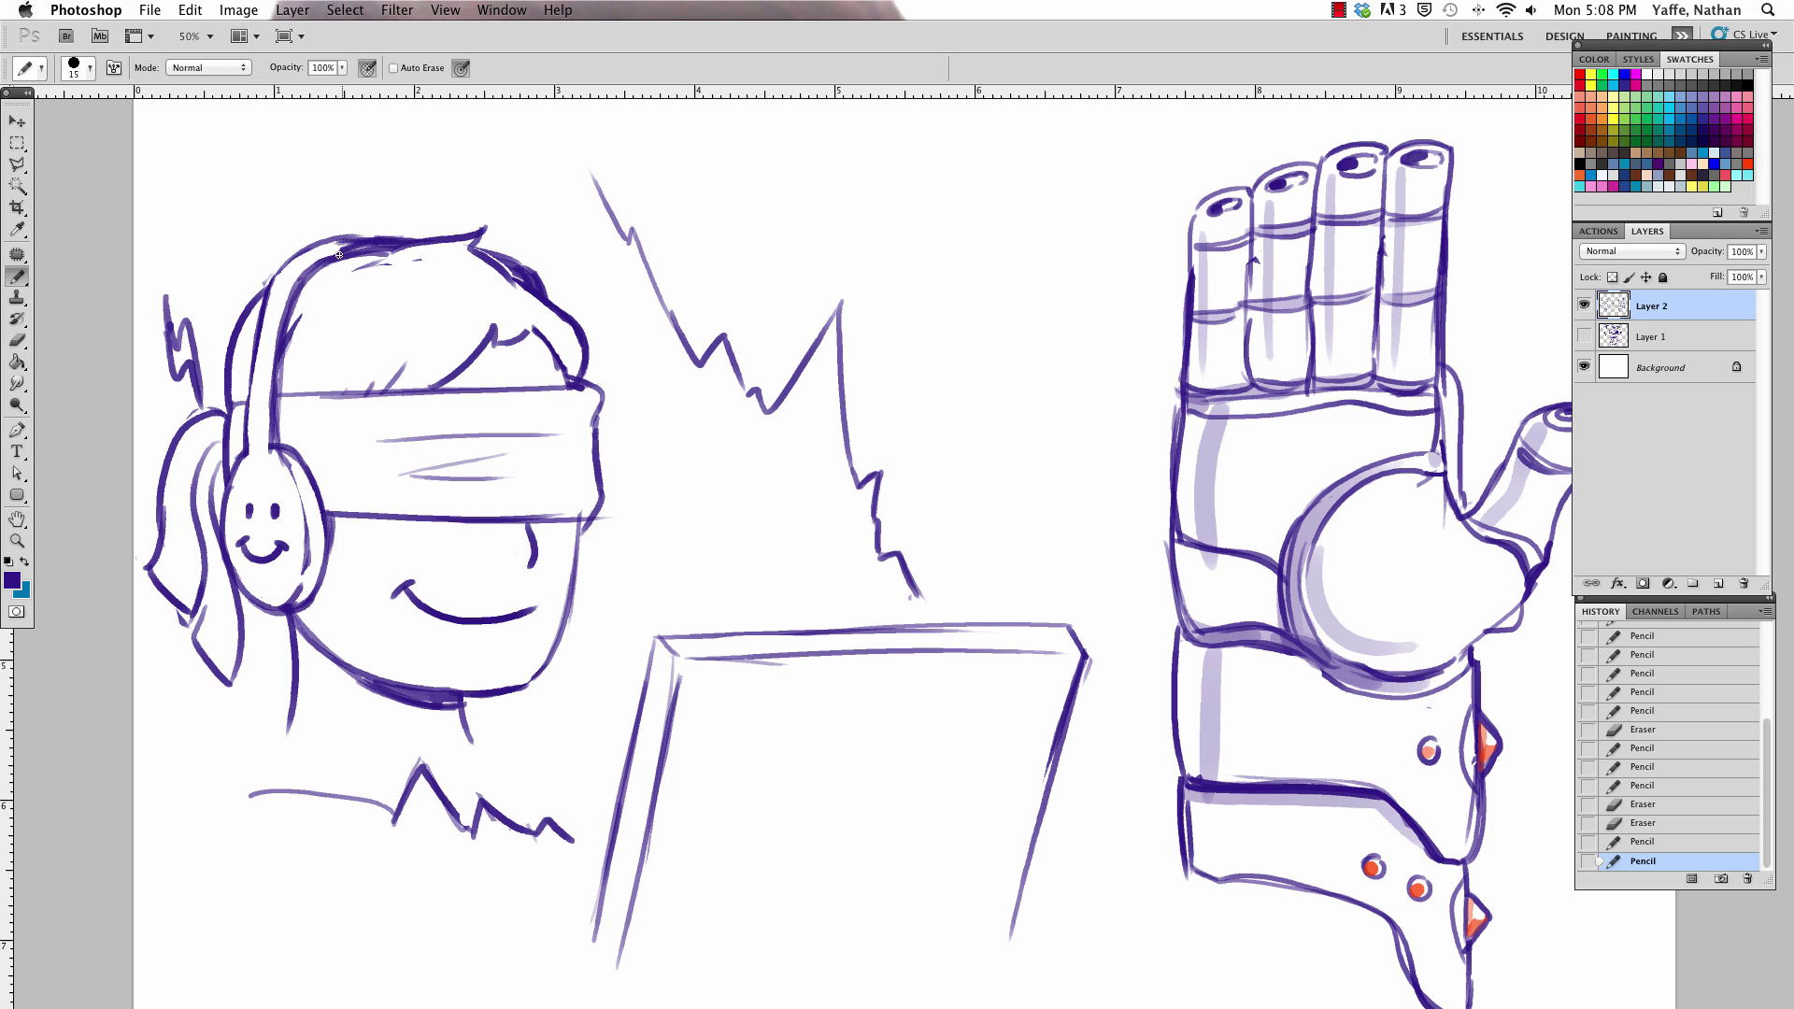
{"action": "left_click_drag", "start_coordinate": [360, 269], "coordinate": [388, 277]}
Hatch stubble marks along the jaw and across the cheek
{"action": "left_click_drag", "start_coordinate": [333, 614], "coordinate": [352, 651]}
{"action": "left_click_drag", "start_coordinate": [362, 643], "coordinate": [439, 676]}
{"action": "left_click_drag", "start_coordinate": [486, 674], "coordinate": [515, 679]}
{"action": "left_click_drag", "start_coordinate": [457, 583], "coordinate": [479, 589]}
{"action": "left_click_drag", "start_coordinate": [495, 582], "coordinate": [513, 588]}
{"action": "left_click_drag", "start_coordinate": [549, 579], "coordinate": [550, 586]}
Add cheek stubble, darken and trim the right jaw line, and redraw the headband ends
{"action": "left_click_drag", "start_coordinate": [319, 618], "coordinate": [324, 637]}
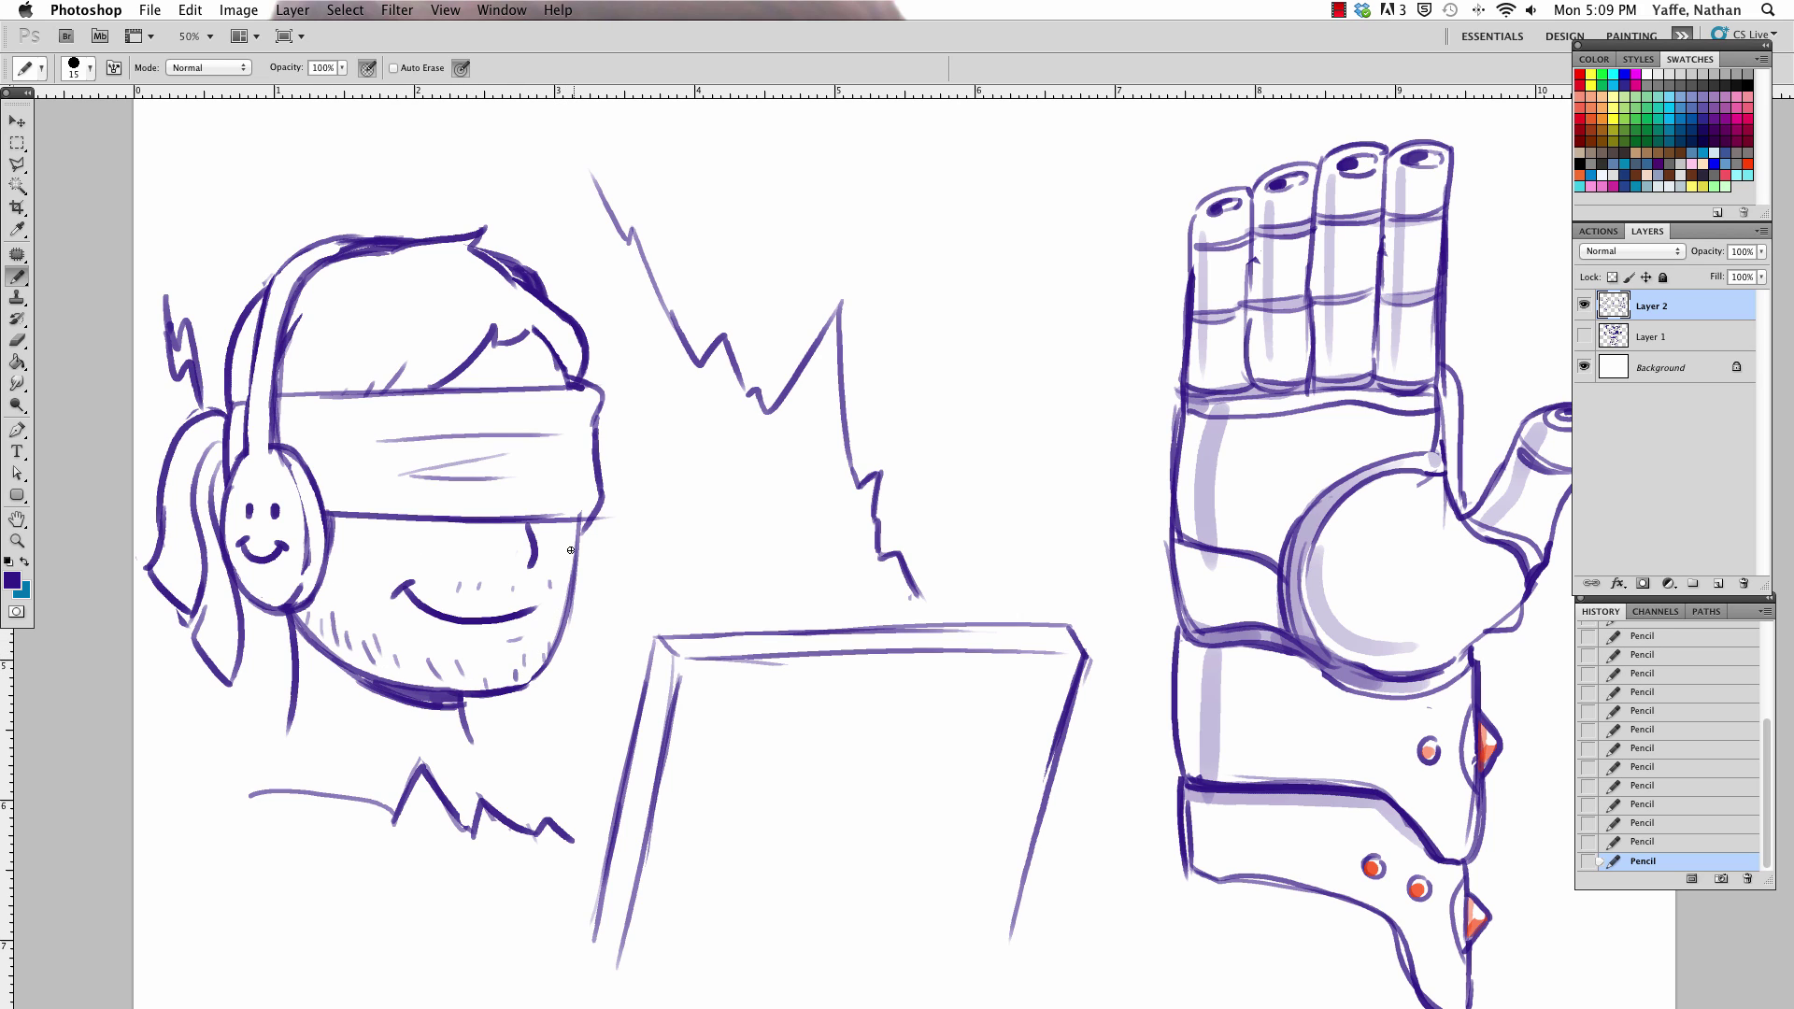
{"action": "left_click_drag", "start_coordinate": [580, 524], "coordinate": [547, 654]}
{"action": "key", "text": "e"}
{"action": "mouse_move", "coordinate": [579, 580]}
{"action": "left_mouse_down"}
{"action": "mouse_move", "coordinate": [573, 635]}
{"action": "mouse_move", "coordinate": [603, 494]}
{"action": "mouse_move", "coordinate": [574, 532]}
{"action": "mouse_move", "coordinate": [594, 514]}
{"action": "left_mouse_up"}
{"action": "mouse_move", "coordinate": [327, 520]}
{"action": "left_mouse_down"}
{"action": "mouse_move", "coordinate": [377, 514]}
{"action": "mouse_move", "coordinate": [398, 484]}
{"action": "mouse_move", "coordinate": [359, 509]}
{"action": "left_mouse_up"}
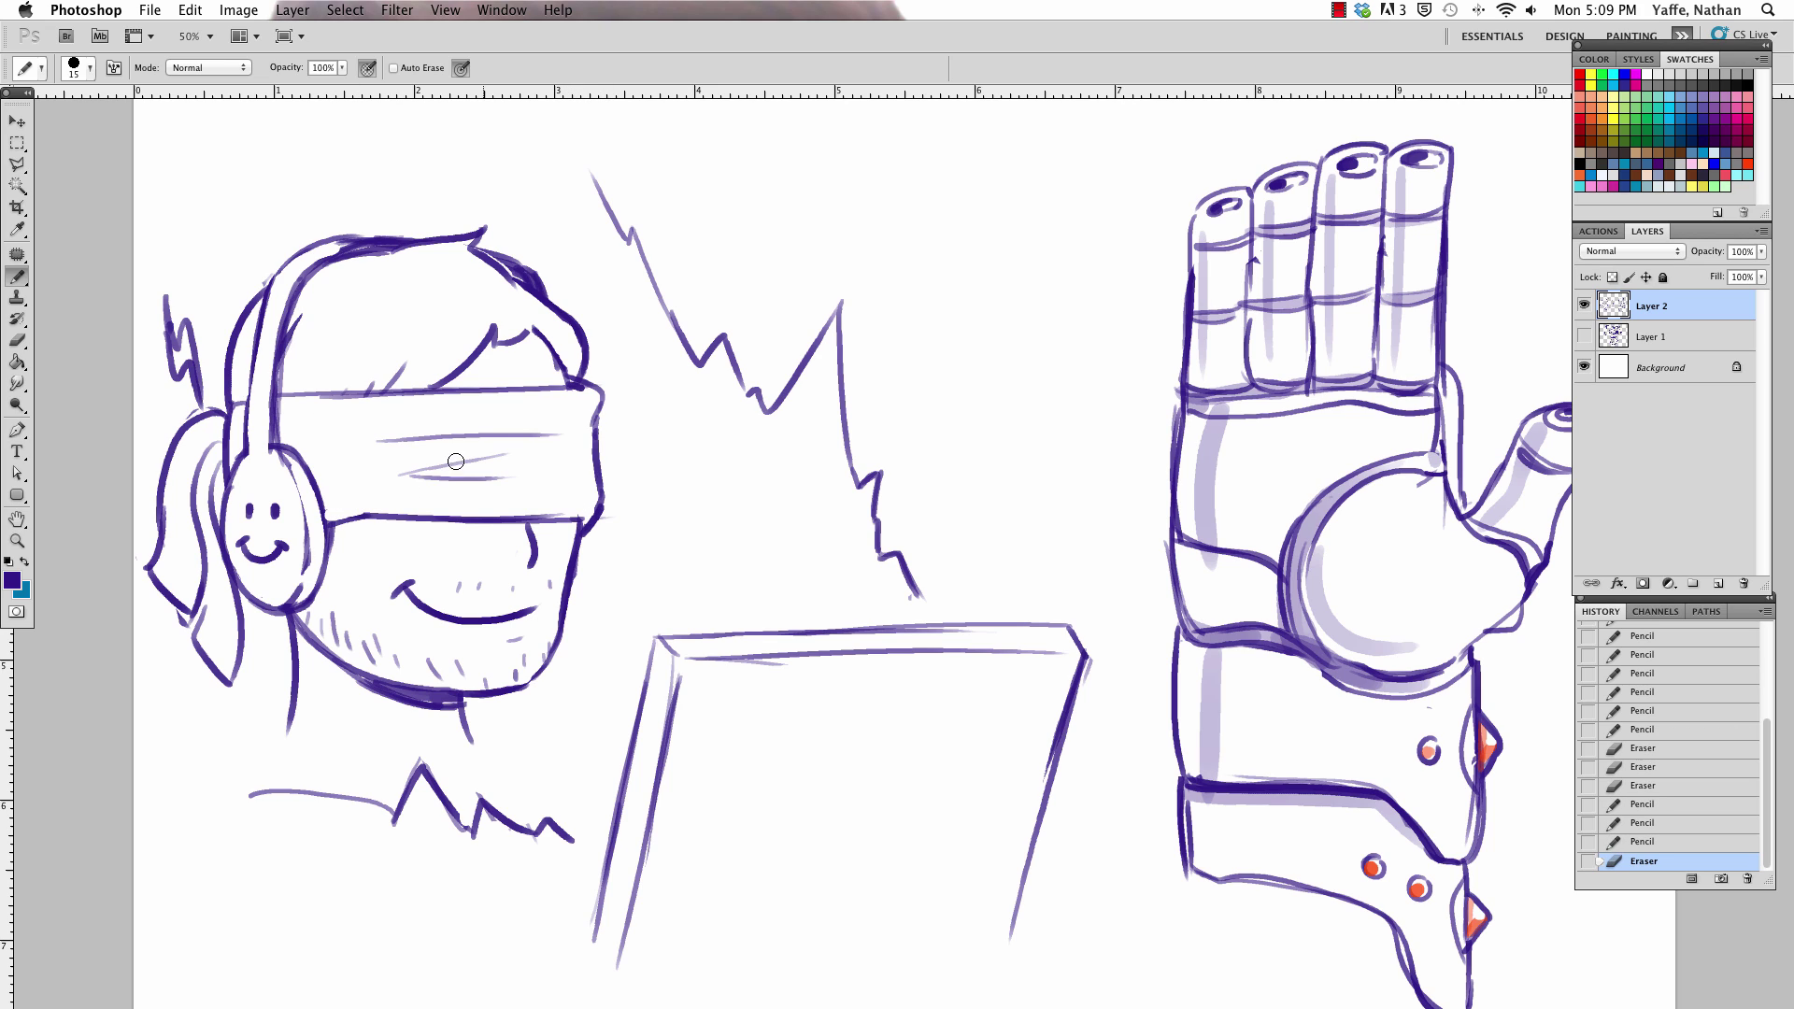
{"action": "left_click_drag", "start_coordinate": [566, 514], "coordinate": [588, 514]}
{"action": "left_click_drag", "start_coordinate": [239, 402], "coordinate": [249, 408]}
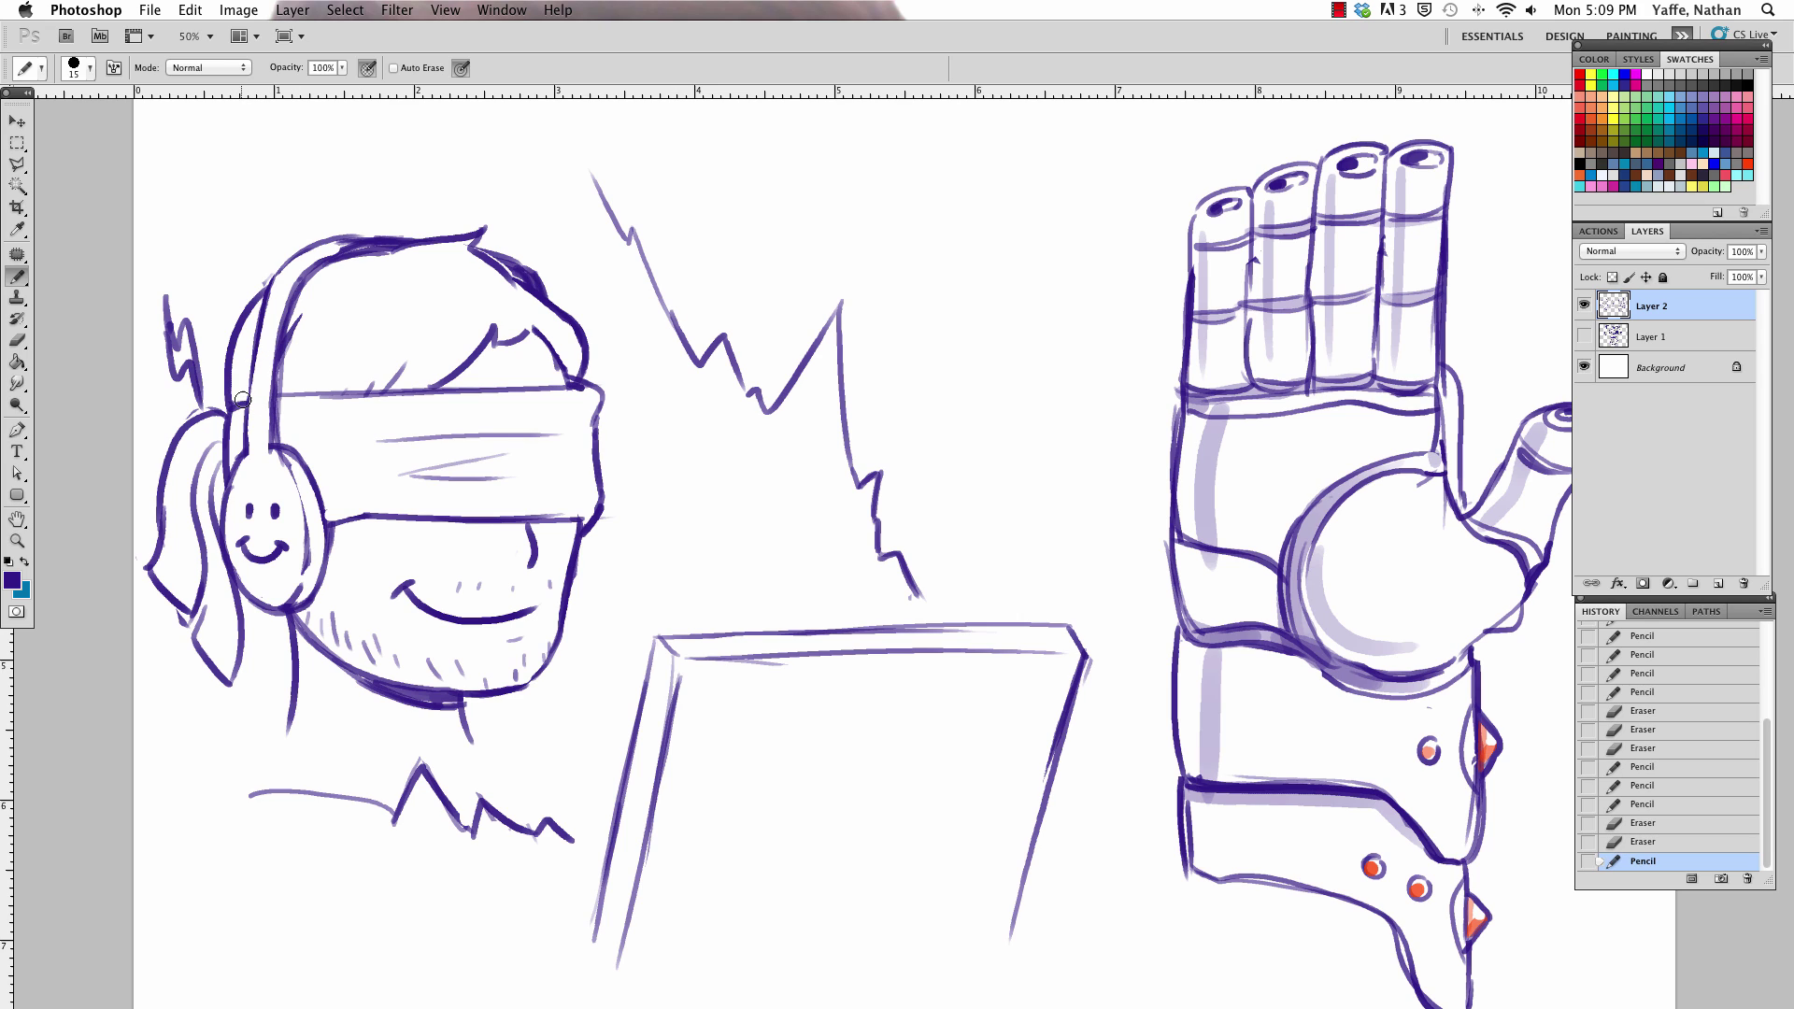
Replace the hair beside the left headphone cup with a loop and long hanging strands
{"action": "mouse_move", "coordinate": [212, 610]}
{"action": "left_mouse_down"}
{"action": "mouse_move", "coordinate": [196, 647]}
{"action": "mouse_move", "coordinate": [233, 692]}
{"action": "left_mouse_up"}
{"action": "mouse_move", "coordinate": [219, 477]}
{"action": "left_mouse_down"}
{"action": "mouse_move", "coordinate": [207, 524]}
{"action": "mouse_move", "coordinate": [241, 668]}
{"action": "left_mouse_up"}
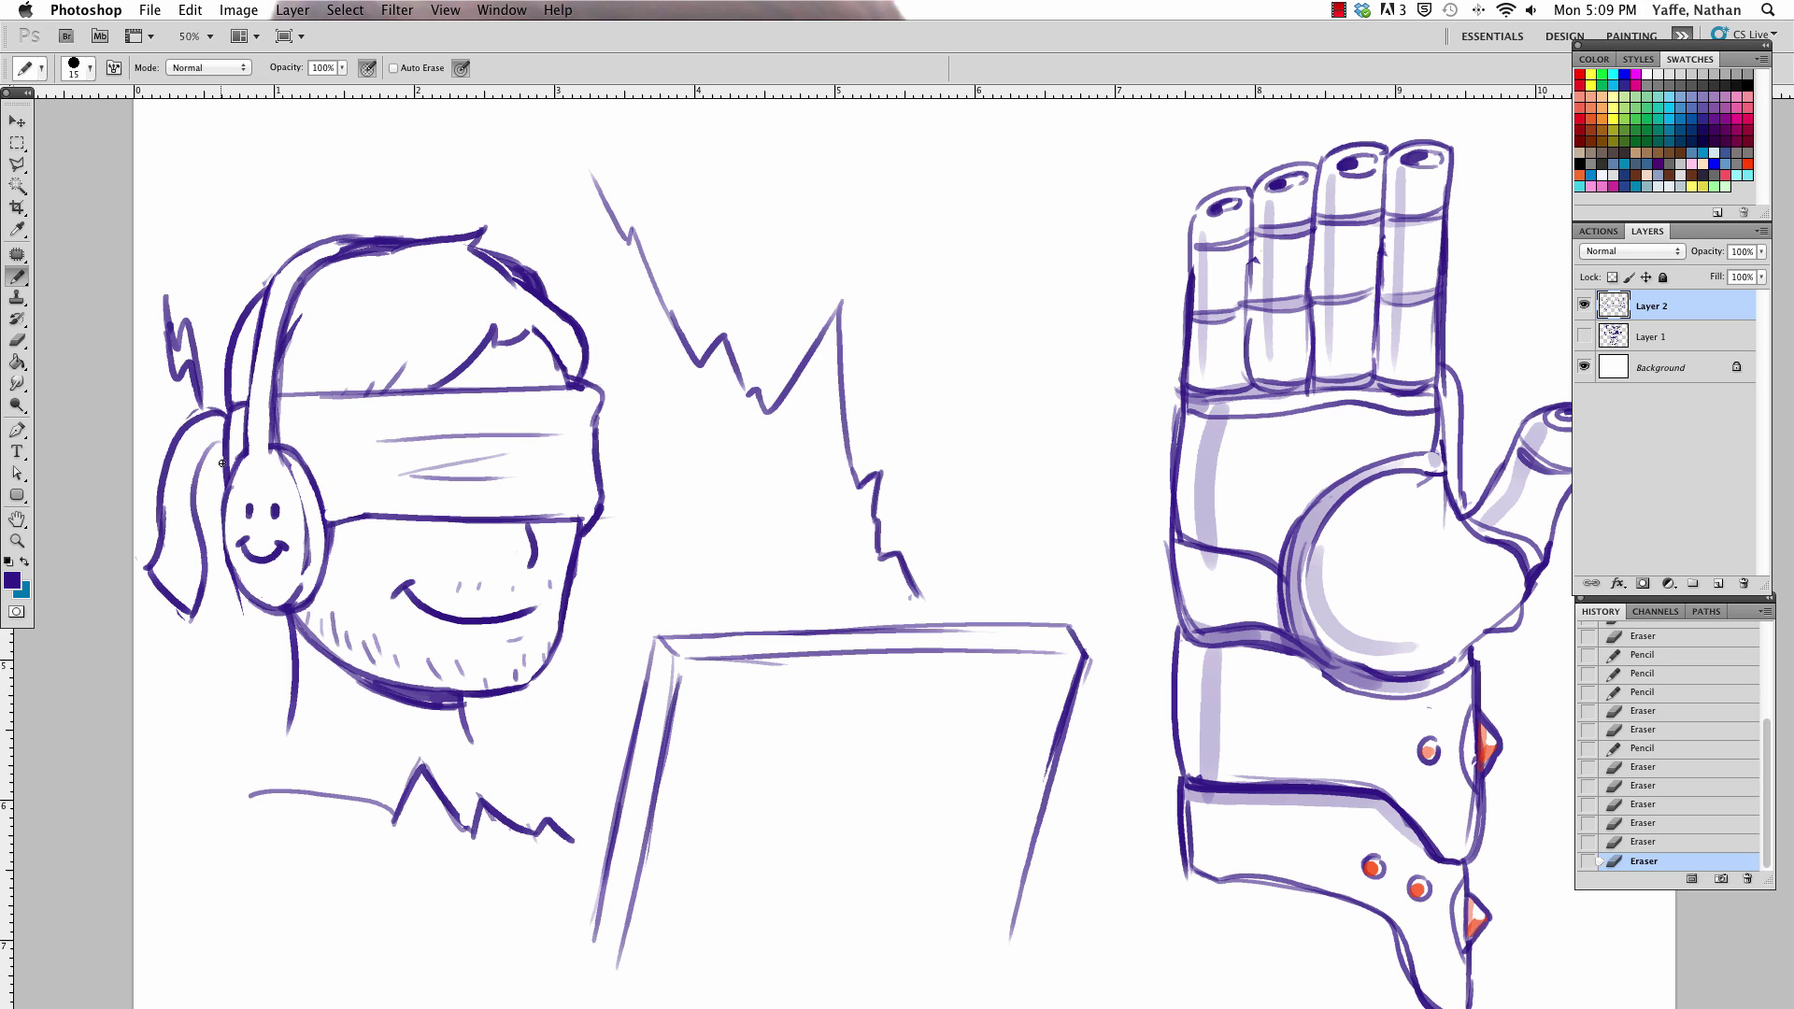
{"action": "left_click_drag", "start_coordinate": [223, 416], "coordinate": [226, 733]}
{"action": "left_click_drag", "start_coordinate": [280, 603], "coordinate": [264, 762]}
{"action": "mouse_move", "coordinate": [254, 604]}
{"action": "left_mouse_down"}
{"action": "mouse_move", "coordinate": [231, 589]}
{"action": "mouse_move", "coordinate": [254, 626]}
{"action": "left_mouse_up"}
{"action": "left_click_drag", "start_coordinate": [229, 561], "coordinate": [226, 461]}
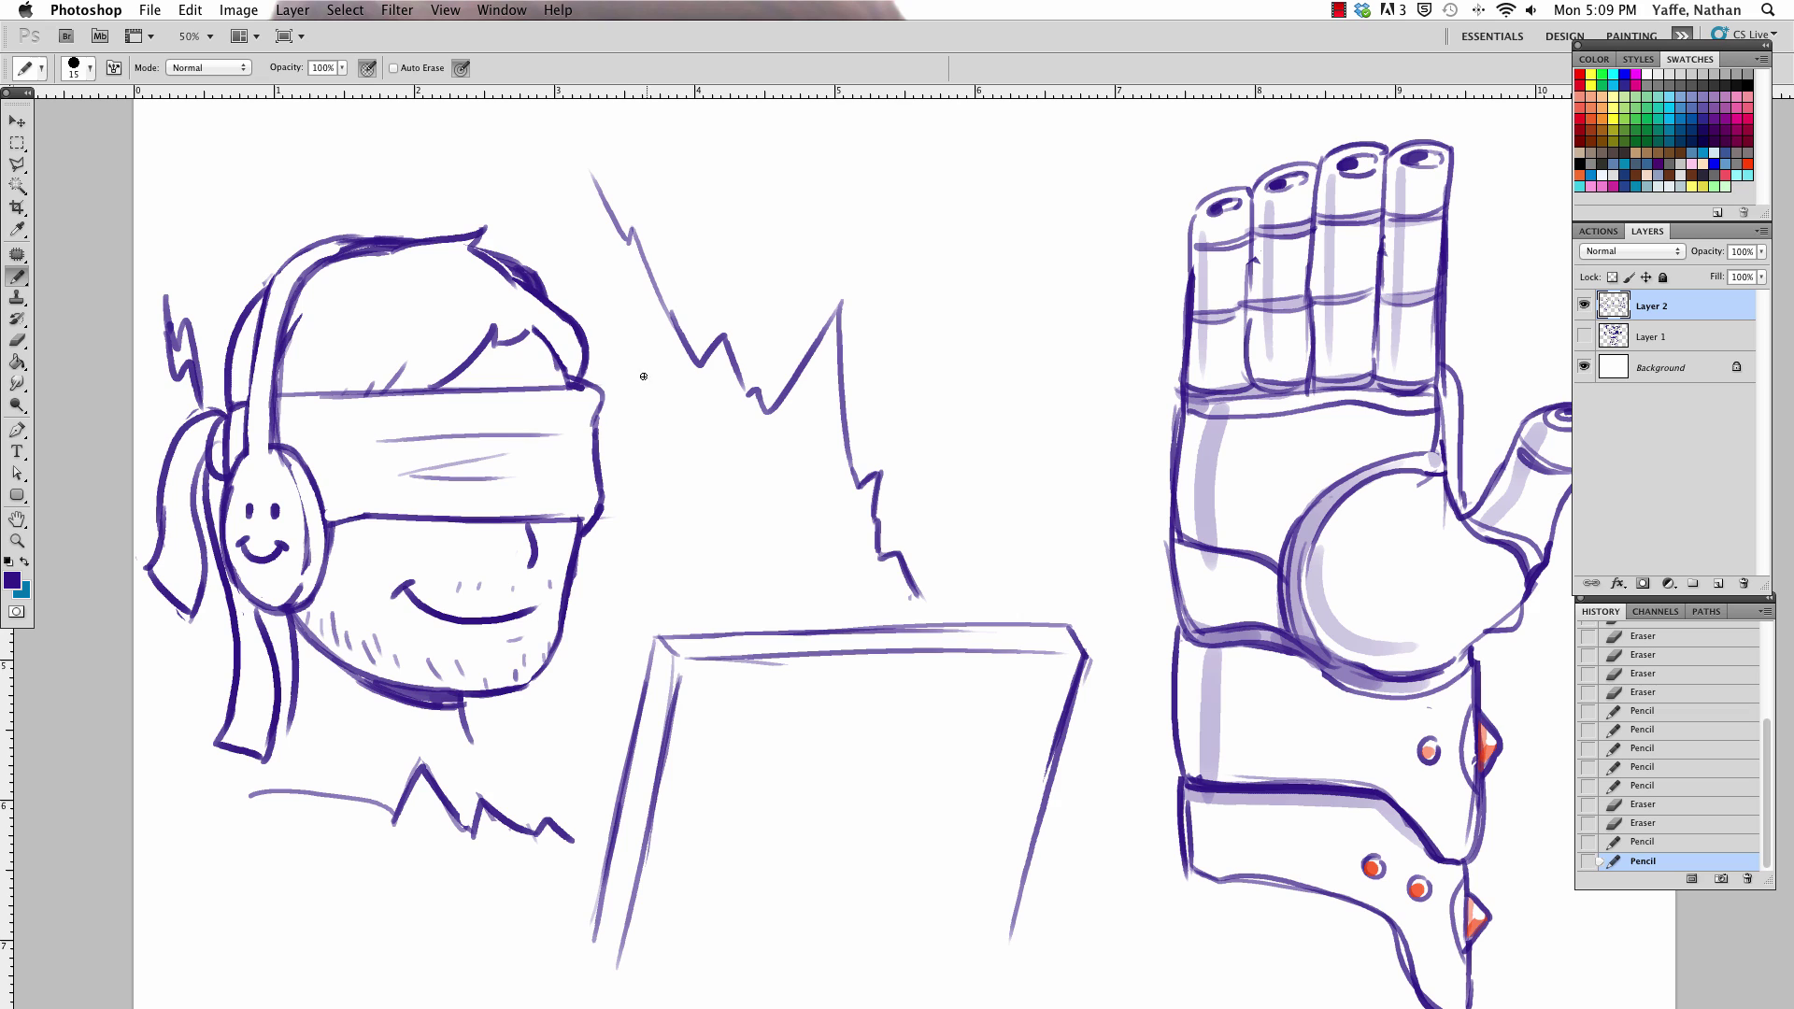
Add three small energy marks by the jagged shape, a mark below the face, and a zigzag strand
{"action": "left_click_drag", "start_coordinate": [628, 399], "coordinate": [699, 393]}
{"action": "left_click_drag", "start_coordinate": [648, 464], "coordinate": [701, 463]}
{"action": "left_click_drag", "start_coordinate": [634, 540], "coordinate": [653, 562]}
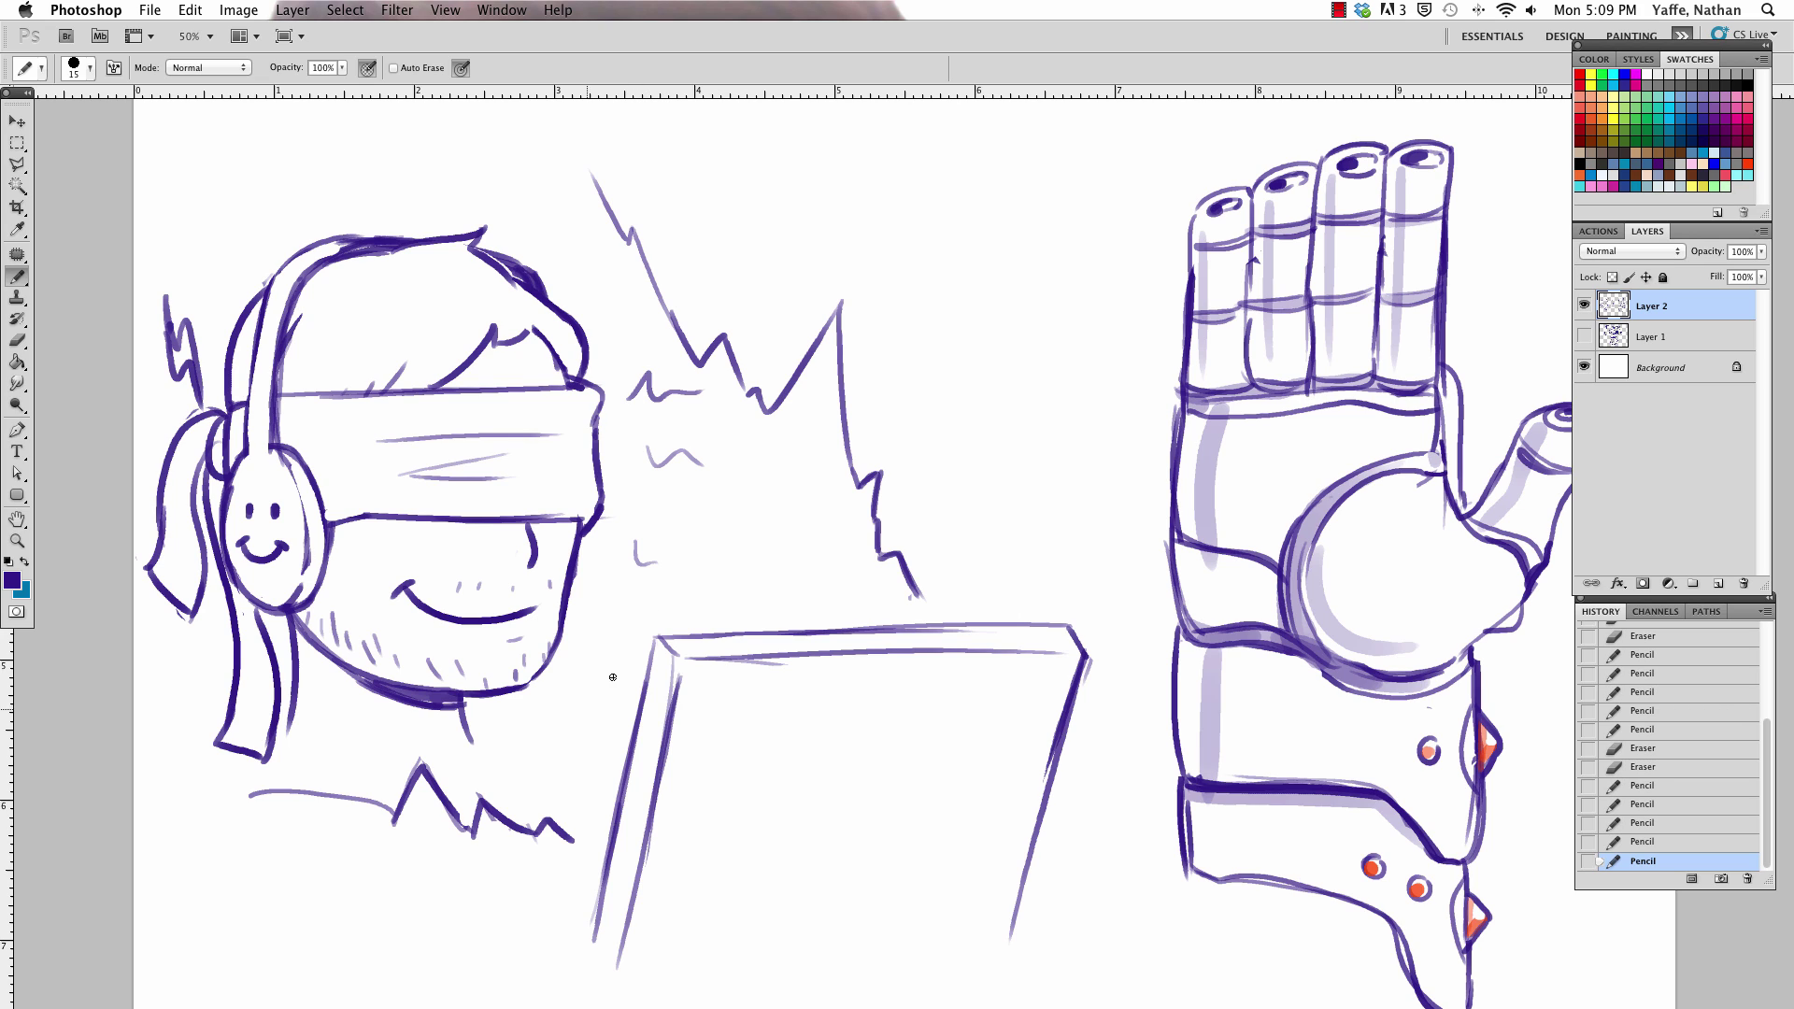
{"action": "left_click_drag", "start_coordinate": [575, 716], "coordinate": [574, 745]}
{"action": "mouse_move", "coordinate": [209, 624]}
{"action": "left_mouse_down"}
{"action": "mouse_move", "coordinate": [183, 661]}
{"action": "mouse_move", "coordinate": [226, 626]}
{"action": "left_mouse_up"}
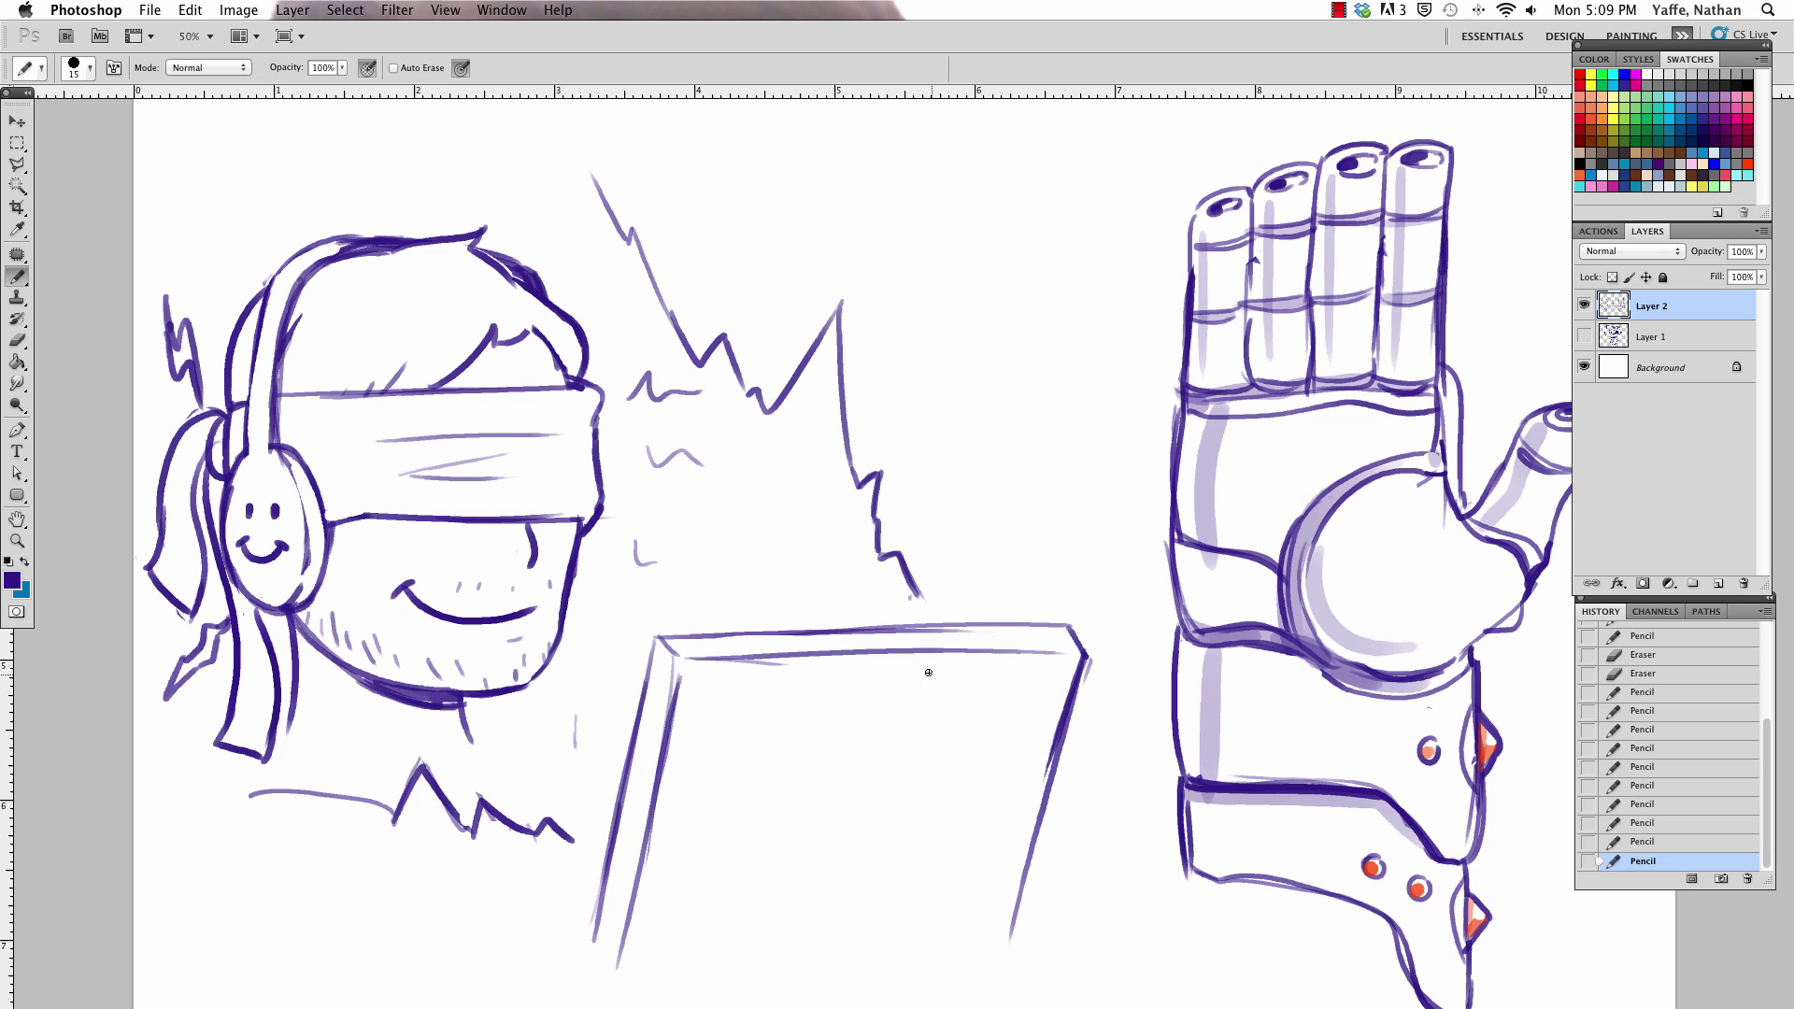
Zoom in on the visor band and sketch a rough diamond, then undo it
{"action": "scroll", "coordinate": [980, 680], "scroll_direction": "up", "scroll_amount": 3}
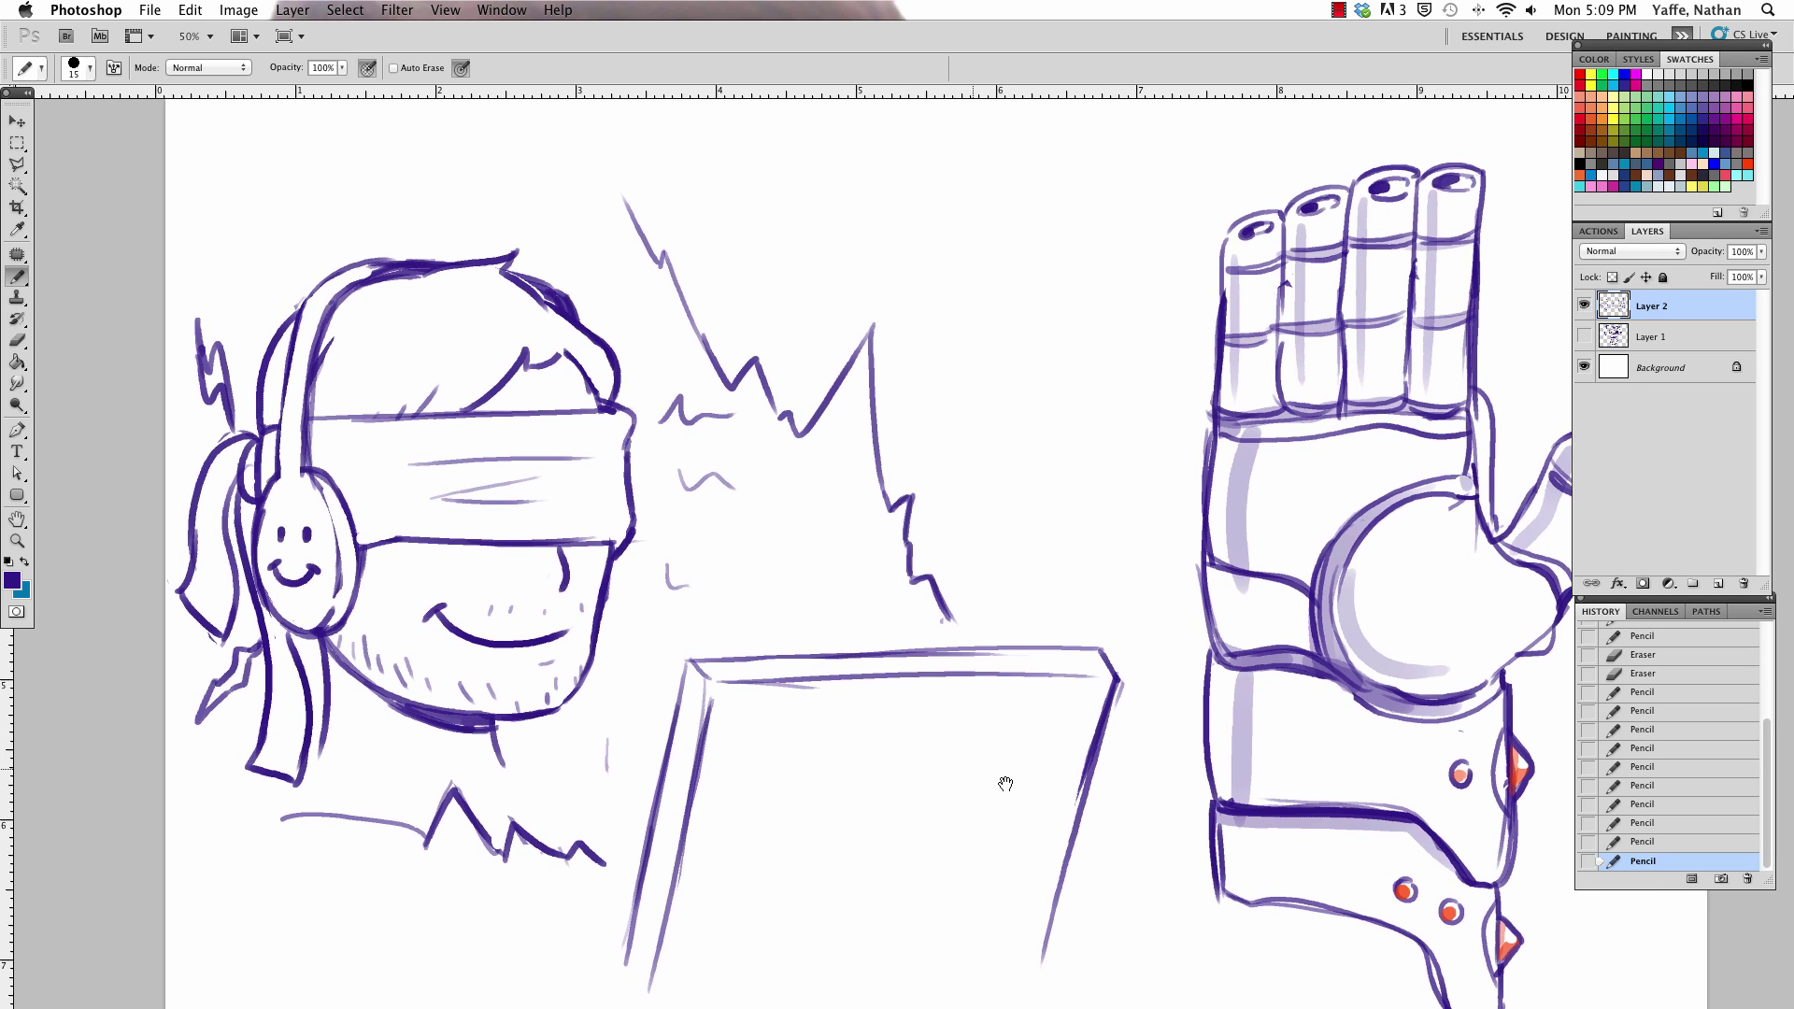
{"action": "scroll", "coordinate": [993, 689], "scroll_direction": "left", "scroll_amount": 5}
{"action": "key", "text": "e"}
{"action": "scroll", "coordinate": [900, 732], "scroll_direction": "up", "scroll_amount": 3}
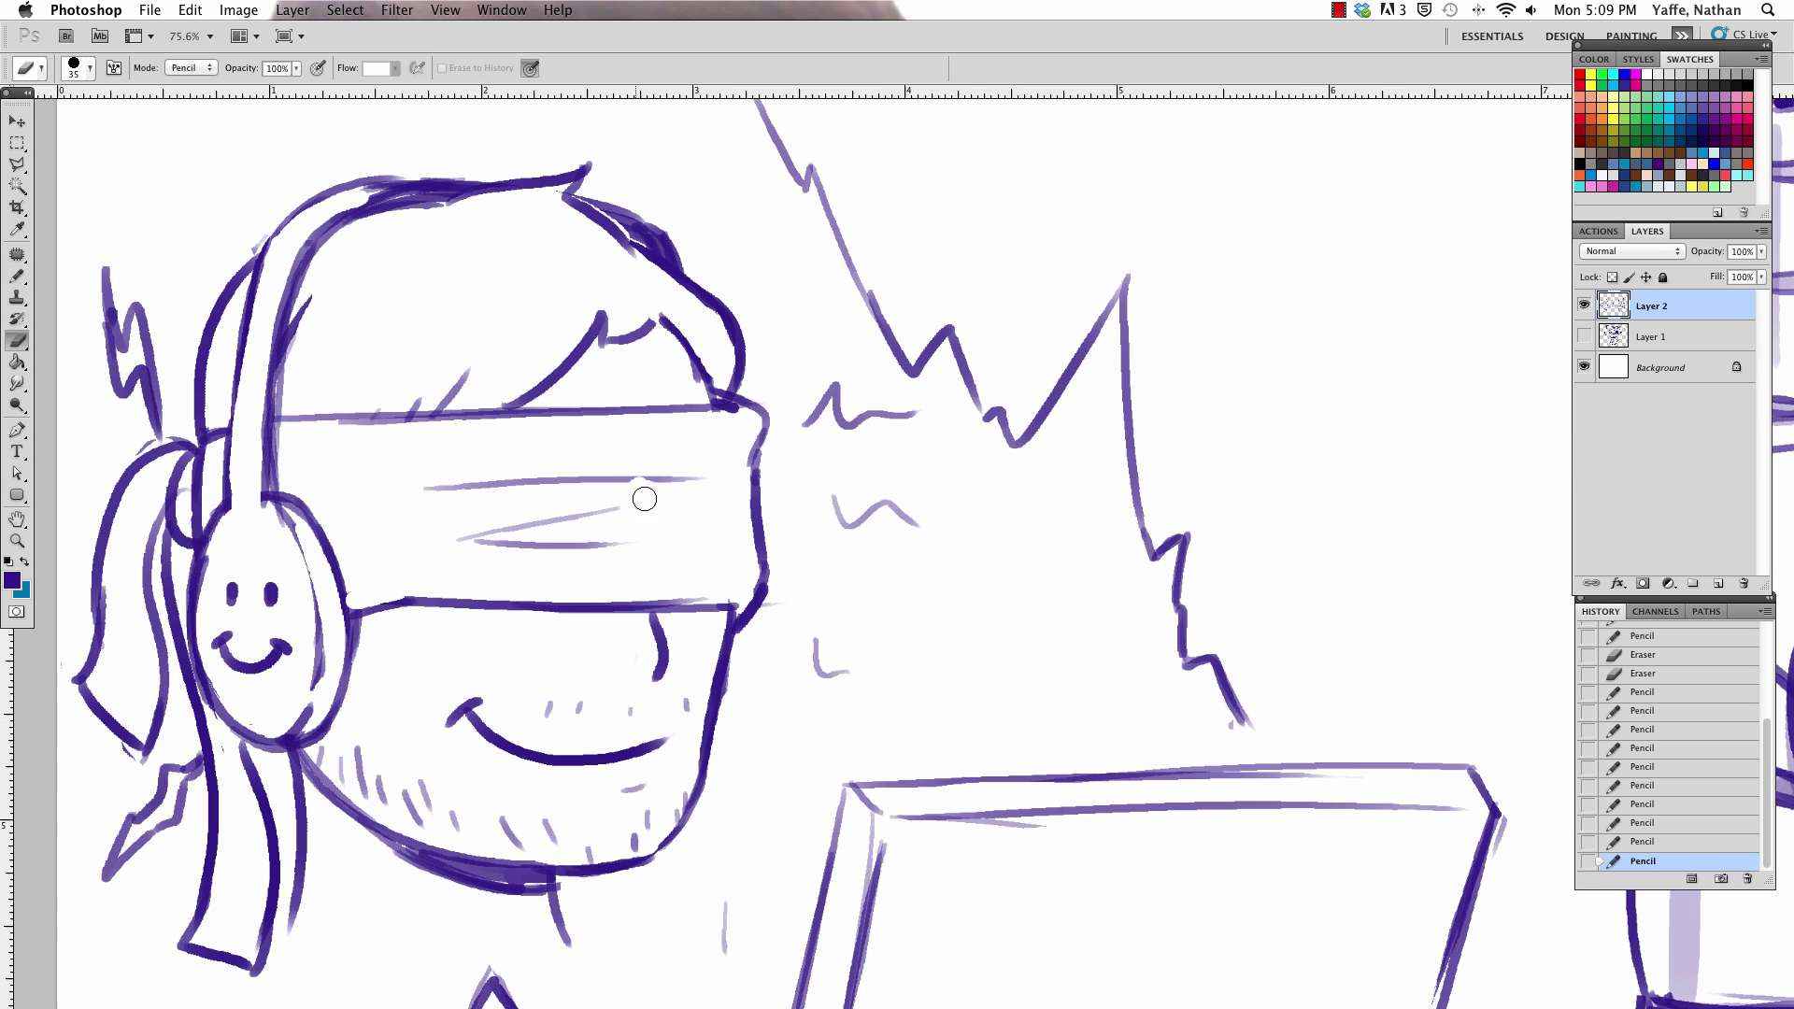
{"action": "key", "text": "b"}
{"action": "mouse_move", "coordinate": [621, 484]}
{"action": "left_mouse_down"}
{"action": "mouse_move", "coordinate": [642, 579]}
{"action": "mouse_move", "coordinate": [635, 461]}
{"action": "mouse_move", "coordinate": [580, 512]}
{"action": "mouse_move", "coordinate": [612, 467]}
{"action": "mouse_move", "coordinate": [617, 576]}
{"action": "mouse_move", "coordinate": [701, 516]}
{"action": "mouse_move", "coordinate": [650, 458]}
{"action": "left_mouse_up"}
{"action": "key", "text": "ctrl+z"}
Draw the diamond gem's outer outline and inner facets, then choose red and select the sketch layer
{"action": "key", "text": "e"}
{"action": "key", "text": "b"}
{"action": "key", "text": "e"}
{"action": "key", "text": "b"}
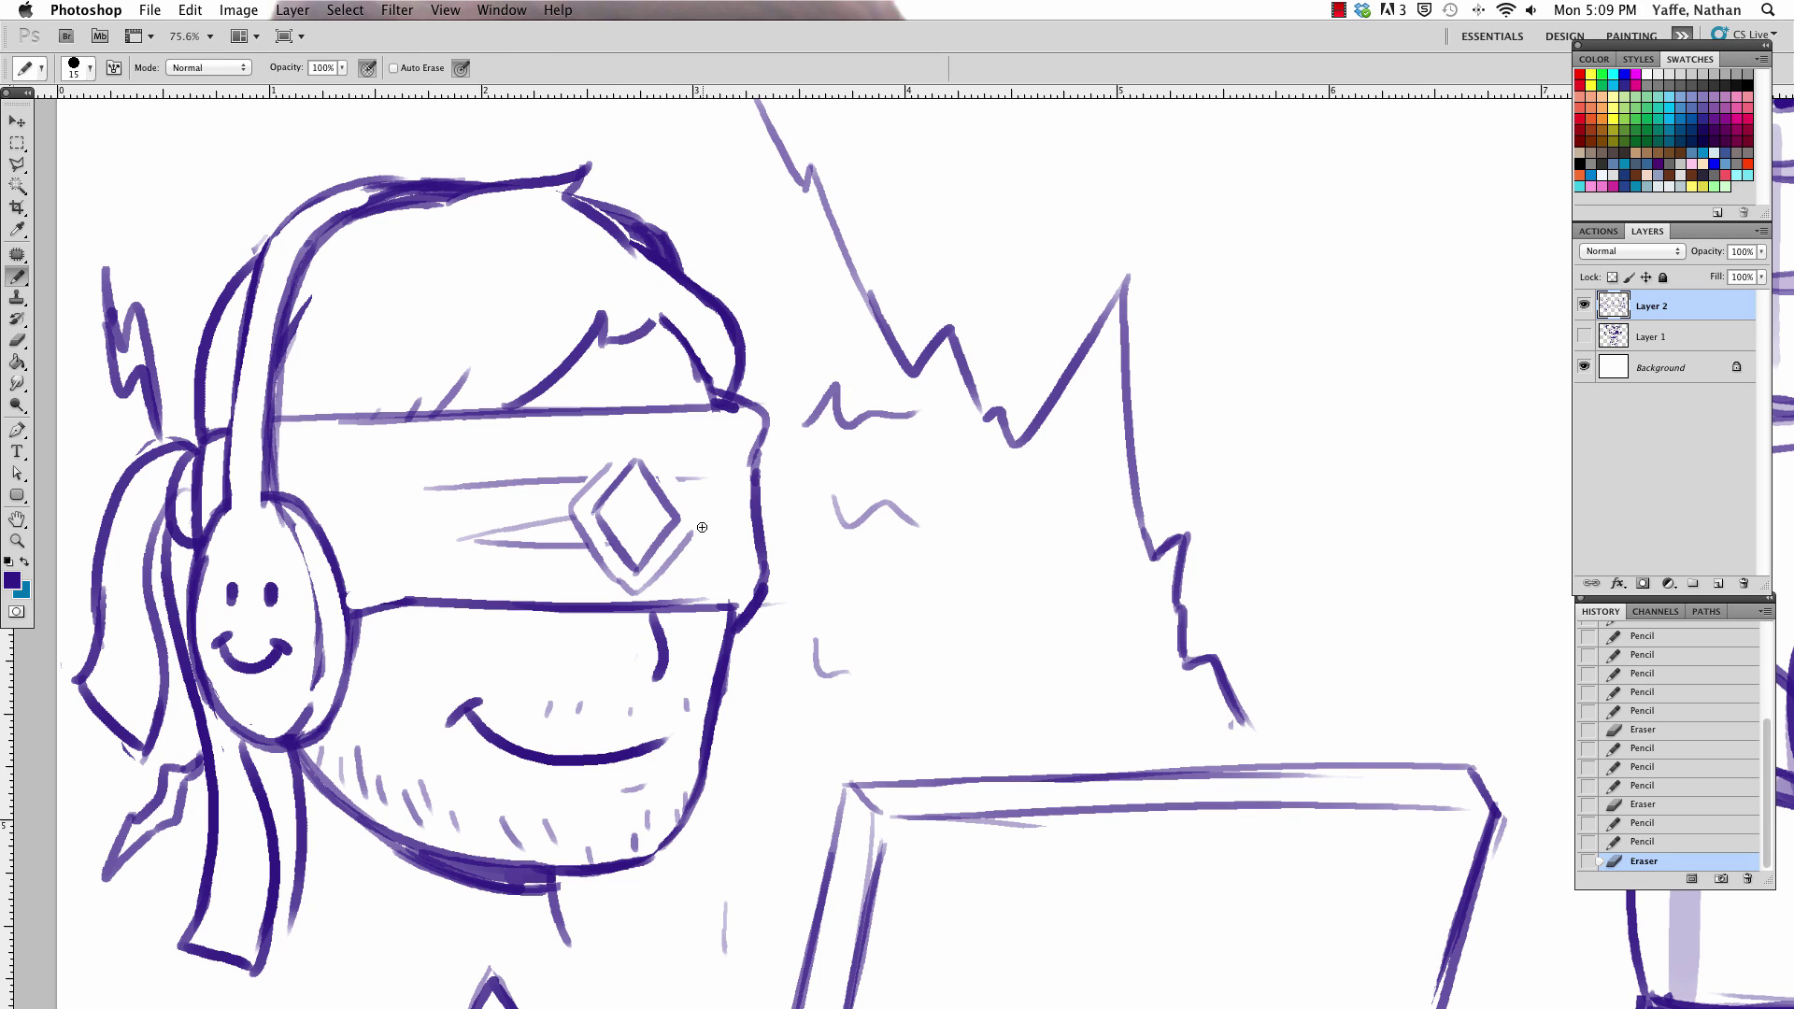
{"action": "mouse_move", "coordinate": [703, 520]}
{"action": "left_mouse_down"}
{"action": "mouse_move", "coordinate": [645, 441]}
{"action": "mouse_move", "coordinate": [572, 511]}
{"action": "mouse_move", "coordinate": [628, 589]}
{"action": "left_mouse_up"}
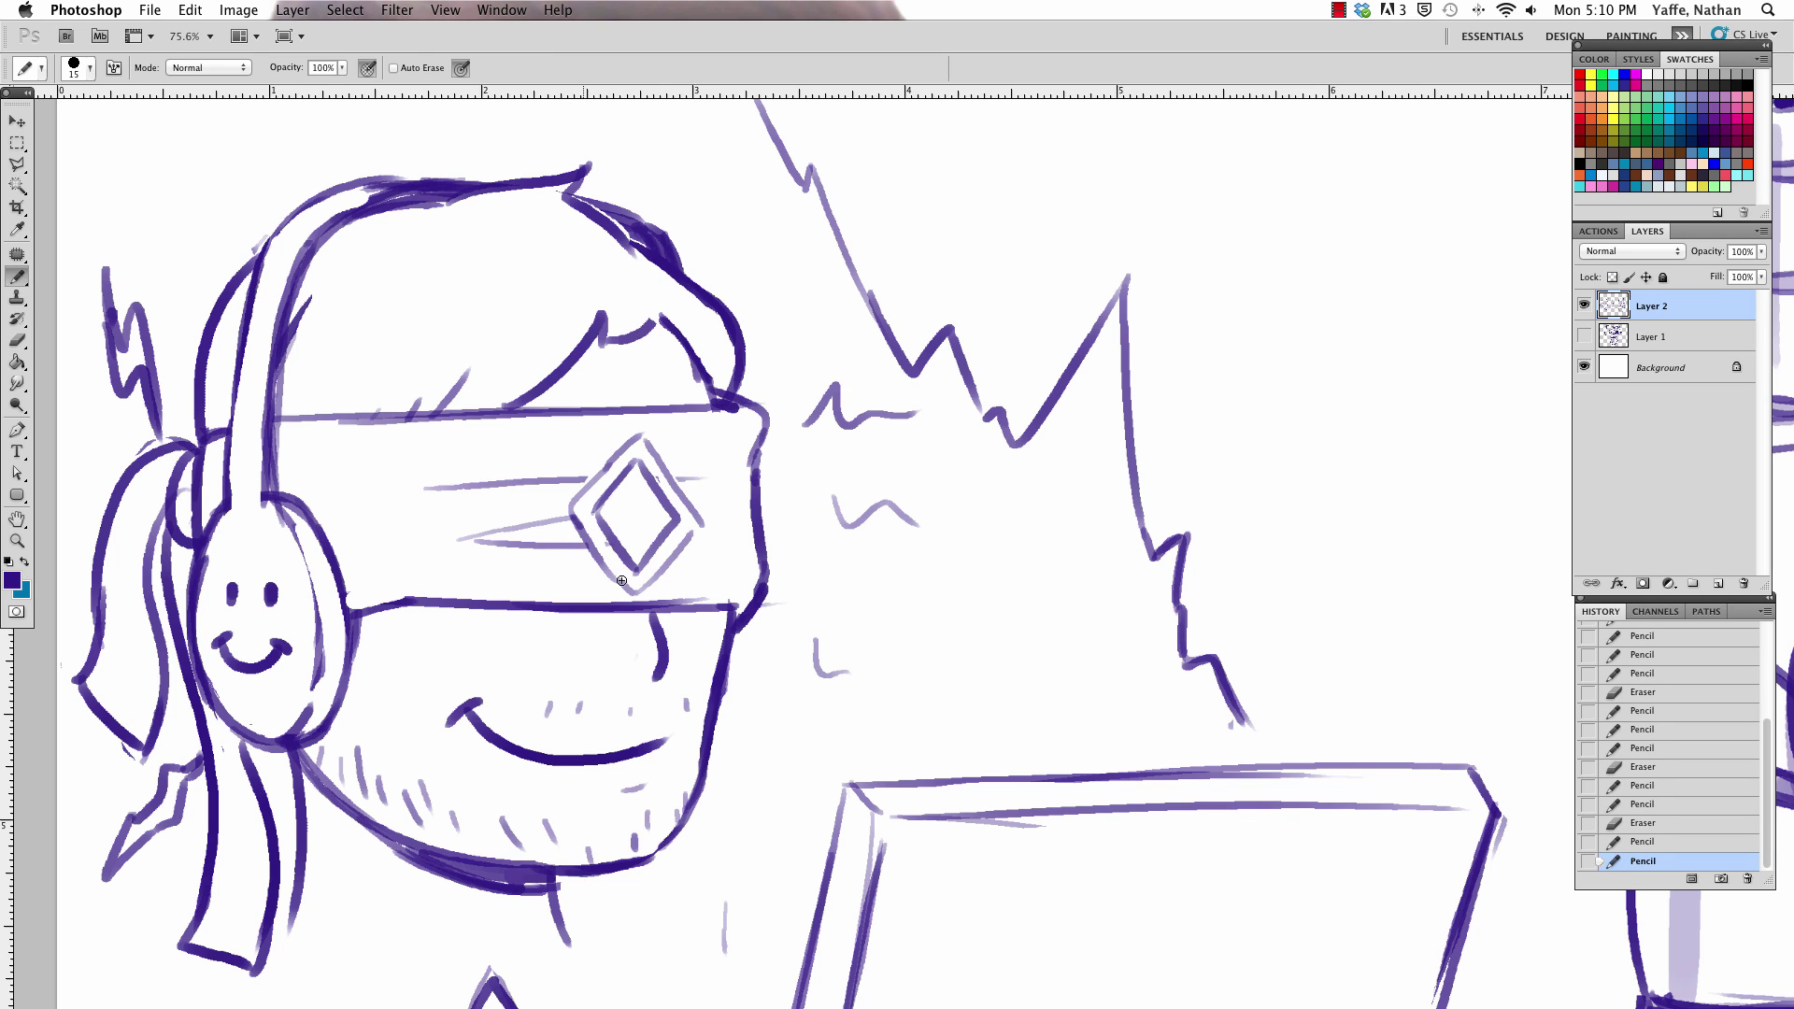
{"action": "mouse_move", "coordinate": [636, 466]}
{"action": "left_mouse_down"}
{"action": "mouse_move", "coordinate": [679, 513]}
{"action": "mouse_move", "coordinate": [646, 561]}
{"action": "left_mouse_up"}
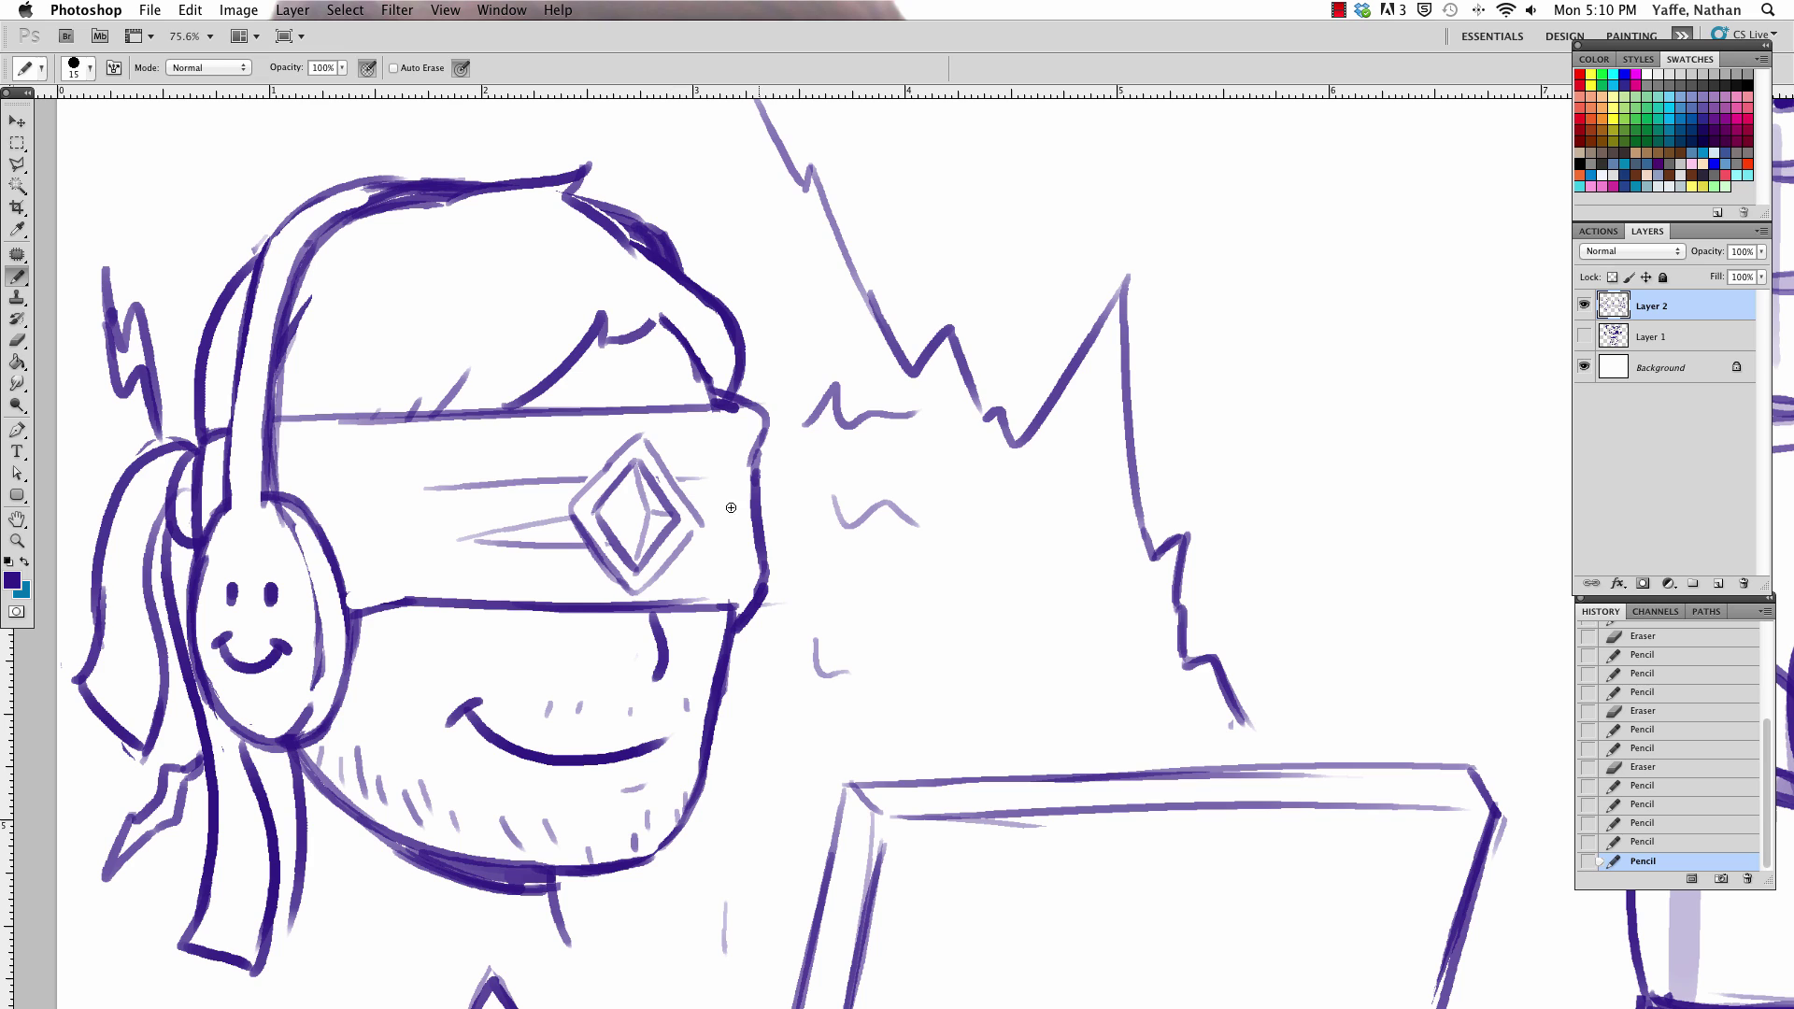
{"action": "left_click", "coordinate": [1580, 107]}
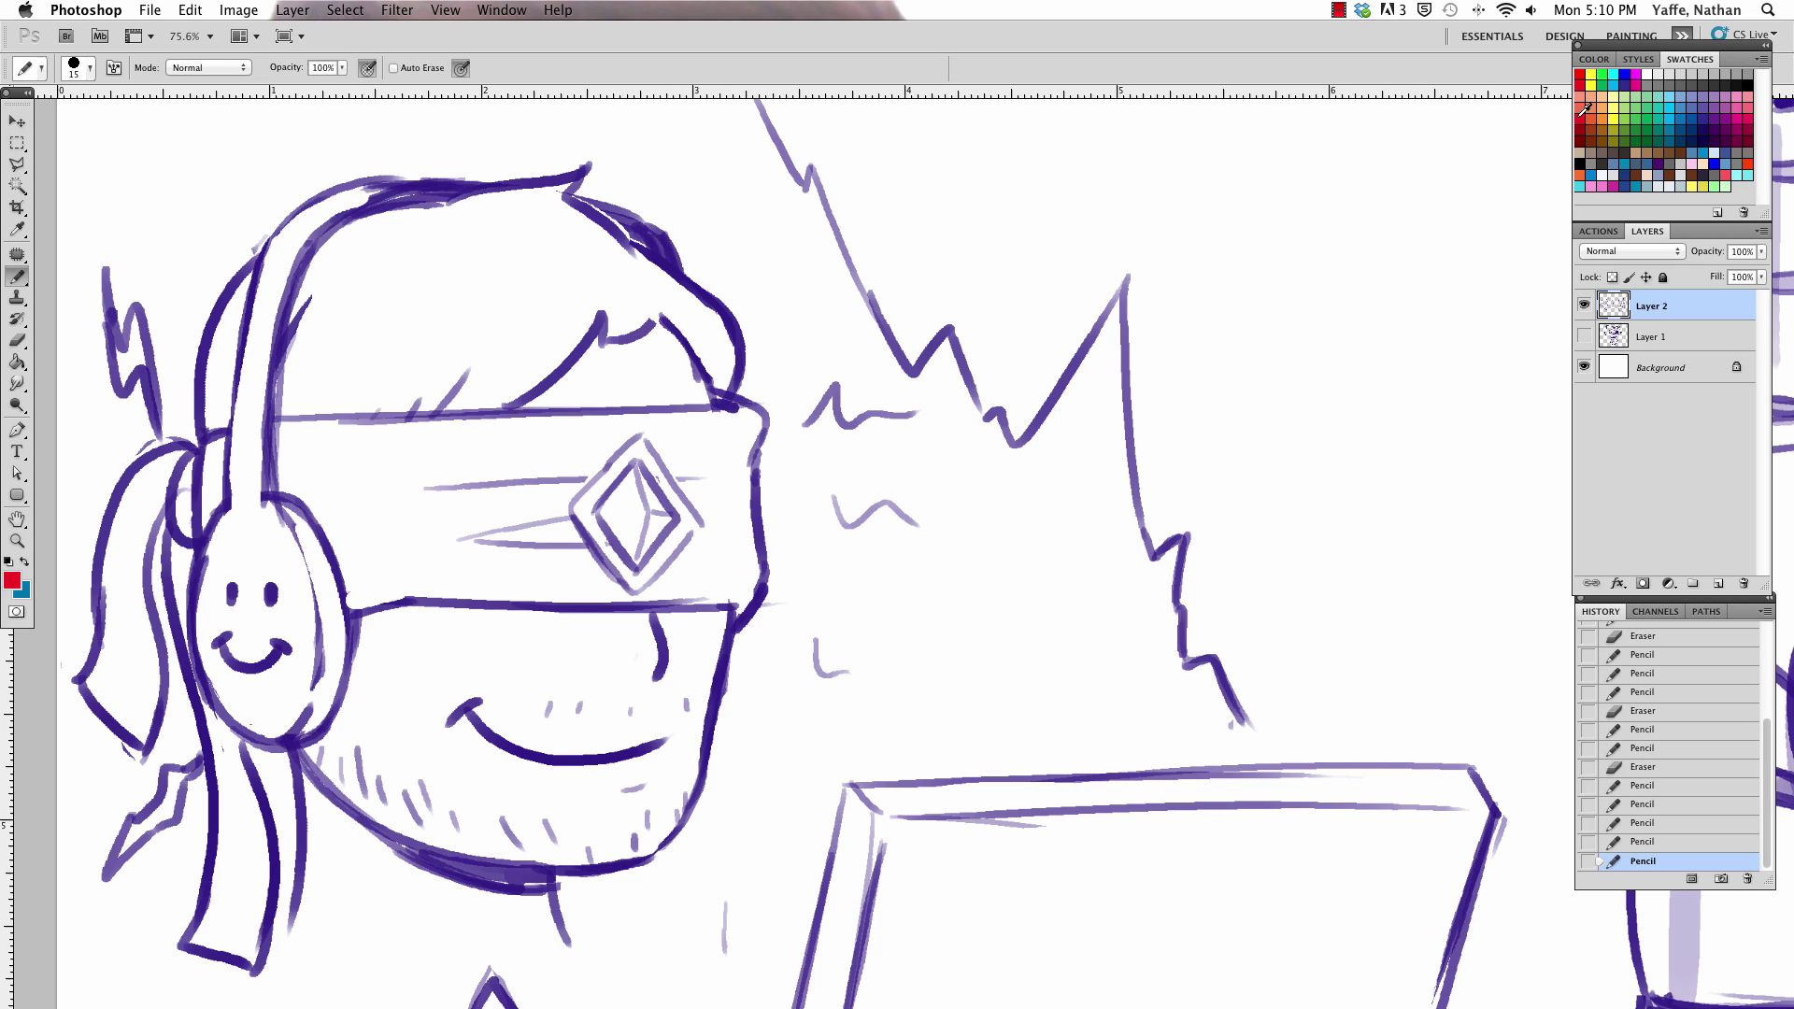
{"action": "left_click", "coordinate": [1658, 336]}
On a new layer with brush size 20, fill the gem red, shade its facets, and zoom out
{"action": "left_click", "coordinate": [1717, 583]}
{"action": "key", "text": "bracketright"}
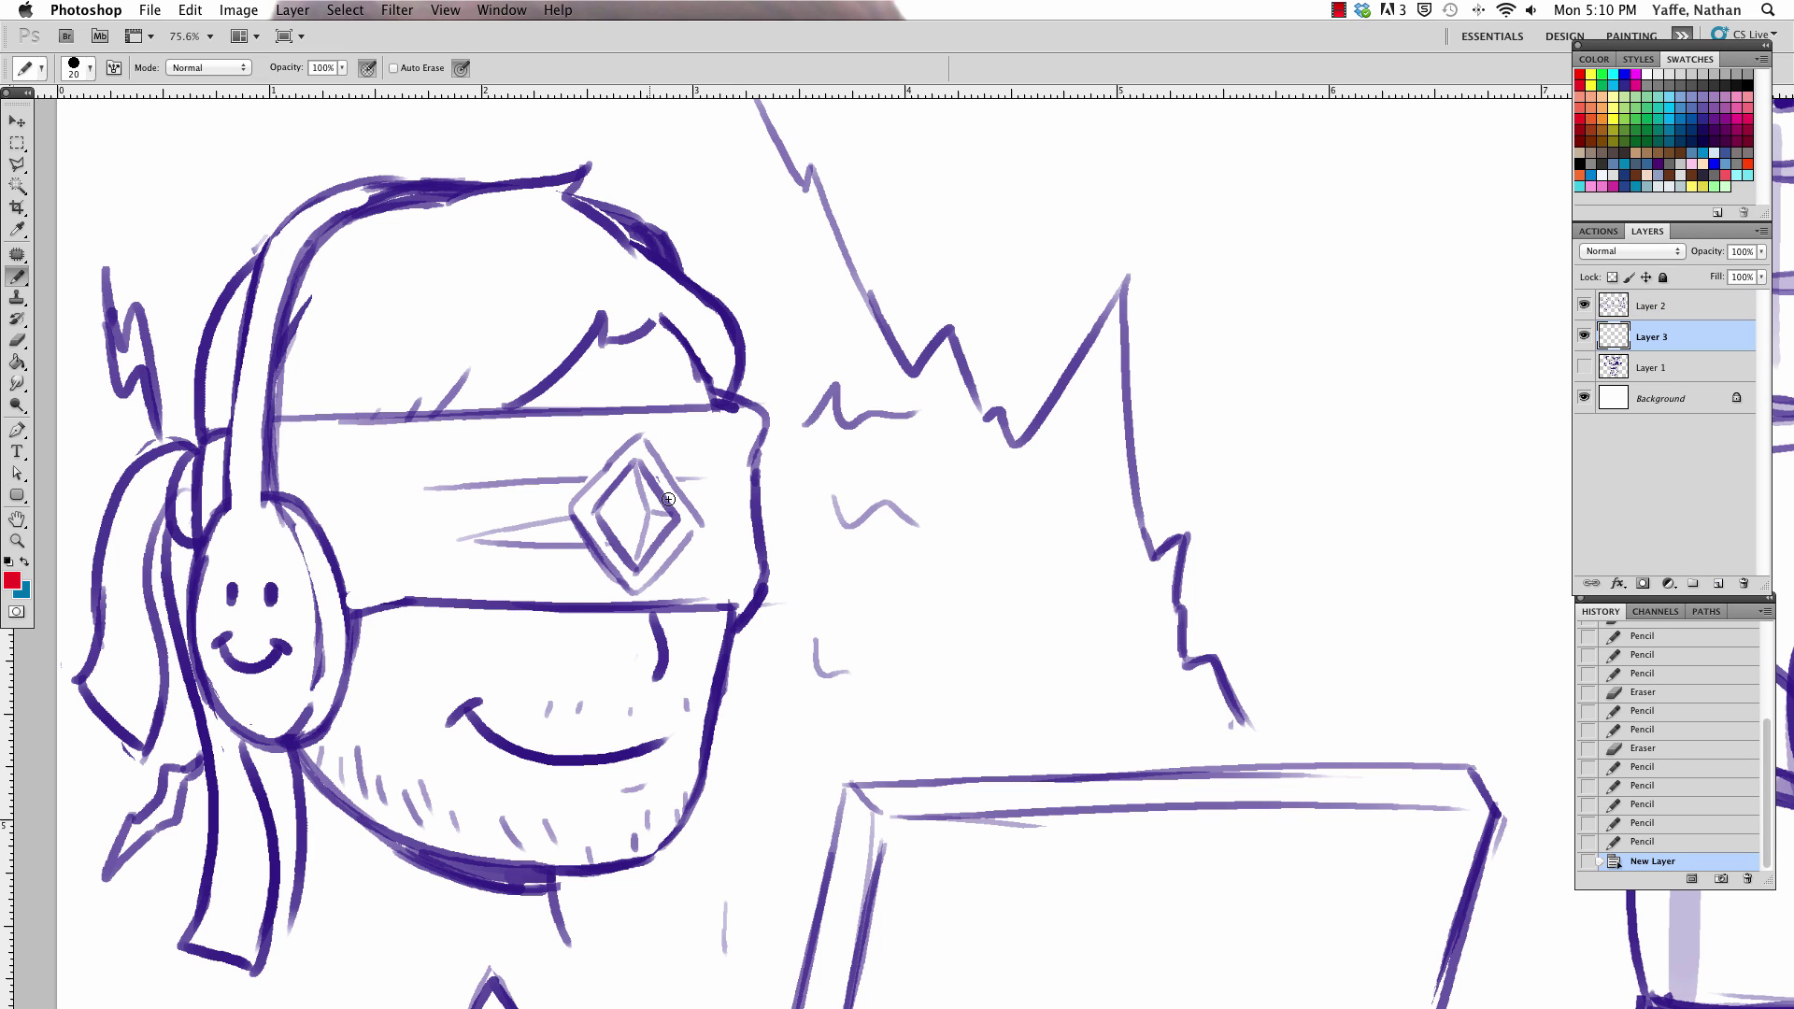
{"action": "mouse_move", "coordinate": [620, 520]}
{"action": "left_mouse_down"}
{"action": "mouse_move", "coordinate": [658, 524]}
{"action": "mouse_move", "coordinate": [644, 475]}
{"action": "mouse_move", "coordinate": [626, 550]}
{"action": "mouse_move", "coordinate": [663, 502]}
{"action": "mouse_move", "coordinate": [608, 523]}
{"action": "mouse_move", "coordinate": [662, 513]}
{"action": "mouse_move", "coordinate": [608, 518]}
{"action": "mouse_move", "coordinate": [661, 493]}
{"action": "mouse_move", "coordinate": [648, 510]}
{"action": "mouse_move", "coordinate": [654, 476]}
{"action": "left_mouse_up"}
{"action": "key", "text": "e"}
{"action": "key", "text": "b"}
{"action": "key", "text": "e"}
{"action": "key", "text": "b"}
{"action": "key", "text": "super+minus"}
{"action": "key", "text": "super+minus"}
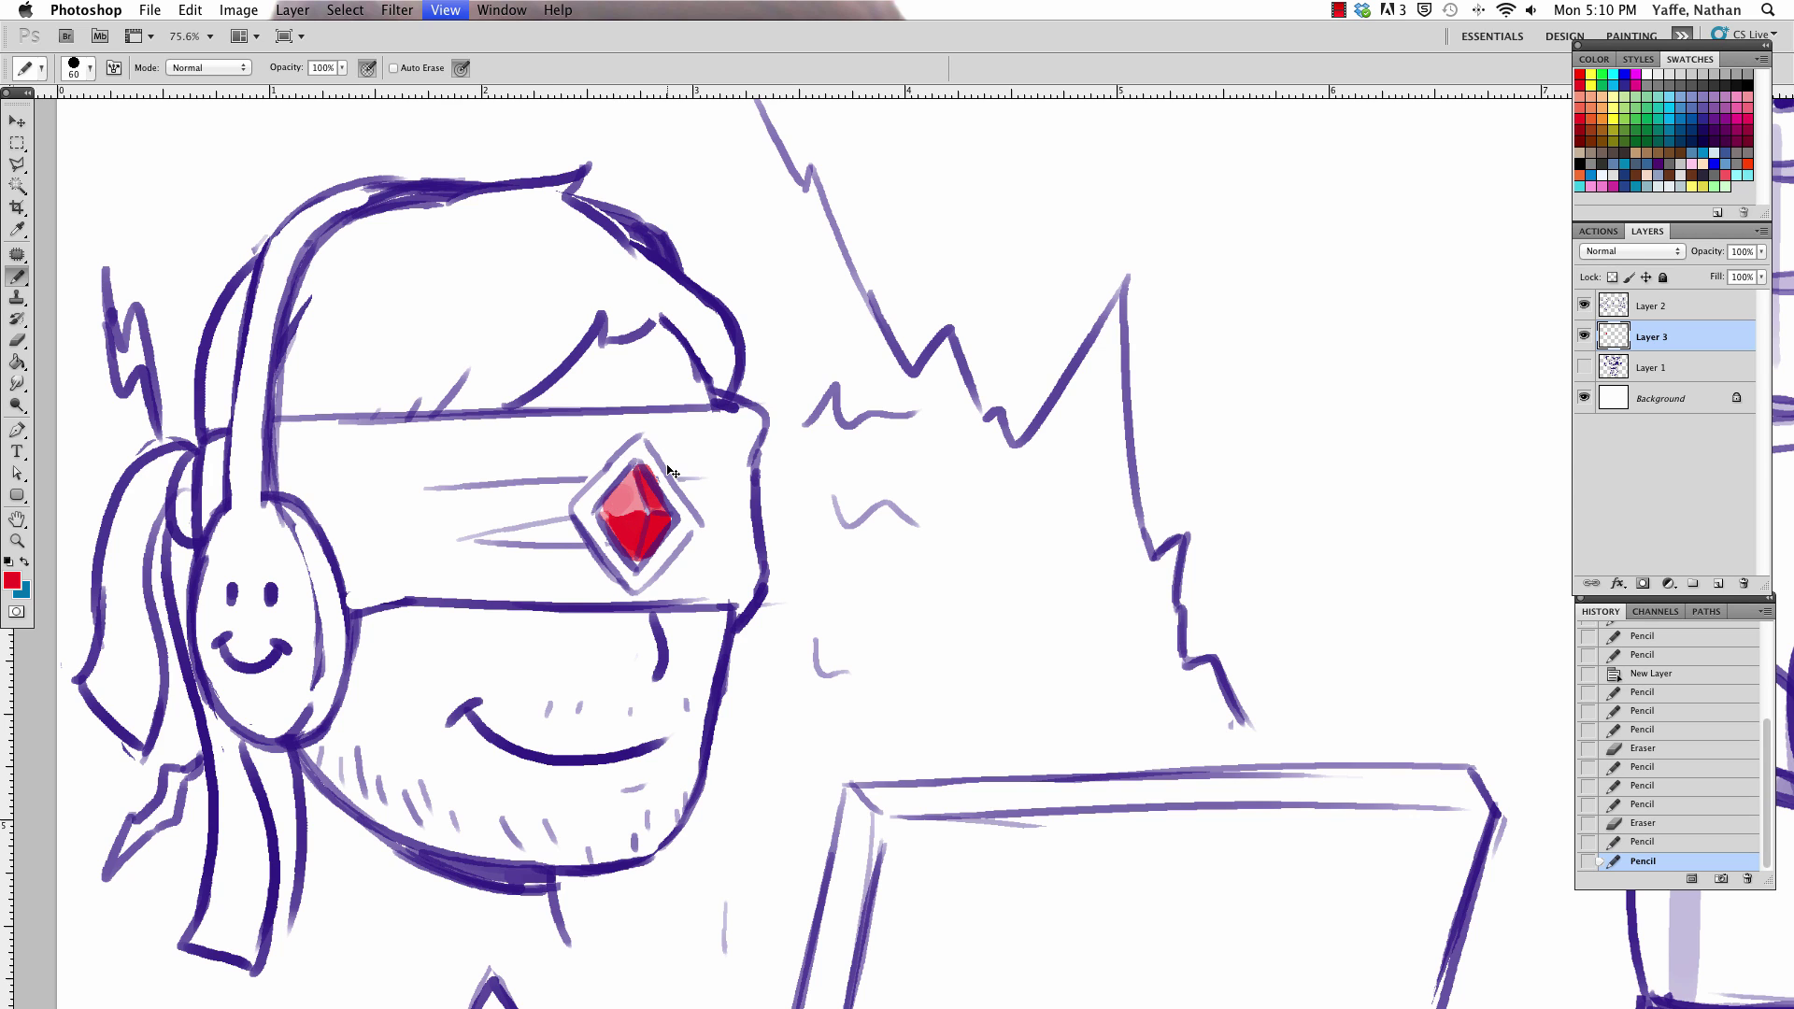
{"action": "key", "text": "super+minus"}
{"action": "key", "text": "a"}
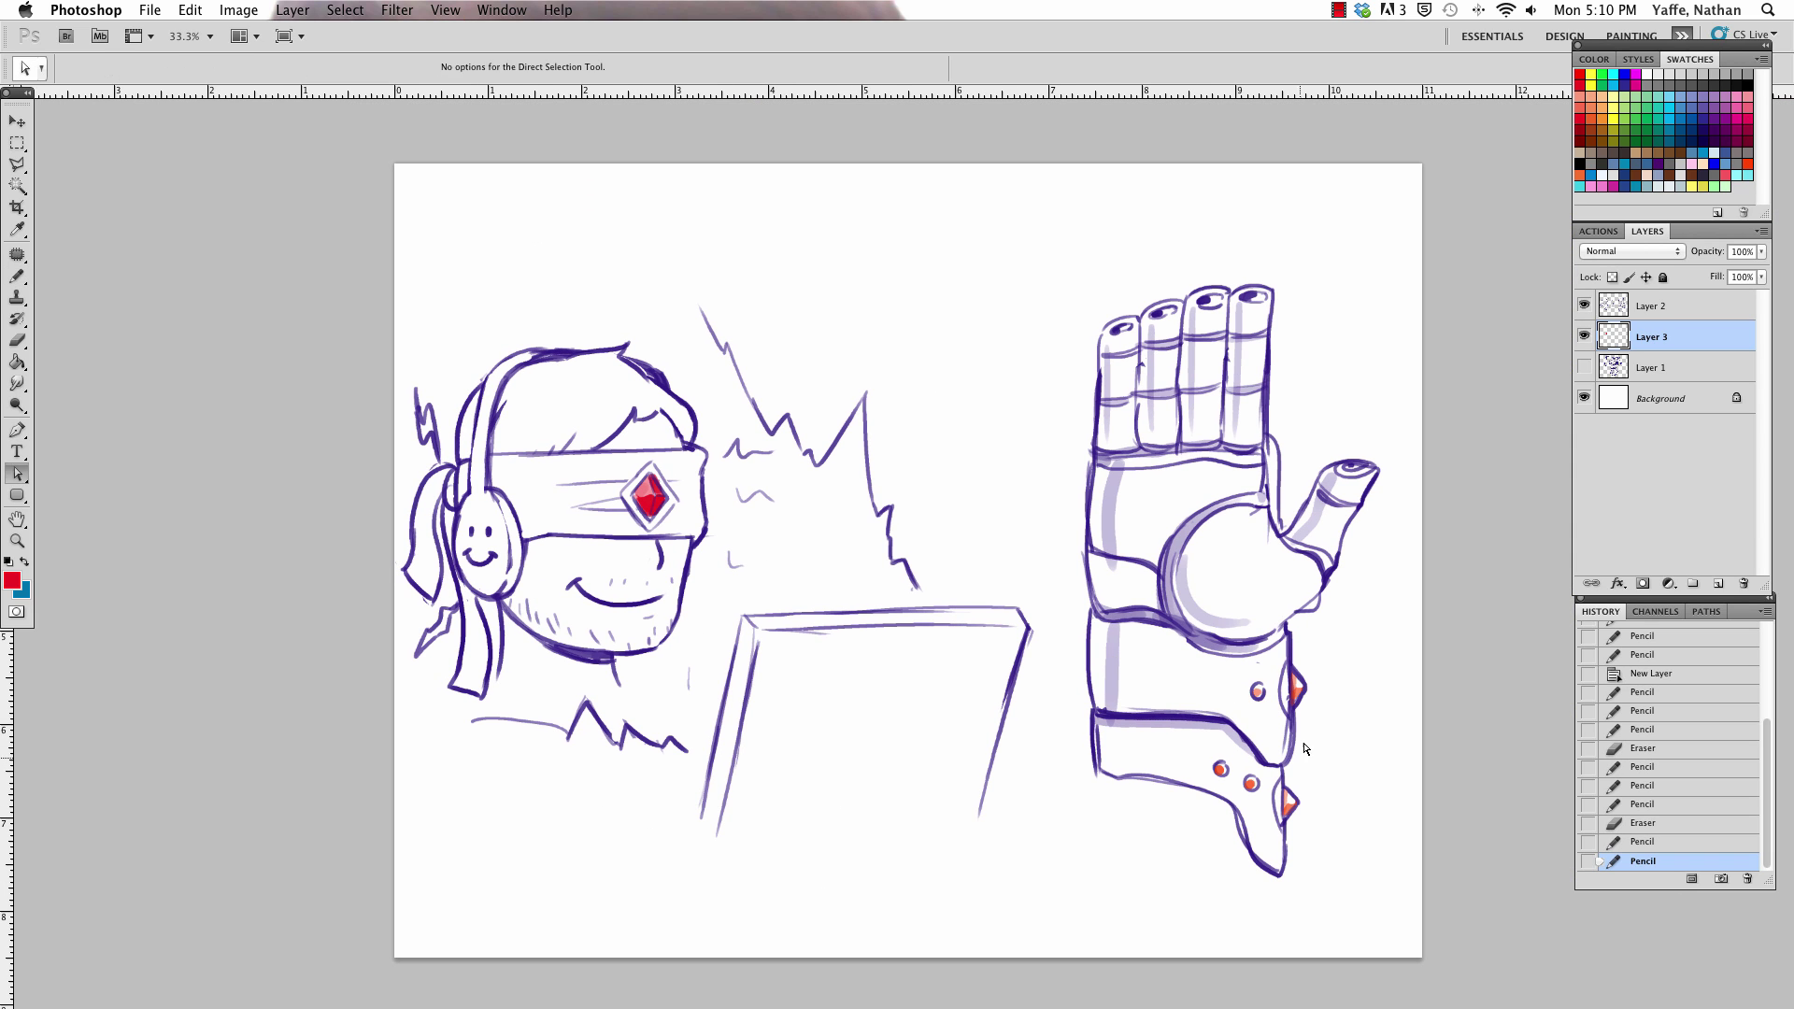
{"action": "key", "text": "v"}
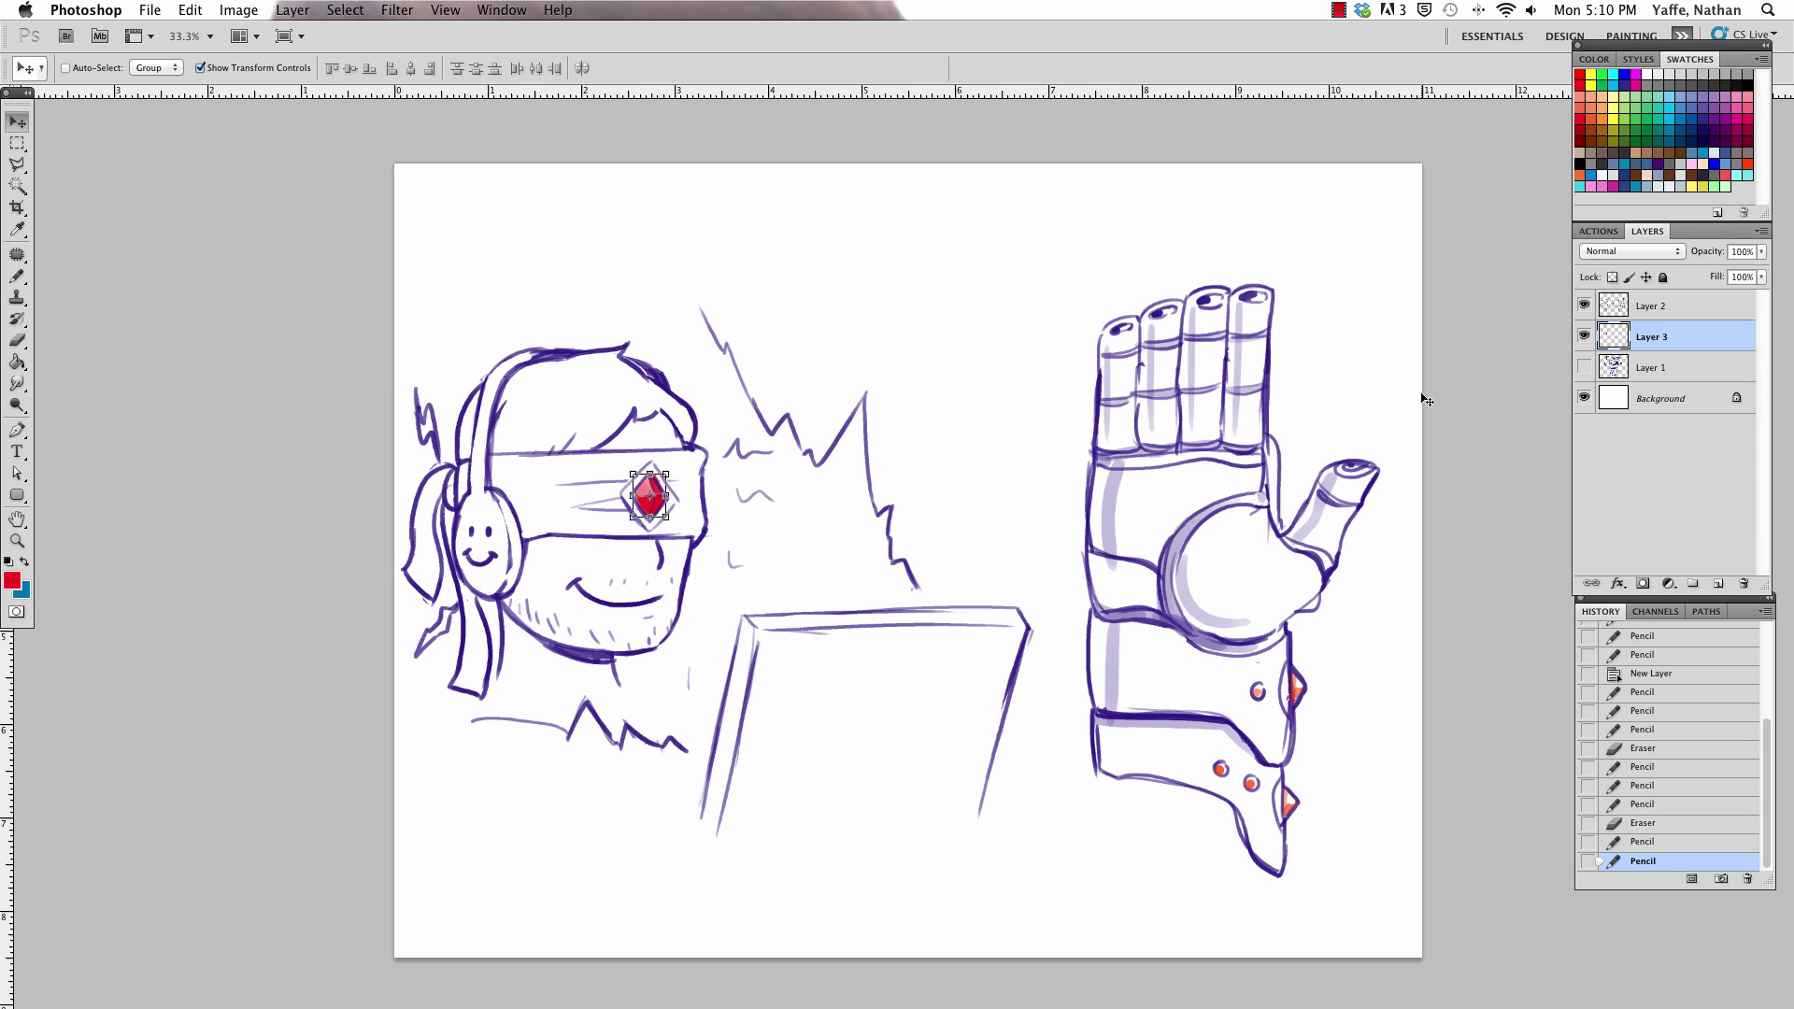
{"action": "key", "text": "z"}
{"action": "left_click", "coordinate": [1294, 411]}
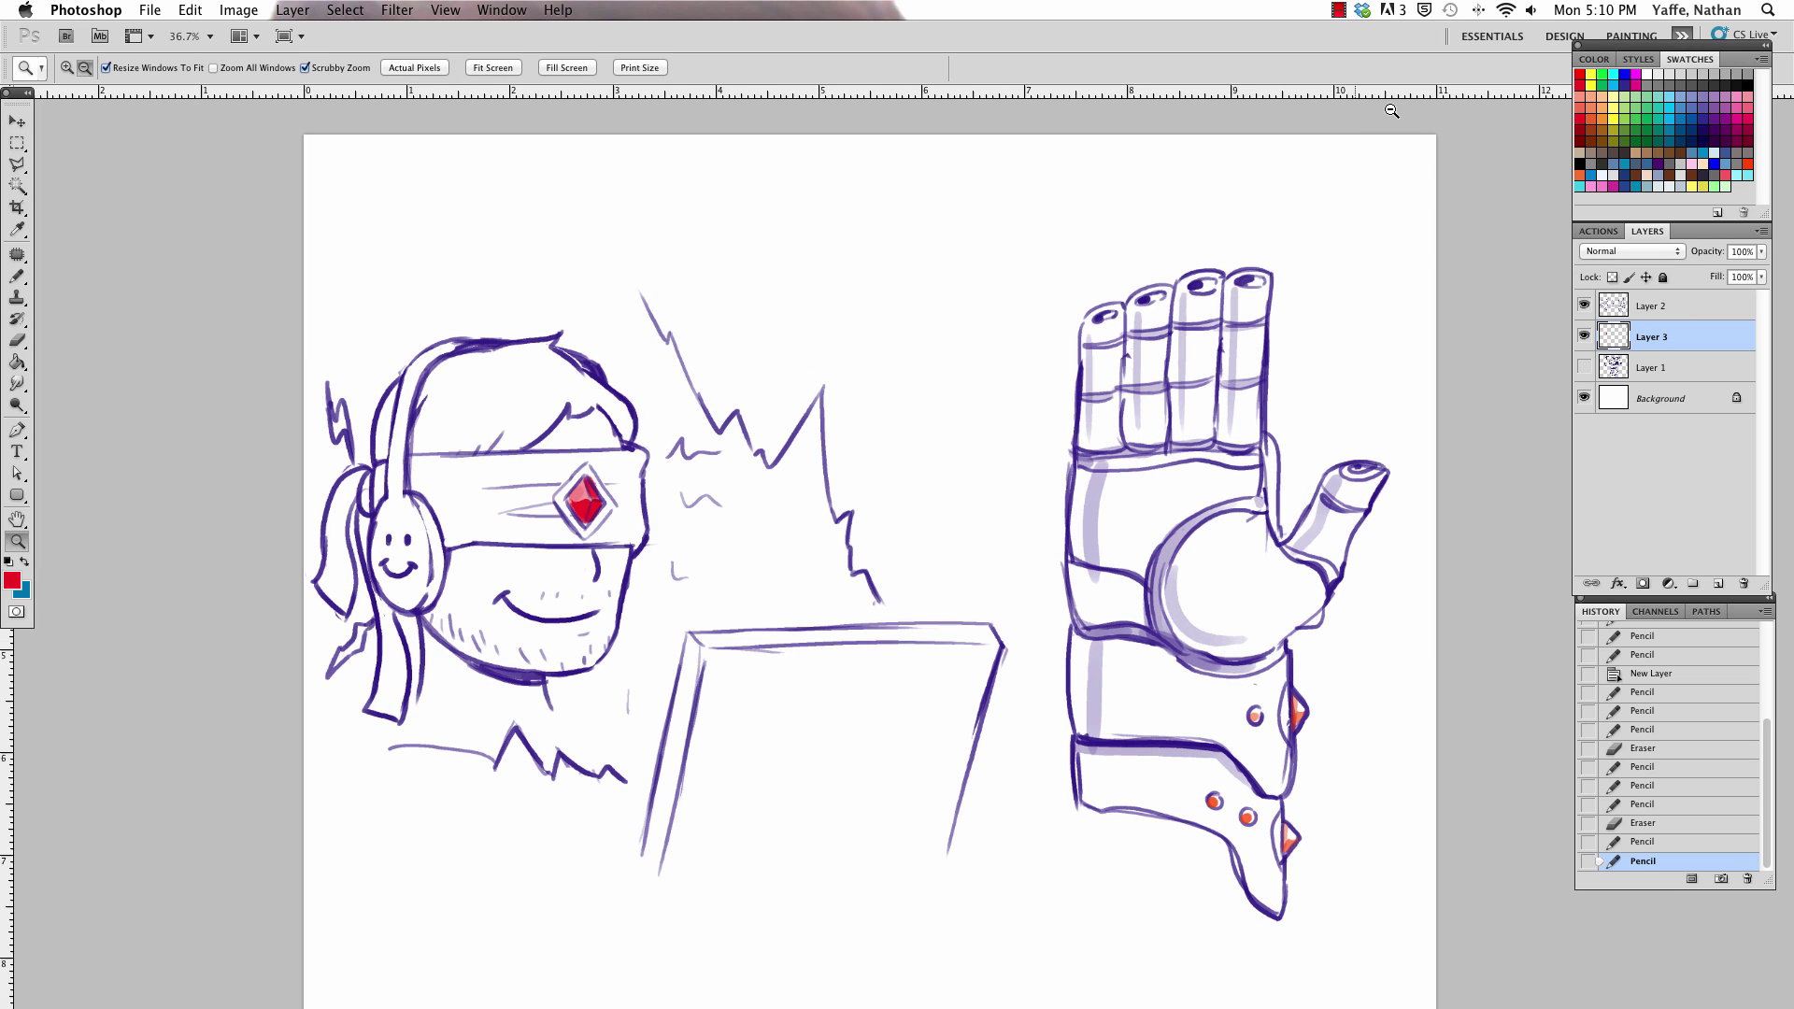